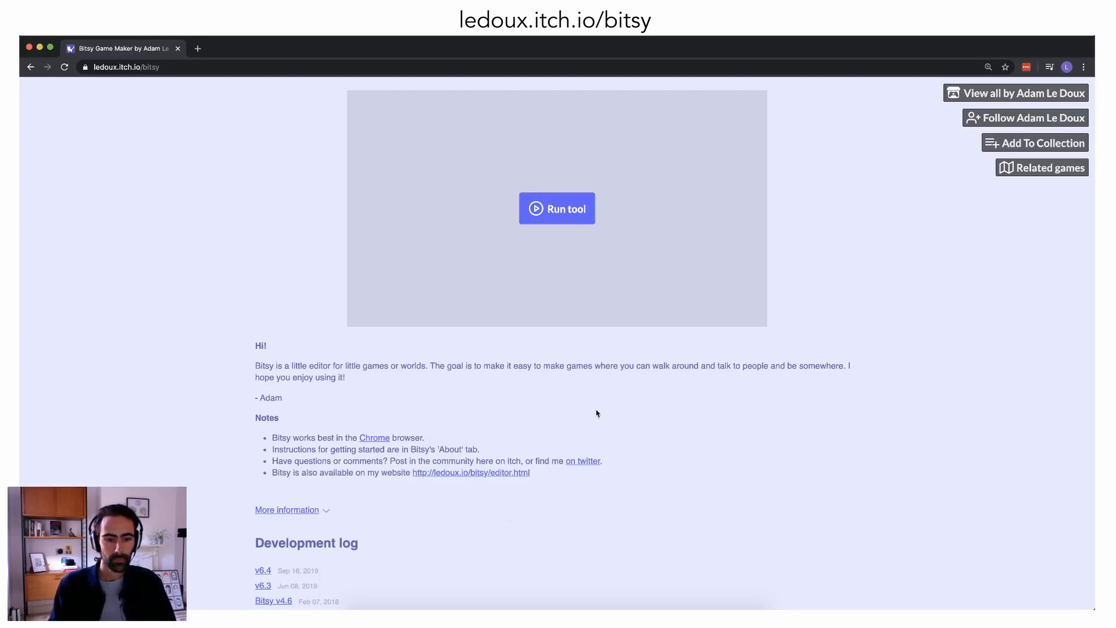
Step: Launch the Bitsy tool and look over the editor's windows, from the room and paint tools through to the game data
{"action": "left_click", "coordinate": [563, 215]}
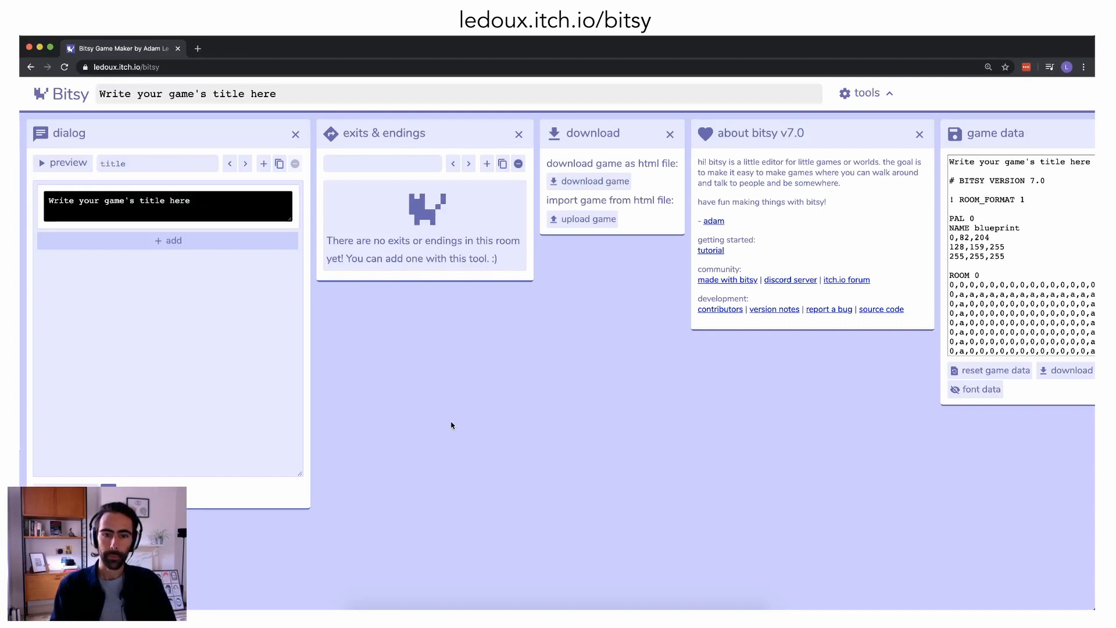
{"action": "scroll", "coordinate": [448, 423], "scroll_direction": "left", "scroll_amount": 5}
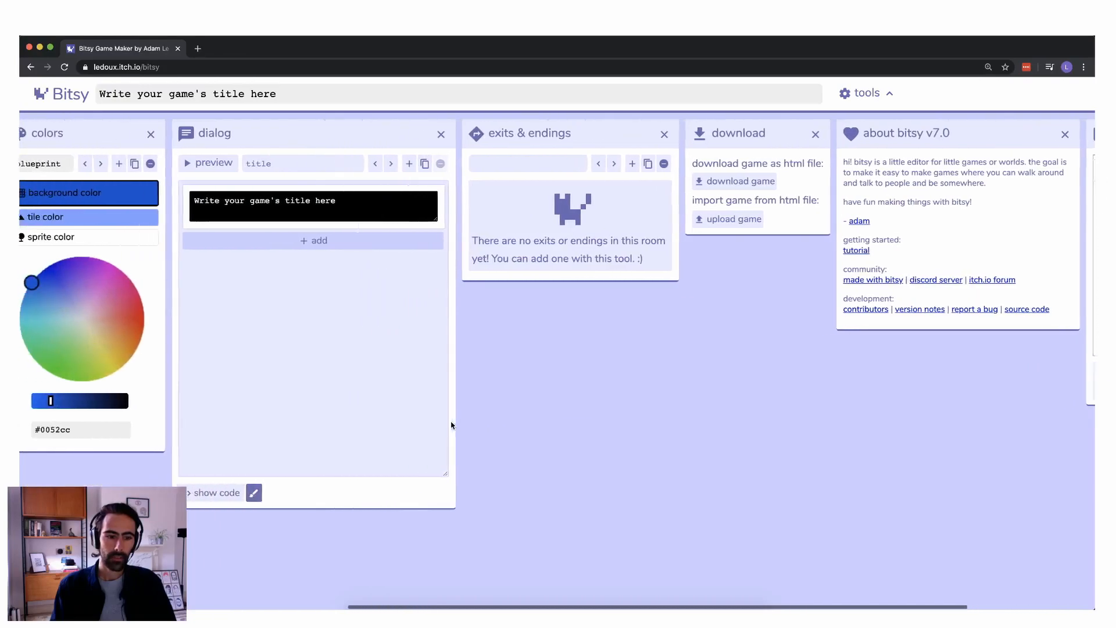
{"action": "scroll", "coordinate": [630, 410], "scroll_direction": "left", "scroll_amount": 8}
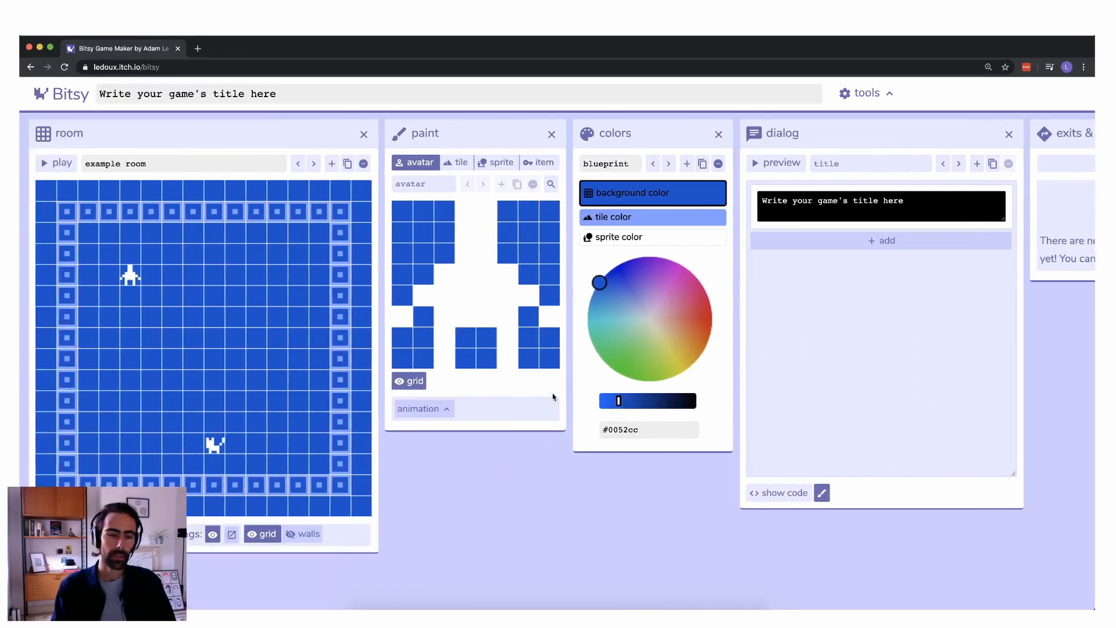
{"action": "scroll", "coordinate": [741, 301], "scroll_direction": "right", "scroll_amount": 10}
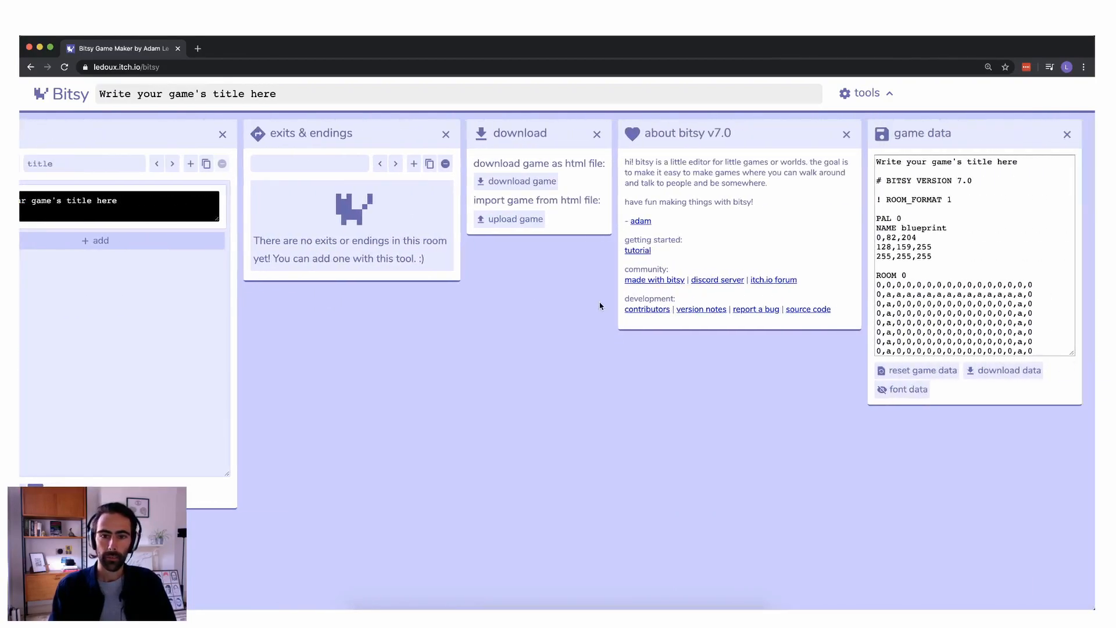
{"action": "scroll", "coordinate": [535, 244], "scroll_direction": "left", "scroll_amount": 5}
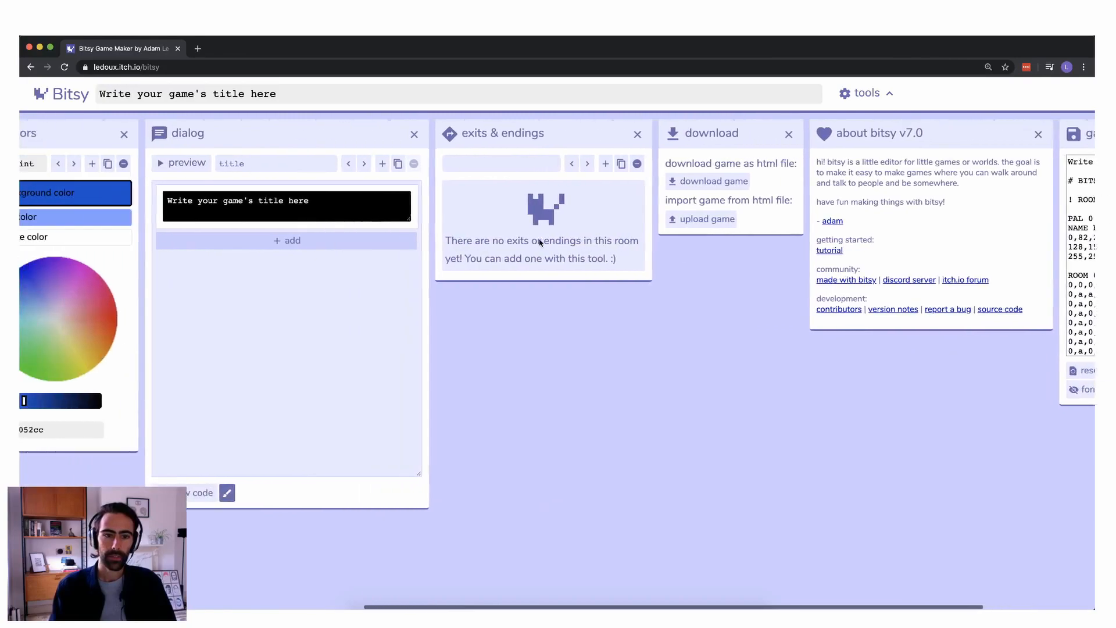
{"action": "scroll", "coordinate": [531, 241], "scroll_direction": "left", "scroll_amount": 8}
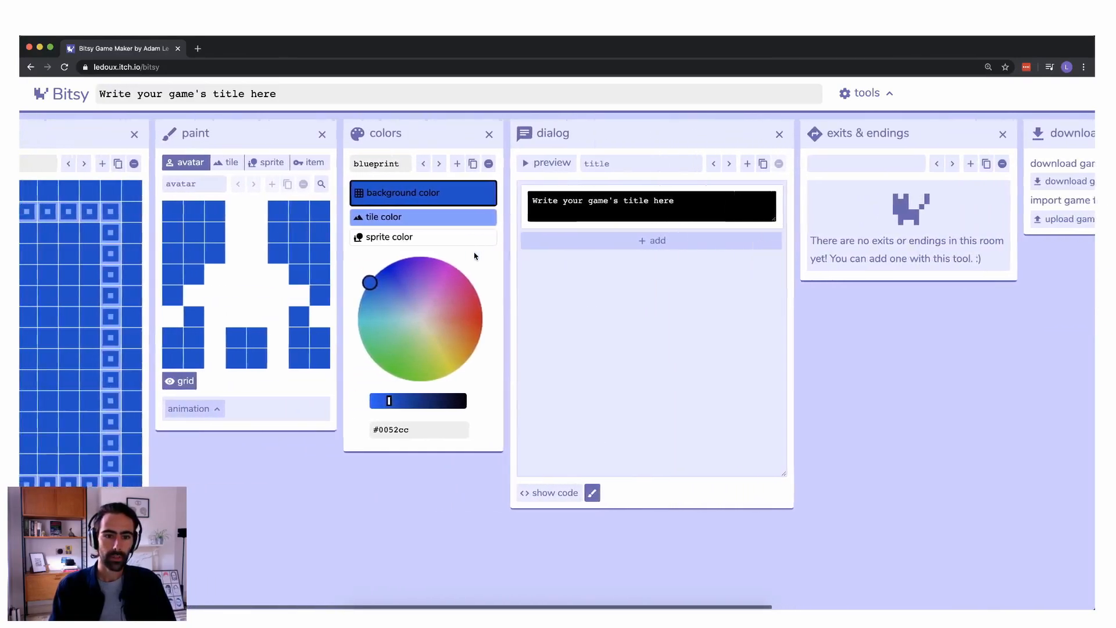
{"action": "scroll", "coordinate": [474, 257], "scroll_direction": "left", "scroll_amount": 3}
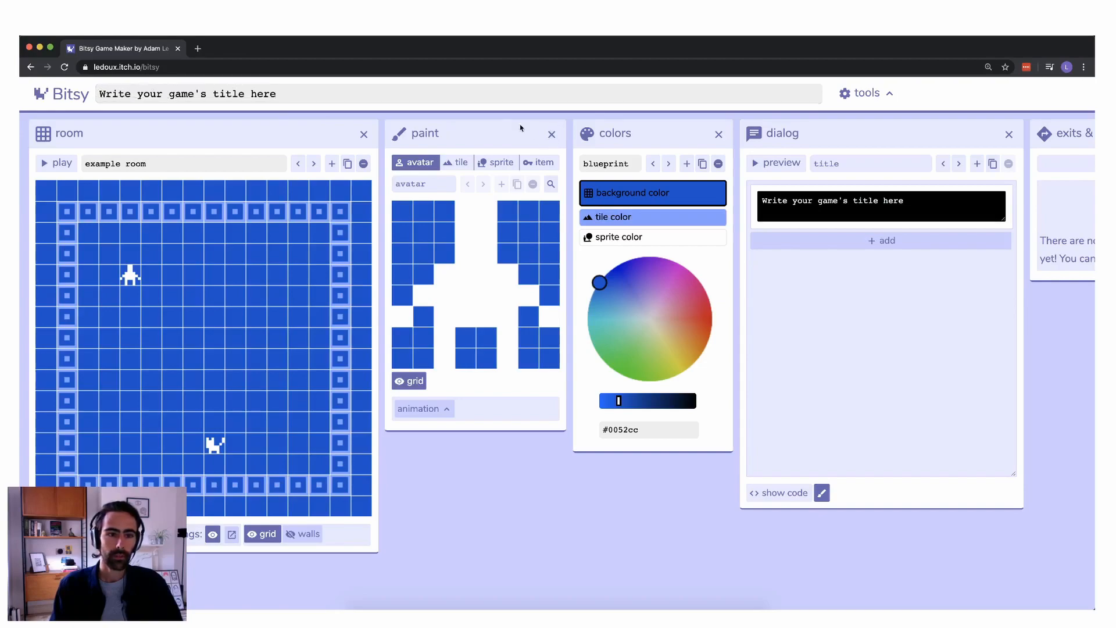
Step: Replace the placeholder game title with "The Garden"
{"action": "left_click", "coordinate": [470, 97]}
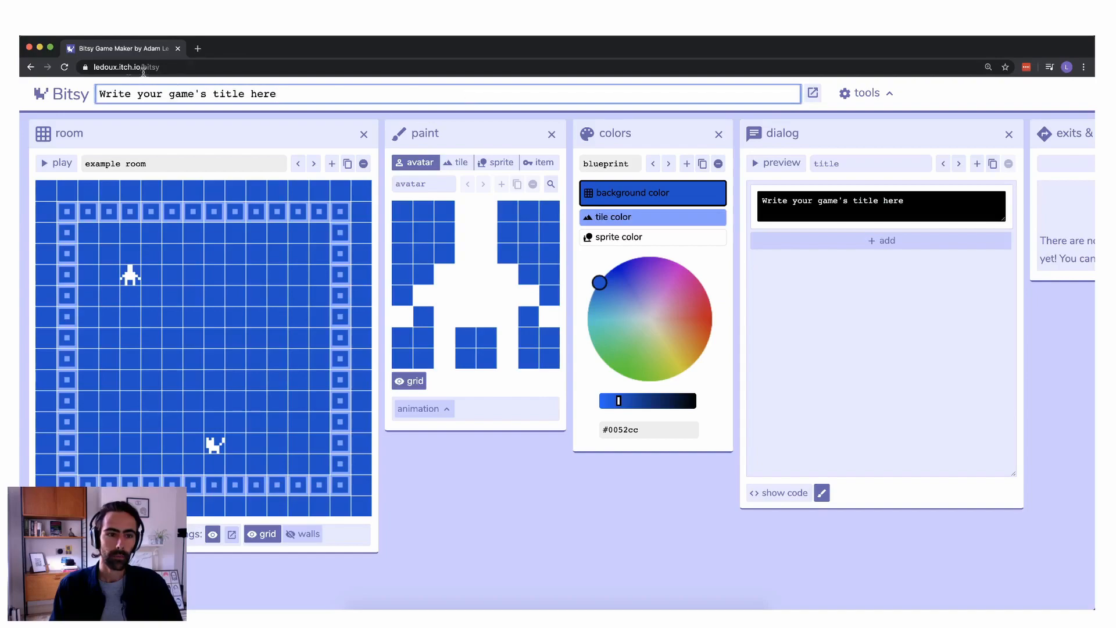
{"action": "left_click_drag", "start_coordinate": [100, 91], "coordinate": [451, 89]}
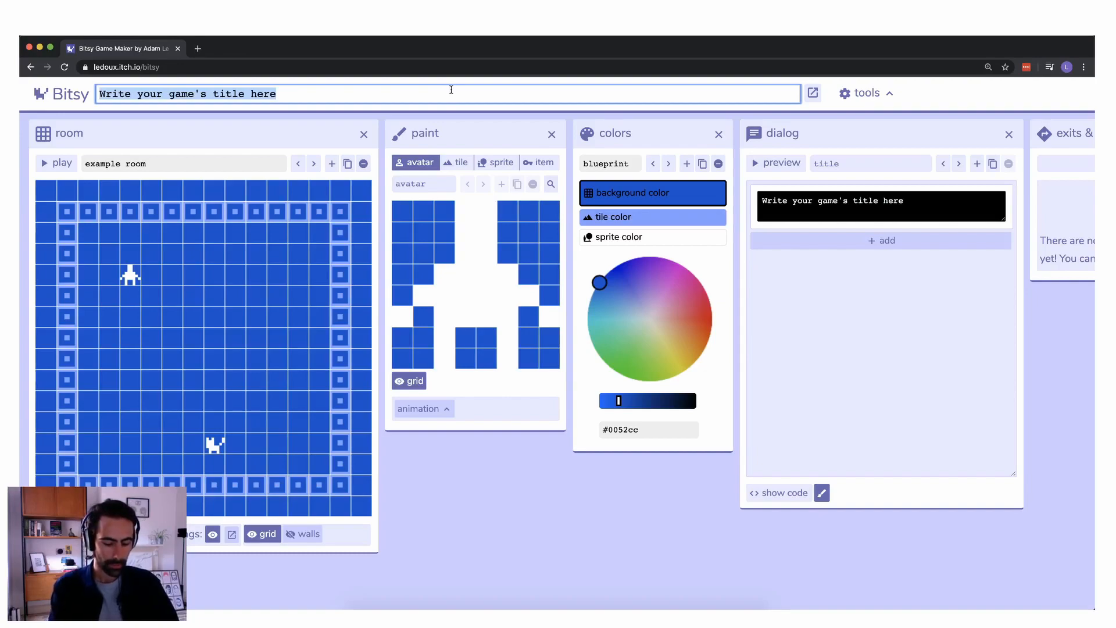
{"action": "type", "text": "T"}
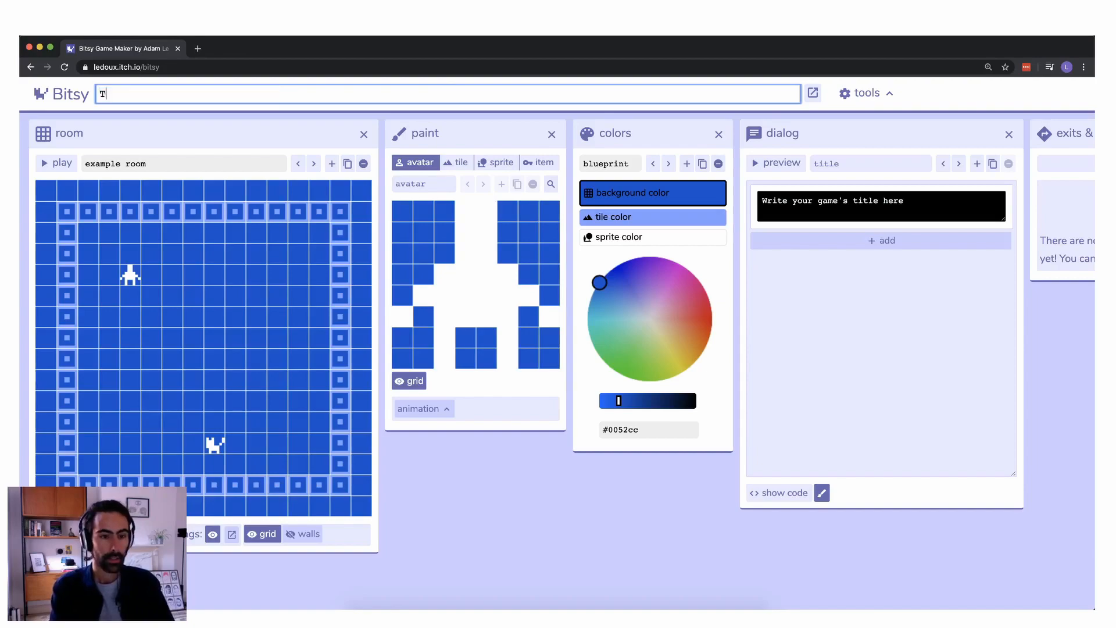
{"action": "type", "text": "he Garden"}
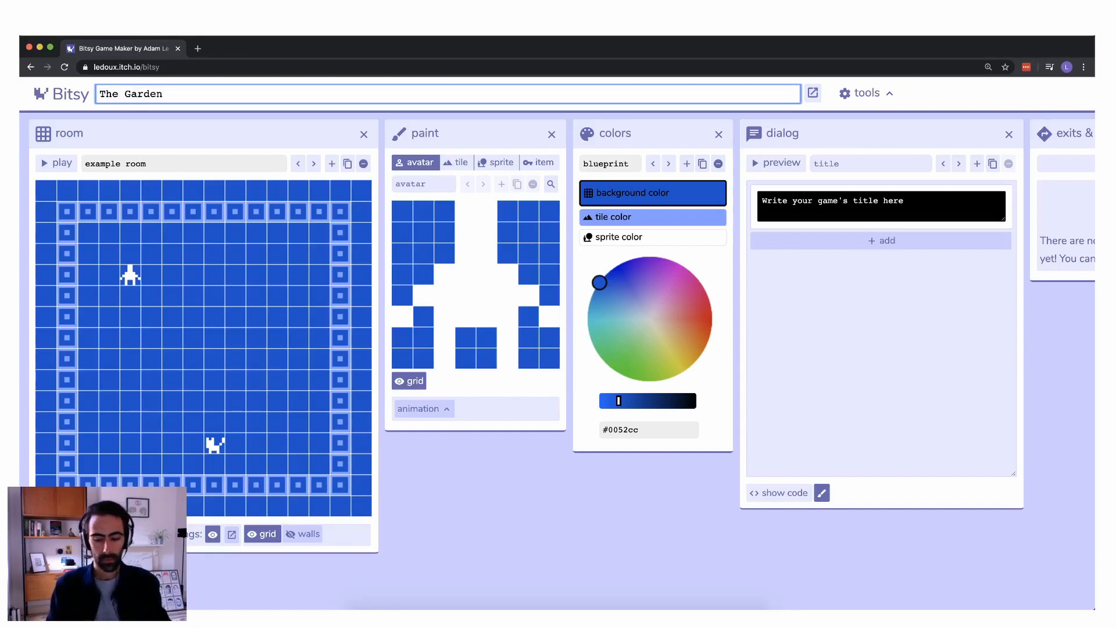
{"action": "left_click", "coordinate": [913, 96]}
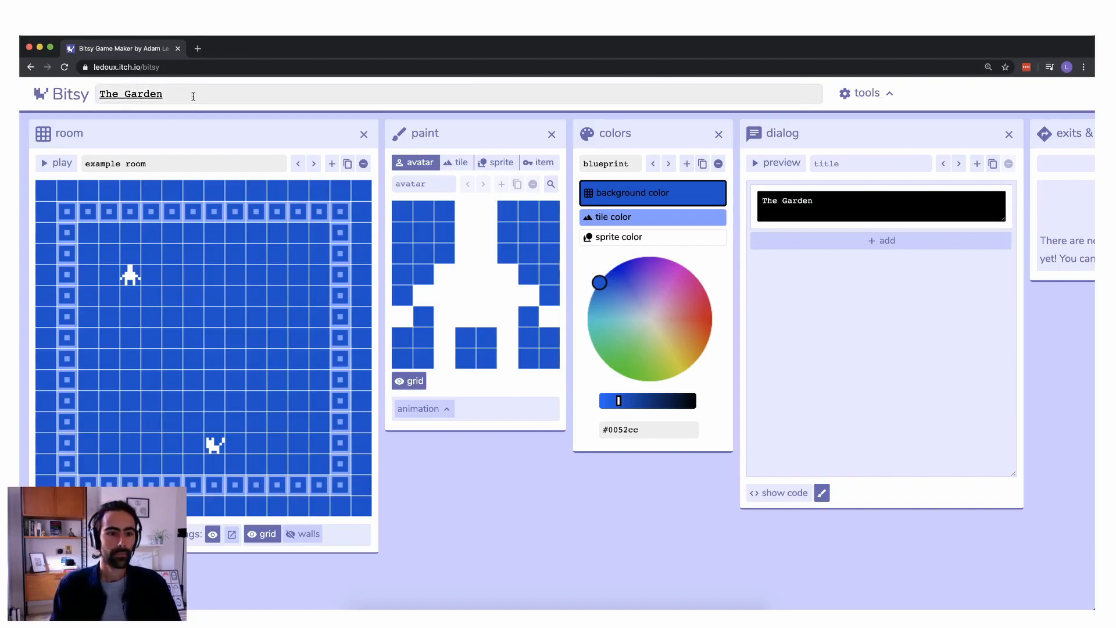
{"action": "left_click", "coordinate": [165, 167]}
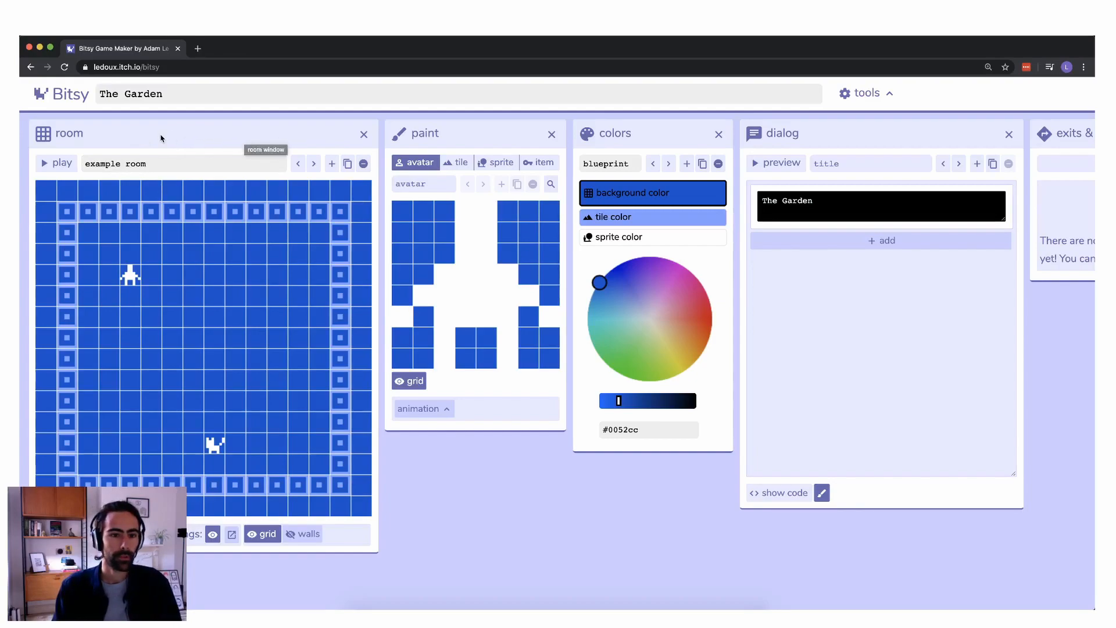
{"action": "mouse_move", "coordinate": [241, 137]}
{"action": "left_mouse_down"}
{"action": "mouse_move", "coordinate": [511, 242]}
{"action": "mouse_move", "coordinate": [674, 127]}
{"action": "mouse_move", "coordinate": [651, 163]}
{"action": "mouse_move", "coordinate": [349, 174]}
{"action": "mouse_move", "coordinate": [157, 138]}
{"action": "mouse_move", "coordinate": [267, 140]}
{"action": "left_mouse_up"}
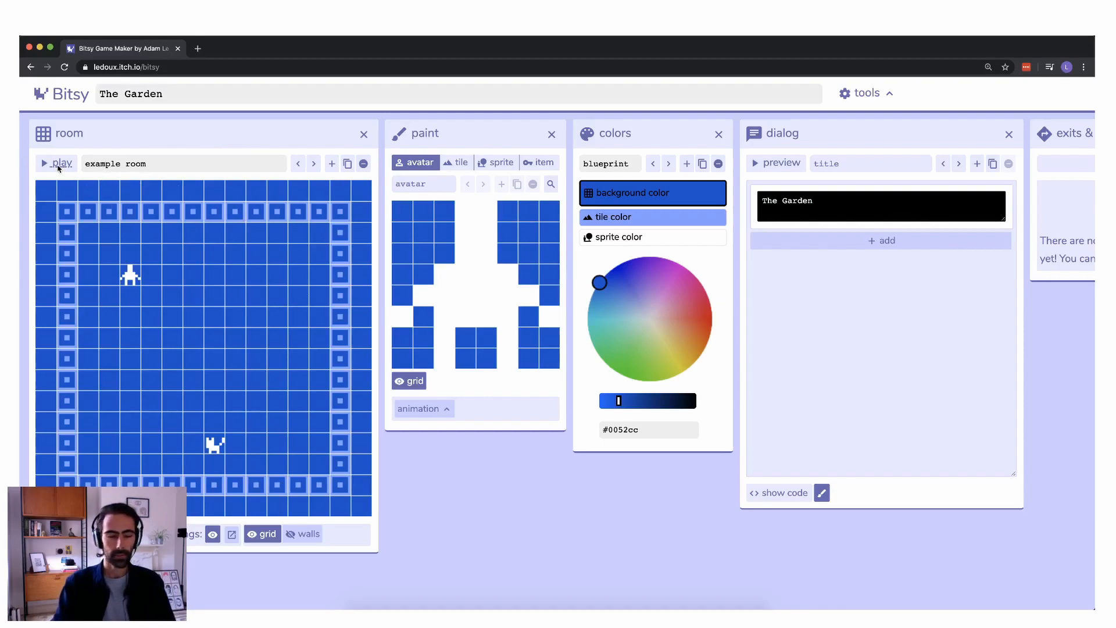
Step: Play the game, get past the title message, and walk the avatar around the room and up to the cat to read its dialog
{"action": "left_click", "coordinate": [60, 163]}
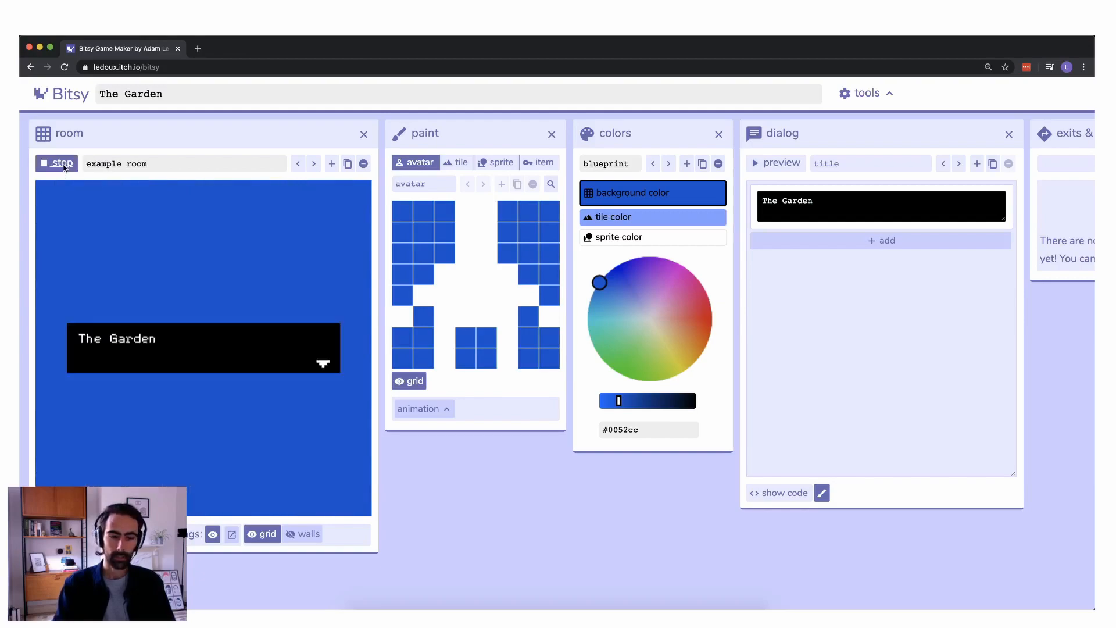
{"action": "key", "text": "space"}
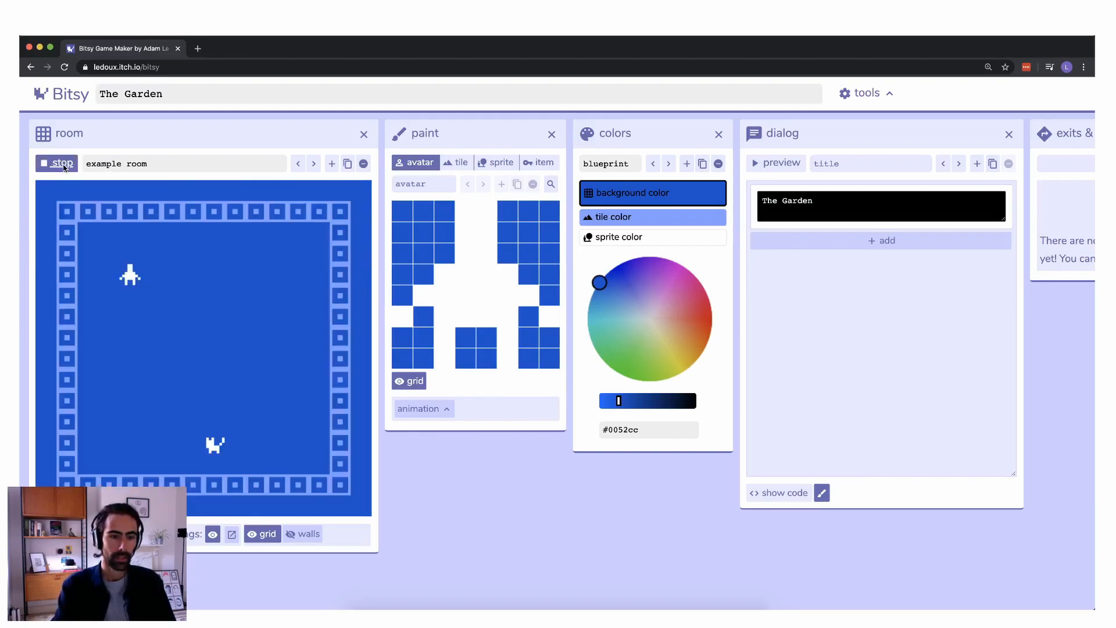
{"action": "key", "text": "Right"}
{"action": "key", "text": "Right"}
{"action": "key", "text": "Right"}
{"action": "key", "text": "Down"}
{"action": "key", "text": "Down"}
{"action": "key", "text": "Down"}
{"action": "key", "text": "Left"}
{"action": "key", "text": "Left"}
{"action": "key", "text": "Left"}
{"action": "key", "text": "Up"}
{"action": "key", "text": "Up"}
{"action": "key", "text": "Right"}
{"action": "key", "text": "Right"}
{"action": "key", "text": "Right"}
{"action": "key", "text": "Down"}
{"action": "key", "text": "Down"}
{"action": "key", "text": "Down"}
{"action": "key", "text": "Down"}
{"action": "key", "text": "Down"}
{"action": "key", "text": "Right"}
{"action": "key", "text": "Right"}
{"action": "key", "text": "Down"}
{"action": "key", "text": "Down"}
{"action": "key", "text": "Left"}
{"action": "key", "text": "Left"}
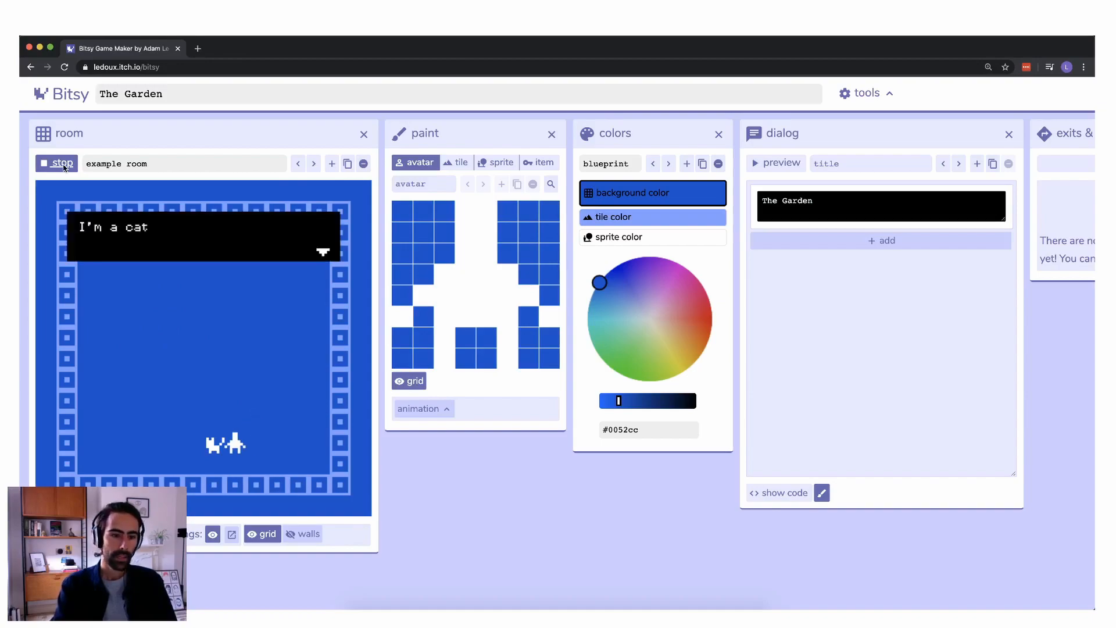
Step: Close the cat's dialog, walk the avatar around the room and over the border blocks, and stop the playtest
{"action": "key", "text": "Right"}
{"action": "key", "text": "Right"}
{"action": "key", "text": "Right"}
{"action": "key", "text": "Up"}
{"action": "key", "text": "Up"}
{"action": "key", "text": "Up"}
{"action": "key", "text": "Left"}
{"action": "key", "text": "Up"}
{"action": "key", "text": "Left"}
{"action": "key", "text": "Left"}
{"action": "key", "text": "Left"}
{"action": "key", "text": "Left"}
{"action": "key", "text": "Up"}
{"action": "key", "text": "Left"}
{"action": "key", "text": "Up"}
{"action": "key", "text": "Left"}
{"action": "key", "text": "Up"}
{"action": "key", "text": "Right"}
{"action": "key", "text": "Up"}
{"action": "key", "text": "Right"}
{"action": "key", "text": "Up"}
{"action": "key", "text": "Up"}
{"action": "key", "text": "Up"}
{"action": "key", "text": "Left"}
{"action": "key", "text": "Left"}
{"action": "key", "text": "Left"}
{"action": "key", "text": "Down"}
{"action": "key", "text": "Left"}
{"action": "key", "text": "Down"}
{"action": "key", "text": "Down"}
{"action": "key", "text": "Left"}
{"action": "key", "text": "Down"}
{"action": "key", "text": "Down"}
{"action": "key", "text": "Left"}
{"action": "key", "text": "Down"}
{"action": "key", "text": "Right"}
{"action": "key", "text": "Down"}
{"action": "key", "text": "Right"}
{"action": "key", "text": "Down"}
{"action": "key", "text": "Down"}
{"action": "key", "text": "Down"}
{"action": "key", "text": "Left"}
{"action": "key", "text": "Down"}
{"action": "key", "text": "Down"}
{"action": "key", "text": "Down"}
{"action": "key", "text": "Up"}
{"action": "key", "text": "Right"}
{"action": "key", "text": "Up"}
{"action": "key", "text": "Up"}
{"action": "key", "text": "Up"}
{"action": "key", "text": "Right"}
{"action": "key", "text": "Right"}
{"action": "key", "text": "Up"}
{"action": "key", "text": "Up"}
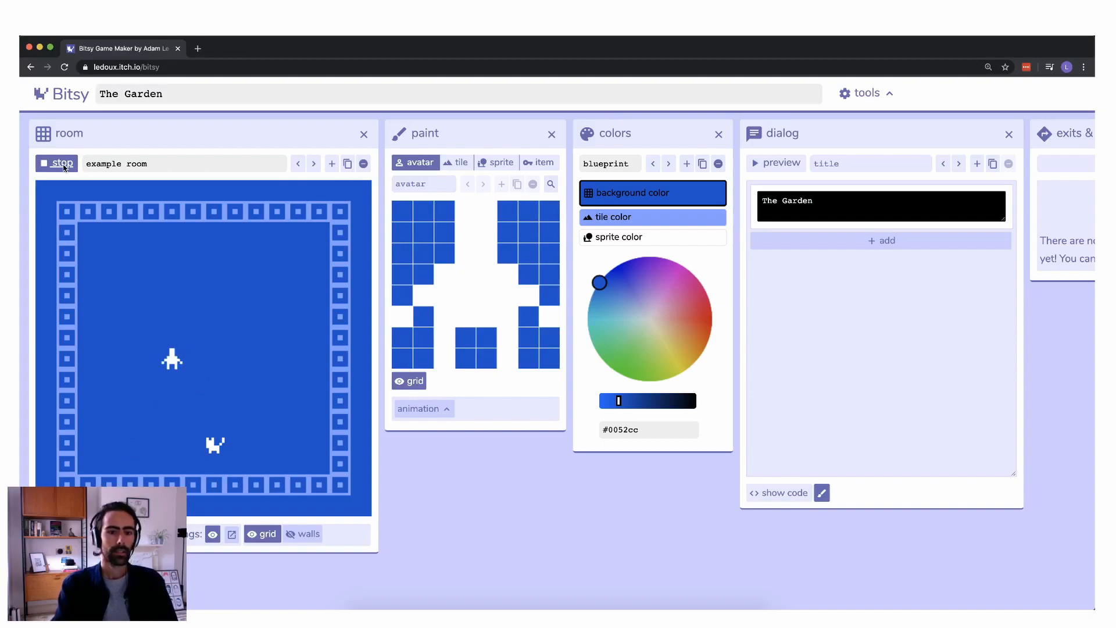
{"action": "left_click", "coordinate": [60, 163]}
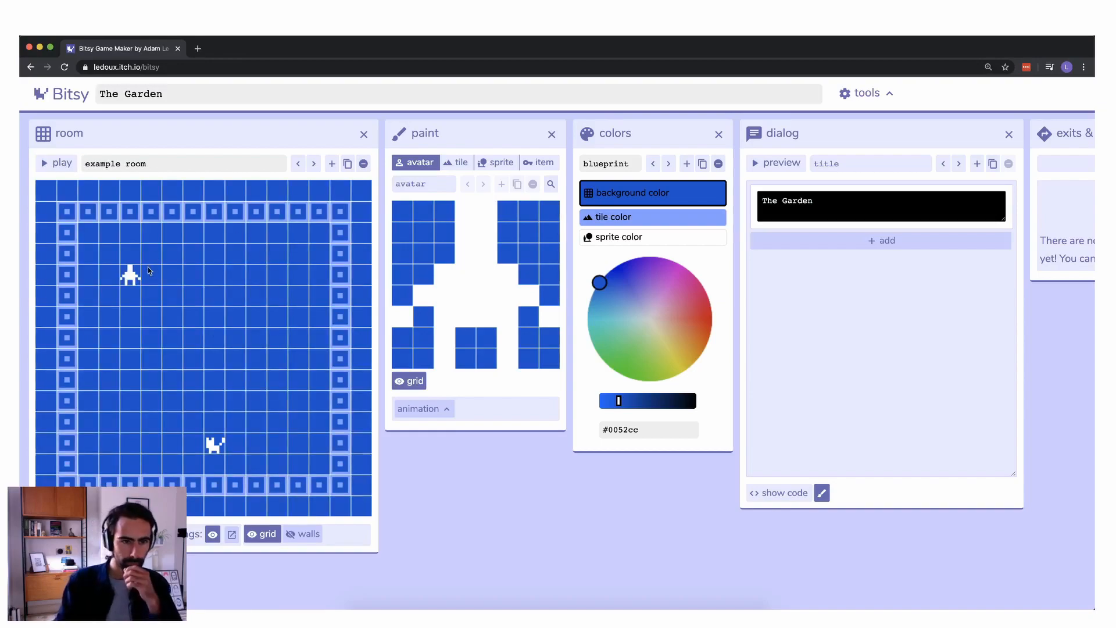
{"action": "left_click", "coordinate": [126, 165]}
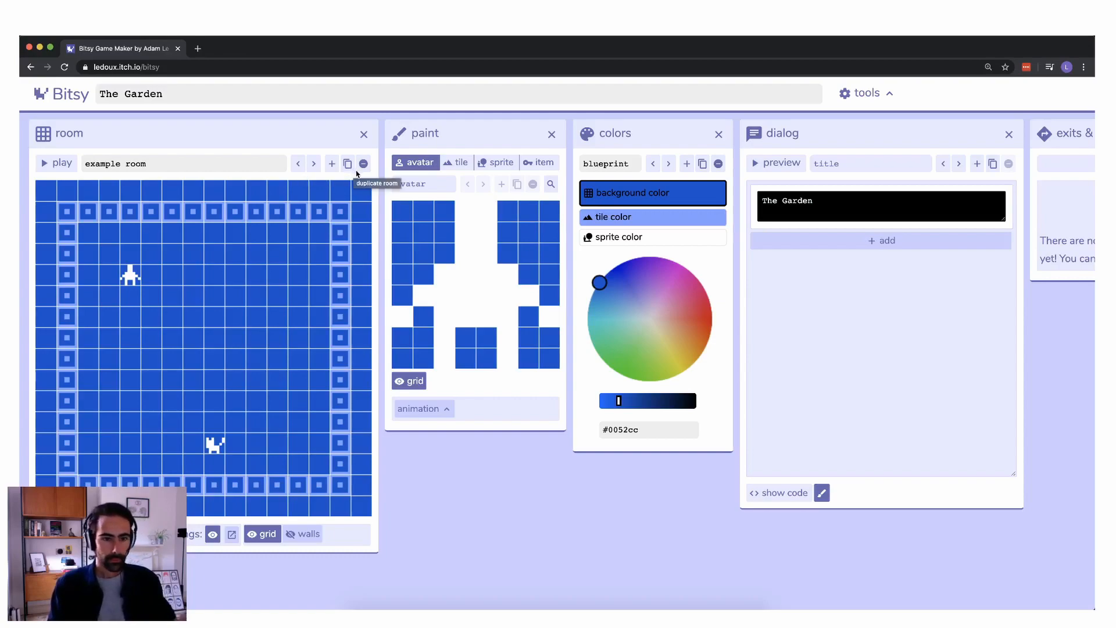
{"action": "mouse_move", "coordinate": [477, 134]}
{"action": "left_mouse_down"}
{"action": "mouse_move", "coordinate": [489, 179]}
{"action": "mouse_move", "coordinate": [471, 137]}
{"action": "left_mouse_up"}
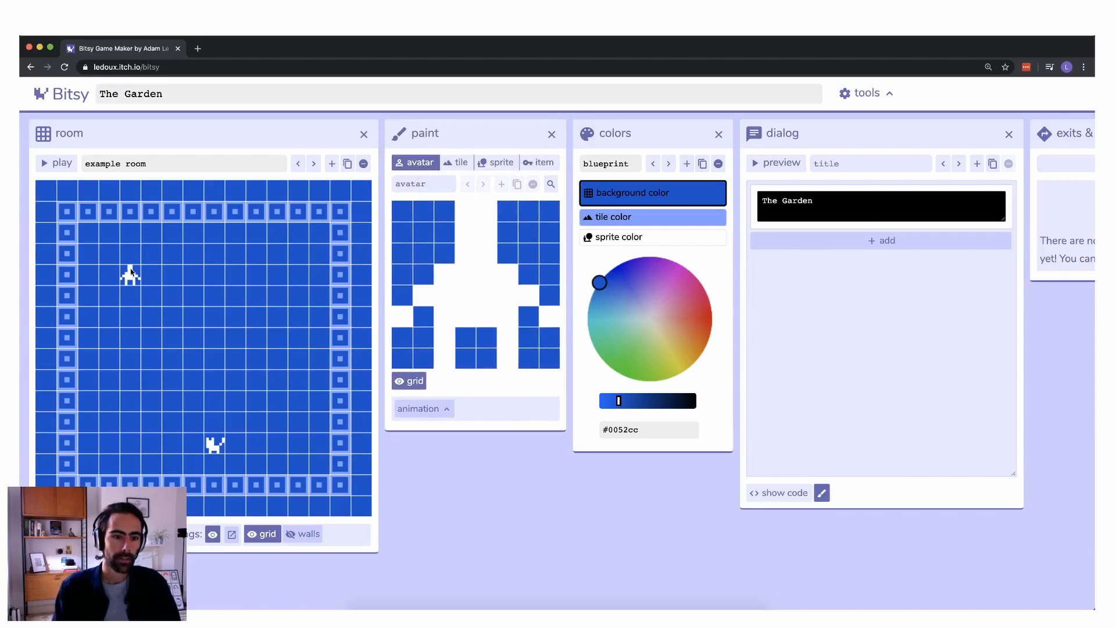
Step: Look through the block tile, cat sprite and tea item drawings, and place the tea item in the room
{"action": "left_click", "coordinate": [461, 164]}
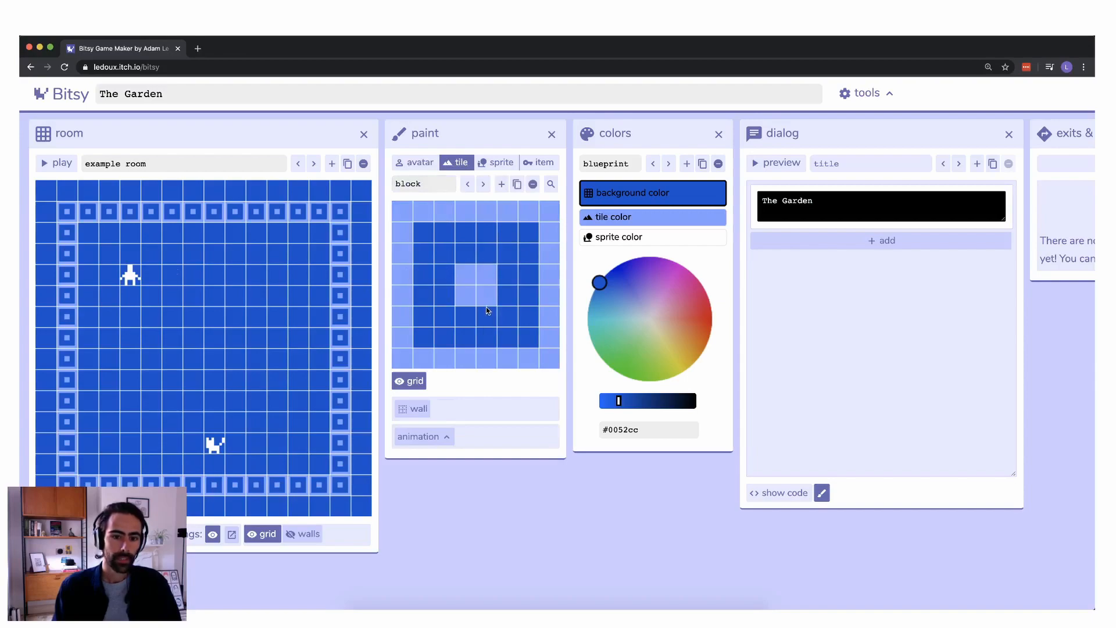
{"action": "scroll", "coordinate": [486, 307], "scroll_direction": "right", "scroll_amount": 1}
{"action": "scroll", "coordinate": [486, 307], "scroll_direction": "left", "scroll_amount": 1}
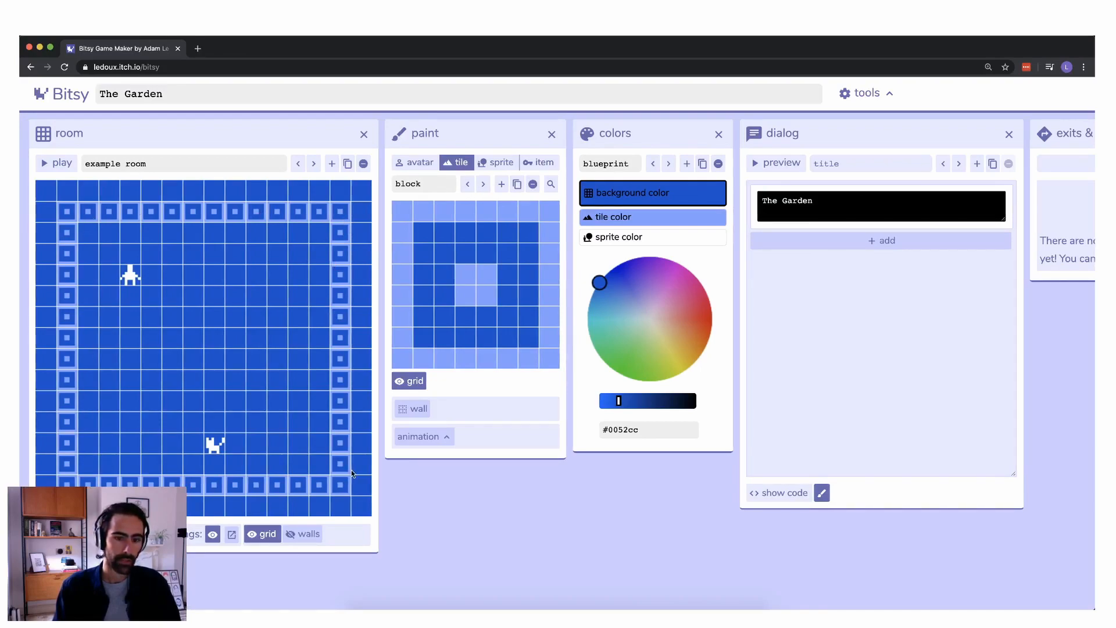
{"action": "left_click", "coordinate": [501, 163]}
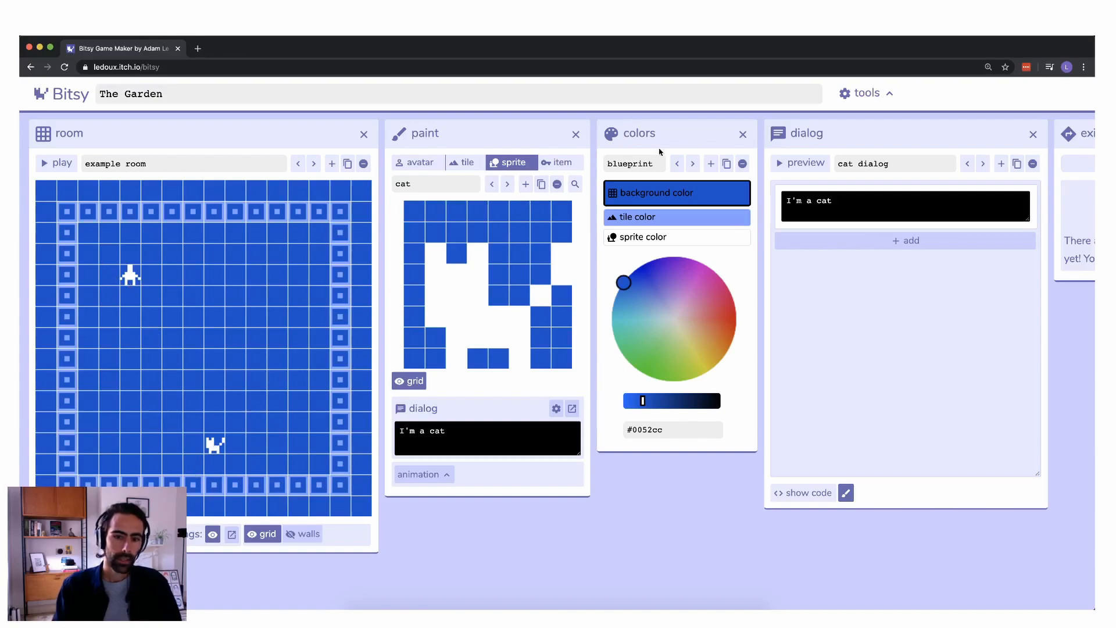
{"action": "left_click", "coordinate": [555, 163]}
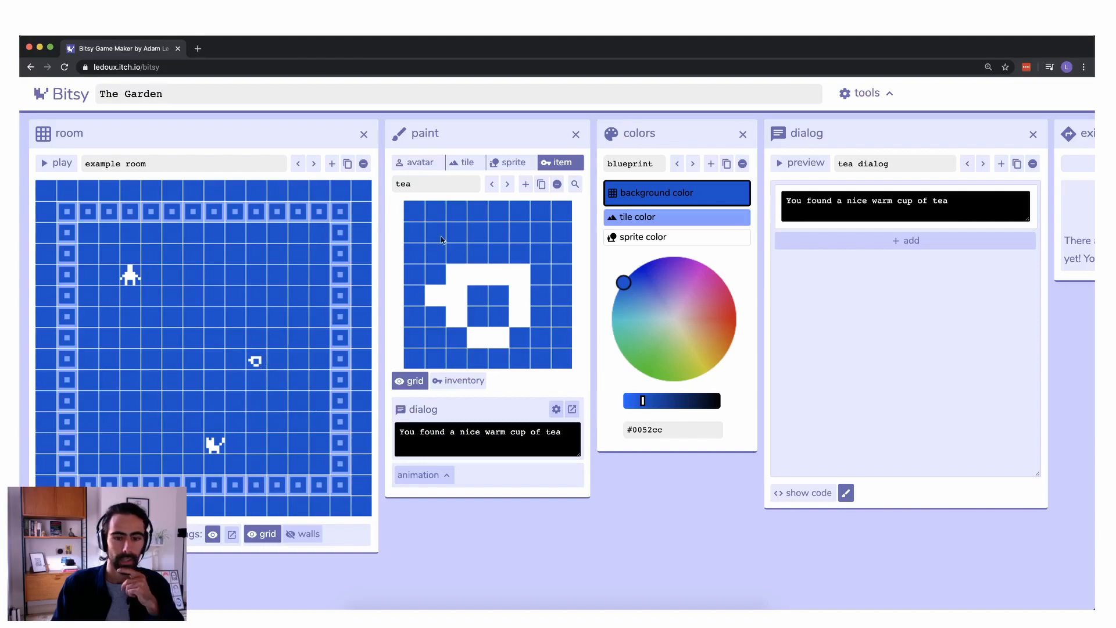
Step: Return to the block tile and make it a wall
{"action": "left_click", "coordinate": [505, 163]}
{"action": "left_click", "coordinate": [461, 163]}
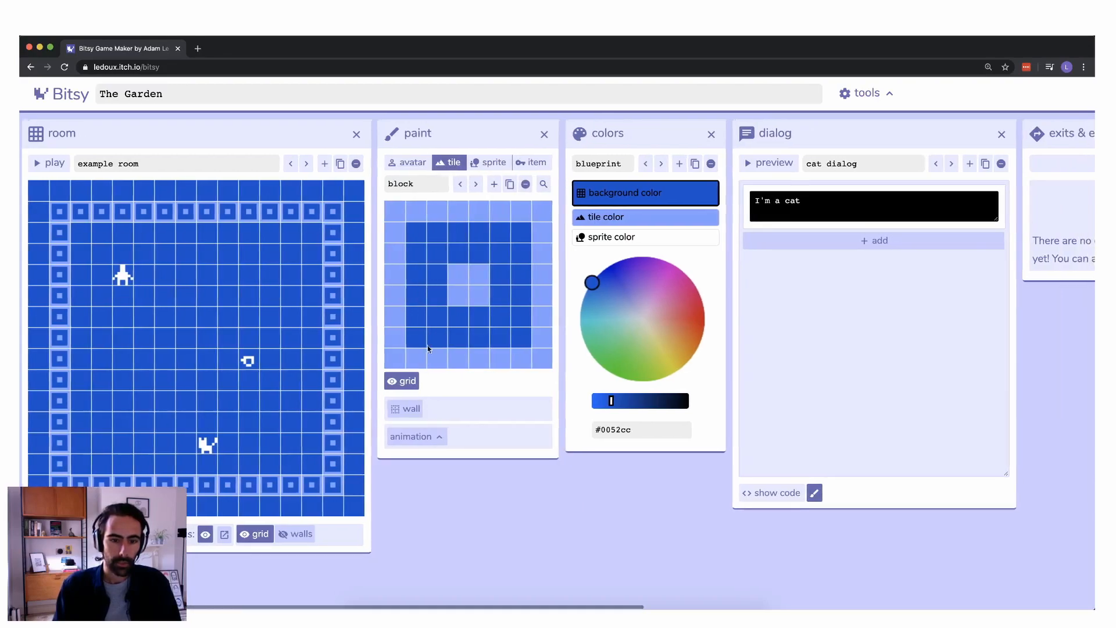
{"action": "left_click", "coordinate": [406, 408]}
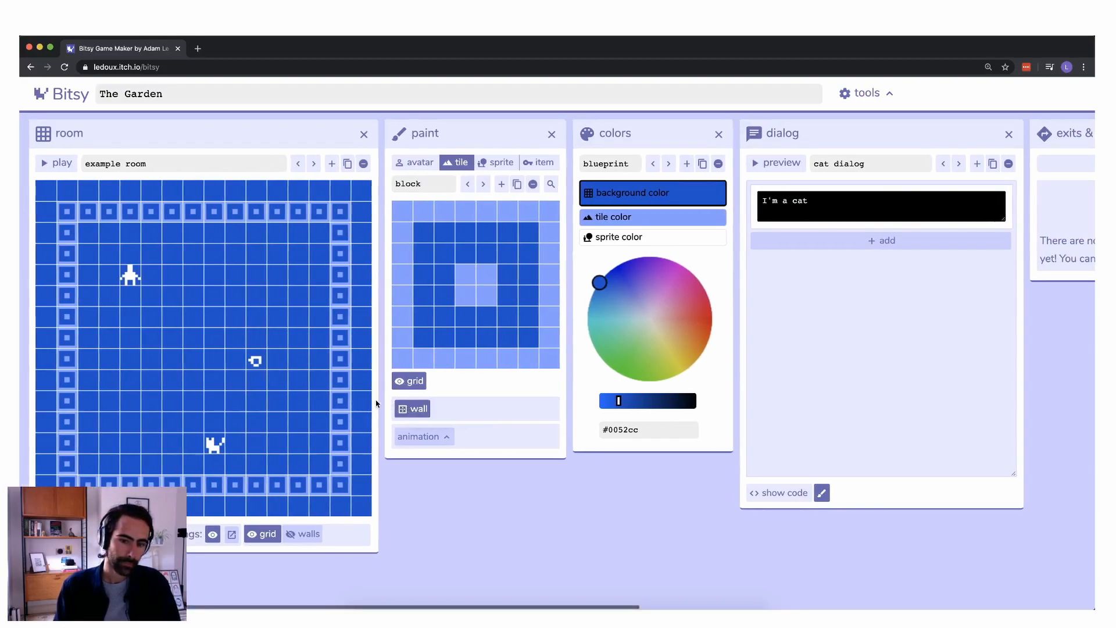
Step: Playtest the room again, walking the avatar against the upper, left and lower border blocks to test the walls, and talk to the cat
{"action": "left_click", "coordinate": [56, 163]}
{"action": "key", "text": "Right"}
{"action": "key", "text": "Right"}
{"action": "key", "text": "Left"}
{"action": "key", "text": "Up"}
{"action": "key", "text": "Up"}
{"action": "key", "text": "Right"}
{"action": "key", "text": "Right"}
{"action": "key", "text": "Right"}
{"action": "key", "text": "Right"}
{"action": "key", "text": "Right"}
{"action": "key", "text": "Right"}
{"action": "key", "text": "Right"}
{"action": "key", "text": "Down"}
{"action": "key", "text": "Tab"}
{"action": "key", "text": "Left"}
{"action": "key", "text": "Left"}
{"action": "key", "text": "Left"}
{"action": "key", "text": "Left"}
{"action": "key", "text": "Left"}
{"action": "key", "text": "Left"}
{"action": "key", "text": "Left"}
{"action": "key", "text": "Left"}
{"action": "key", "text": "Left"}
{"action": "key", "text": "Left"}
{"action": "key", "text": "Left"}
{"action": "key", "text": "Down"}
{"action": "key", "text": "Down"}
{"action": "key", "text": "Down"}
{"action": "key", "text": "Down"}
{"action": "key", "text": "Down"}
{"action": "key", "text": "Down"}
{"action": "key", "text": "Down"}
{"action": "key", "text": "Down"}
{"action": "key", "text": "Down"}
{"action": "key", "text": "Down"}
{"action": "key", "text": "Right"}
{"action": "key", "text": "Right"}
{"action": "key", "text": "Right"}
{"action": "key", "text": "Up"}
{"action": "key", "text": "Right"}
{"action": "key", "text": "Right"}
{"action": "key", "text": "Right"}
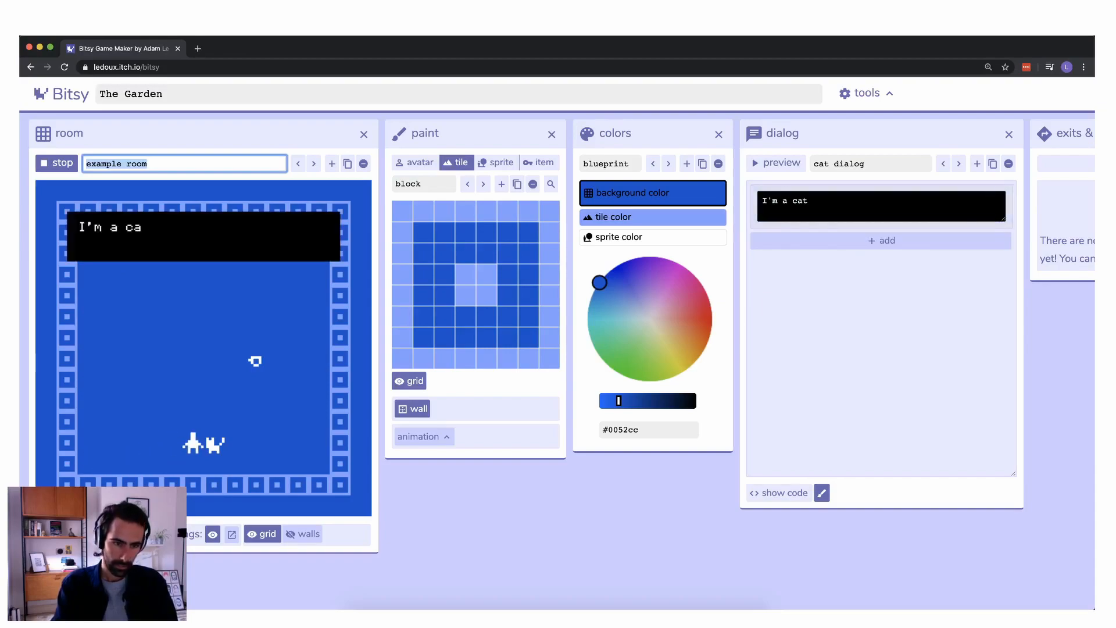
Step: Close the cat's dialog, walk the avatar around the cat, and reach the tea item to pick it up
{"action": "key", "text": "Left"}
{"action": "key", "text": "Left"}
{"action": "key", "text": "Up"}
{"action": "key", "text": "Up"}
{"action": "key", "text": "Right"}
{"action": "key", "text": "Left"}
{"action": "key", "text": "Down"}
{"action": "key", "text": "Down"}
{"action": "key", "text": "Right"}
{"action": "key", "text": "Right"}
{"action": "key", "text": "Right"}
{"action": "key", "text": "Up"}
{"action": "key", "text": "Right"}
{"action": "key", "text": "Right"}
{"action": "key", "text": "Down"}
{"action": "key", "text": "Left"}
{"action": "key", "text": "Left"}
{"action": "key", "text": "Up"}
{"action": "key", "text": "Up"}
{"action": "key", "text": "Up"}
{"action": "key", "text": "Up"}
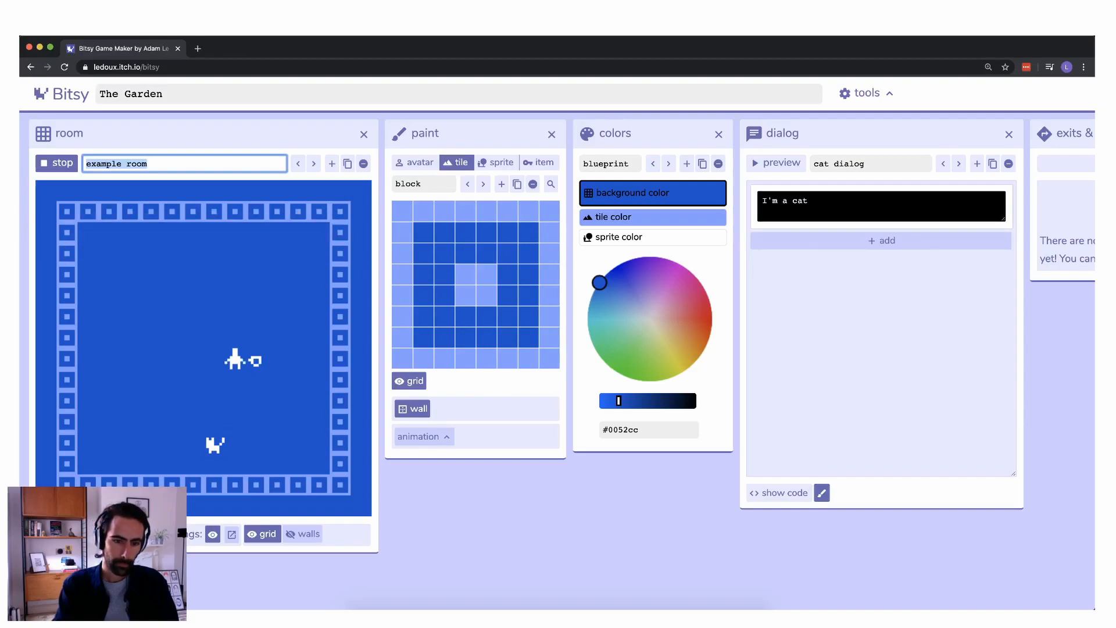
{"action": "key", "text": "Right"}
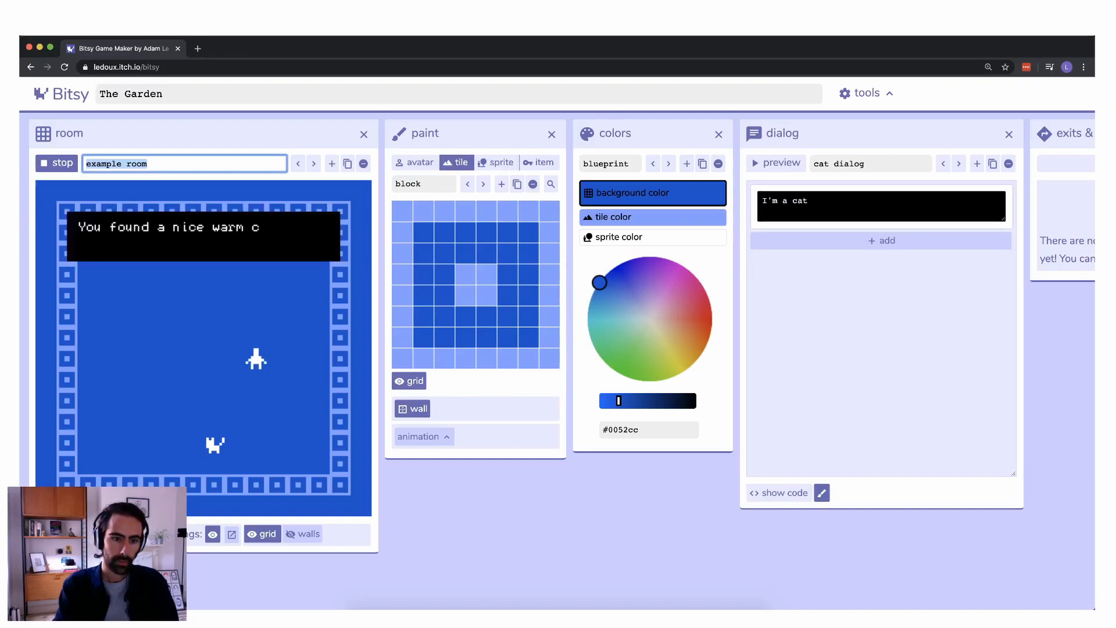
Step: Close the tea message and walk the avatar around the room to keep testing movement and the border walls
{"action": "key", "text": "Right"}
{"action": "key", "text": "Right"}
{"action": "key", "text": "Right"}
{"action": "key", "text": "Down"}
{"action": "key", "text": "Left"}
{"action": "key", "text": "Left"}
{"action": "key", "text": "Up"}
{"action": "key", "text": "Left"}
{"action": "key", "text": "Up"}
{"action": "key", "text": "Up"}
{"action": "key", "text": "Up"}
{"action": "key", "text": "Up"}
{"action": "key", "text": "Up"}
{"action": "key", "text": "Up"}
{"action": "key", "text": "Right"}
{"action": "key", "text": "Right"}
{"action": "key", "text": "Down"}
{"action": "key", "text": "Down"}
{"action": "key", "text": "Down"}
{"action": "key", "text": "Down"}
{"action": "key", "text": "Right"}
{"action": "key", "text": "Down"}
{"action": "key", "text": "Right"}
{"action": "key", "text": "Down"}
{"action": "key", "text": "Left"}
{"action": "key", "text": "Left"}
{"action": "key", "text": "Left"}
{"action": "key", "text": "Left"}
{"action": "key", "text": "Down"}
{"action": "key", "text": "Right"}
{"action": "key", "text": "Right"}
{"action": "key", "text": "Right"}
{"action": "key", "text": "Right"}
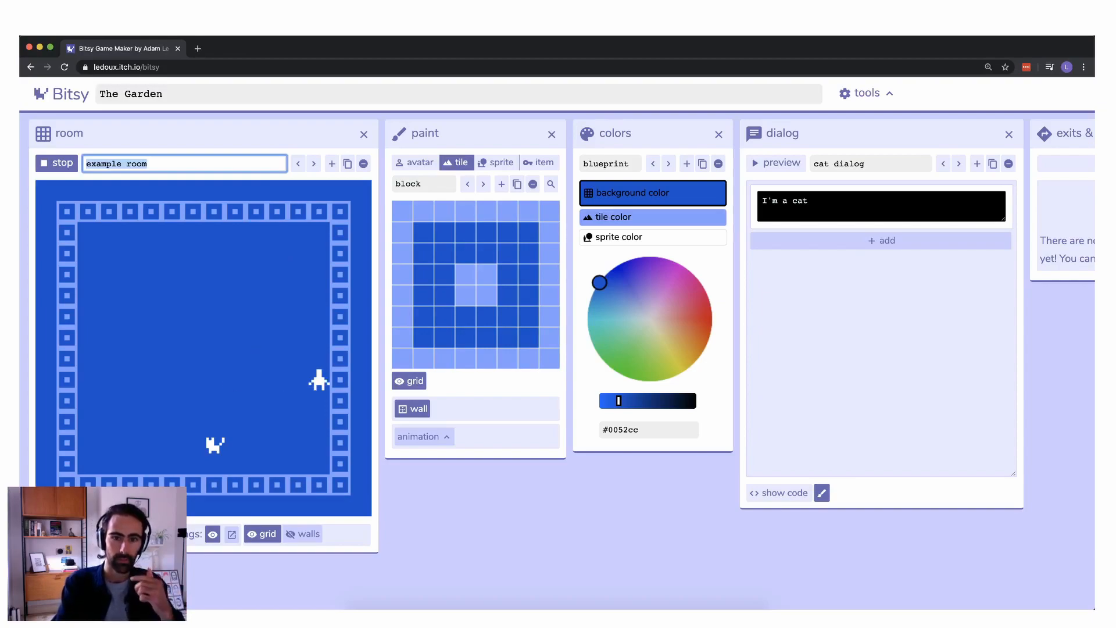
{"action": "key", "text": "Down"}
{"action": "key", "text": "Down"}
{"action": "key", "text": "Down"}
{"action": "key", "text": "Down"}
{"action": "key", "text": "Left"}
{"action": "key", "text": "Left"}
{"action": "key", "text": "Left"}
{"action": "key", "text": "Up"}
{"action": "key", "text": "Up"}
{"action": "key", "text": "Up"}
{"action": "key", "text": "Up"}
{"action": "key", "text": "Left"}
{"action": "key", "text": "Left"}
{"action": "key", "text": "Left"}
{"action": "key", "text": "Up"}
{"action": "key", "text": "Up"}
{"action": "key", "text": "Left"}
{"action": "key", "text": "Left"}
{"action": "key", "text": "Up"}
{"action": "key", "text": "Up"}
{"action": "key", "text": "Left"}
{"action": "key", "text": "Left"}
{"action": "key", "text": "Up"}
{"action": "key", "text": "Up"}
{"action": "key", "text": "Left"}
{"action": "key", "text": "Up"}
{"action": "key", "text": "Right"}
{"action": "key", "text": "Right"}
{"action": "key", "text": "Down"}
{"action": "key", "text": "Down"}
{"action": "key", "text": "Right"}
{"action": "key", "text": "Down"}
{"action": "key", "text": "Down"}
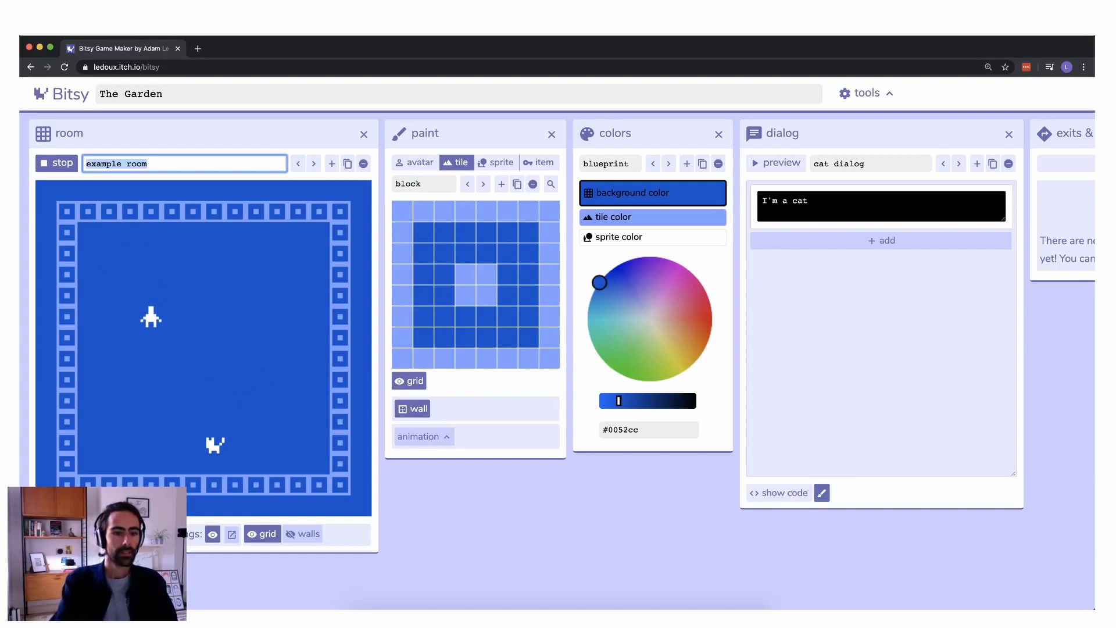
{"action": "key", "text": "Right"}
{"action": "key", "text": "Down"}
{"action": "key", "text": "Left"}
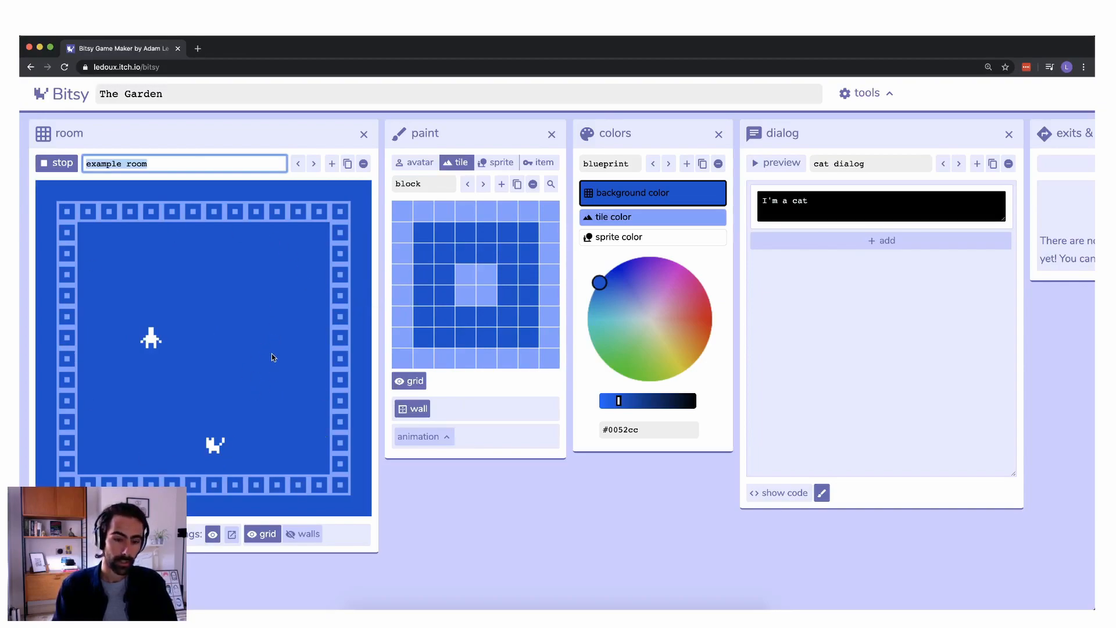
Step: Stop the playtest, then restart it briefly to view the title screen and stop it again
{"action": "left_click", "coordinate": [61, 165]}
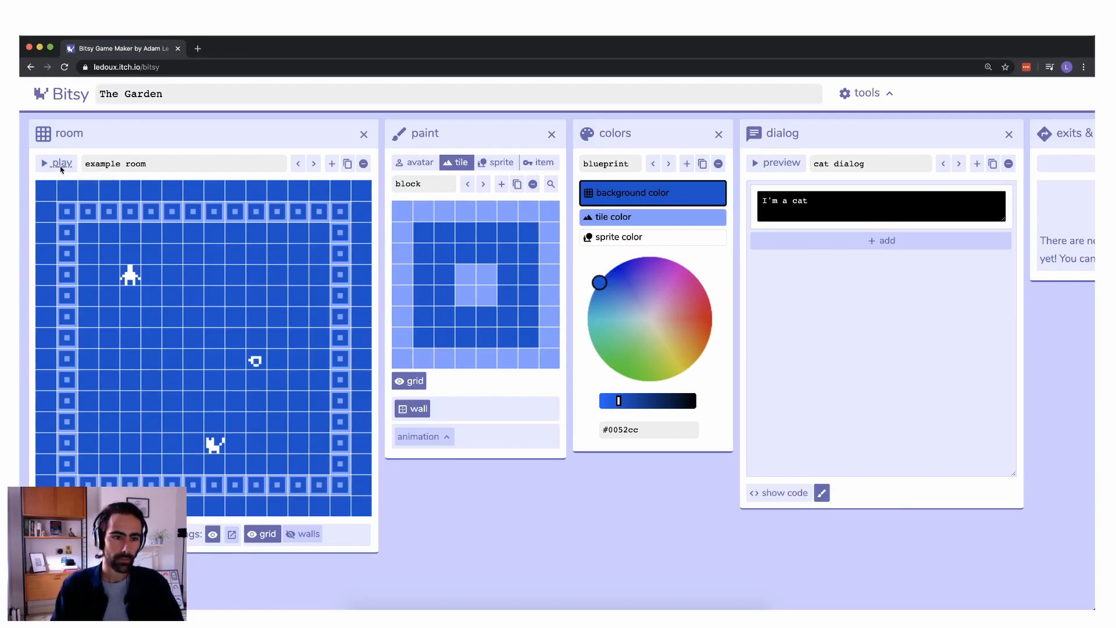
{"action": "left_click", "coordinate": [60, 166]}
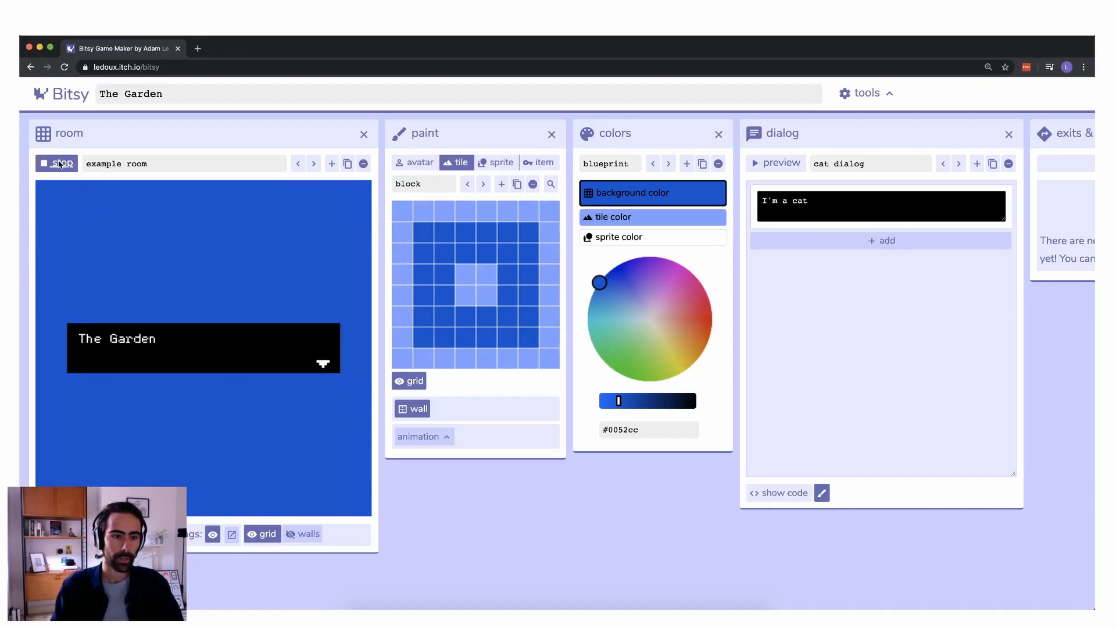
{"action": "left_click", "coordinate": [60, 165]}
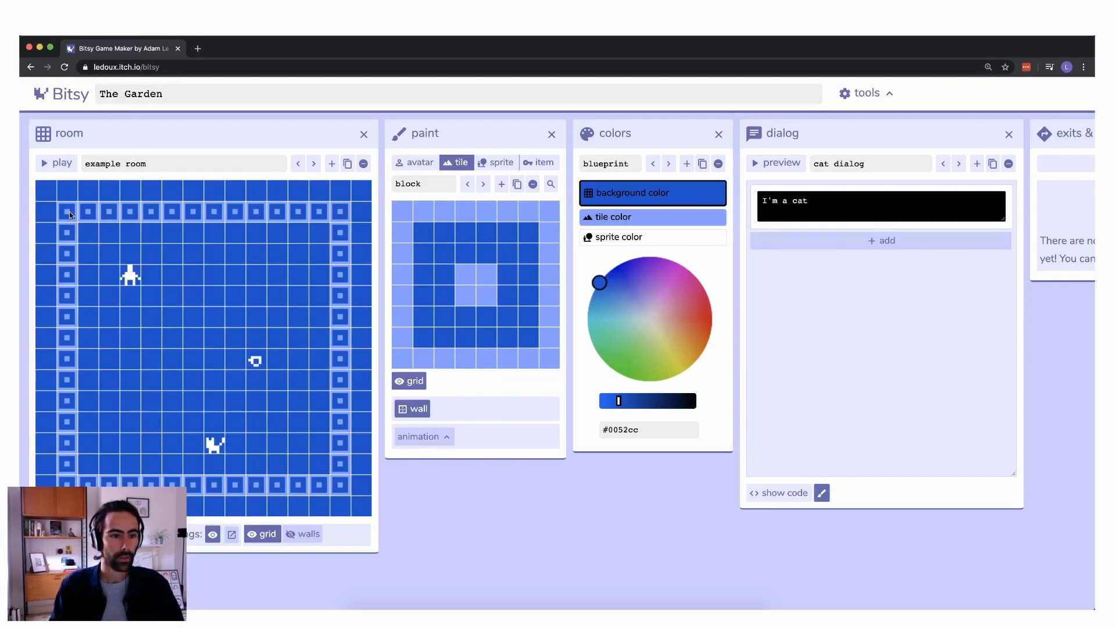
Step: Erase the whole border of block tiles from the example room
{"action": "left_click_drag", "start_coordinate": [67, 211], "coordinate": [67, 343]}
{"action": "mouse_move", "coordinate": [88, 421]}
{"action": "left_mouse_down"}
{"action": "mouse_move", "coordinate": [69, 360]}
{"action": "mouse_move", "coordinate": [67, 470]}
{"action": "mouse_move", "coordinate": [87, 482]}
{"action": "mouse_move", "coordinate": [349, 495]}
{"action": "mouse_move", "coordinate": [352, 305]}
{"action": "mouse_move", "coordinate": [326, 265]}
{"action": "mouse_move", "coordinate": [347, 368]}
{"action": "mouse_move", "coordinate": [344, 219]}
{"action": "left_mouse_up"}
{"action": "left_click_drag", "start_coordinate": [107, 207], "coordinate": [305, 218]}
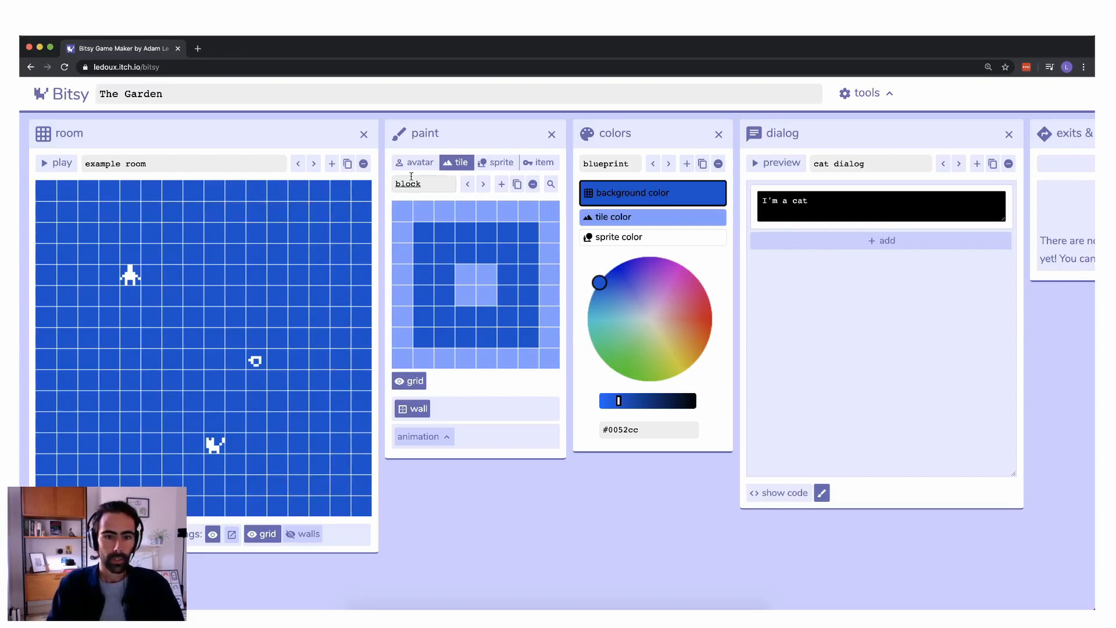
Step: Rename the block tile as hedge
{"action": "left_click", "coordinate": [429, 184]}
{"action": "double_click", "coordinate": [429, 183]}
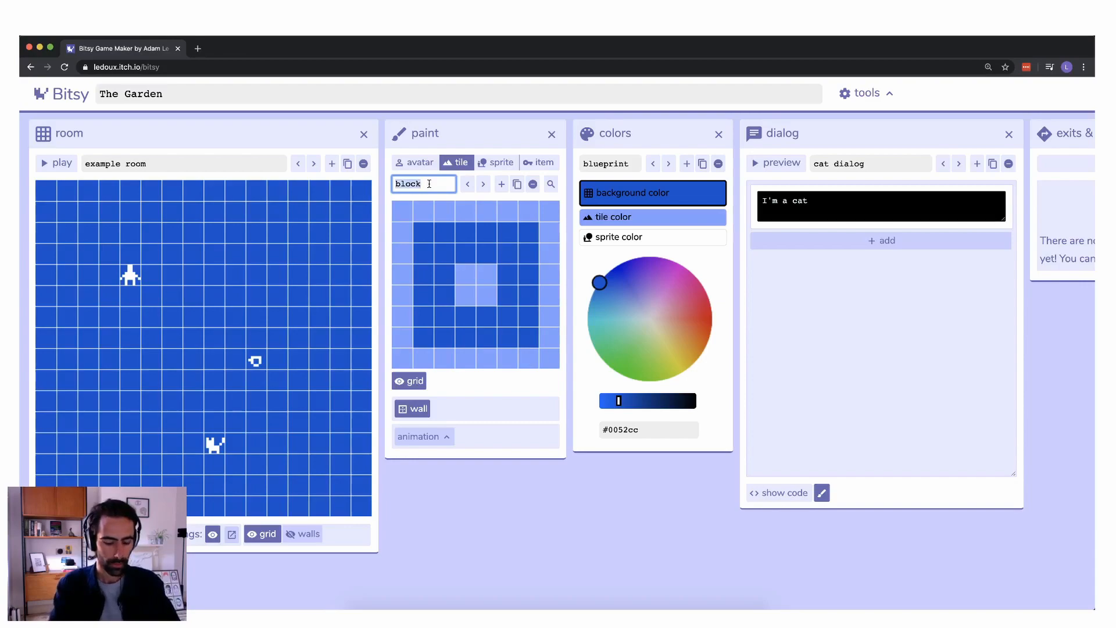
{"action": "type", "text": "he Gard"}
{"action": "key", "text": "BackSpace"}
{"action": "key", "text": "BackSpace"}
{"action": "type", "text": "dge"}
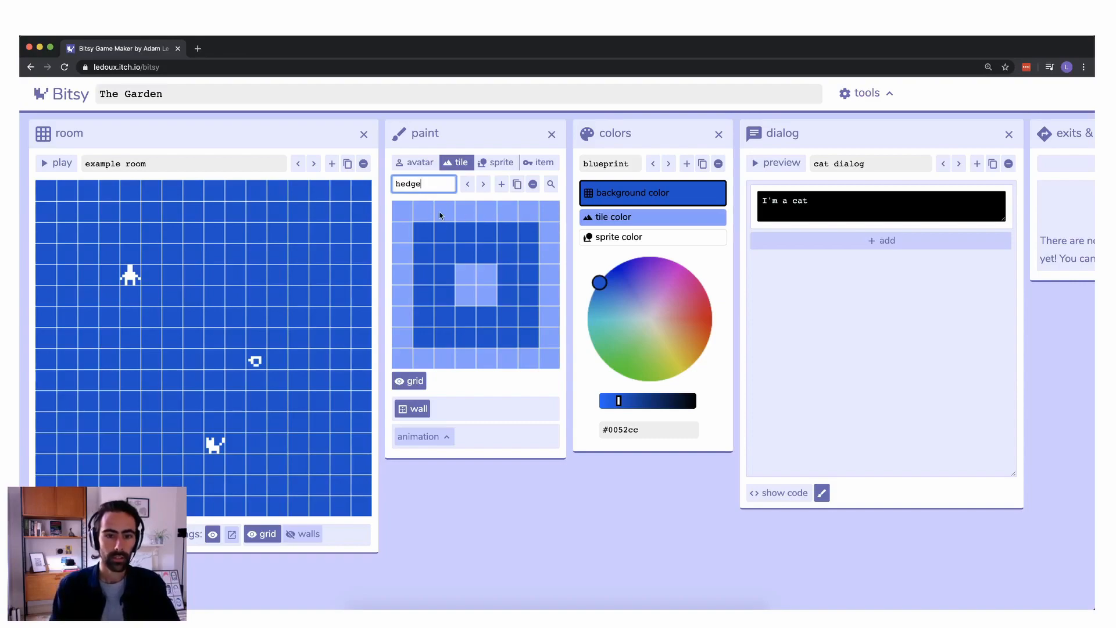
Step: Clear the four corner pixels and the central square of pixels in the hedge tile drawing
{"action": "left_click", "coordinate": [409, 211]}
{"action": "left_click", "coordinate": [550, 212]}
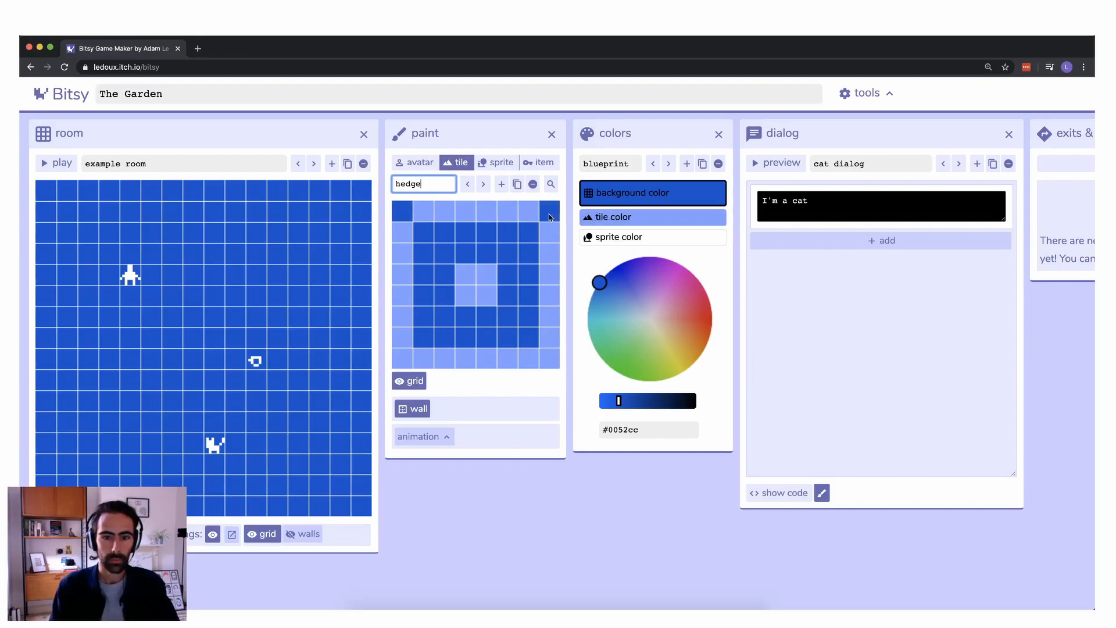
{"action": "left_click", "coordinate": [556, 359]}
{"action": "left_click", "coordinate": [401, 359]}
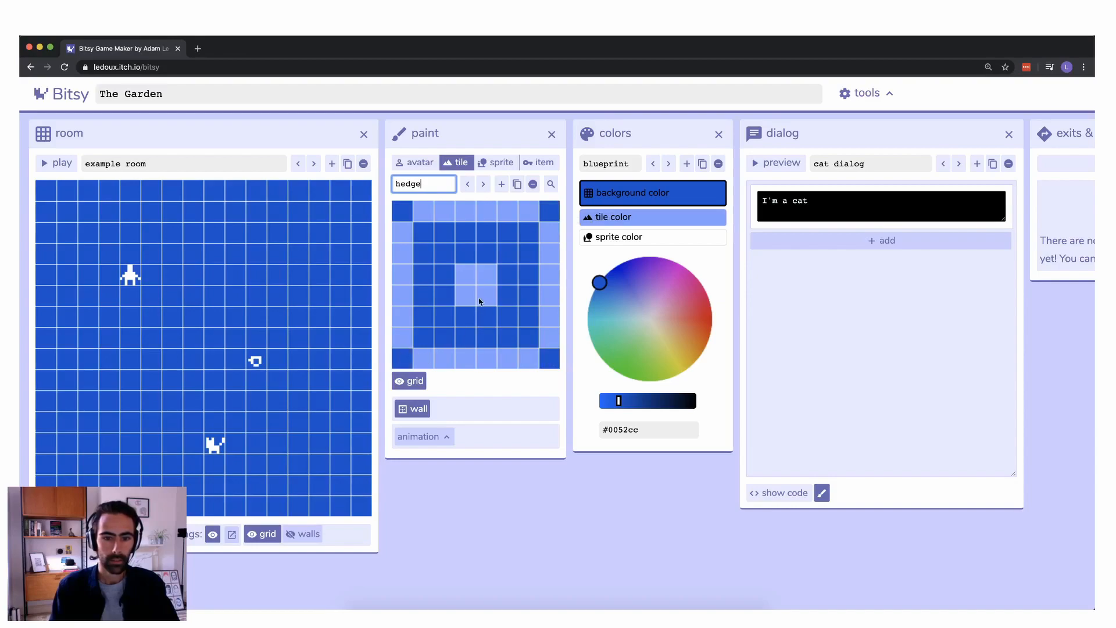
{"action": "left_click", "coordinate": [487, 295]}
{"action": "left_click", "coordinate": [486, 274]}
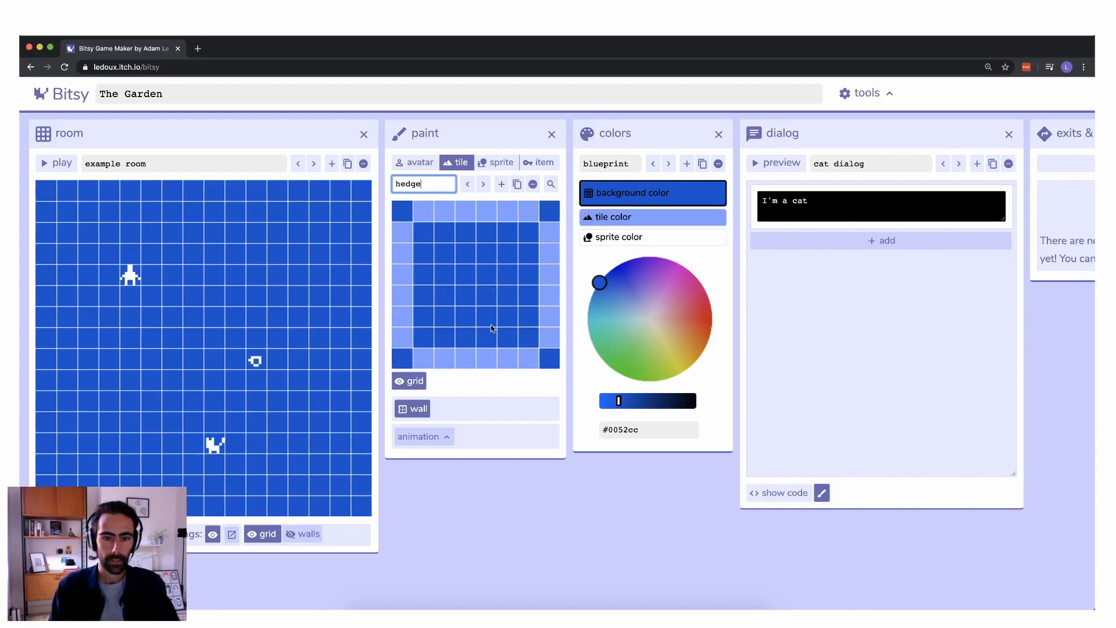
Step: Scatter individual pixels inside the hedge tile's outline to give it a leafy texture
{"action": "left_click", "coordinate": [442, 302]}
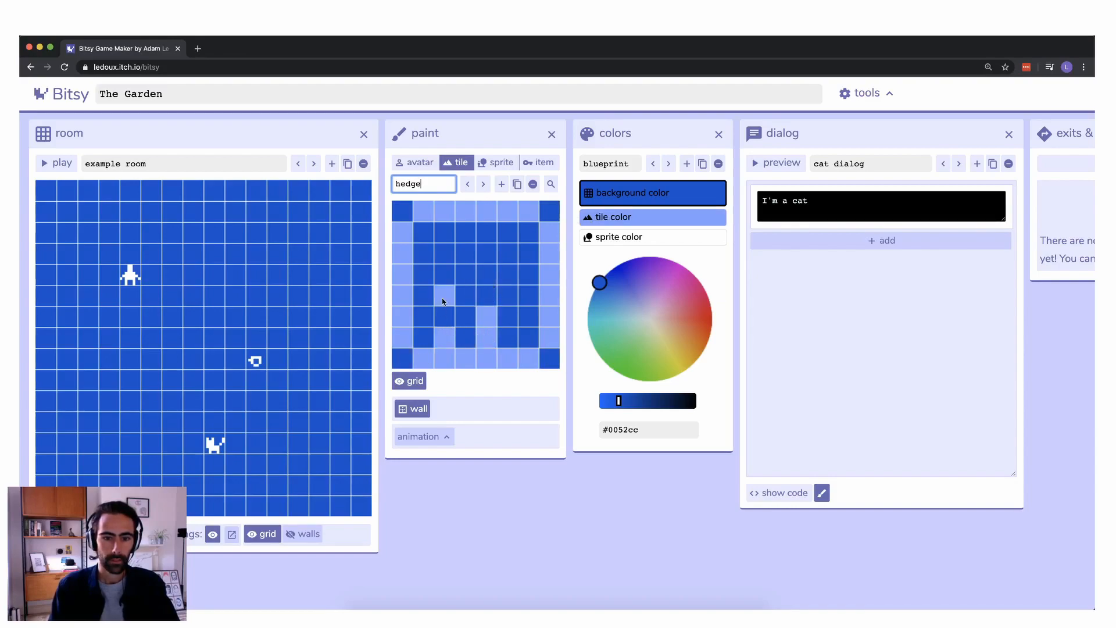
{"action": "left_click", "coordinate": [470, 255]}
{"action": "left_click", "coordinate": [441, 239]}
{"action": "left_click", "coordinate": [528, 233]}
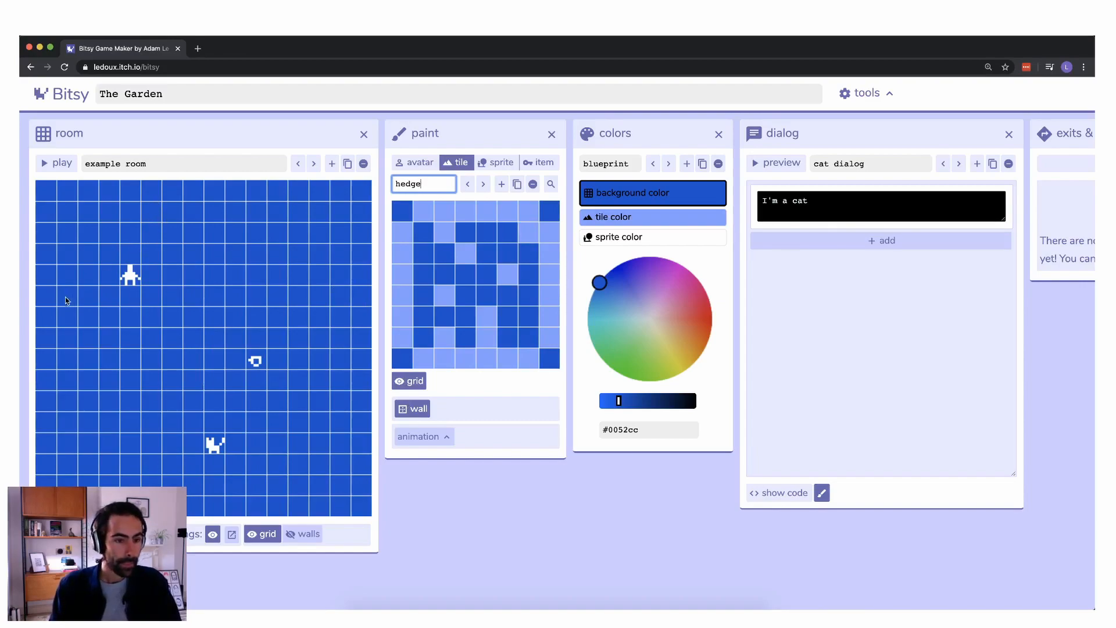
Step: Place two-tile vertical hedges at the room's left edge and beside the avatar, and draw a hedge arch in the upper-right area
{"action": "left_click", "coordinate": [47, 260]}
{"action": "left_click", "coordinate": [48, 274]}
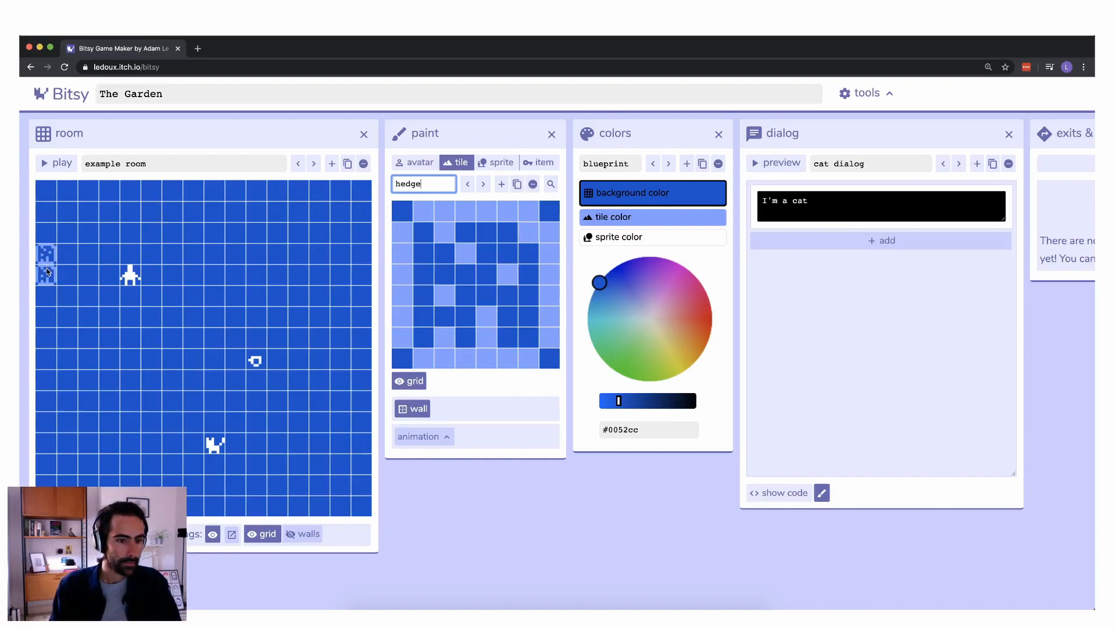
{"action": "left_click", "coordinate": [108, 274]}
{"action": "left_click", "coordinate": [108, 254]}
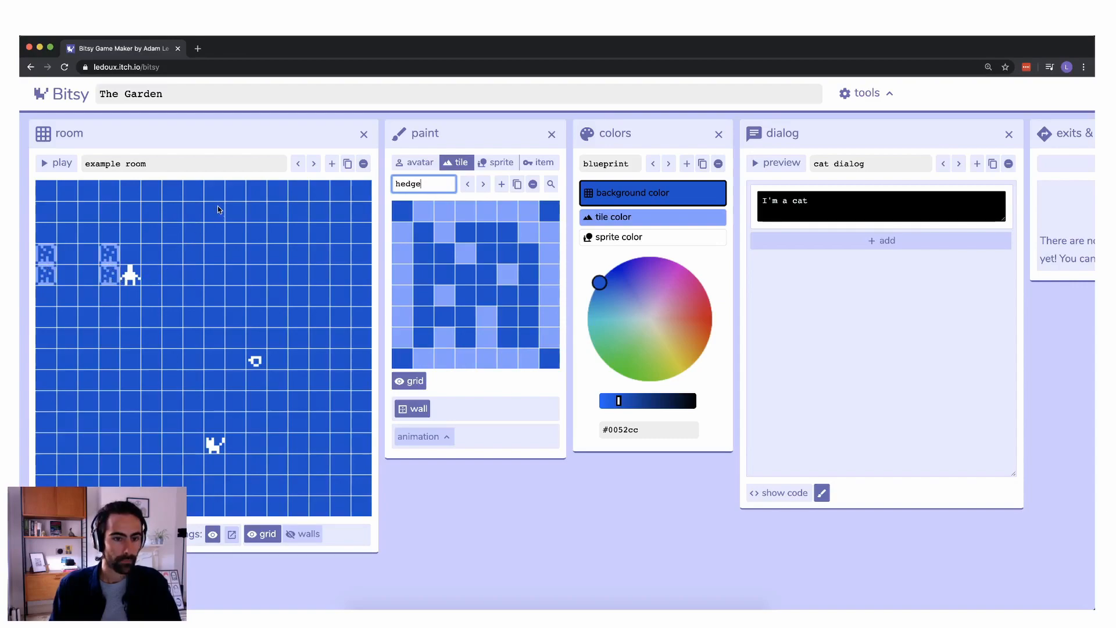
{"action": "mouse_move", "coordinate": [333, 214]}
{"action": "left_mouse_down"}
{"action": "mouse_move", "coordinate": [215, 217]}
{"action": "mouse_move", "coordinate": [194, 232]}
{"action": "mouse_move", "coordinate": [193, 274]}
{"action": "left_mouse_up"}
{"action": "left_click_drag", "start_coordinate": [336, 274], "coordinate": [340, 233]}
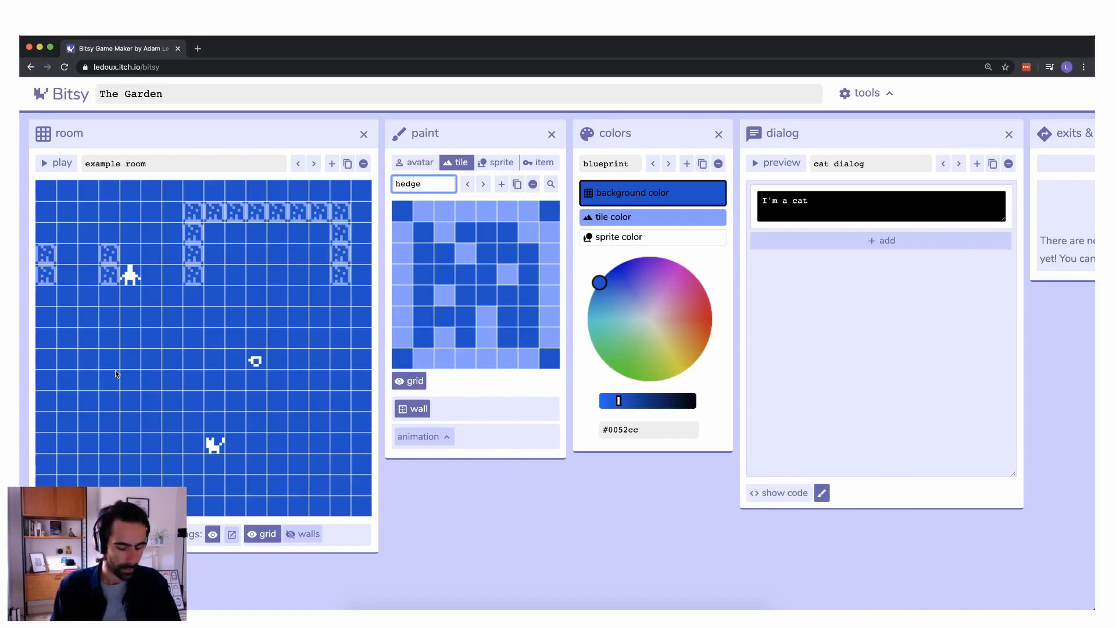
Step: Draw hedge enclosures in the room's lower-left and lower-right areas, and line the left, bottom and lower-right edges with hedge
{"action": "mouse_move", "coordinate": [132, 365]}
{"action": "left_mouse_down"}
{"action": "mouse_move", "coordinate": [68, 371]}
{"action": "mouse_move", "coordinate": [67, 466]}
{"action": "mouse_move", "coordinate": [125, 466]}
{"action": "mouse_move", "coordinate": [130, 381]}
{"action": "left_mouse_up"}
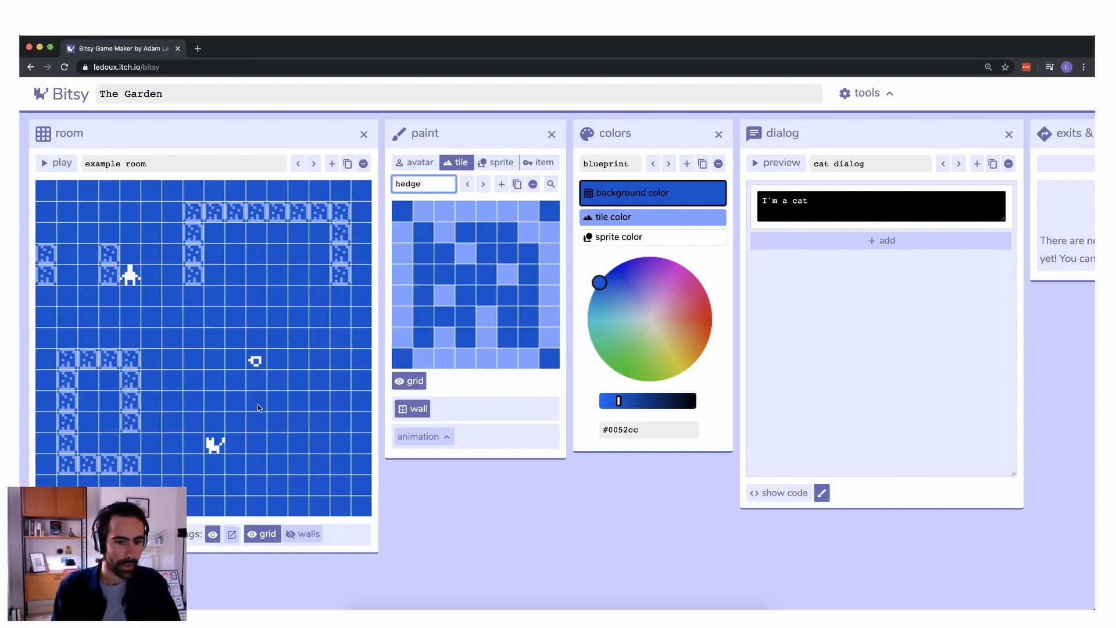
{"action": "mouse_move", "coordinate": [256, 463]}
{"action": "left_mouse_down"}
{"action": "mouse_move", "coordinate": [319, 464]}
{"action": "mouse_move", "coordinate": [319, 404]}
{"action": "mouse_move", "coordinate": [329, 389]}
{"action": "mouse_move", "coordinate": [352, 386]}
{"action": "left_mouse_up"}
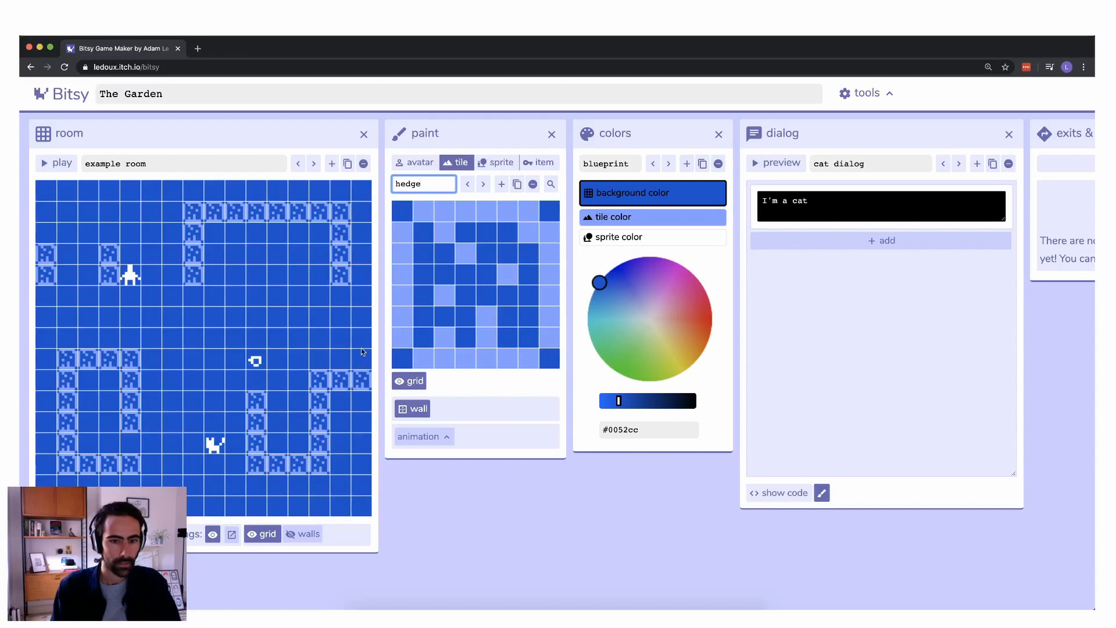
{"action": "left_click", "coordinate": [363, 383]}
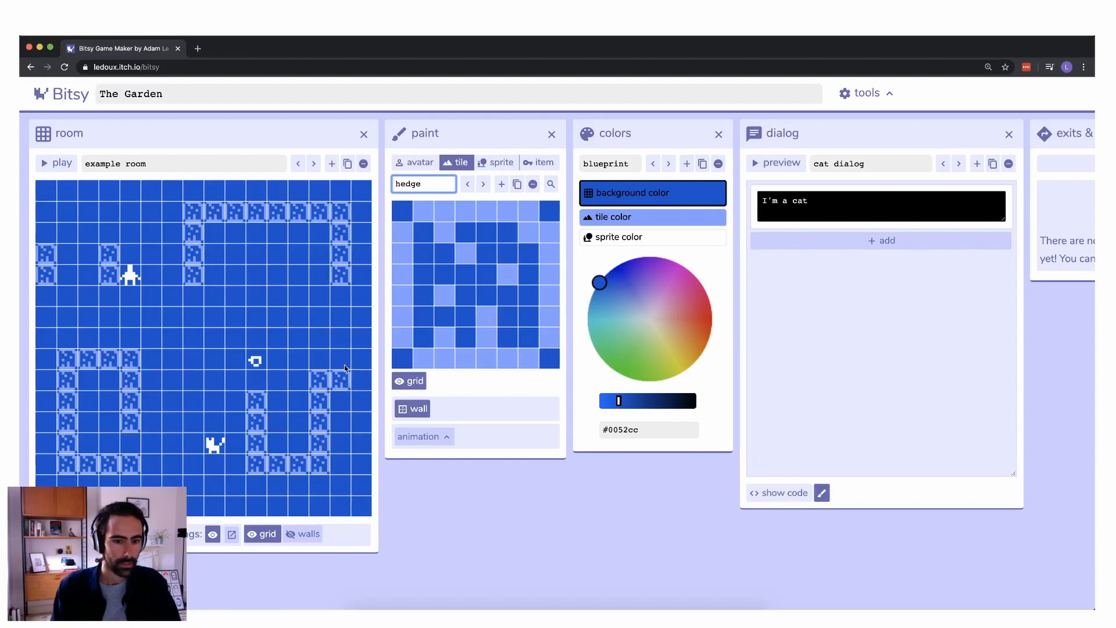
{"action": "left_click", "coordinate": [343, 379]}
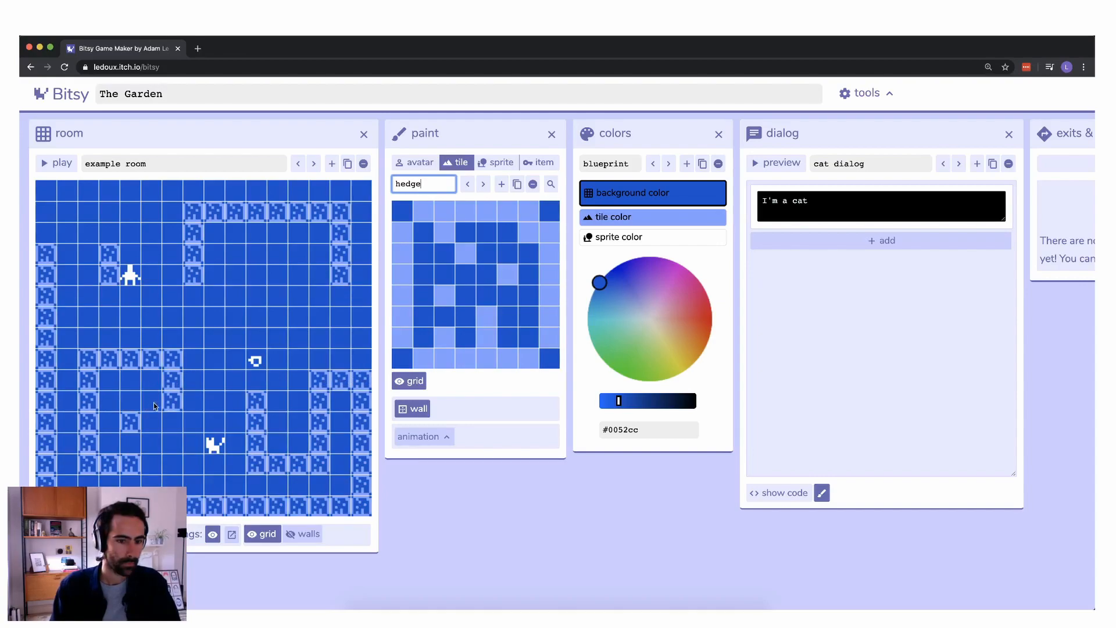
Step: Complete the lower-left hedge spiral, and line the room's top edge with hedge, lowering the arch by one row
{"action": "left_click", "coordinate": [153, 406]}
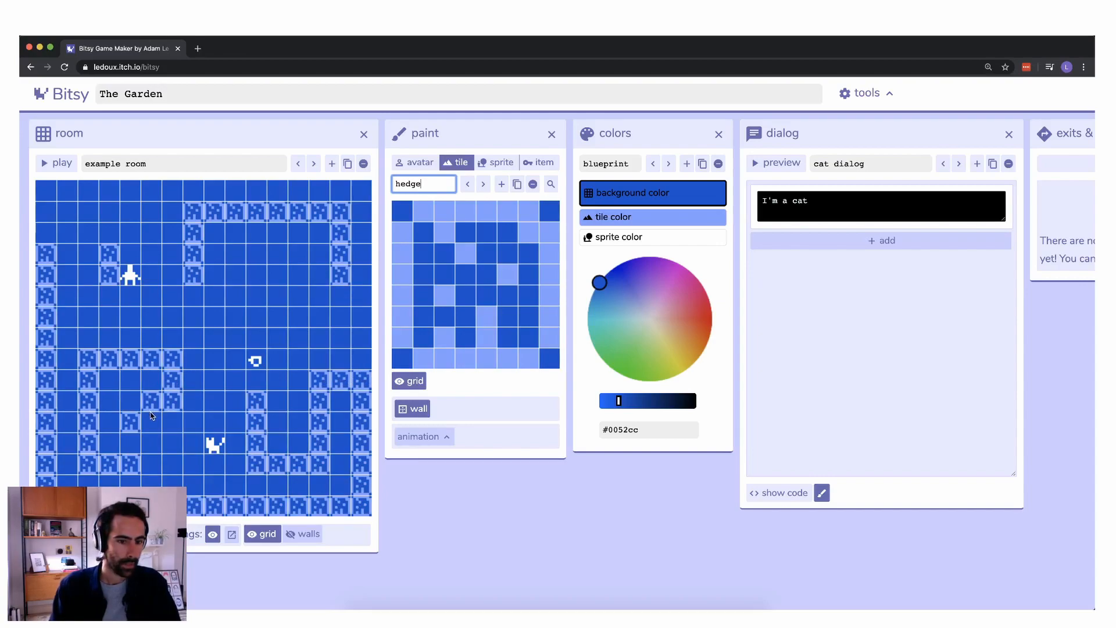
{"action": "left_click", "coordinate": [152, 407]}
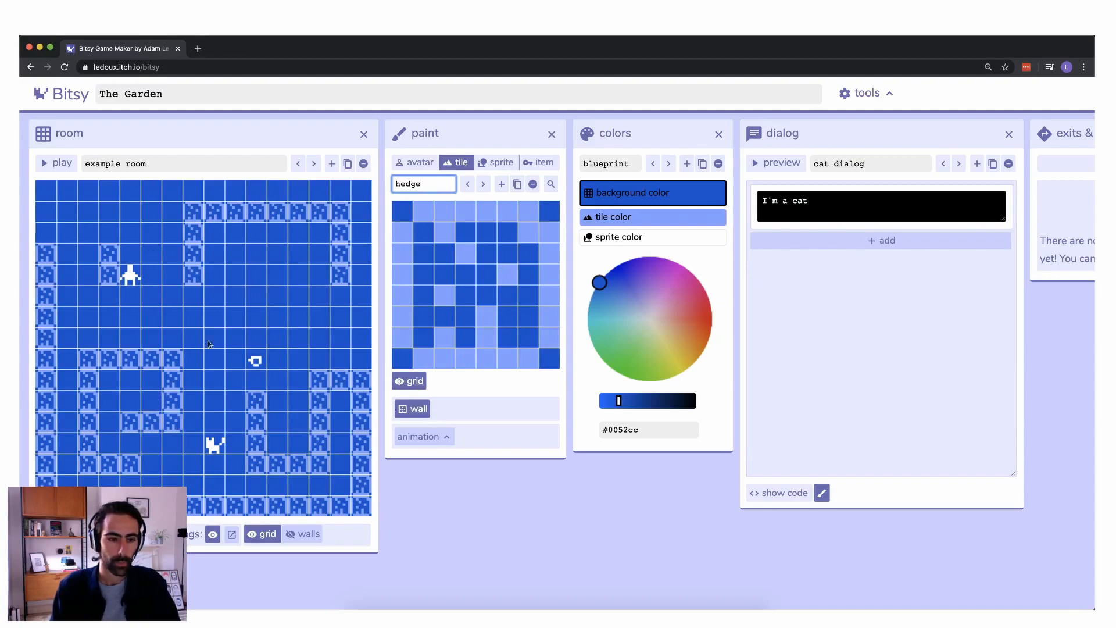
{"action": "mouse_move", "coordinate": [193, 212]}
{"action": "left_mouse_down"}
{"action": "mouse_move", "coordinate": [341, 217]}
{"action": "mouse_move", "coordinate": [367, 193]}
{"action": "mouse_move", "coordinate": [110, 190]}
{"action": "left_mouse_up"}
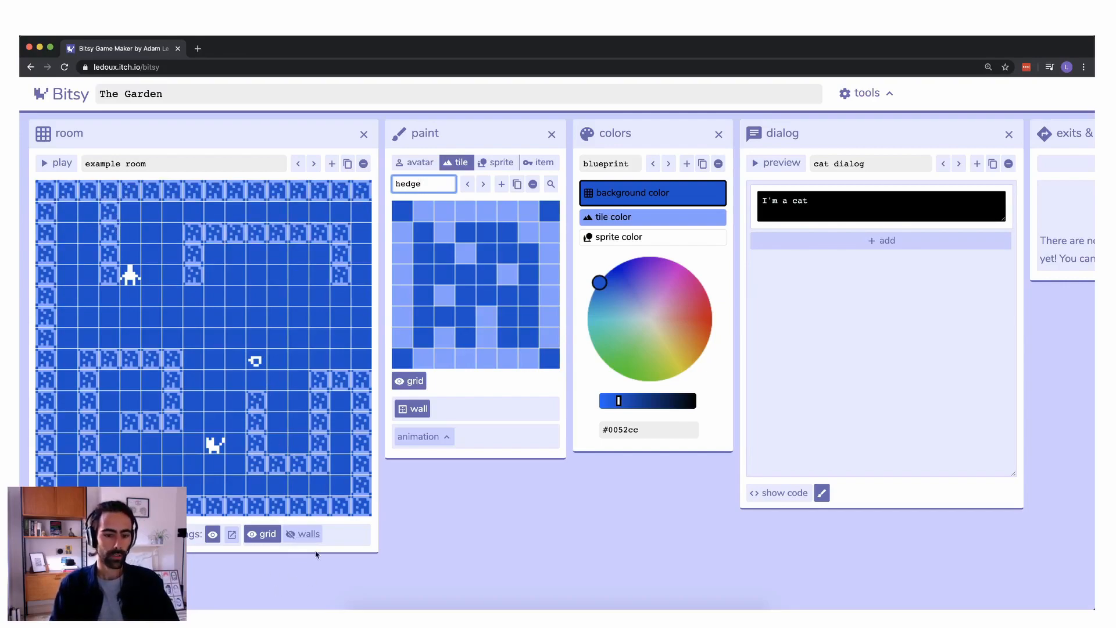
Step: Check the room's wall overlay, and replace the hedge arch with hedge along the right edge and a hook-shaped hedge joining it
{"action": "left_click", "coordinate": [305, 534]}
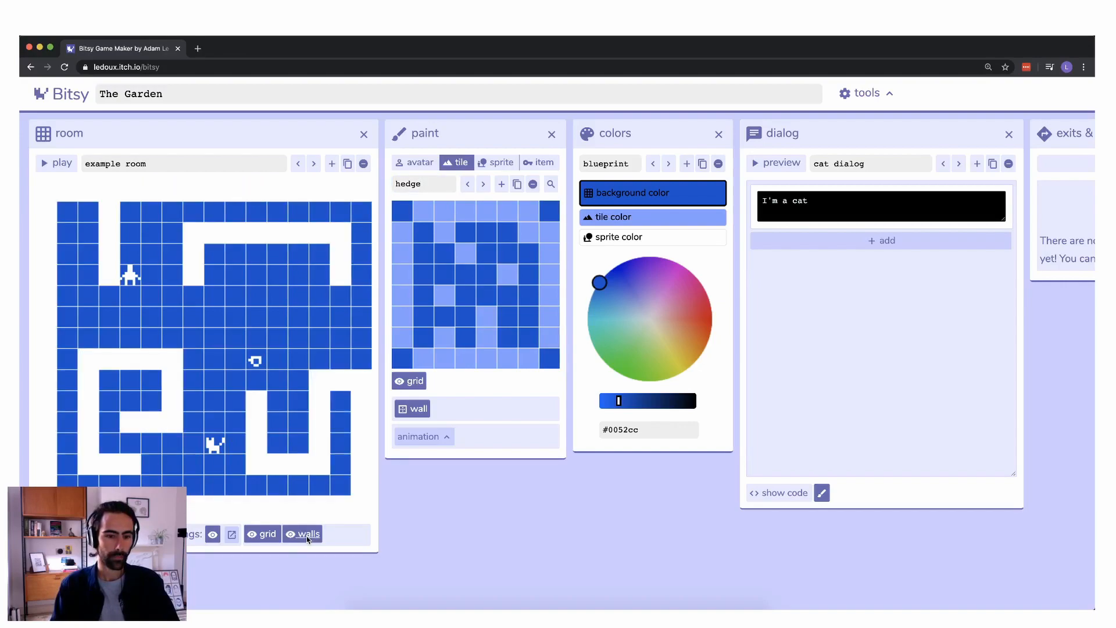
{"action": "left_click", "coordinate": [306, 535]}
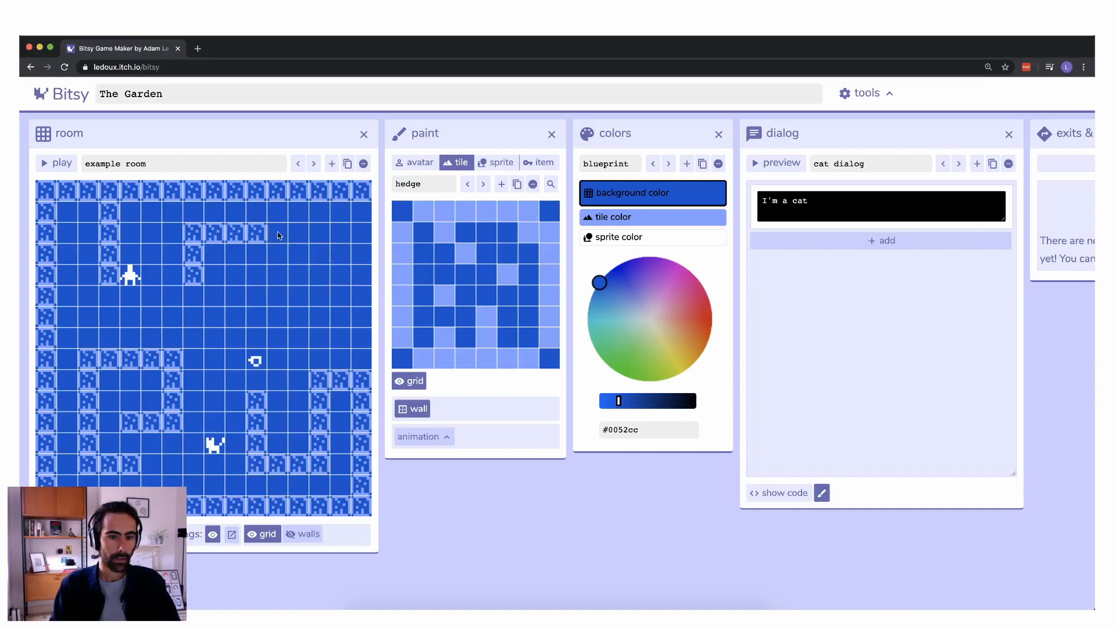
{"action": "left_click_drag", "start_coordinate": [359, 214], "coordinate": [361, 276]}
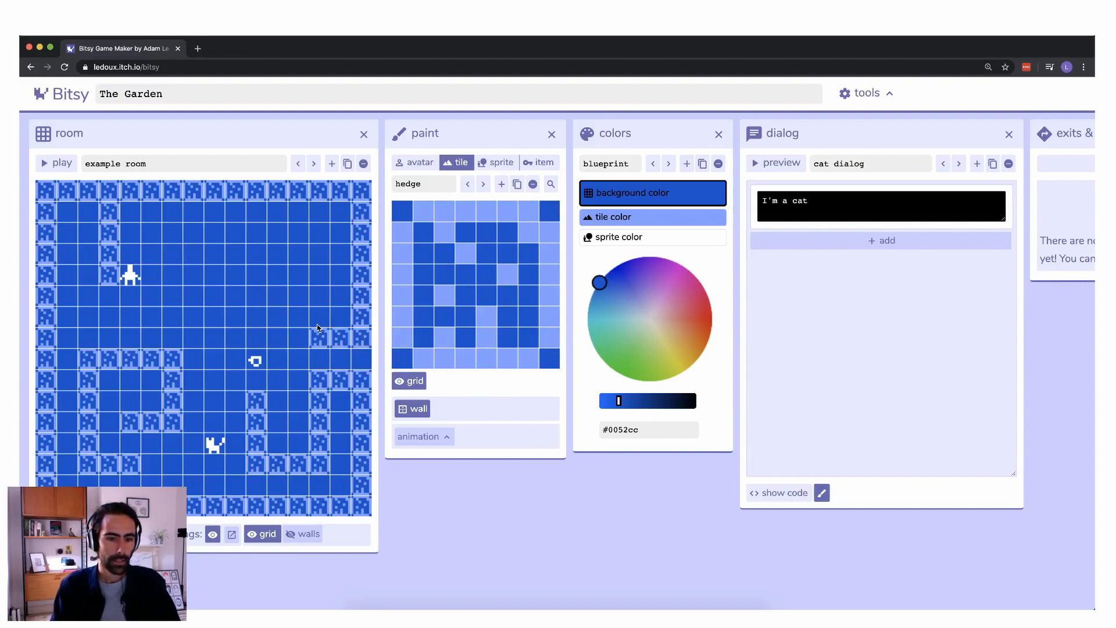
{"action": "left_click_drag", "start_coordinate": [318, 338], "coordinate": [319, 294]}
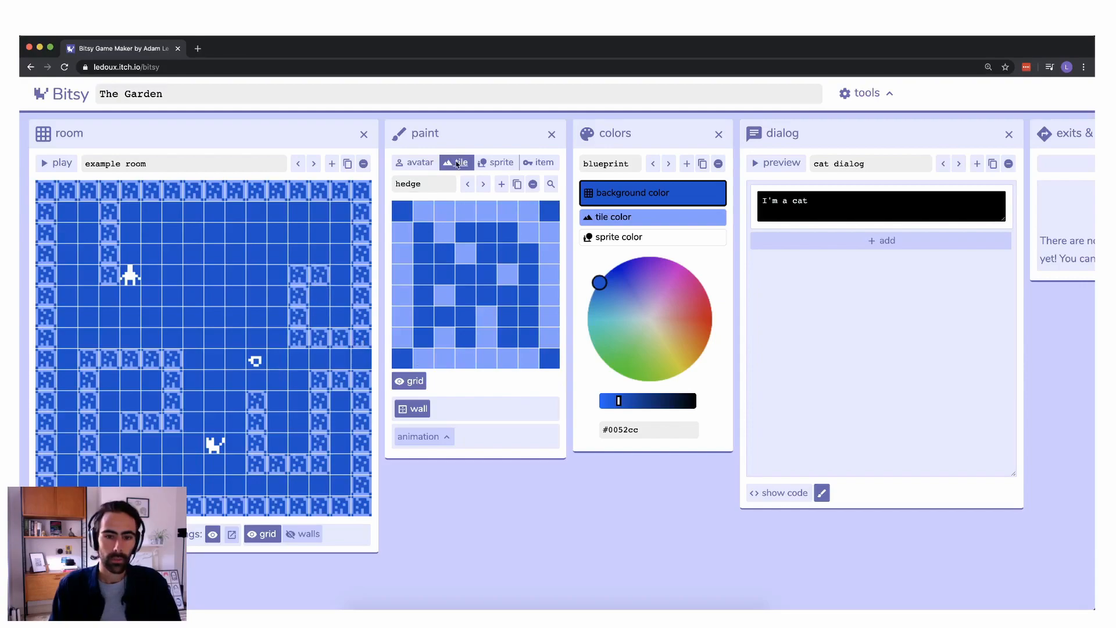
Step: Create a new tile named flowers
{"action": "left_click", "coordinate": [502, 185]}
{"action": "left_click", "coordinate": [411, 180]}
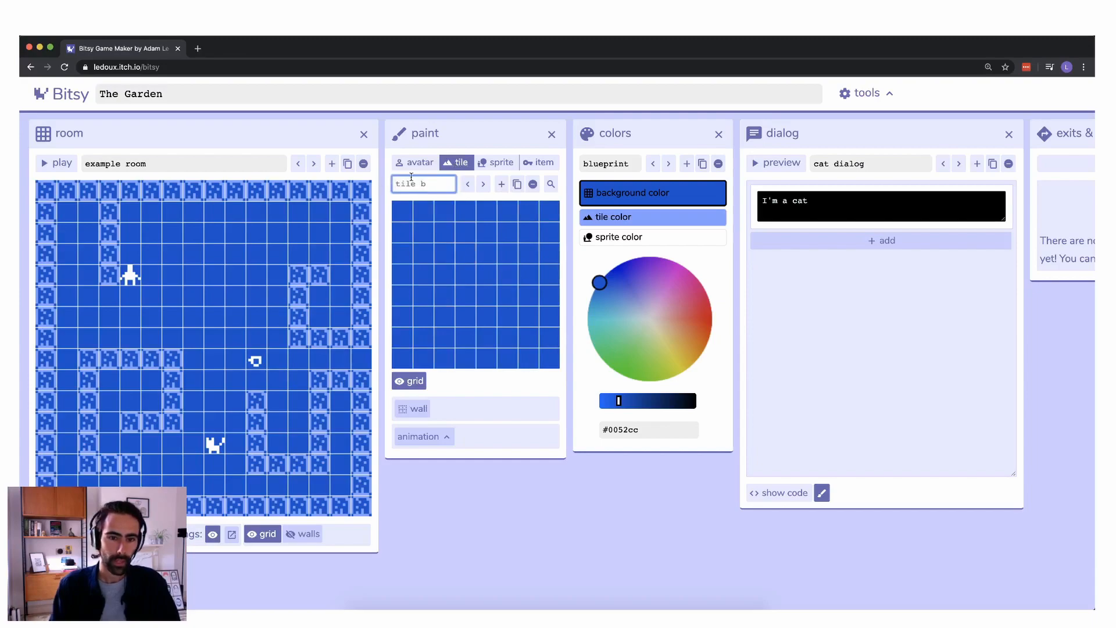
{"action": "type", "text": "flowers"}
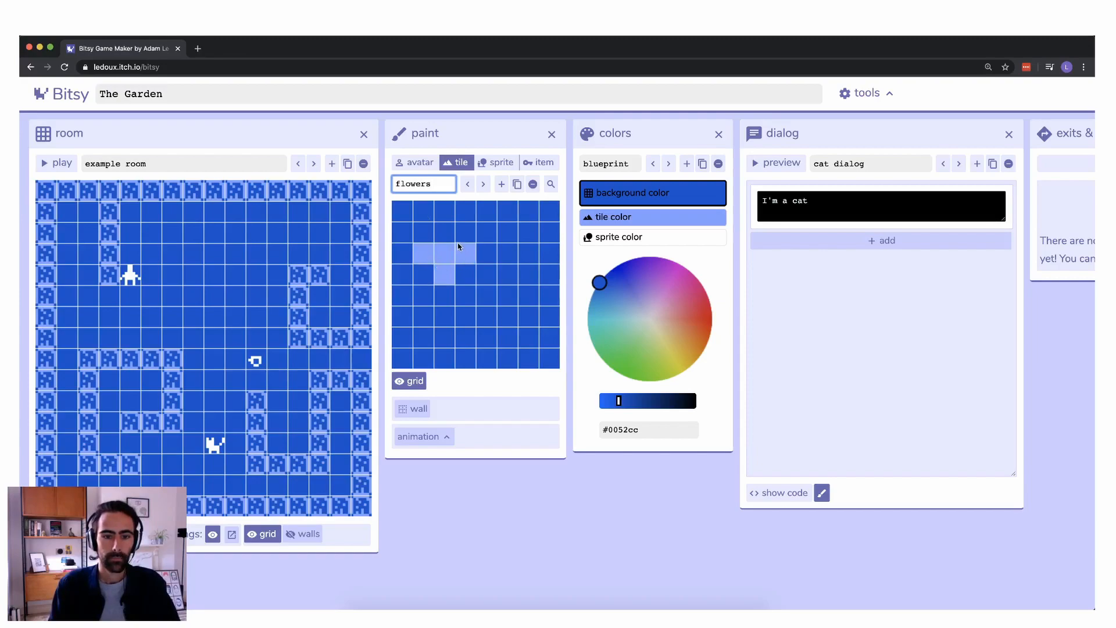
Step: Draw a solid plus-shaped flower, a hollow four-petal flower and a few scattered single pixels in the flowers tile
{"action": "left_click", "coordinate": [444, 232]}
{"action": "left_click", "coordinate": [507, 295]}
{"action": "left_click", "coordinate": [486, 315]}
{"action": "left_click", "coordinate": [528, 316]}
{"action": "left_click", "coordinate": [507, 336]}
{"action": "left_click", "coordinate": [543, 238]}
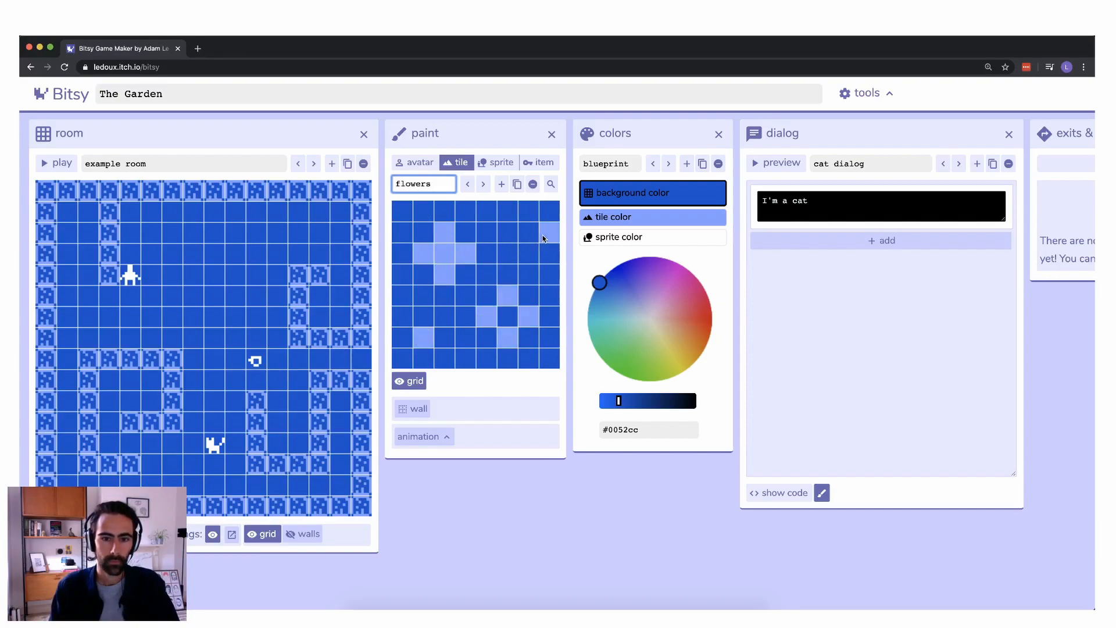
{"action": "left_click", "coordinate": [513, 217]}
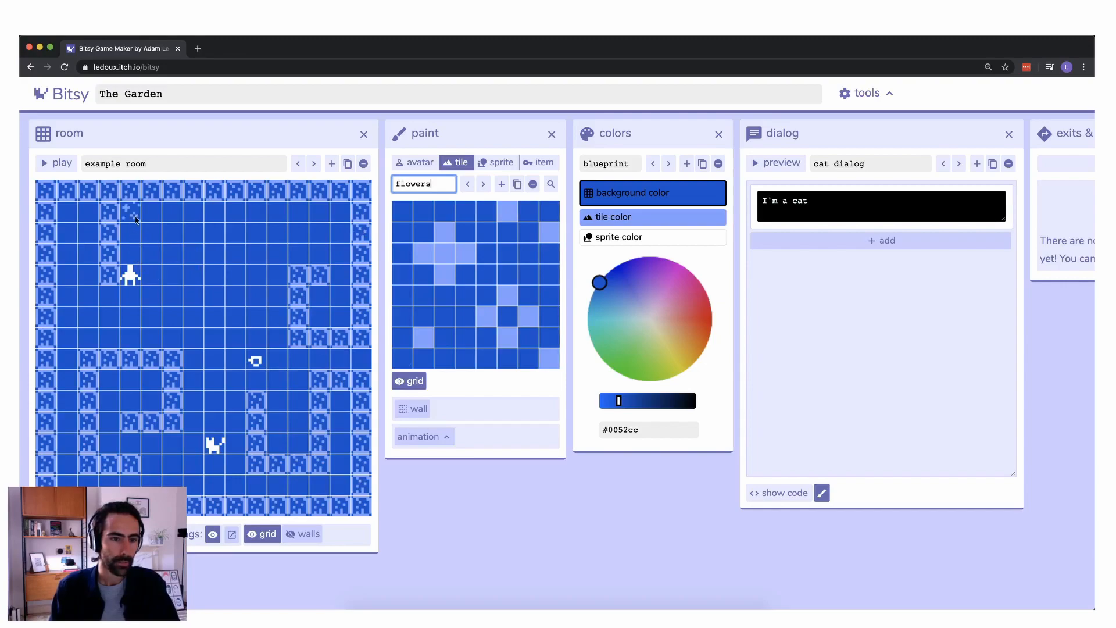
Step: Place flowers tiles beneath the top hedge, in beds across the room's upper middle, and inside the hedge enclosures
{"action": "left_click_drag", "start_coordinate": [149, 214], "coordinate": [289, 217]}
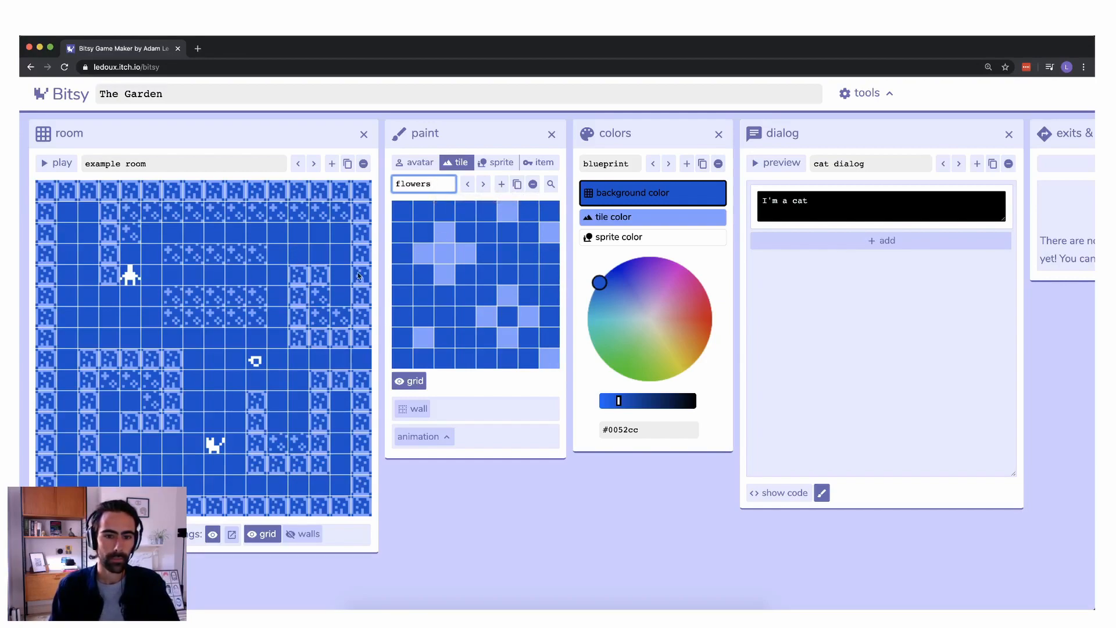
Step: Duplicate the hedge tile and name the copy hedge2
{"action": "left_click", "coordinate": [470, 189]}
{"action": "left_click", "coordinate": [471, 189]}
{"action": "left_click", "coordinate": [483, 188]}
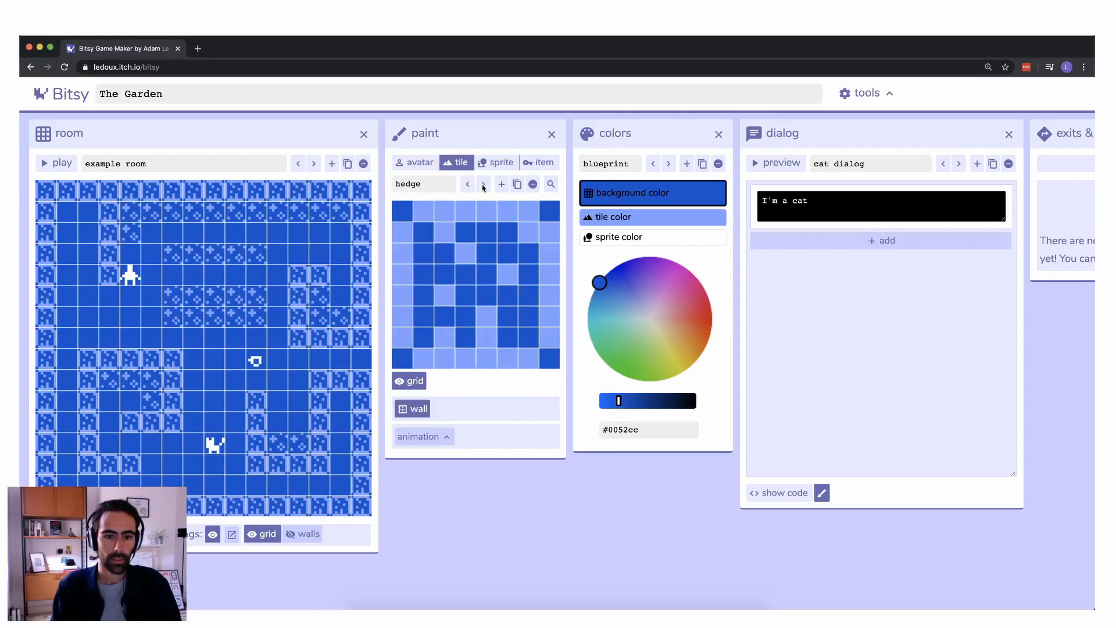
{"action": "left_click", "coordinate": [518, 185]}
{"action": "left_click", "coordinate": [406, 182]}
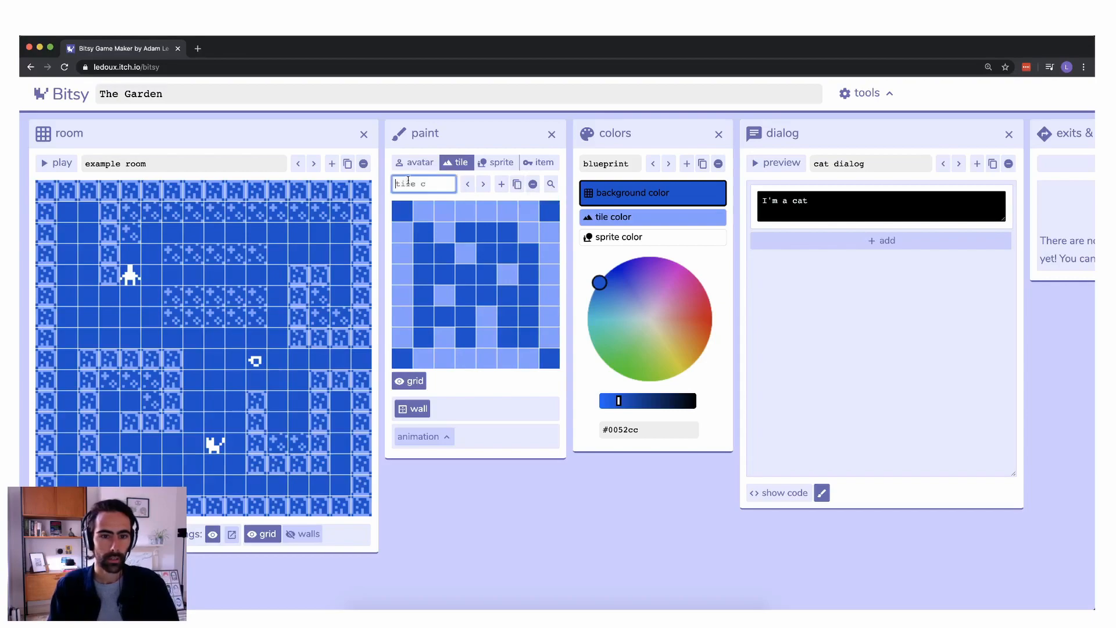
{"action": "type", "text": "hedge2"}
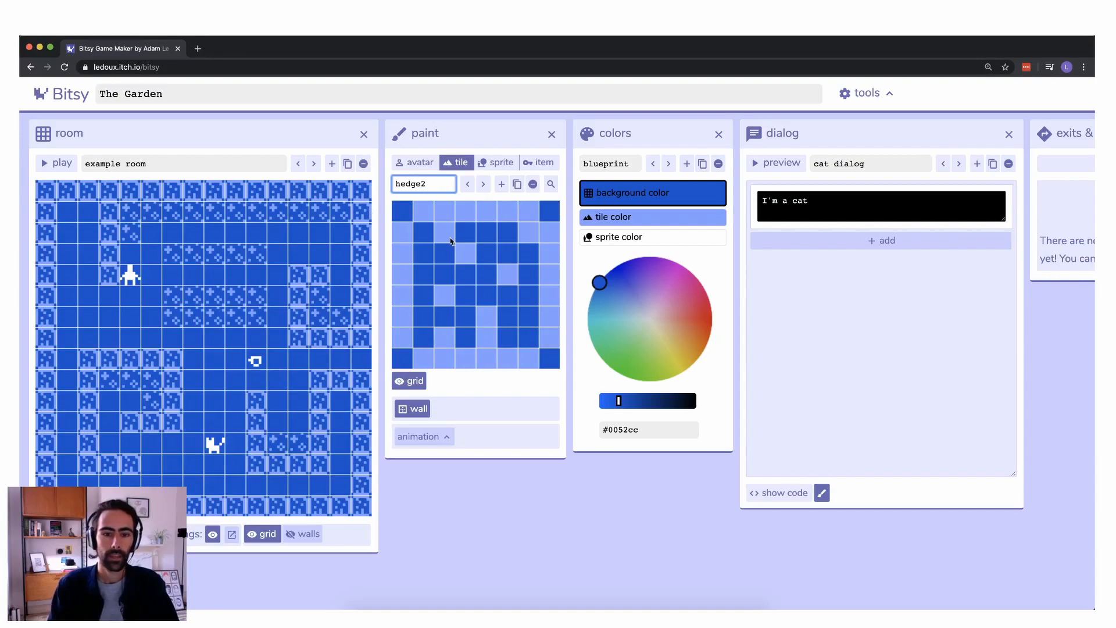
Step: Rearrange the leaf pixels inside the hedge2 tile and make its outline more ragged, so it differs from hedge
{"action": "left_click", "coordinate": [465, 253]}
{"action": "left_click", "coordinate": [451, 294]}
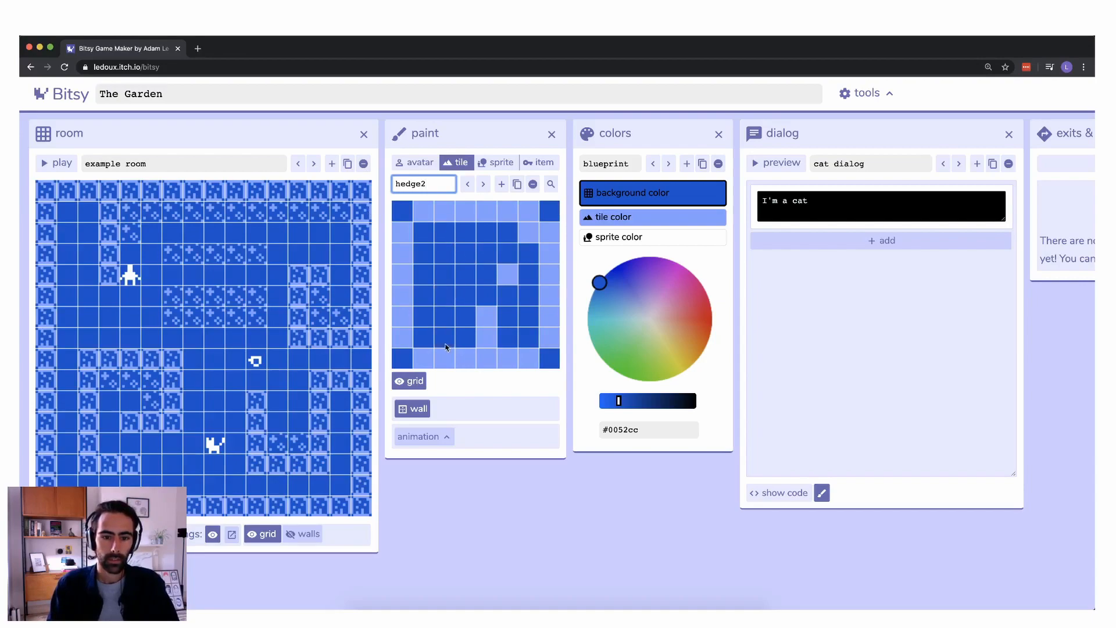
{"action": "left_click", "coordinate": [445, 316]}
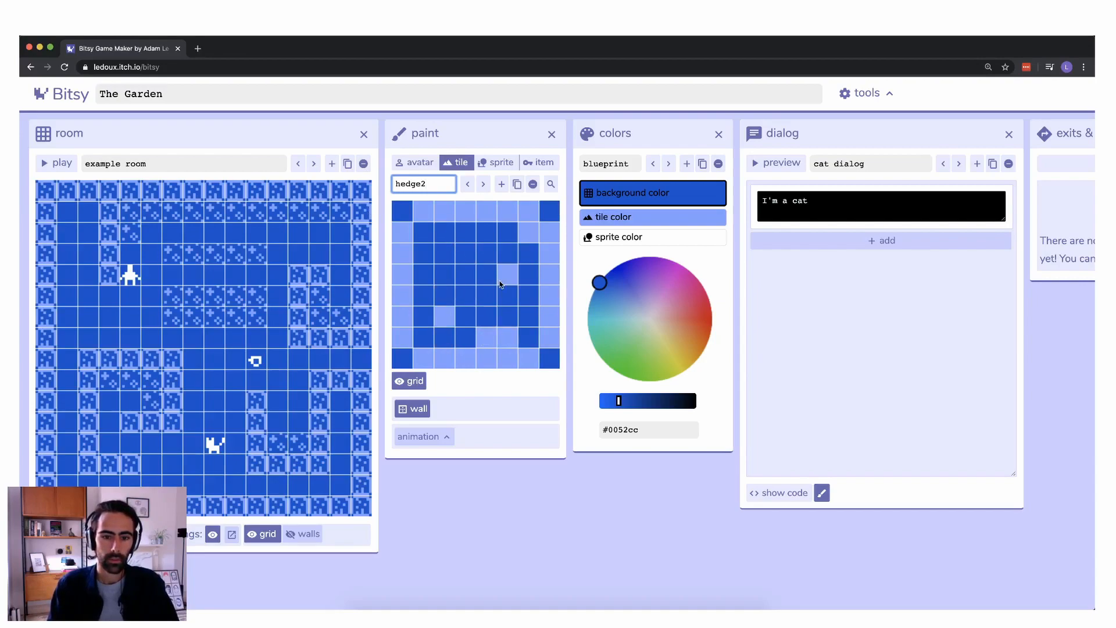
{"action": "left_click", "coordinate": [507, 274]}
{"action": "left_click", "coordinate": [453, 254]}
{"action": "left_click", "coordinate": [461, 252]}
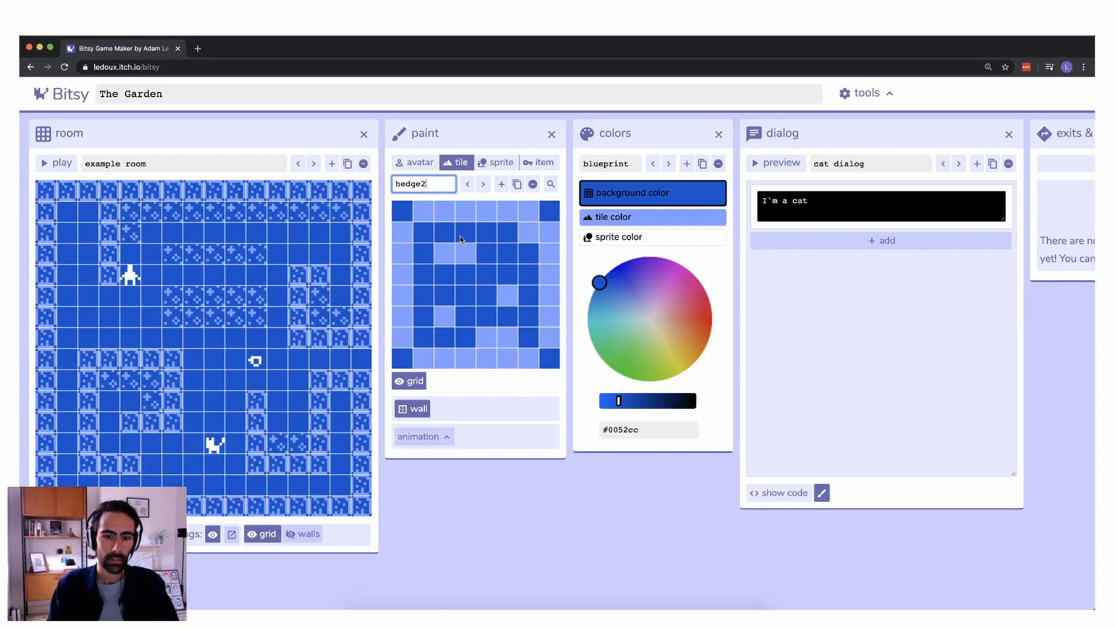
{"action": "left_click", "coordinate": [460, 235]}
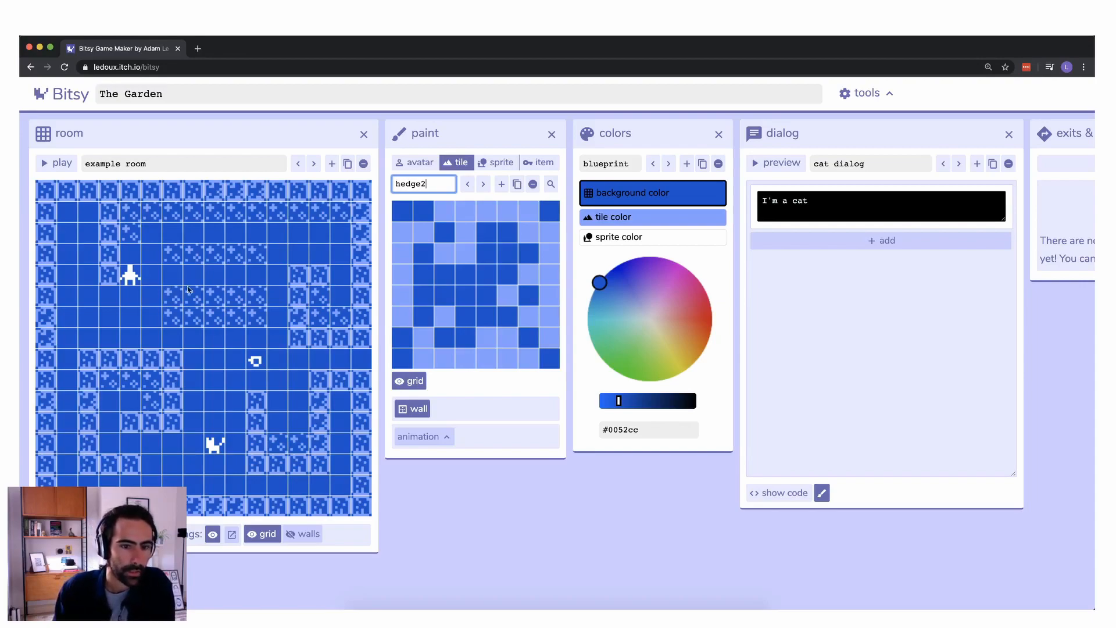
Step: Replace scattered hedge tiles around the room with hedge2, including in the short vertical hedge near the upper-left corner
{"action": "left_click_drag", "start_coordinate": [108, 218], "coordinate": [110, 240]}
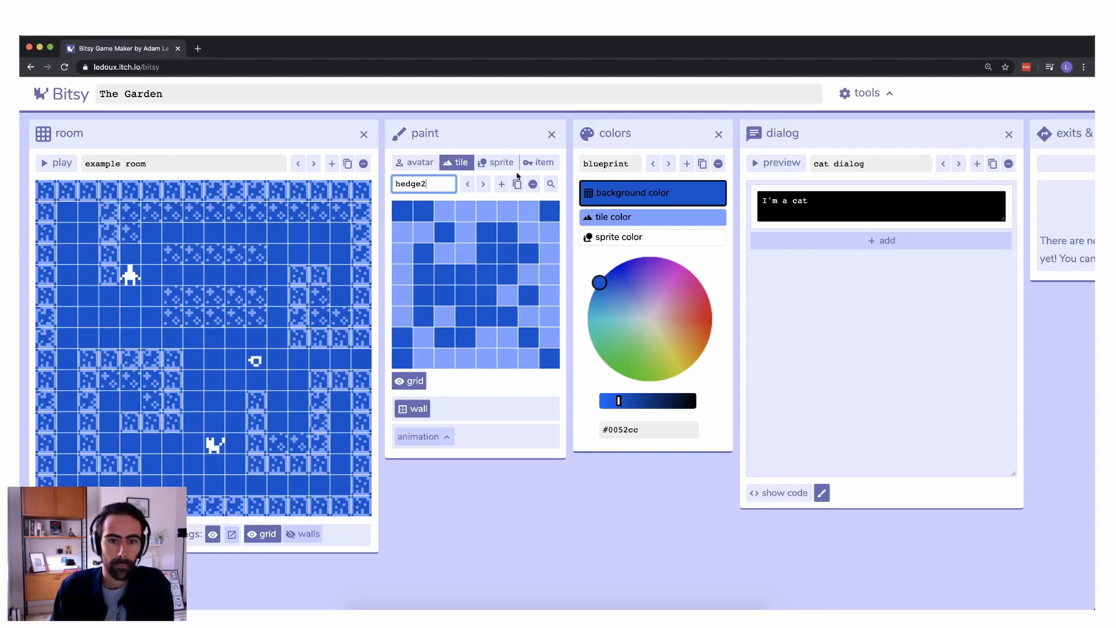
Step: Create a new blank tile named flowers2
{"action": "left_click", "coordinate": [482, 185]}
{"action": "left_click", "coordinate": [483, 184]}
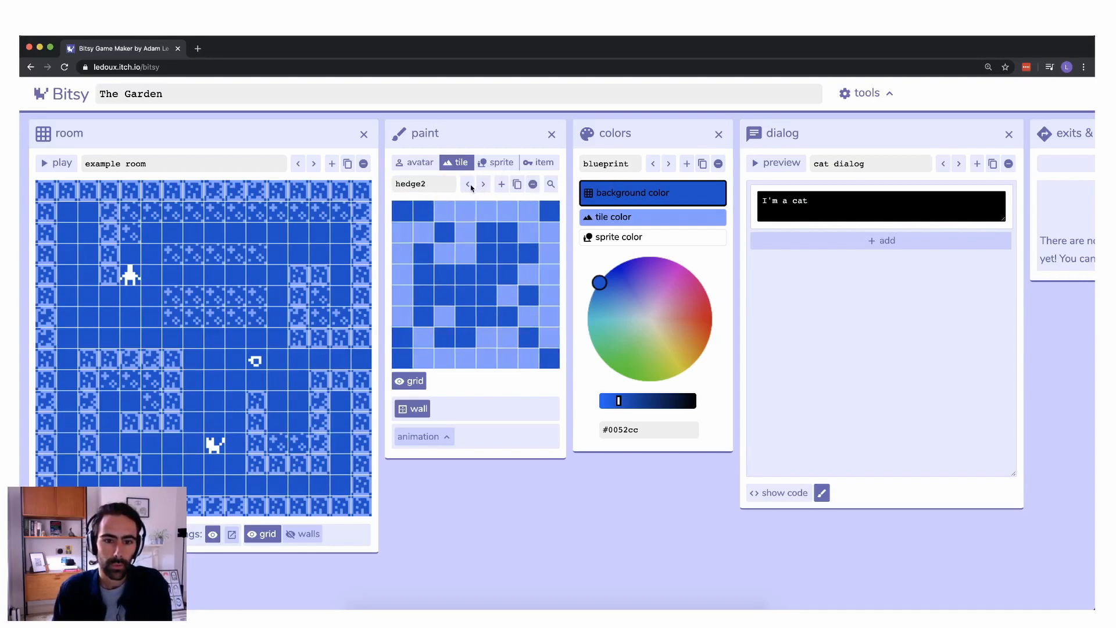
{"action": "left_click", "coordinate": [472, 185]}
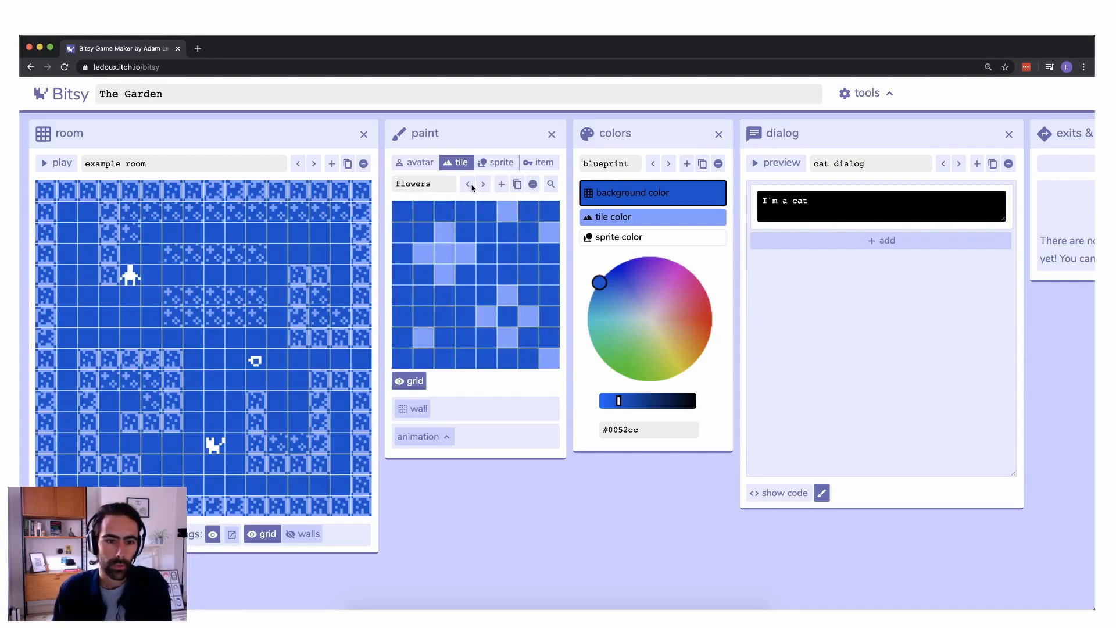
{"action": "left_click", "coordinate": [502, 187]}
{"action": "left_click", "coordinate": [431, 183]}
{"action": "type", "text": "flowe"}
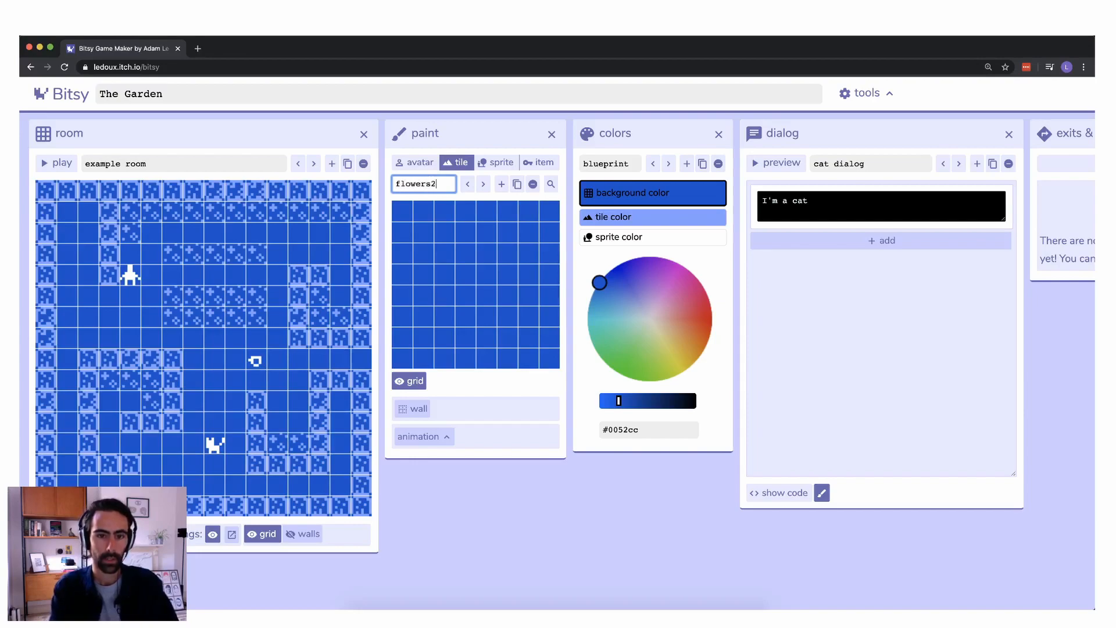
Step: Draw one plus-shaped flower and two X-shaped flowers in the flowers2 tile
{"action": "left_click", "coordinate": [444, 292]}
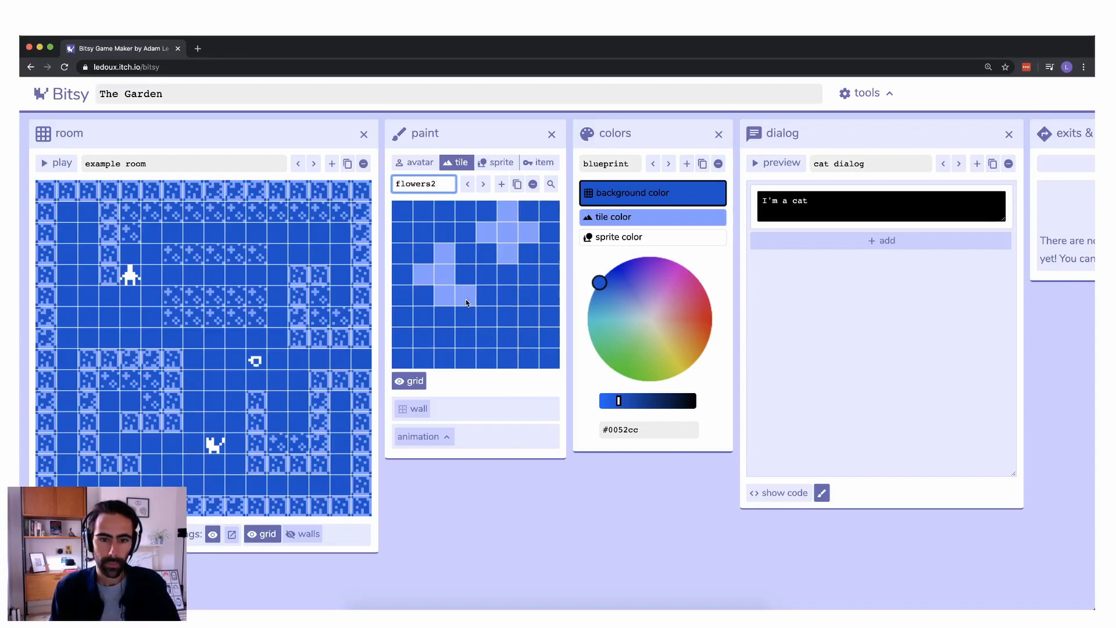
{"action": "left_click", "coordinate": [419, 258]}
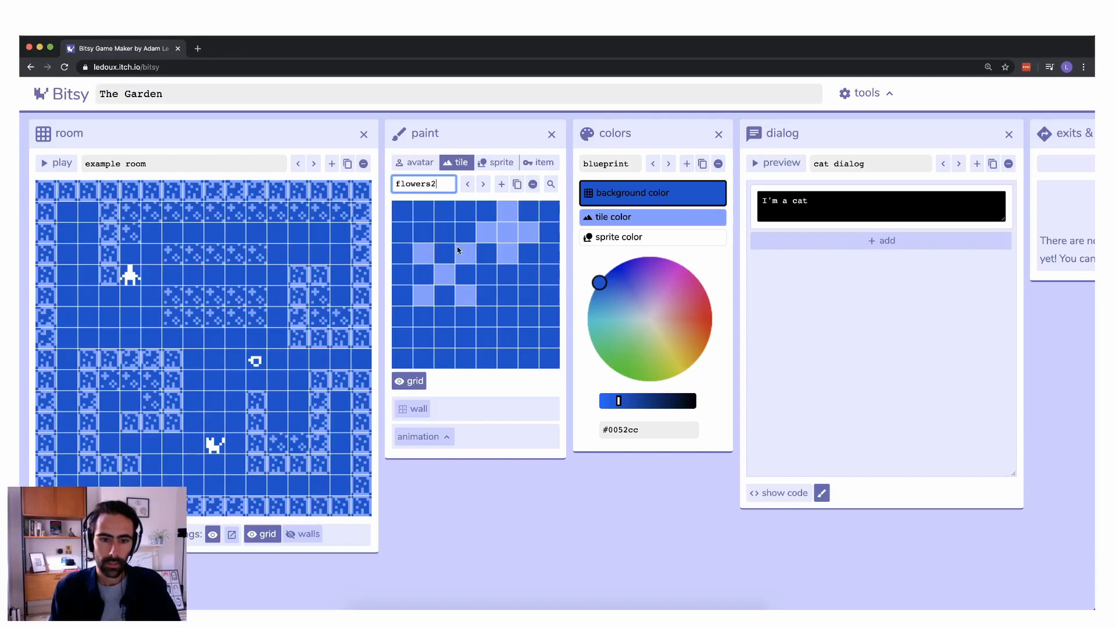
{"action": "left_click", "coordinate": [517, 338]}
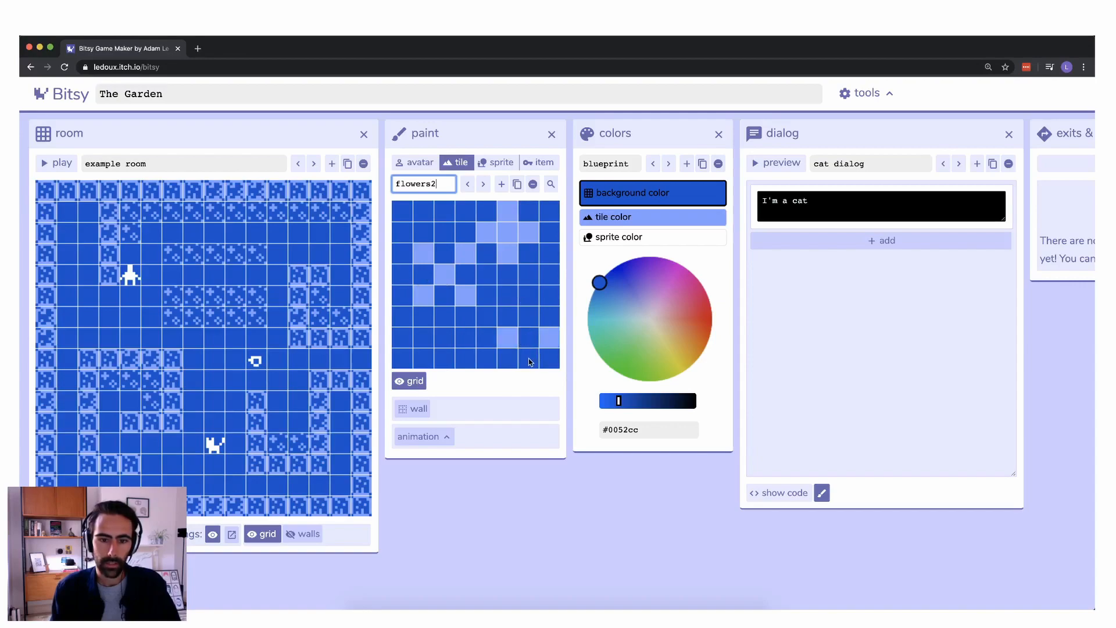
{"action": "left_click", "coordinate": [546, 365]}
{"action": "left_click", "coordinate": [508, 336]}
{"action": "left_click", "coordinate": [508, 357]}
{"action": "left_click", "coordinate": [507, 316]}
{"action": "left_click", "coordinate": [547, 321]}
{"action": "left_click", "coordinate": [529, 340]}
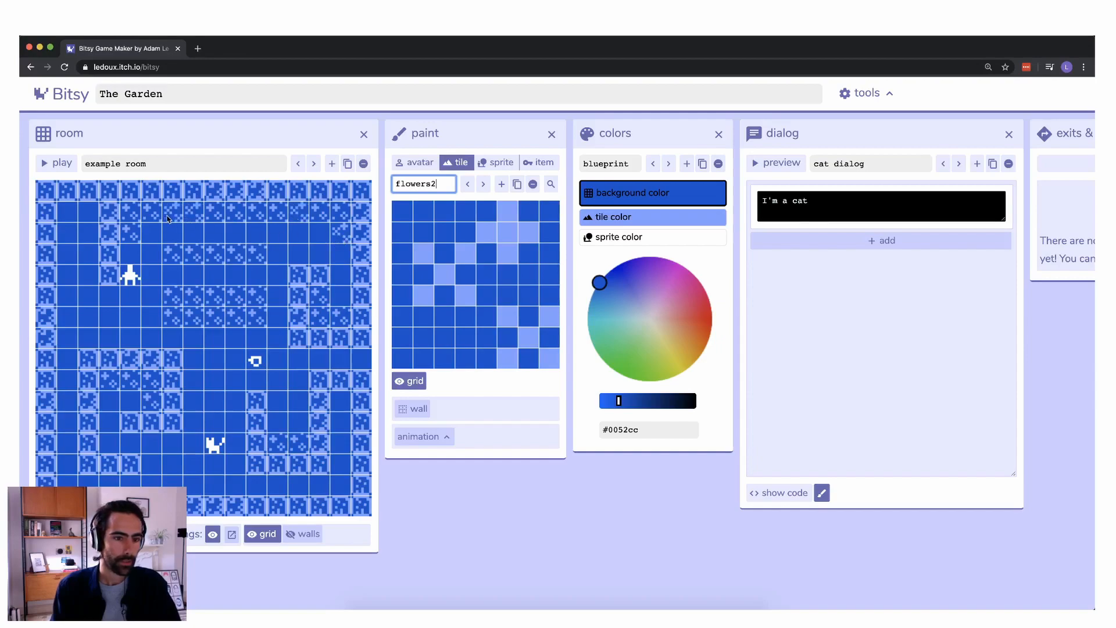
Step: Place flowers2 tiles among the flower beds, inside the hedge enclosures, and in a column above the cat
{"action": "left_click", "coordinate": [151, 464]}
{"action": "left_click_drag", "start_coordinate": [215, 422], "coordinate": [214, 380]}
{"action": "left_click", "coordinate": [277, 422]}
{"action": "left_click_drag", "start_coordinate": [341, 422], "coordinate": [340, 401]}
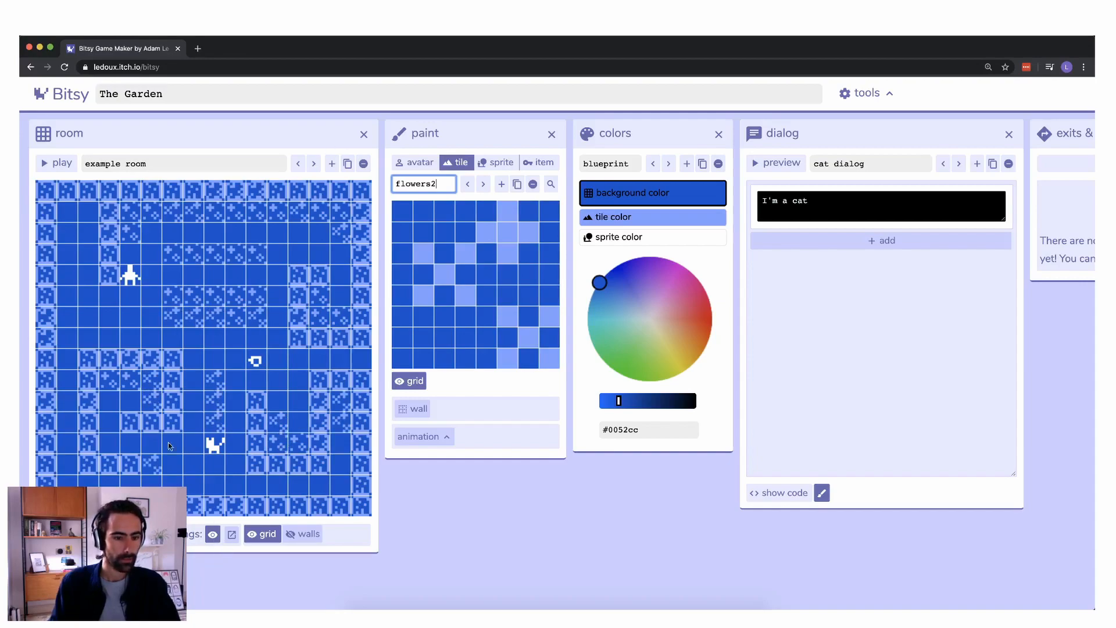
Step: Playtest the game: dismiss the title and walk the avatar down through the flowers to talk to the cat
{"action": "left_click", "coordinate": [59, 163]}
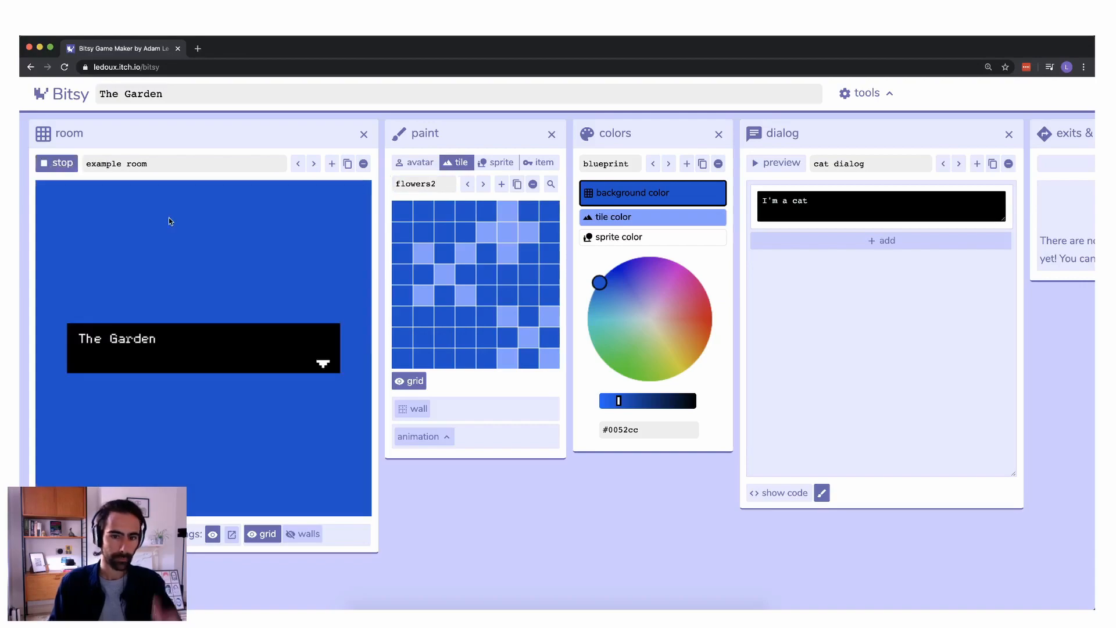
{"action": "key", "text": "space"}
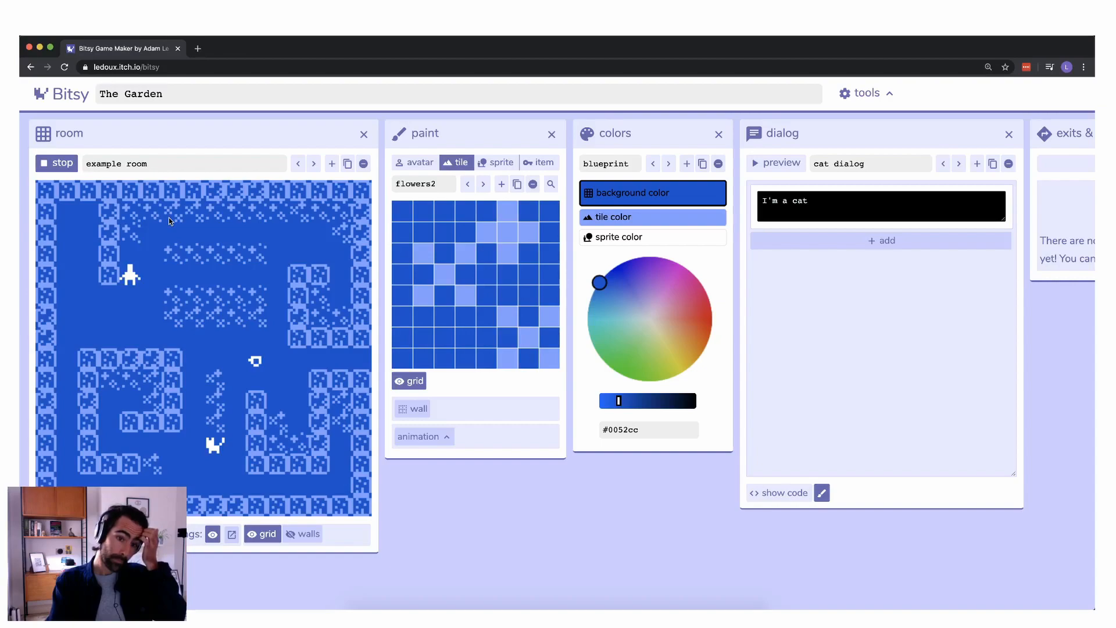
{"action": "key", "text": "Right"}
{"action": "key", "text": "Right"}
{"action": "key", "text": "Down"}
{"action": "key", "text": "Down"}
{"action": "key", "text": "Right"}
{"action": "key", "text": "Right"}
{"action": "key", "text": "Down"}
{"action": "key", "text": "Down"}
{"action": "key", "text": "Down"}
{"action": "key", "text": "Down"}
{"action": "key", "text": "Down"}
{"action": "key", "text": "Down"}
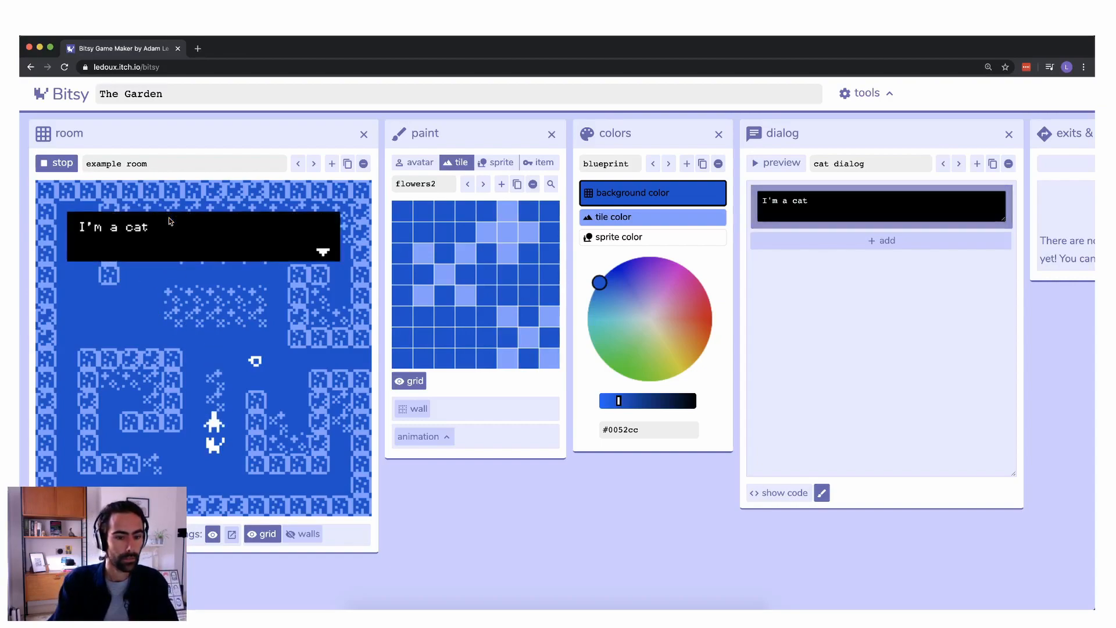
Step: Dismiss the cat's dialog and walk the avatar around the lower-left hedge enclosure and back up to the open ground
{"action": "key", "text": "space"}
{"action": "key", "text": "Left"}
{"action": "key", "text": "Up"}
{"action": "key", "text": "Up"}
{"action": "key", "text": "Up"}
{"action": "key", "text": "Down"}
{"action": "key", "text": "Down"}
{"action": "key", "text": "Down"}
{"action": "key", "text": "Down"}
{"action": "key", "text": "Left"}
{"action": "key", "text": "Left"}
{"action": "key", "text": "Left"}
{"action": "key", "text": "Left"}
{"action": "key", "text": "Up"}
{"action": "key", "text": "Up"}
{"action": "key", "text": "Up"}
{"action": "key", "text": "Right"}
{"action": "key", "text": "Right"}
{"action": "key", "text": "Down"}
{"action": "key", "text": "Left"}
{"action": "key", "text": "Left"}
{"action": "key", "text": "Down"}
{"action": "key", "text": "Down"}
{"action": "key", "text": "Right"}
{"action": "key", "text": "Right"}
{"action": "key", "text": "Down"}
{"action": "key", "text": "Down"}
{"action": "key", "text": "Left"}
{"action": "key", "text": "Up"}
{"action": "key", "text": "Up"}
{"action": "key", "text": "Up"}
{"action": "key", "text": "Up"}
{"action": "key", "text": "Up"}
{"action": "key", "text": "Up"}
{"action": "key", "text": "Up"}
{"action": "key", "text": "Up"}
{"action": "key", "text": "Right"}
{"action": "key", "text": "Right"}
{"action": "key", "text": "Right"}
{"action": "key", "text": "Right"}
{"action": "key", "text": "Right"}
{"action": "key", "text": "Right"}
{"action": "key", "text": "Right"}
{"action": "key", "text": "Right"}
{"action": "key", "text": "Right"}
{"action": "key", "text": "Right"}
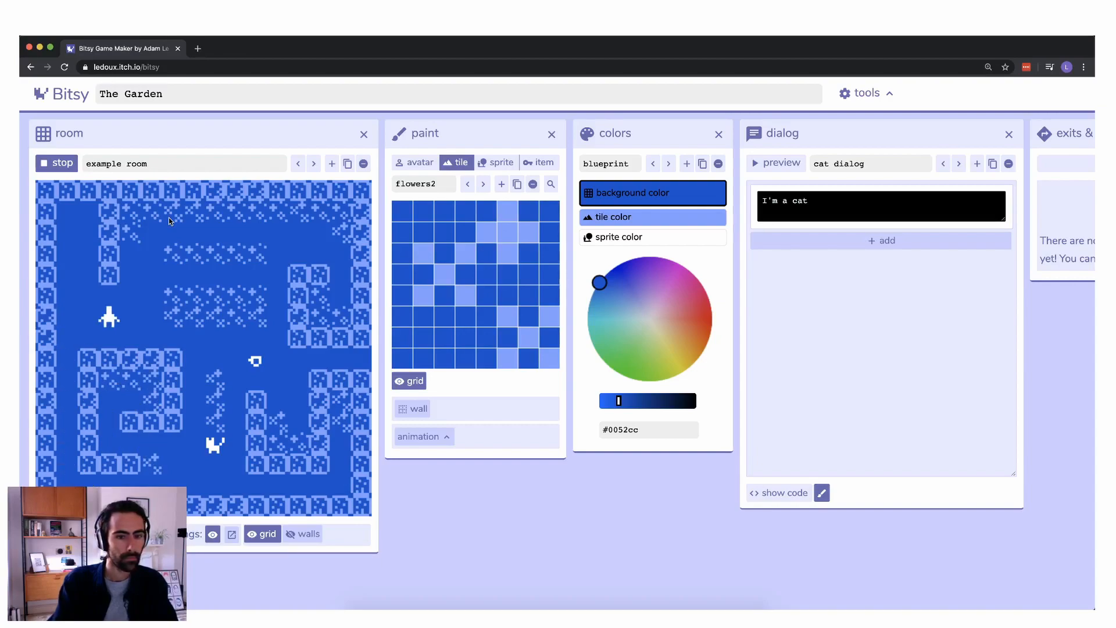
Step: Walk the avatar across the room into the gap between the two hedge enclosures on the right side
{"action": "key", "text": "Down"}
{"action": "key", "text": "Down"}
{"action": "key", "text": "Right"}
{"action": "key", "text": "Right"}
{"action": "key", "text": "Right"}
{"action": "key", "text": "Right"}
{"action": "key", "text": "Left"}
{"action": "key", "text": "Left"}
{"action": "key", "text": "Left"}
{"action": "key", "text": "Right"}
{"action": "key", "text": "Right"}
{"action": "key", "text": "Right"}
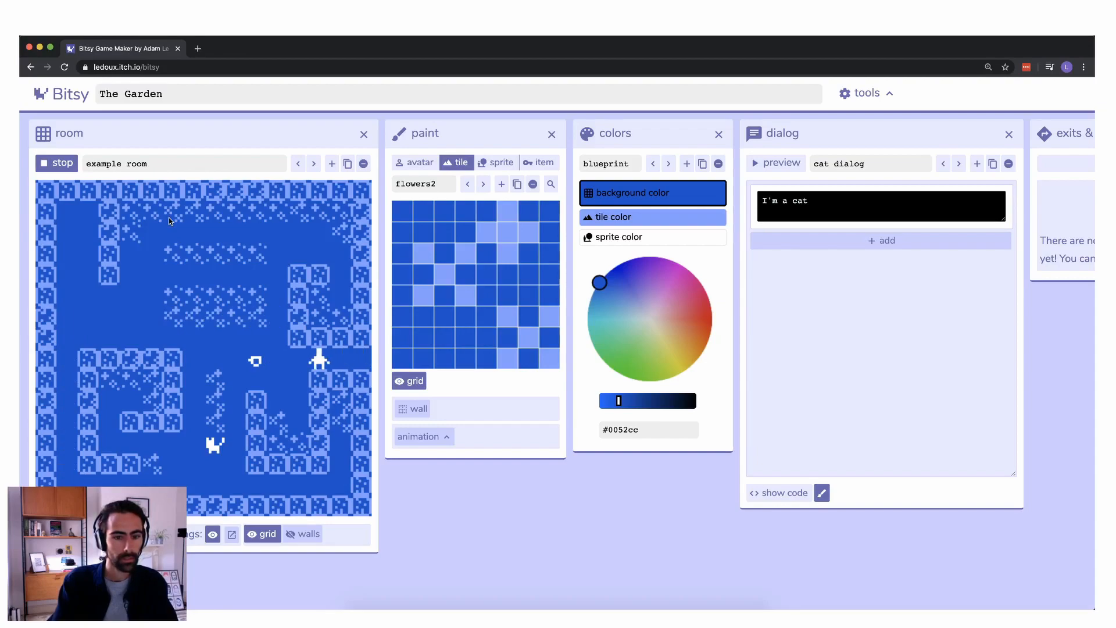
Step: Walk the avatar around into the upper-right hedge enclosure to test its walls and entrance, and end the playtest
{"action": "key", "text": "Left"}
{"action": "key", "text": "Left"}
{"action": "key", "text": "Left"}
{"action": "key", "text": "Left"}
{"action": "key", "text": "Up"}
{"action": "key", "text": "Up"}
{"action": "key", "text": "Up"}
{"action": "key", "text": "Up"}
{"action": "key", "text": "Right"}
{"action": "key", "text": "Right"}
{"action": "key", "text": "Up"}
{"action": "key", "text": "Right"}
{"action": "key", "text": "Up"}
{"action": "key", "text": "Down"}
{"action": "key", "text": "Down"}
{"action": "key", "text": "Down"}
{"action": "key", "text": "Down"}
{"action": "key", "text": "Left"}
{"action": "key", "text": "Down"}
{"action": "key", "text": "Right"}
{"action": "key", "text": "Up"}
{"action": "key", "text": "Up"}
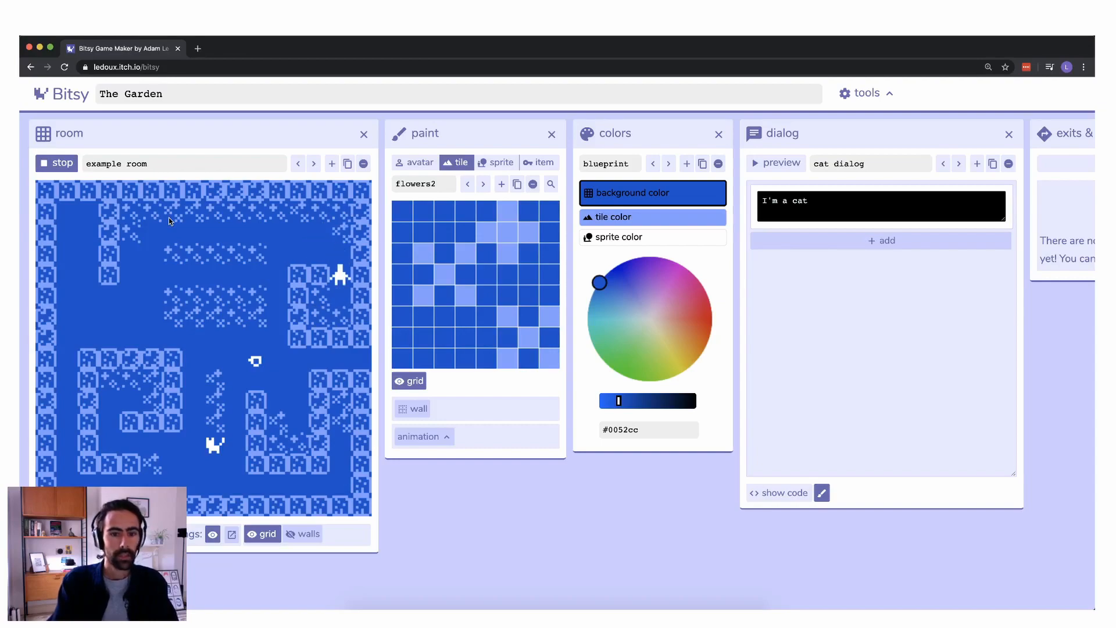
{"action": "left_click", "coordinate": [71, 167]}
Step: Redraw the avatar with a pixel added on each side of its head, striding legs and an outstretched arm
{"action": "left_click", "coordinate": [422, 166]}
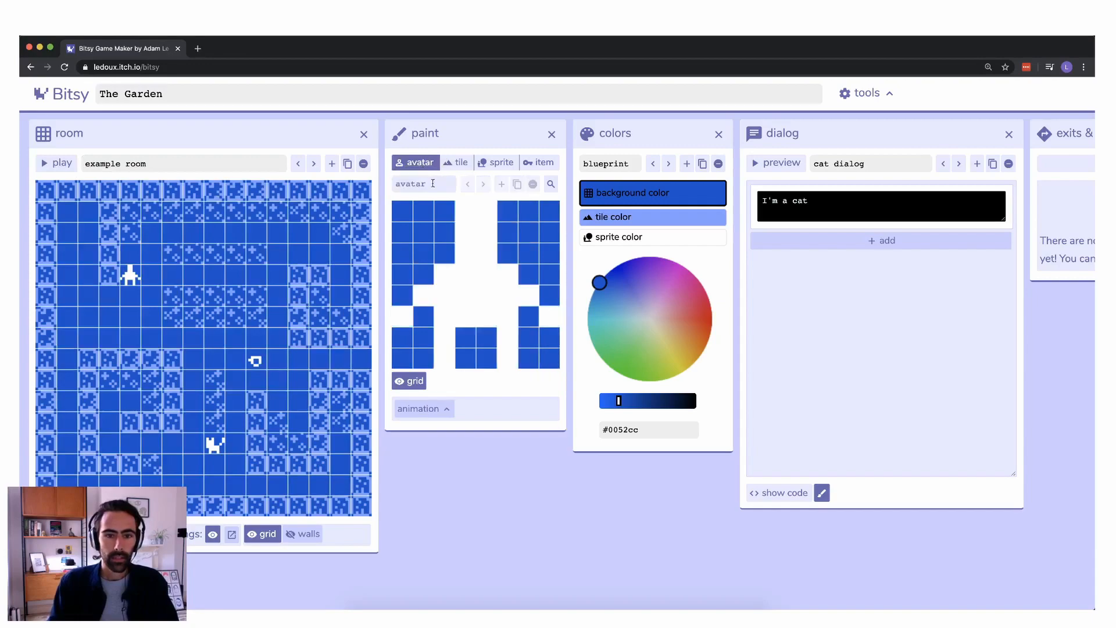
{"action": "left_click", "coordinate": [442, 232]}
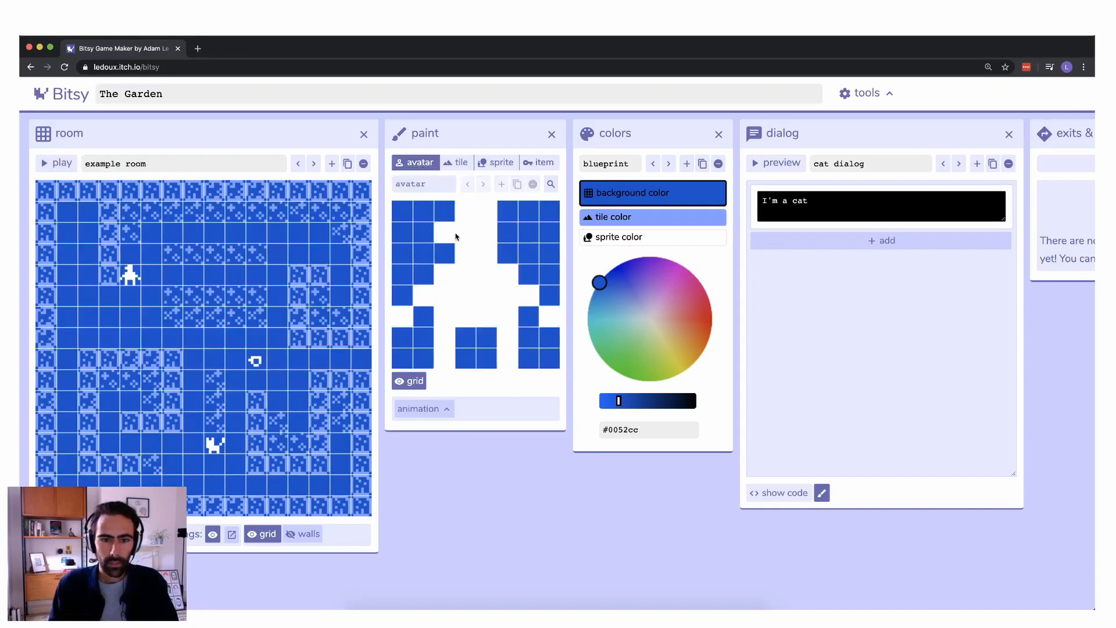
{"action": "left_click", "coordinate": [510, 233]}
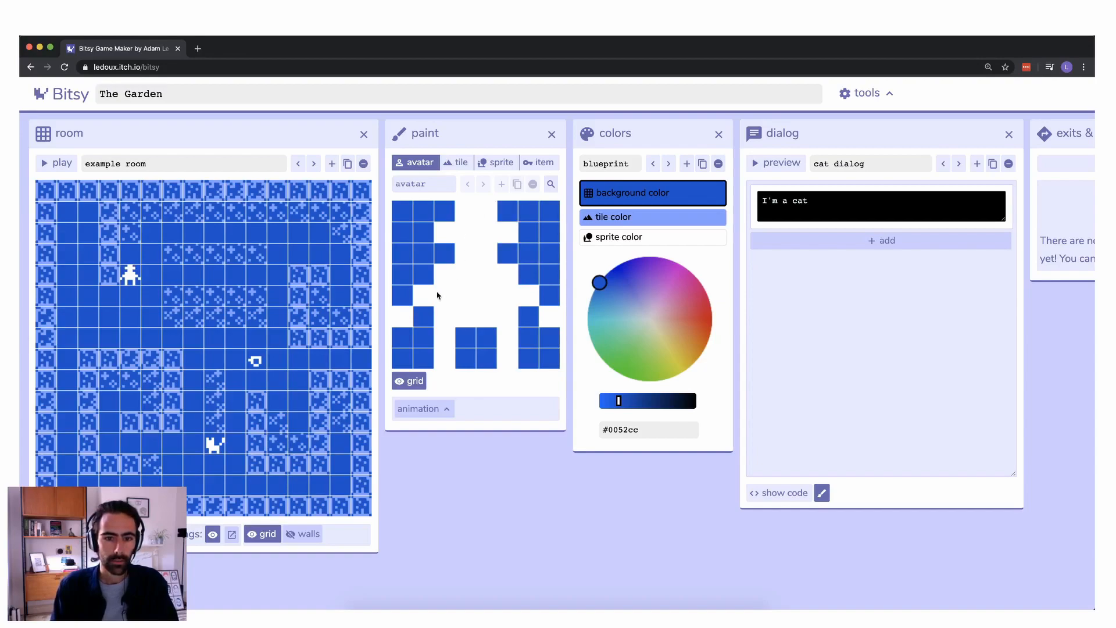
{"action": "left_click", "coordinate": [520, 362]}
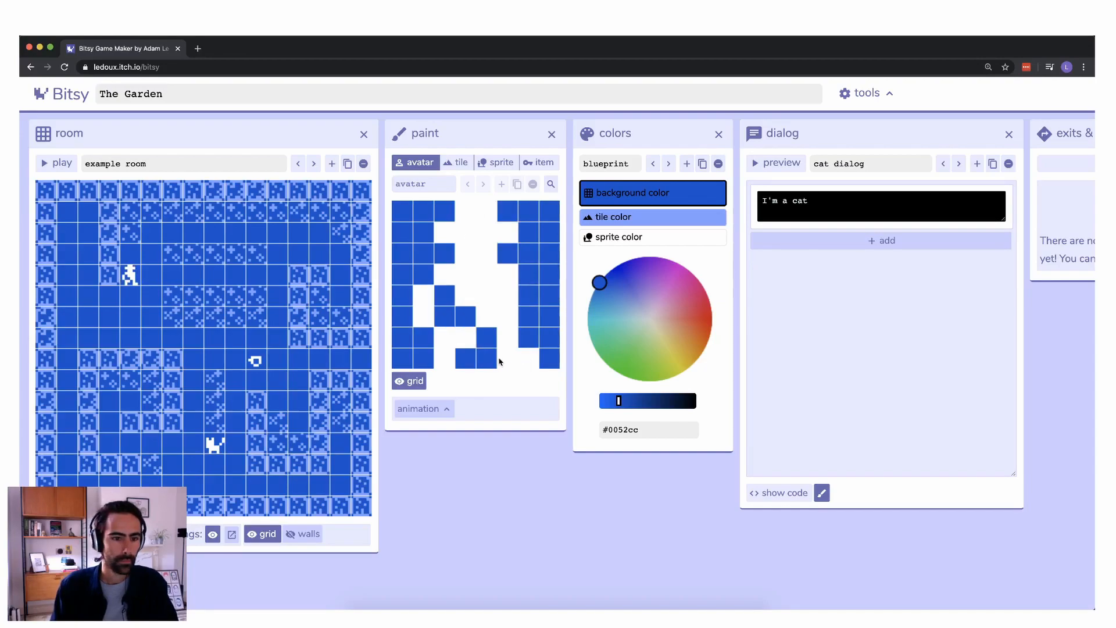
{"action": "left_click", "coordinate": [525, 281]}
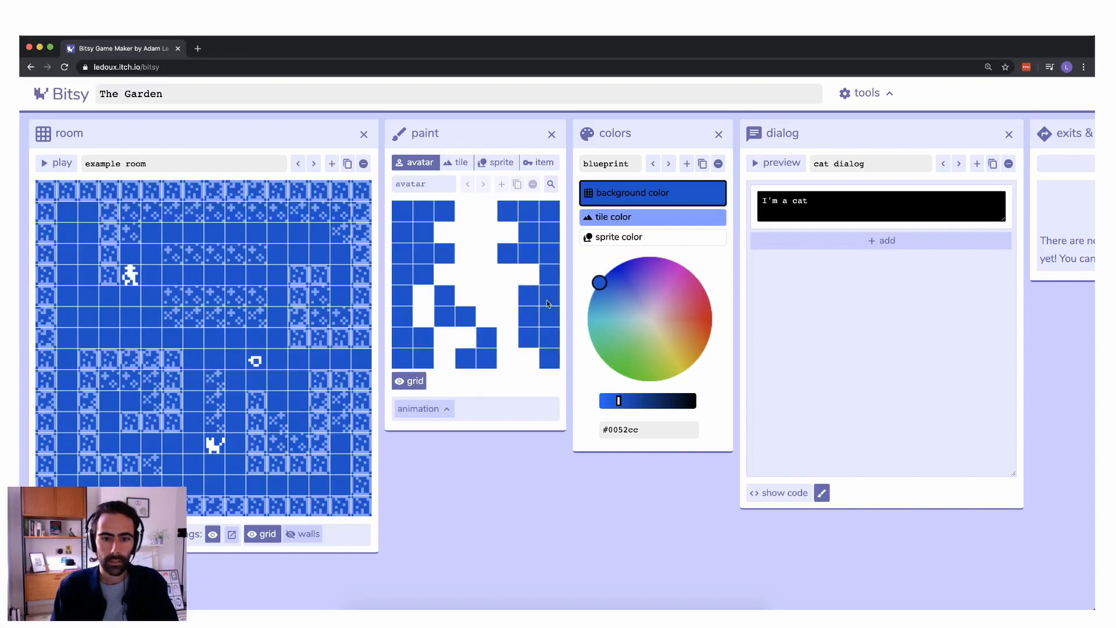
{"action": "left_click", "coordinate": [527, 284]}
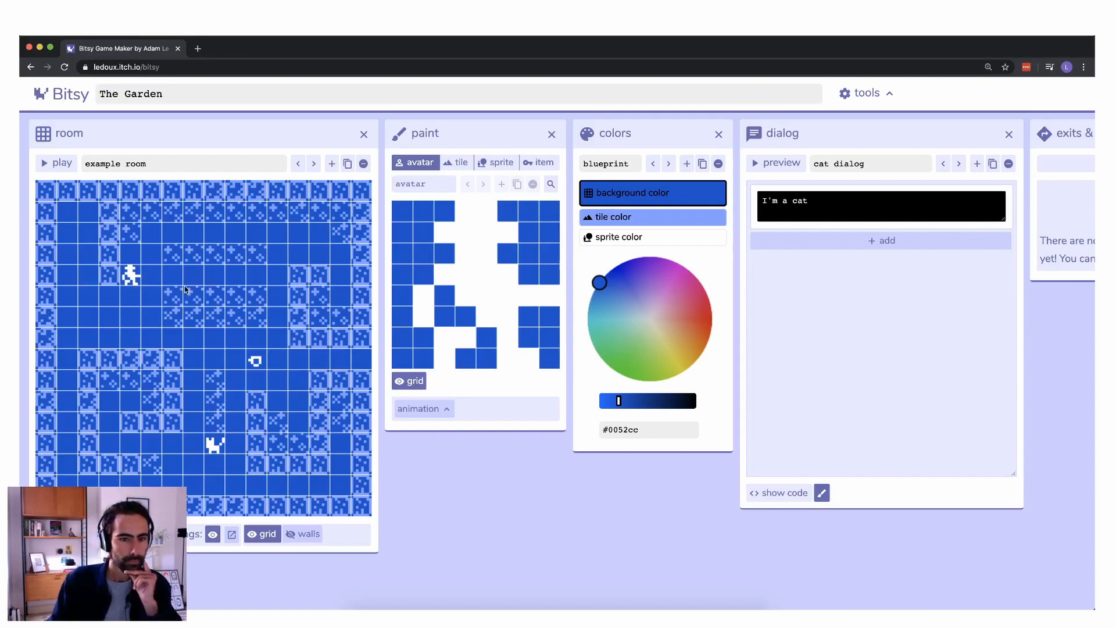
Step: Redraw the tea item as two diagonally offset single-pixel seeds and rename it seeds
{"action": "left_click", "coordinate": [545, 162]}
{"action": "mouse_move", "coordinate": [440, 307]}
{"action": "left_mouse_down"}
{"action": "mouse_move", "coordinate": [500, 337]}
{"action": "mouse_move", "coordinate": [517, 308]}
{"action": "mouse_move", "coordinate": [506, 282]}
{"action": "mouse_move", "coordinate": [463, 279]}
{"action": "left_mouse_up"}
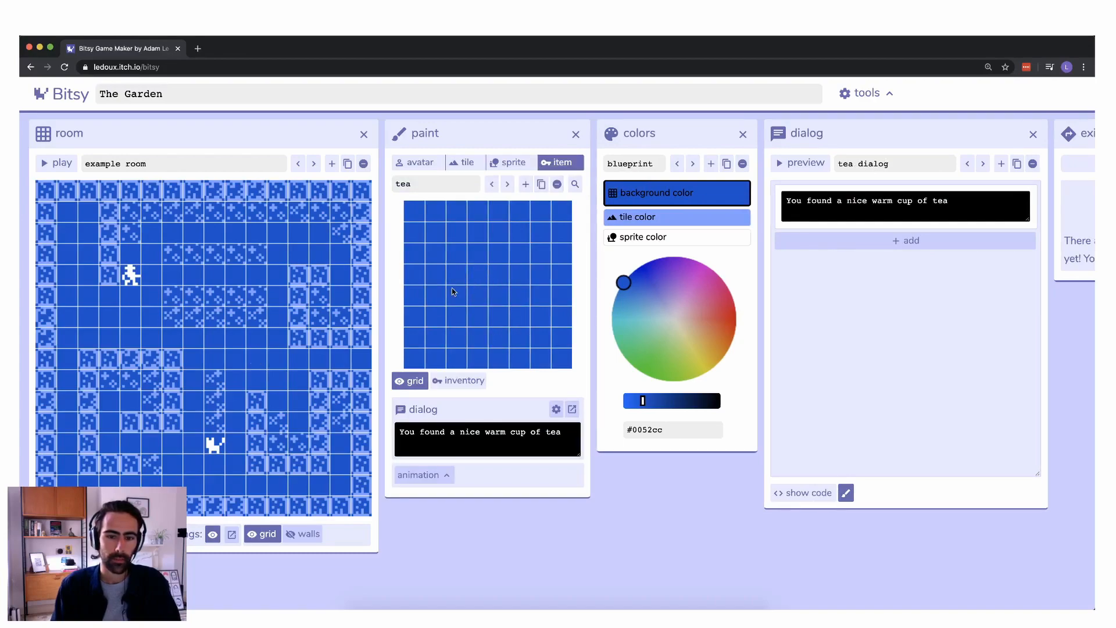
{"action": "scroll", "coordinate": [453, 289], "scroll_direction": "right", "scroll_amount": 1}
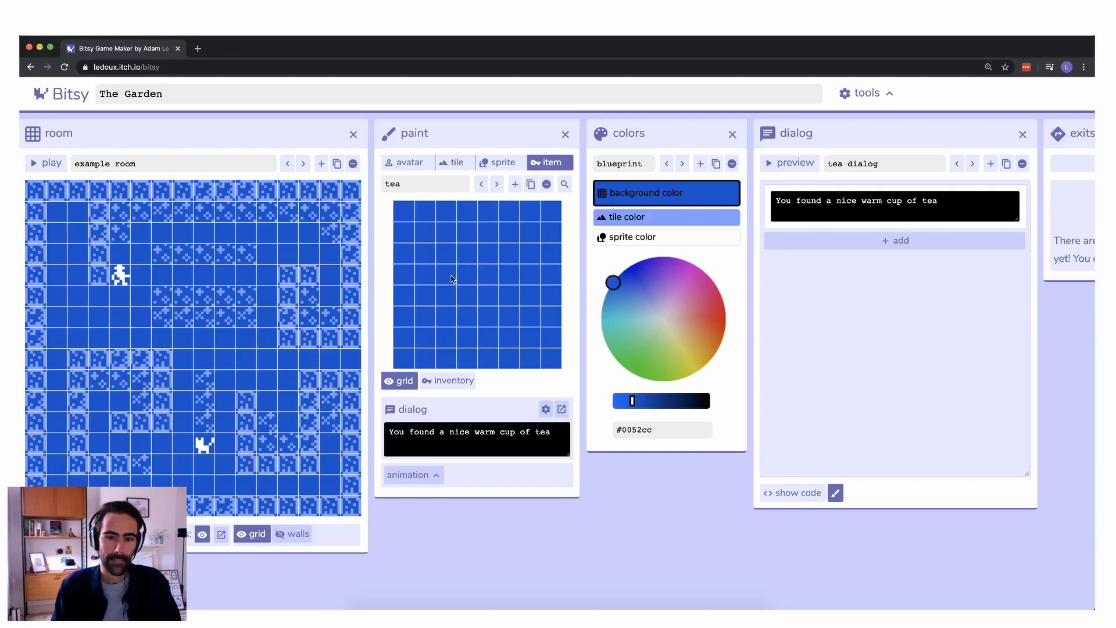
{"action": "left_click", "coordinate": [452, 279]}
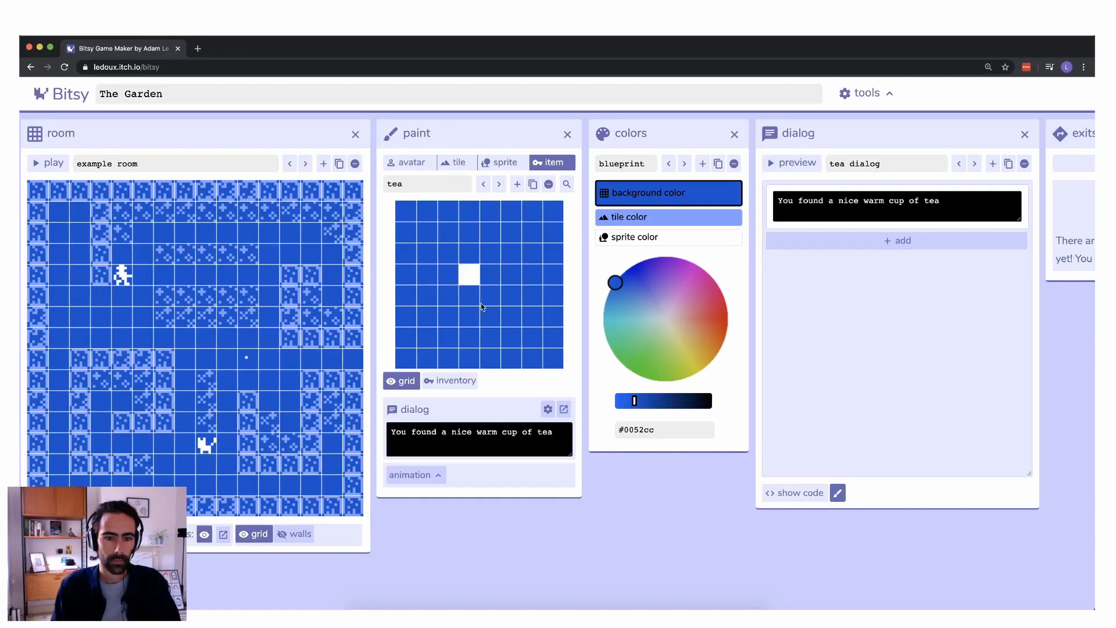
{"action": "left_click", "coordinate": [492, 317]}
{"action": "double_click", "coordinate": [429, 185]}
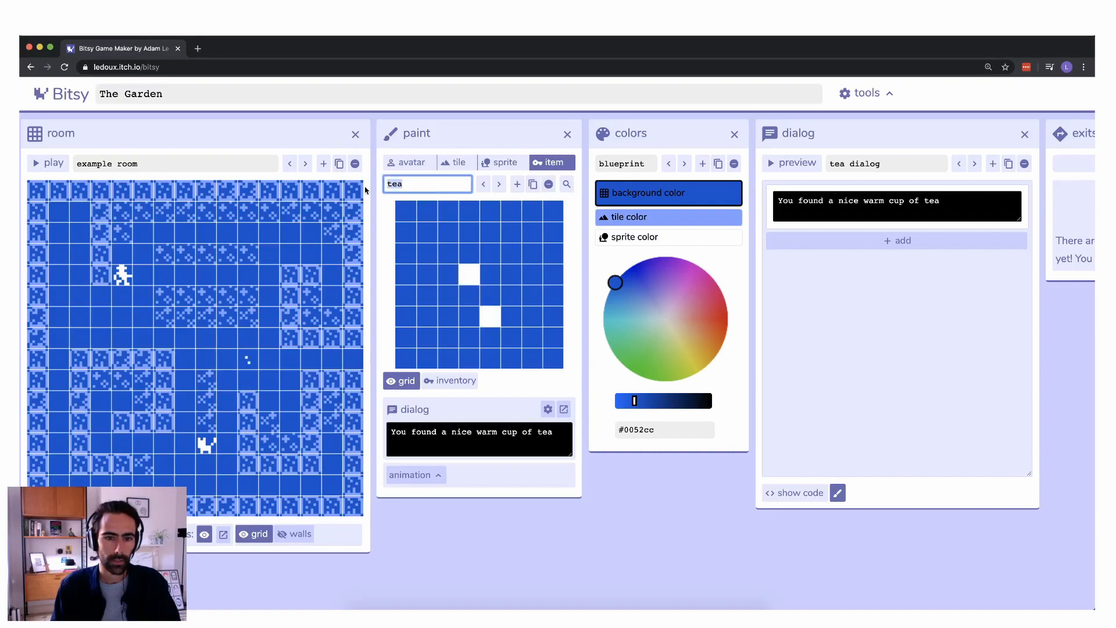
{"action": "type", "text": "seeds"}
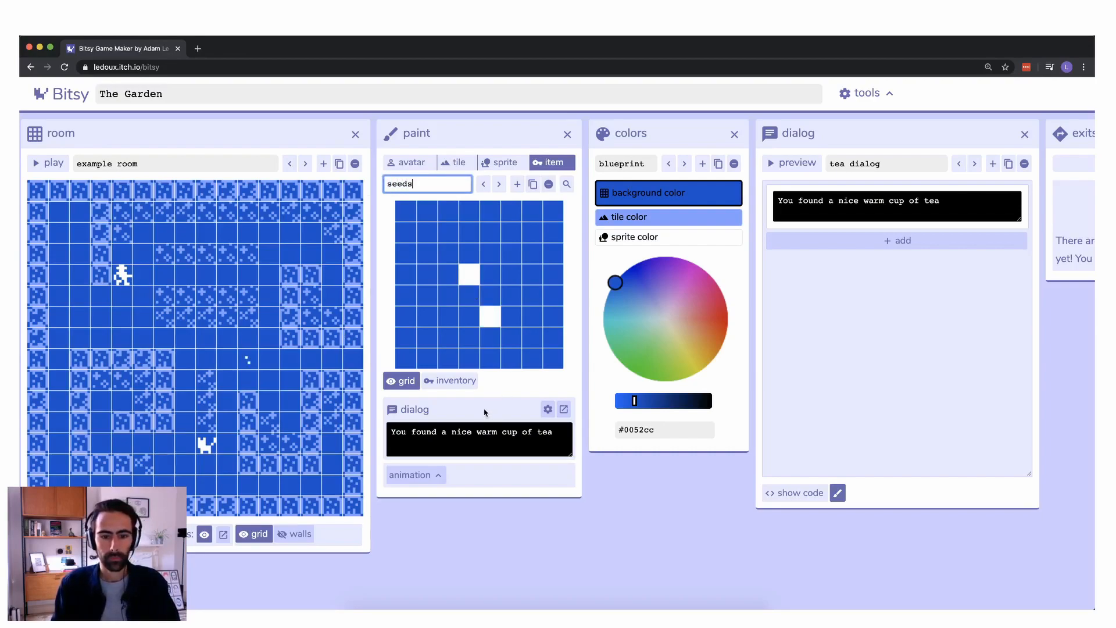
Step: Replace the seeds item's dialog text with "You found some fallen seeds"
{"action": "left_click_drag", "start_coordinate": [555, 432], "coordinate": [390, 433]}
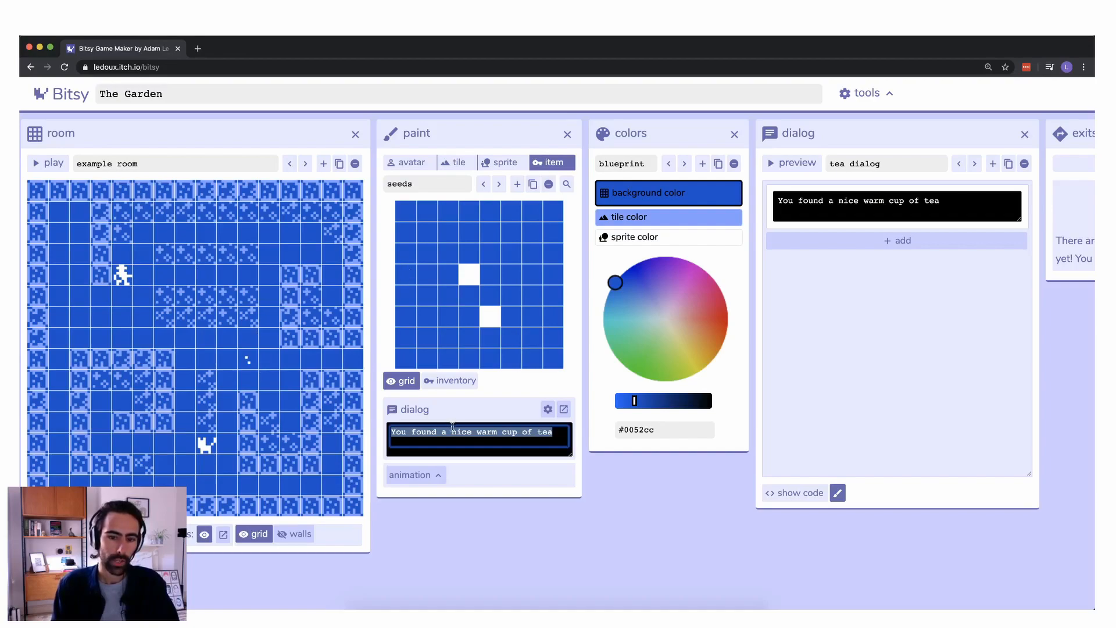
{"action": "scroll", "coordinate": [448, 423], "scroll_direction": "right", "scroll_amount": 1}
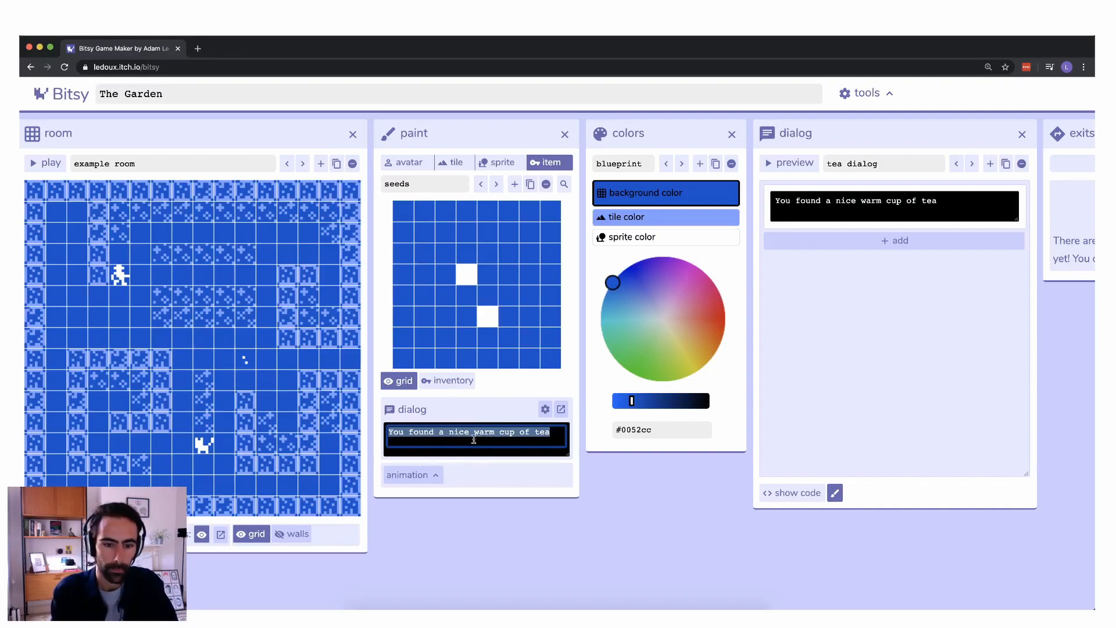
{"action": "type", "text": "You found some fallen seeds"}
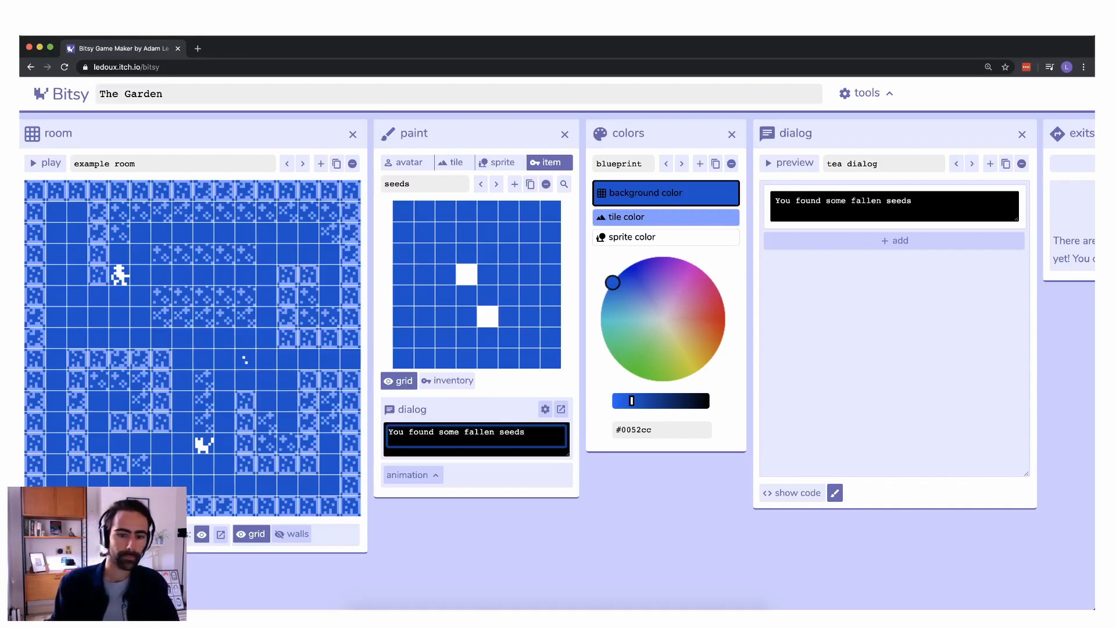
{"action": "left_click", "coordinate": [516, 394]}
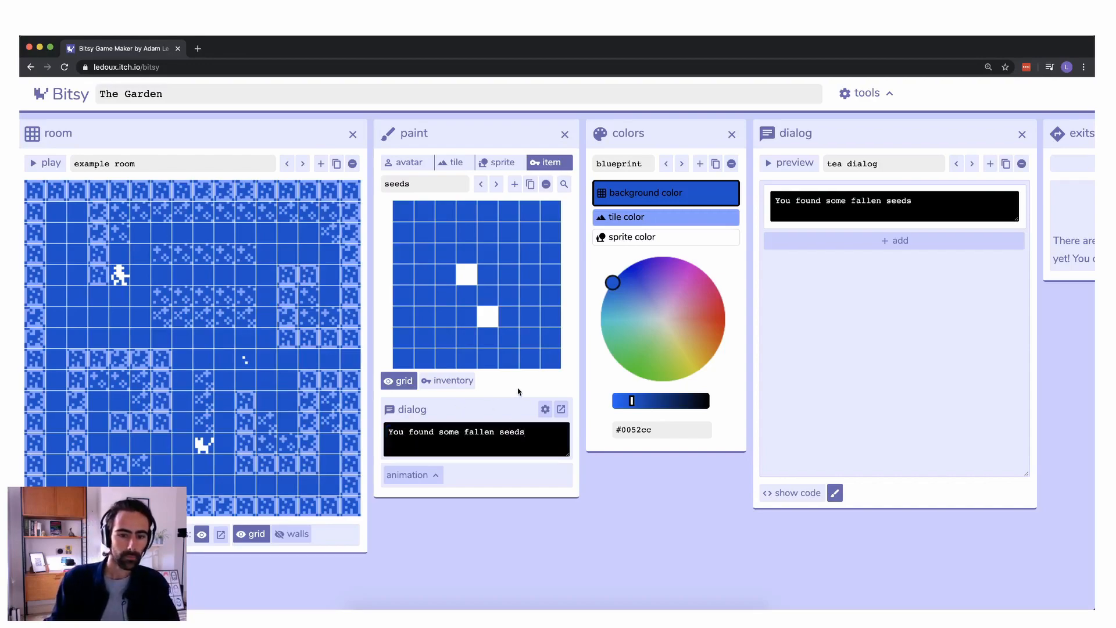
Step: Playtest the game and walk the avatar down and across the room onto the seeds to trigger their dialog
{"action": "left_click", "coordinate": [50, 163]}
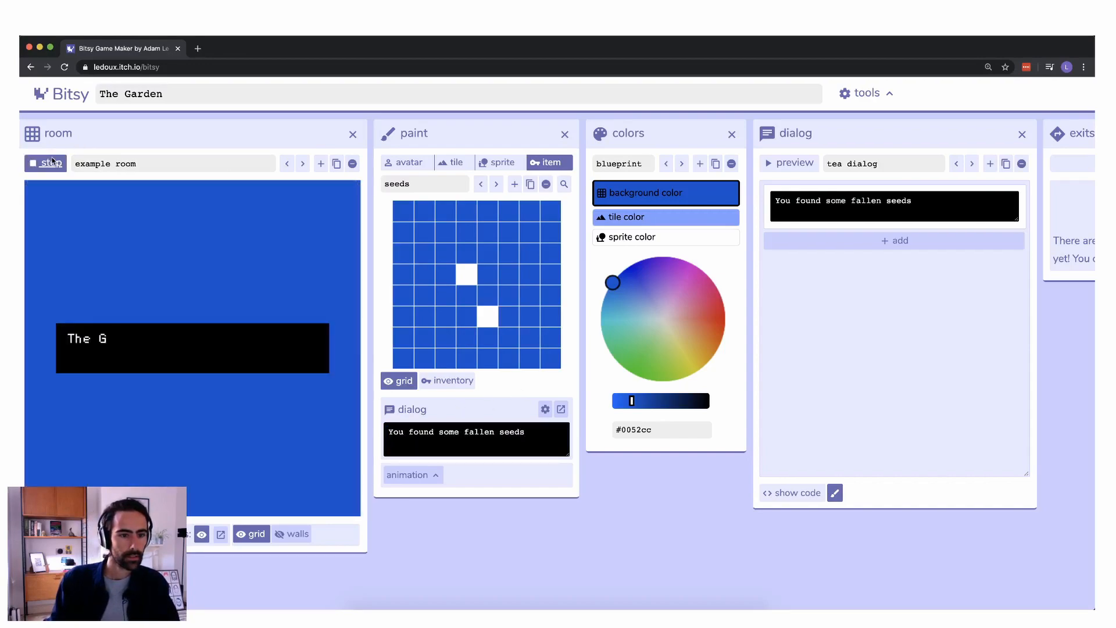
{"action": "key", "text": "Right"}
{"action": "key", "text": "Down"}
{"action": "key", "text": "Right"}
{"action": "key", "text": "Down"}
{"action": "key", "text": "Right"}
{"action": "key", "text": "Right"}
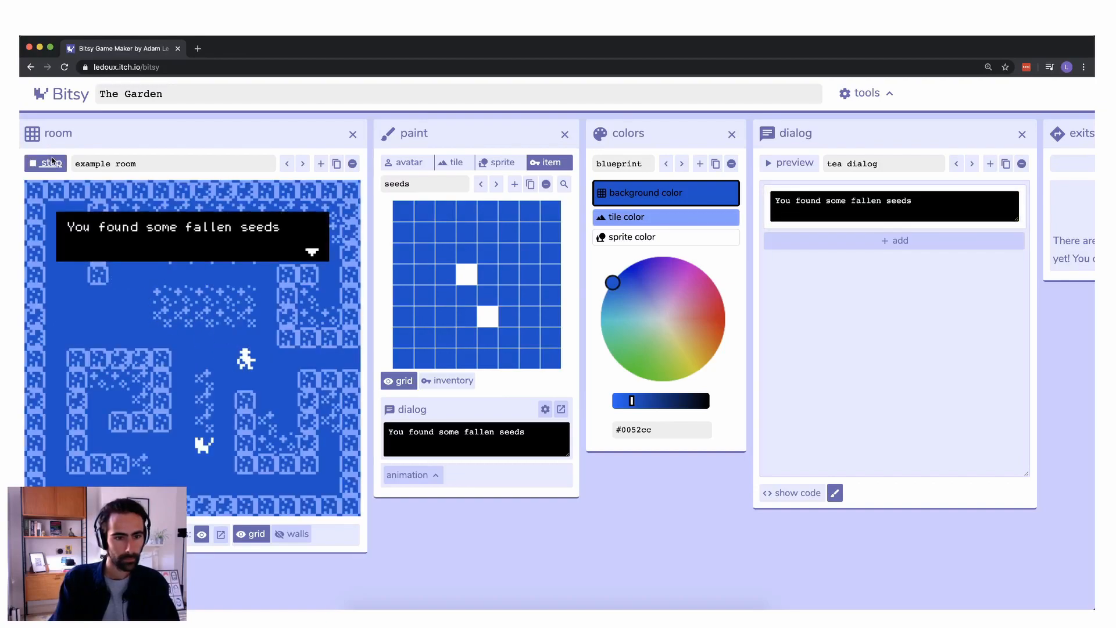
Step: Walk the avatar onward from the collected seeds around the nearby hedge openings, and end the playtest
{"action": "key", "text": "Down"}
{"action": "key", "text": "Down"}
{"action": "key", "text": "Right"}
{"action": "key", "text": "Right"}
{"action": "key", "text": "Down"}
{"action": "key", "text": "Left"}
{"action": "key", "text": "Up"}
{"action": "key", "text": "Up"}
{"action": "key", "text": "Left"}
{"action": "left_click", "coordinate": [52, 162]}
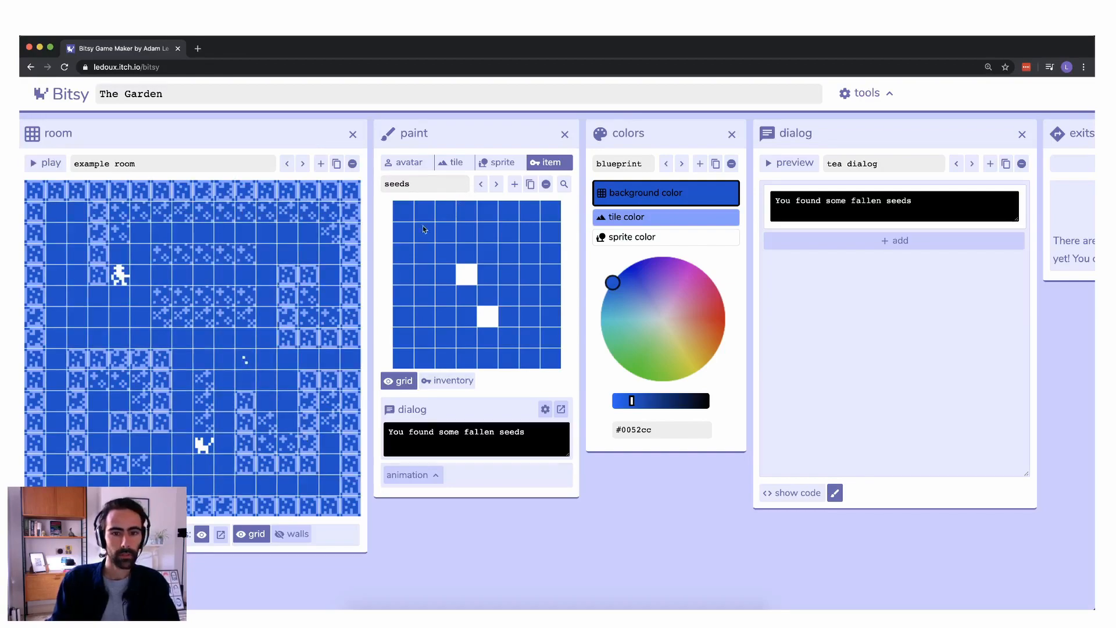
Step: Place more seeds inside the three hedge enclosures and move the cat just above the upper-right enclosure's left corner
{"action": "left_click", "coordinate": [333, 298]}
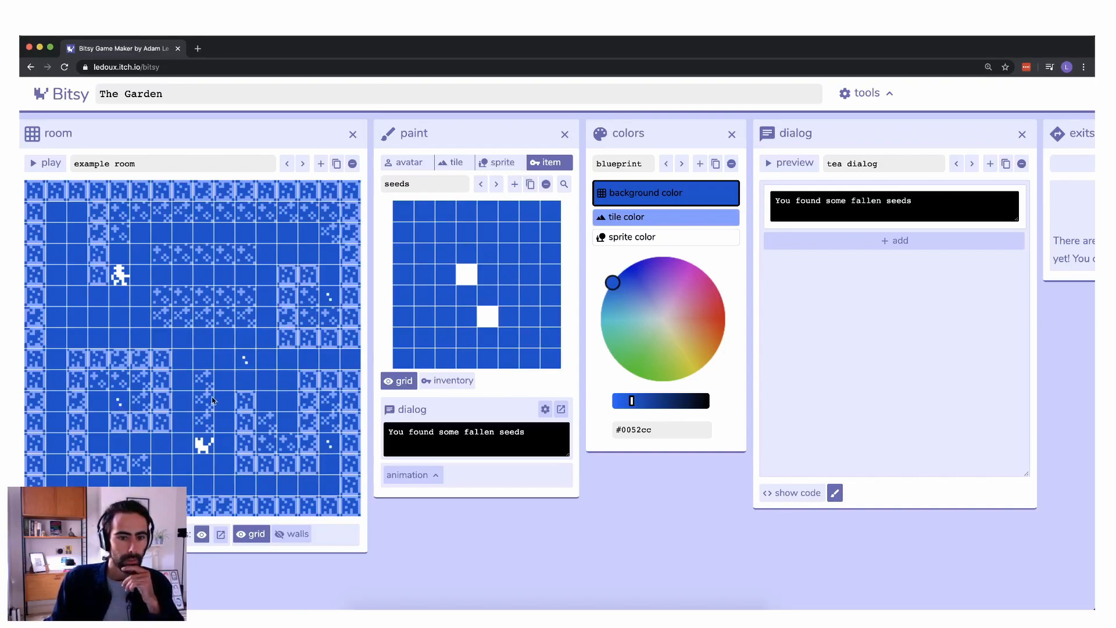
{"action": "left_click", "coordinate": [499, 164]}
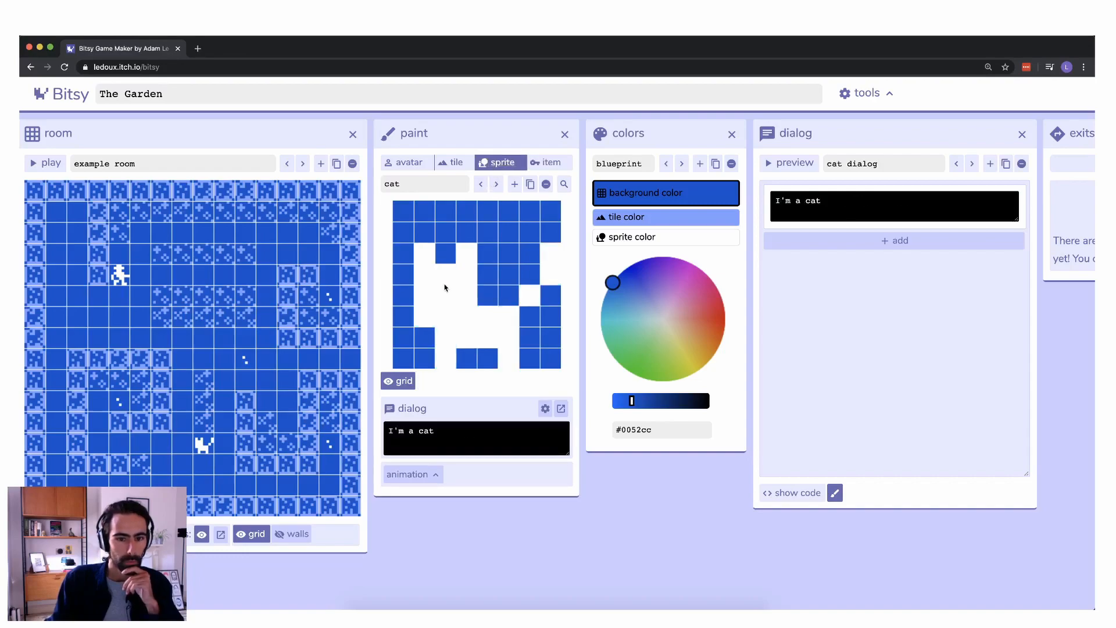
{"action": "left_click", "coordinate": [272, 377]}
{"action": "left_click", "coordinate": [108, 339]}
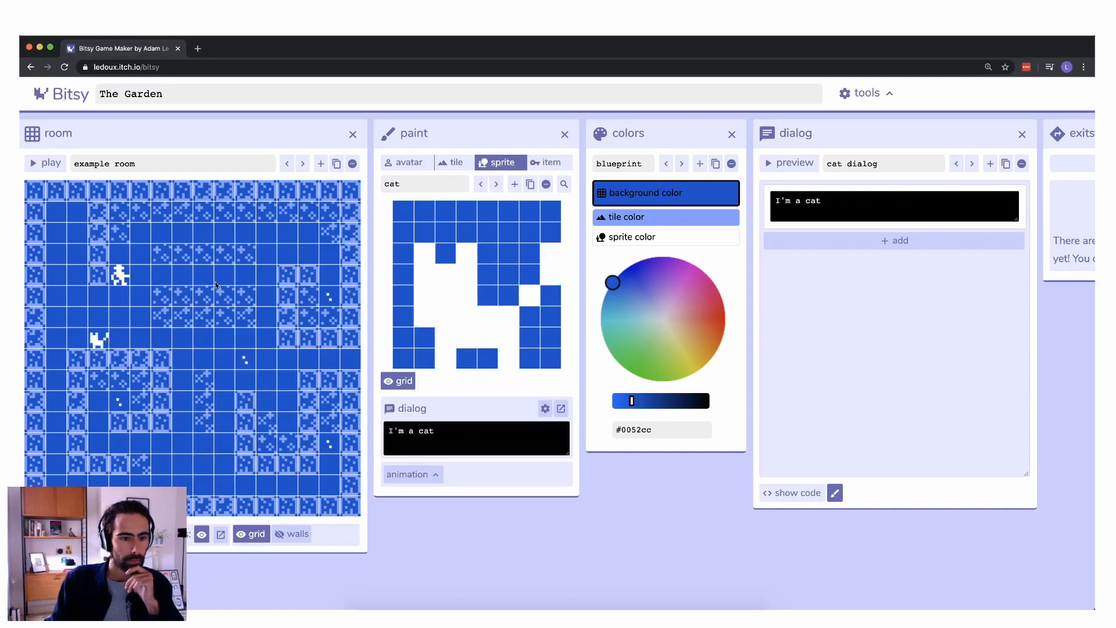
{"action": "left_click", "coordinate": [263, 254]}
{"action": "left_click", "coordinate": [190, 459]}
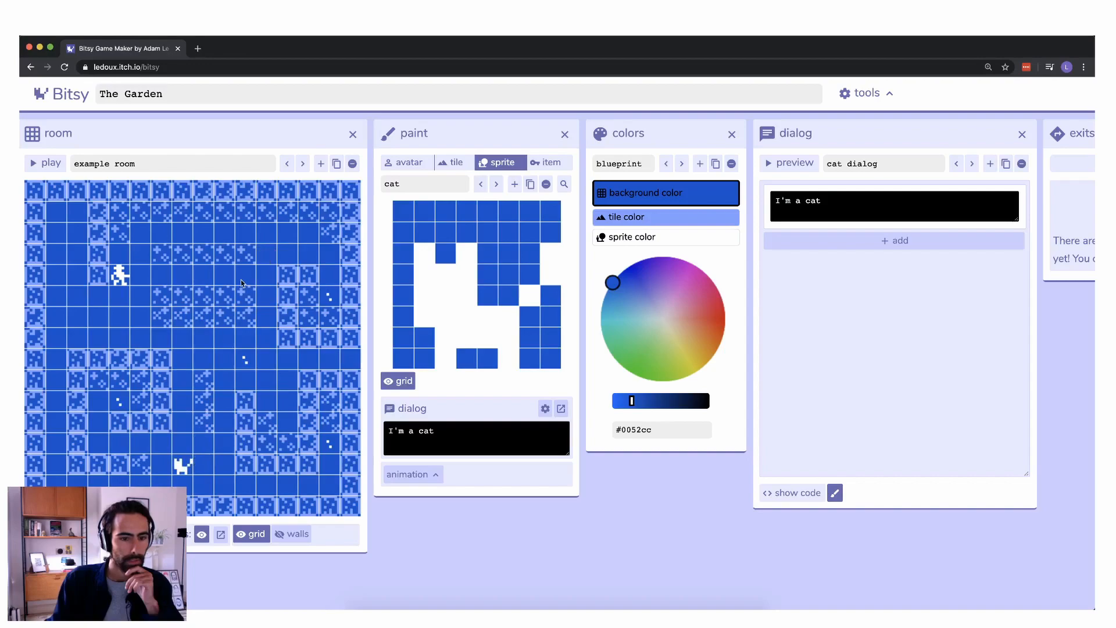
{"action": "left_click", "coordinate": [107, 326]}
{"action": "left_click", "coordinate": [291, 258]}
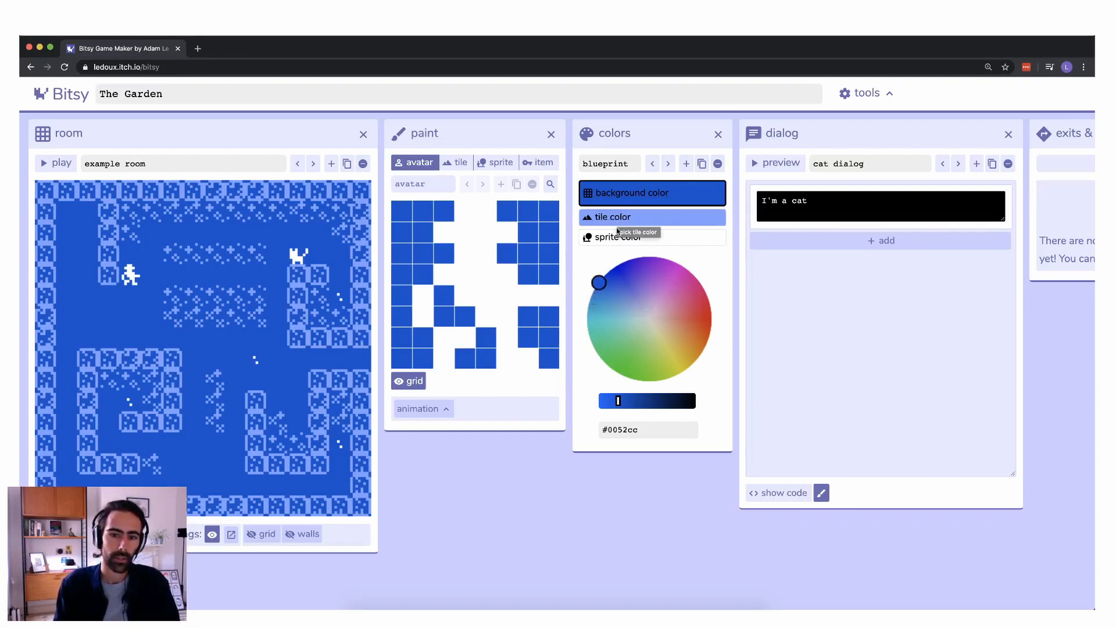
Step: Recolour the blueprint palette with a teal background (#26ccb0), light aqua tiles and pale lilac sprites (#eac1fd)
{"action": "left_click", "coordinate": [638, 279]}
{"action": "mouse_move", "coordinate": [640, 281]}
{"action": "left_mouse_down"}
{"action": "mouse_move", "coordinate": [615, 317]}
{"action": "mouse_move", "coordinate": [634, 291]}
{"action": "mouse_move", "coordinate": [620, 285]}
{"action": "mouse_move", "coordinate": [601, 330]}
{"action": "left_mouse_up"}
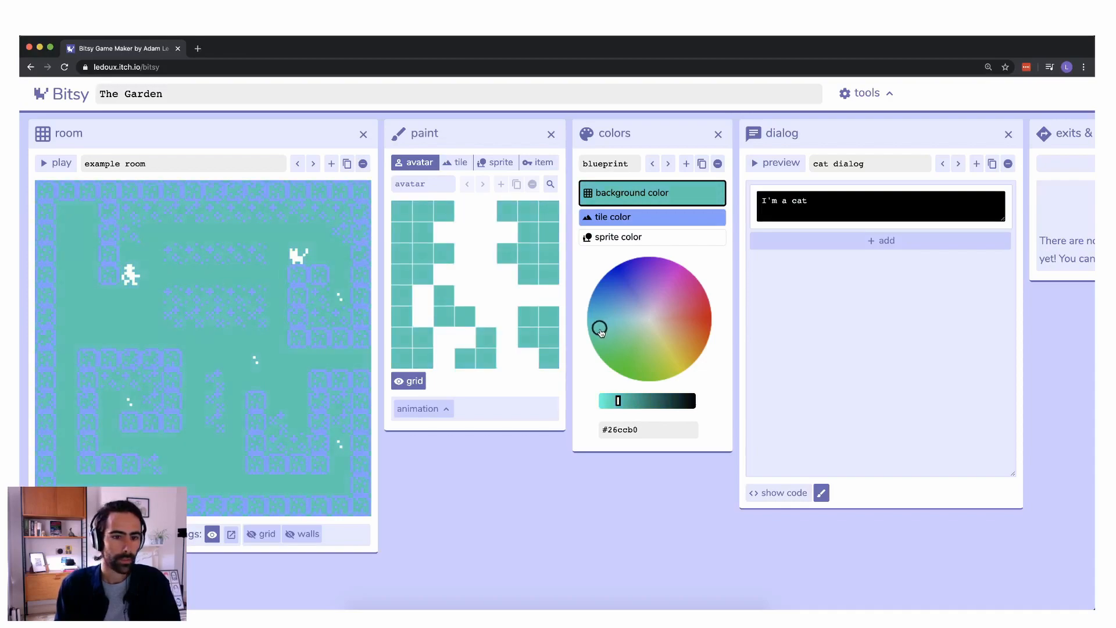
{"action": "left_click", "coordinate": [651, 219]}
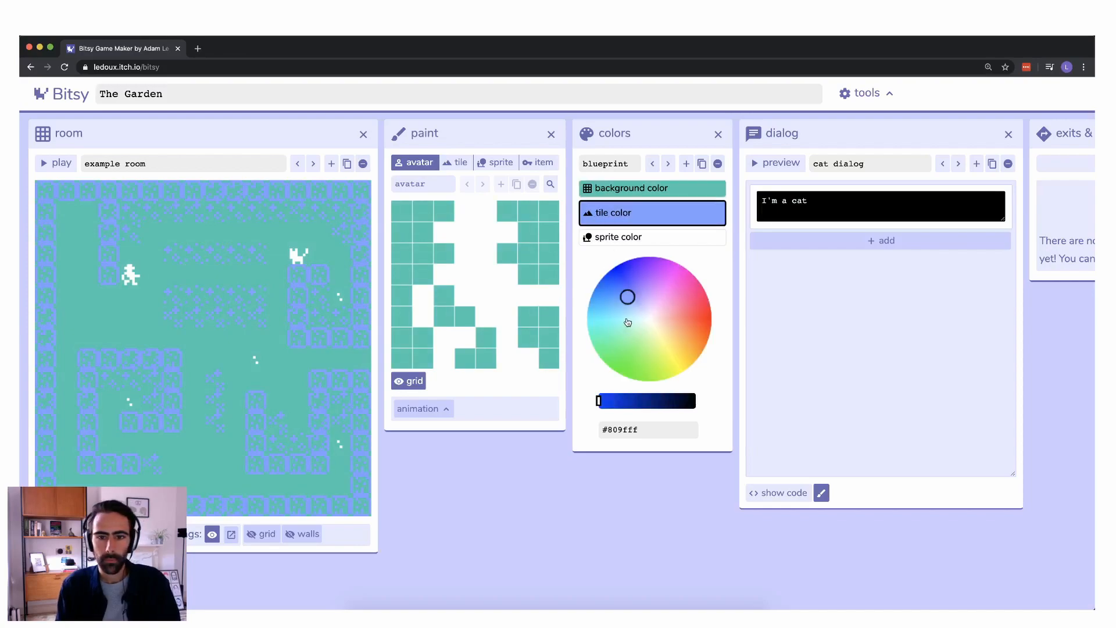
{"action": "mouse_move", "coordinate": [627, 297]}
{"action": "left_mouse_down"}
{"action": "mouse_move", "coordinate": [599, 306]}
{"action": "mouse_move", "coordinate": [637, 372]}
{"action": "mouse_move", "coordinate": [603, 327]}
{"action": "mouse_move", "coordinate": [653, 308]}
{"action": "left_mouse_up"}
{"action": "left_click", "coordinate": [666, 238]}
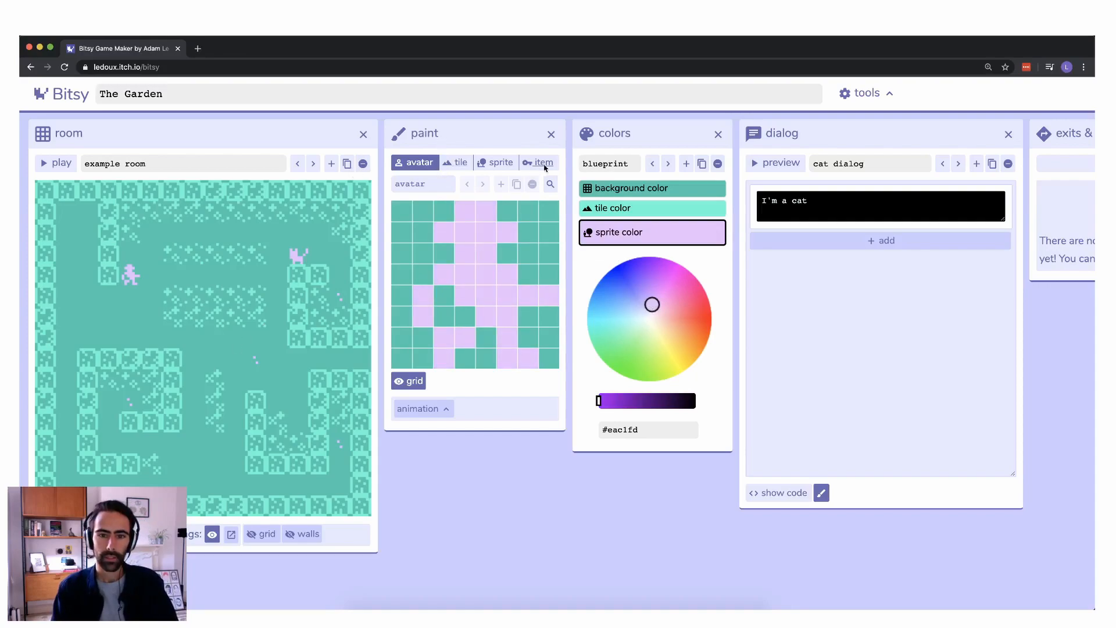
Step: Rename the blueprint palette garden1 and add another new palette
{"action": "left_click", "coordinate": [598, 164]}
{"action": "left_click_drag", "start_coordinate": [629, 166], "coordinate": [538, 168]}
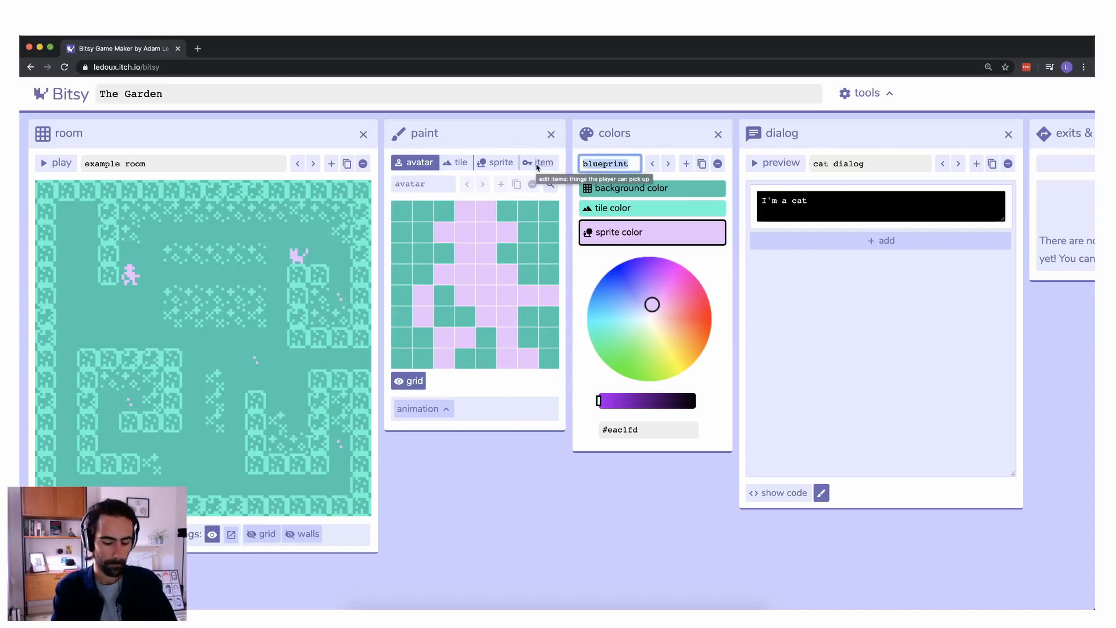
{"action": "type", "text": "garden1"}
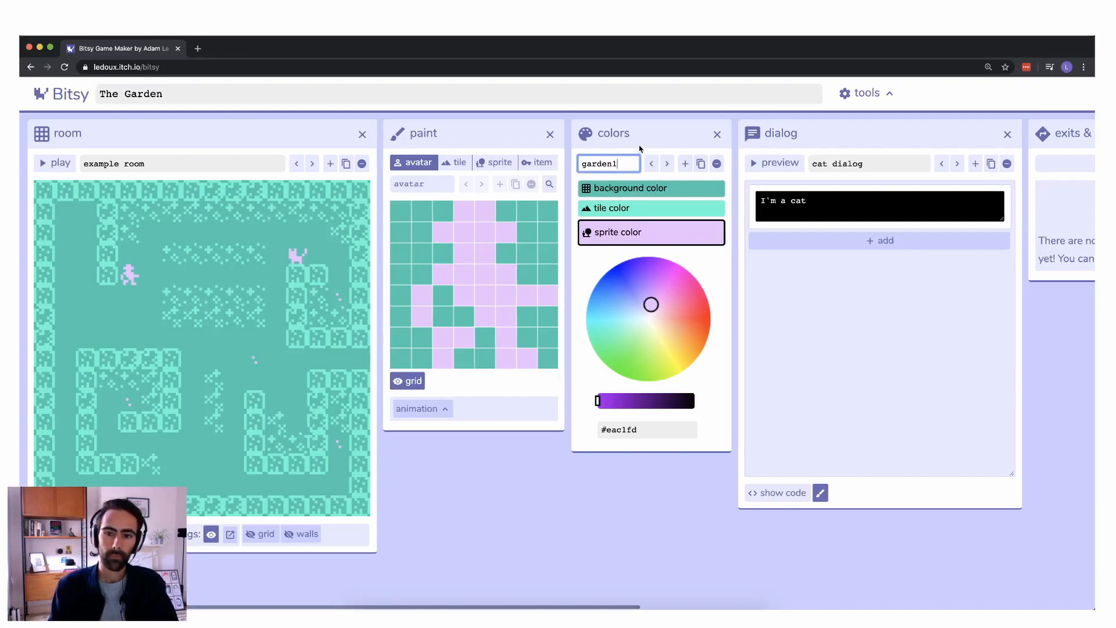
{"action": "left_click", "coordinate": [641, 148]}
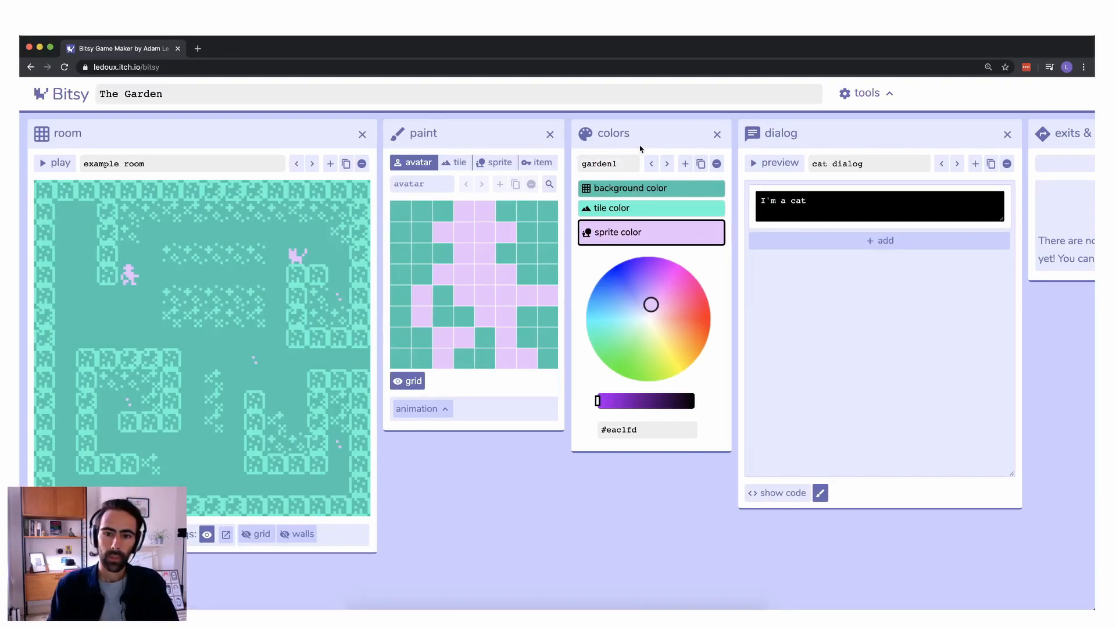
{"action": "left_click", "coordinate": [685, 165]}
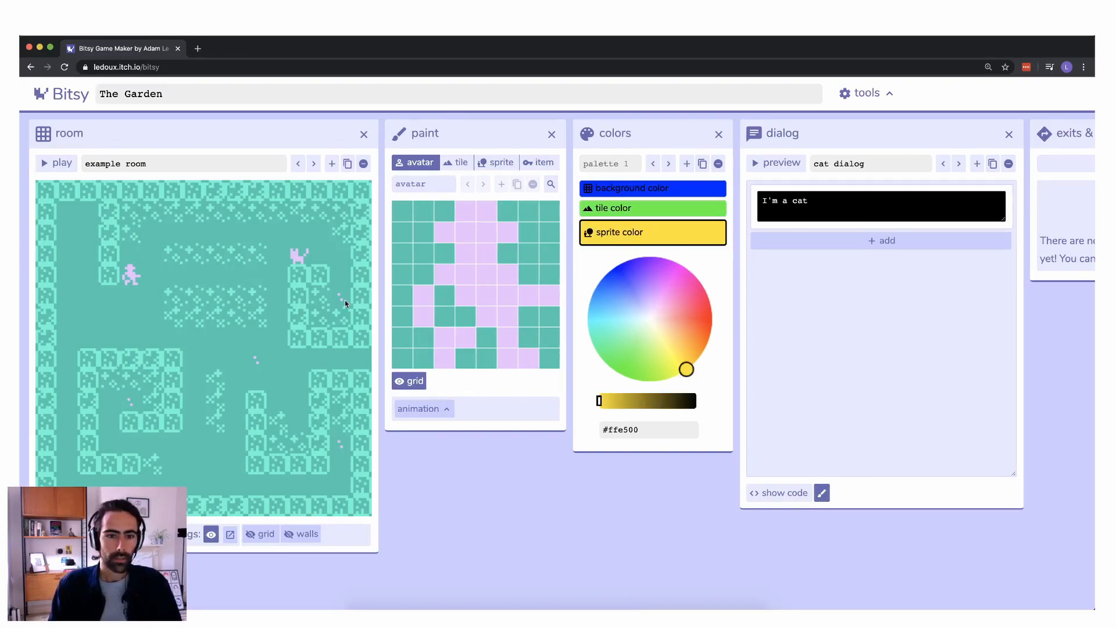
Step: Add a new room and name it garden2
{"action": "left_click", "coordinate": [333, 165]}
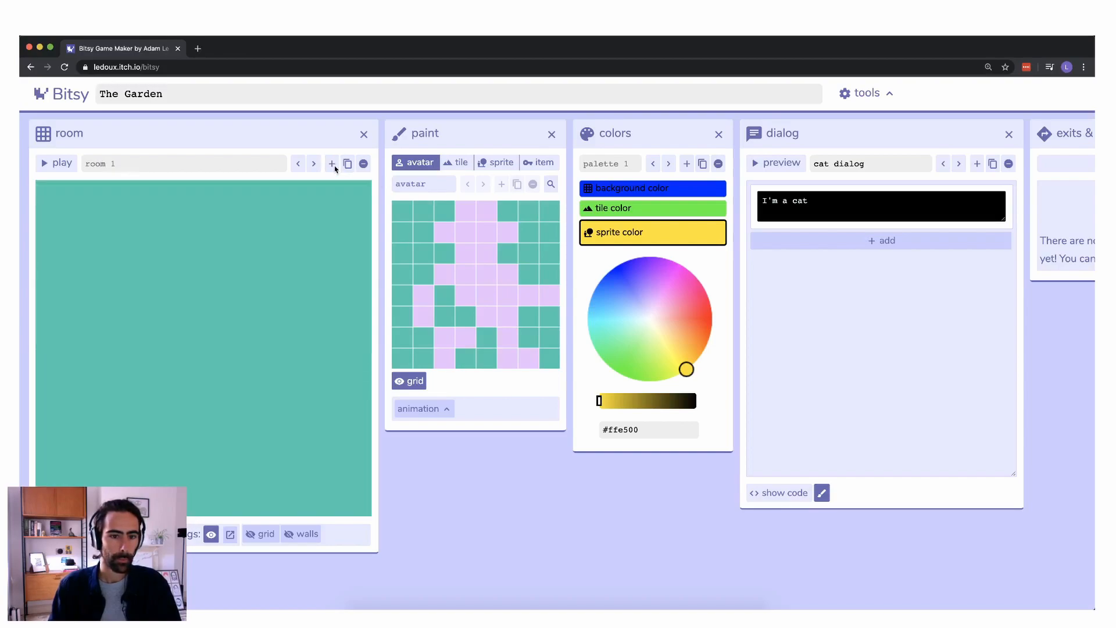
{"action": "left_click", "coordinate": [218, 168]}
{"action": "type", "text": "garden2"}
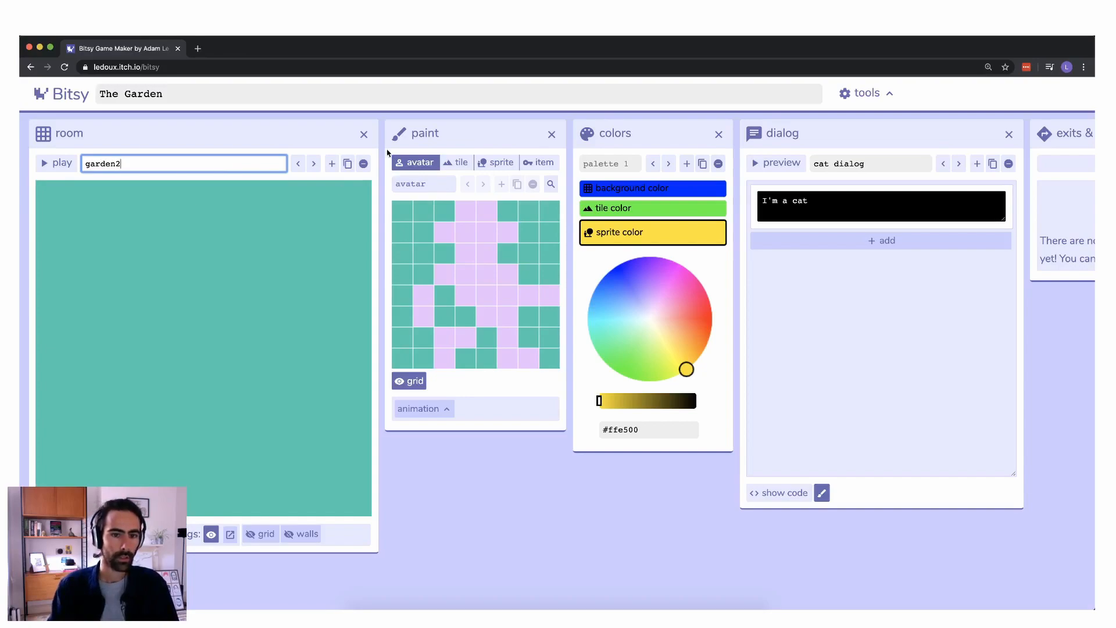
{"action": "left_click", "coordinate": [298, 164]}
{"action": "left_click", "coordinate": [312, 165]}
Step: Show the room grid and lay out garden2 as a hedge maze with hedge and hedge2 tiles, plus a few flowers
{"action": "left_click", "coordinate": [457, 163]}
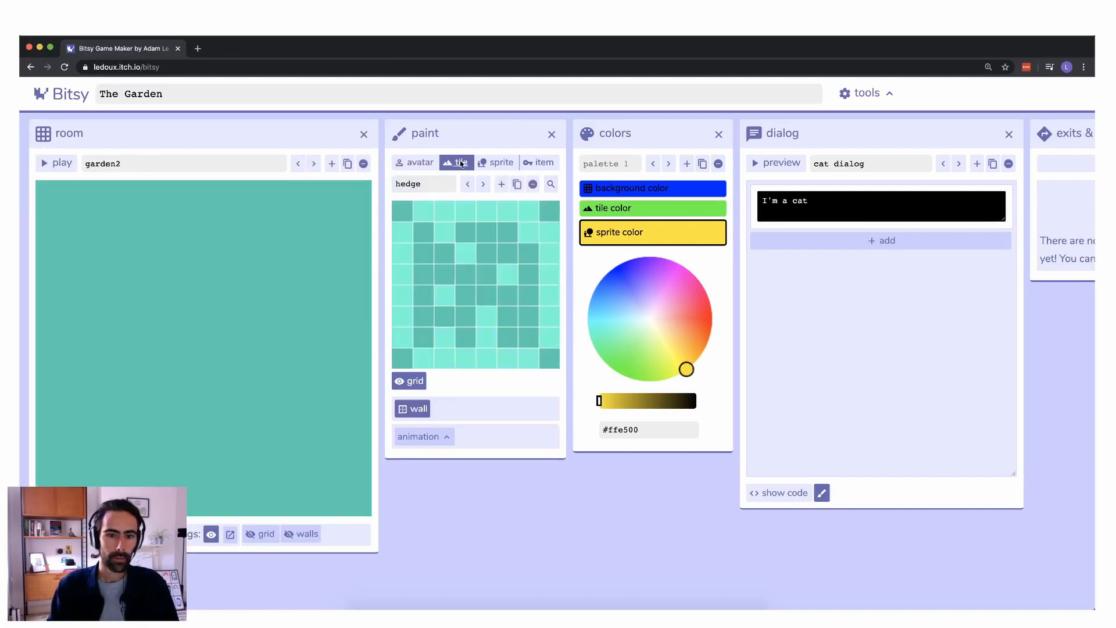
{"action": "left_click", "coordinate": [256, 534]}
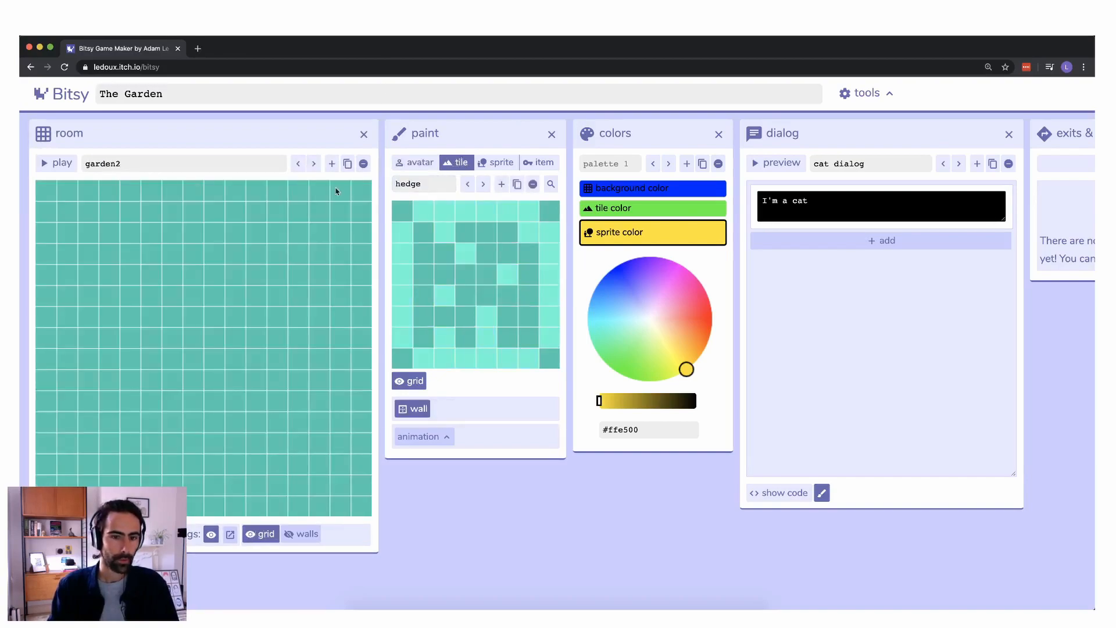
{"action": "left_click", "coordinate": [300, 165]}
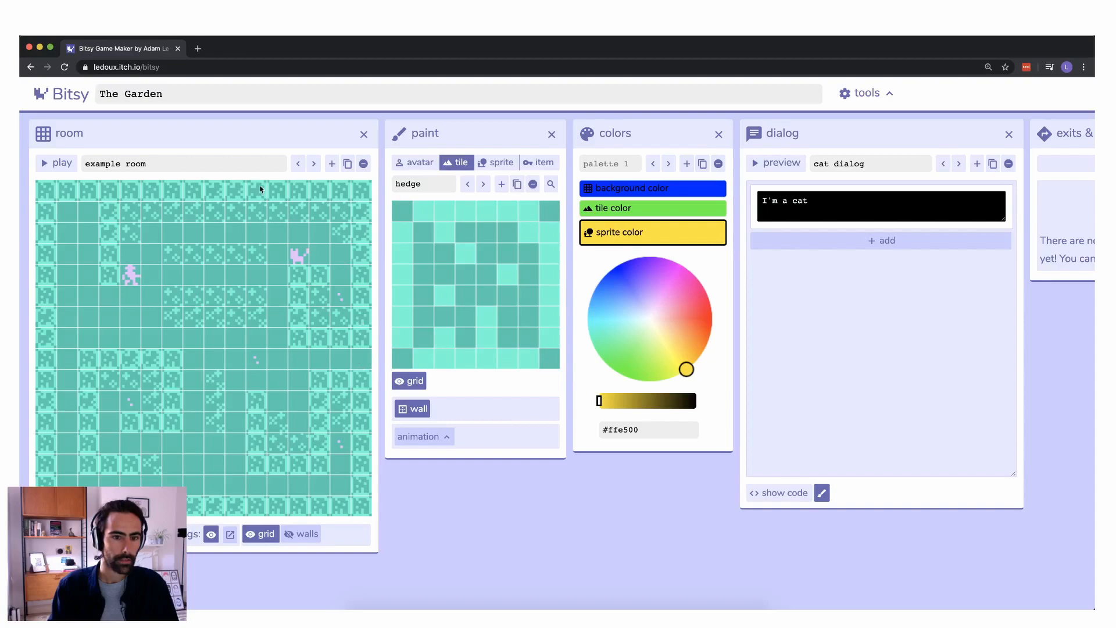
{"action": "left_click", "coordinate": [313, 165]}
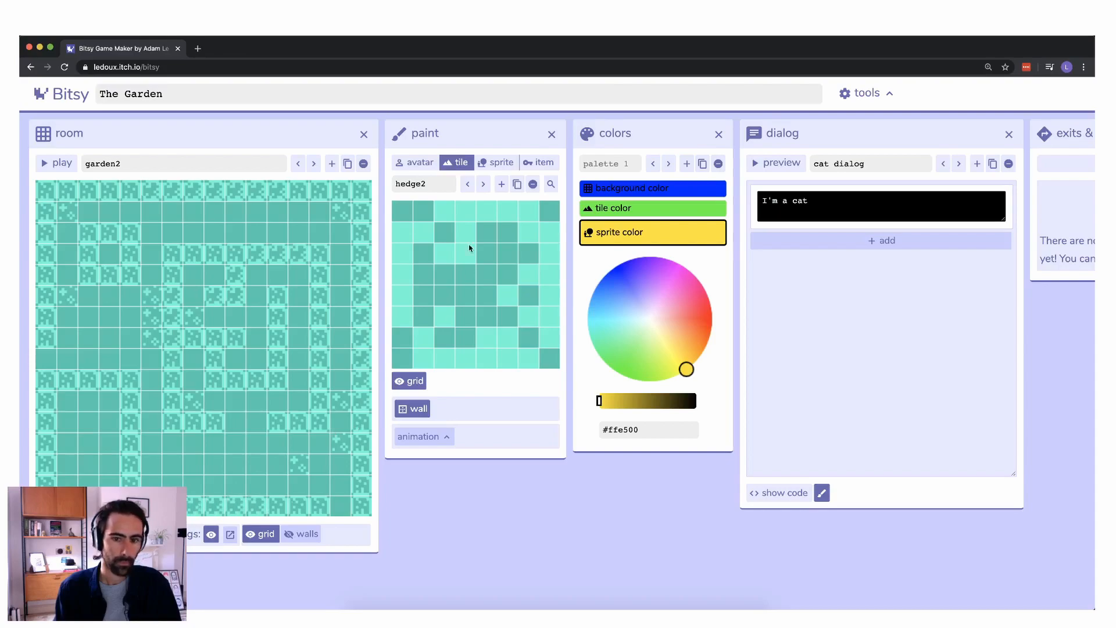
Step: Scatter flowers2 tiles along the paths and corners of the garden2 hedge maze
{"action": "left_click", "coordinate": [482, 185]}
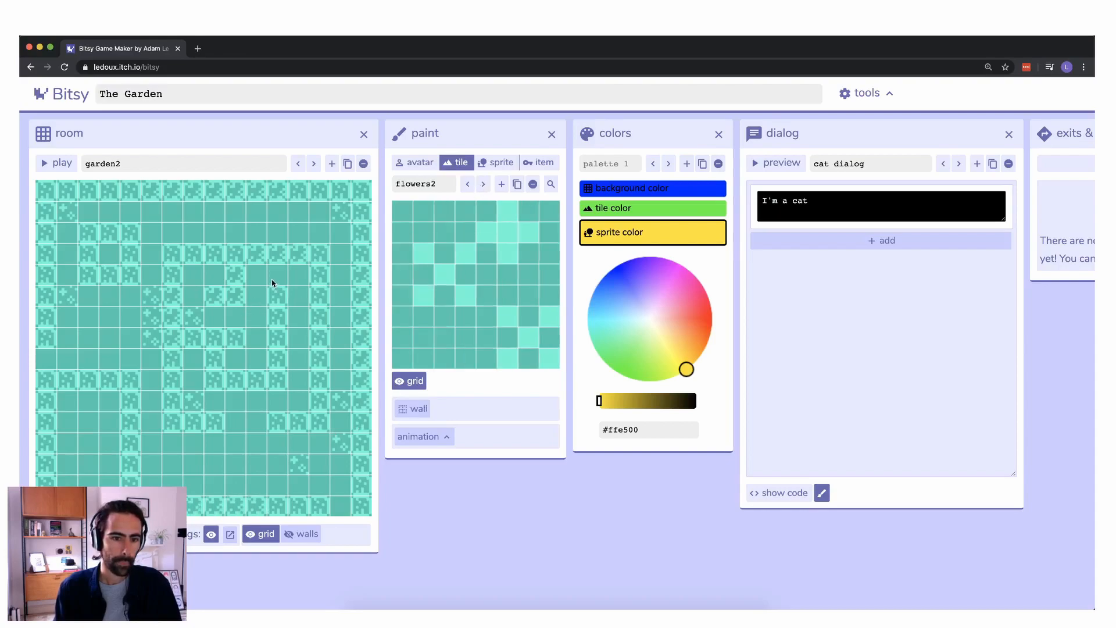
{"action": "left_click", "coordinate": [260, 236]}
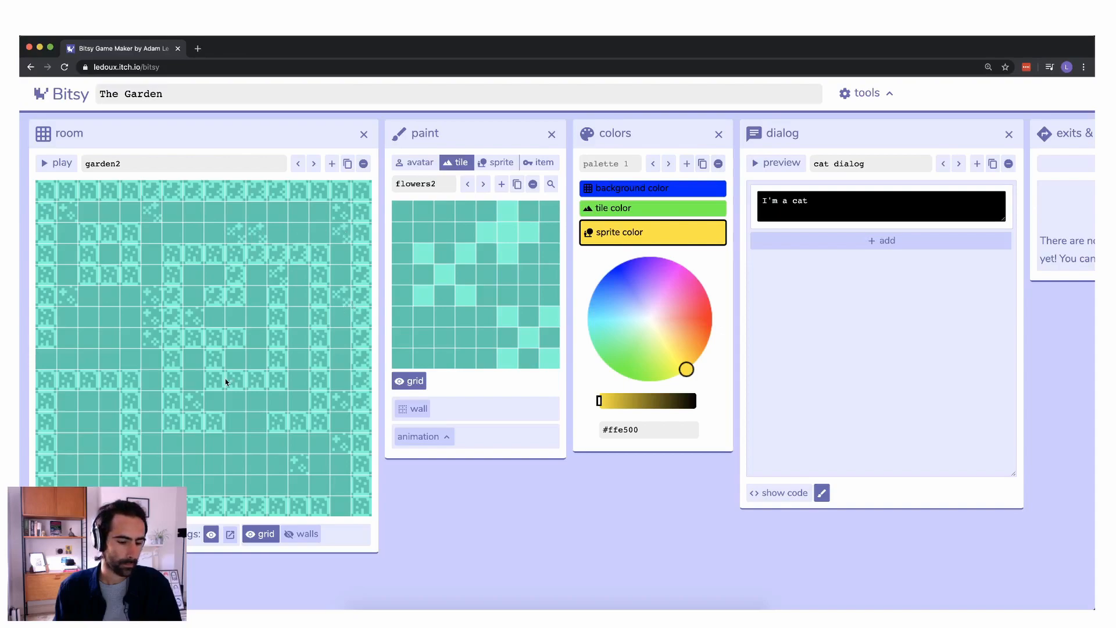
{"action": "left_click", "coordinate": [132, 356]}
{"action": "left_click", "coordinate": [70, 339]}
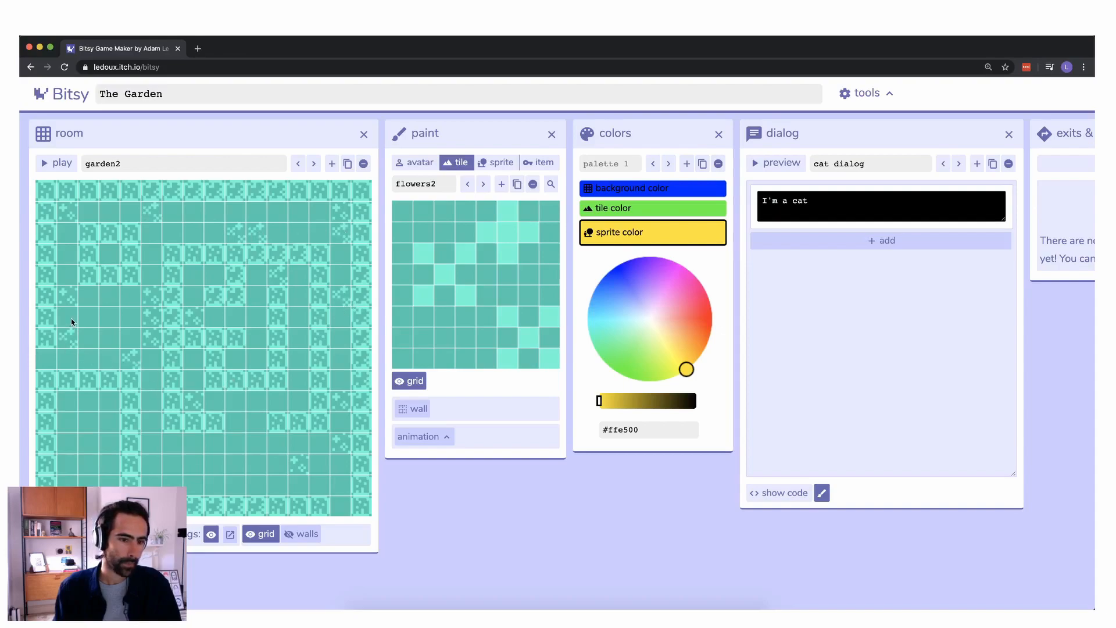
{"action": "left_click", "coordinate": [105, 320]}
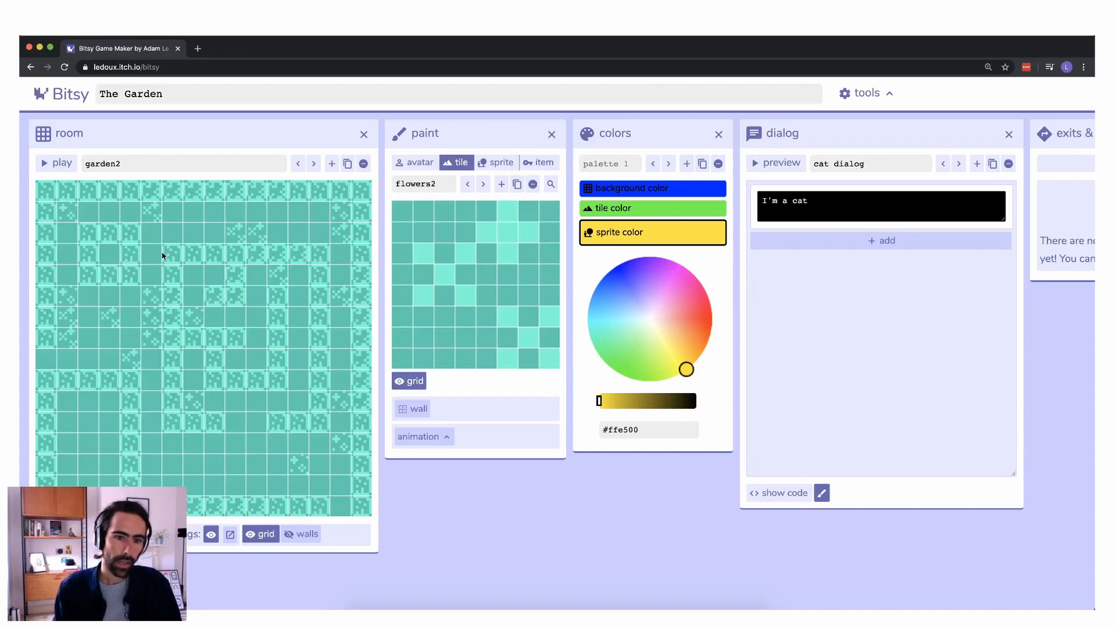
{"action": "left_click_drag", "start_coordinate": [112, 404], "coordinate": [112, 419]}
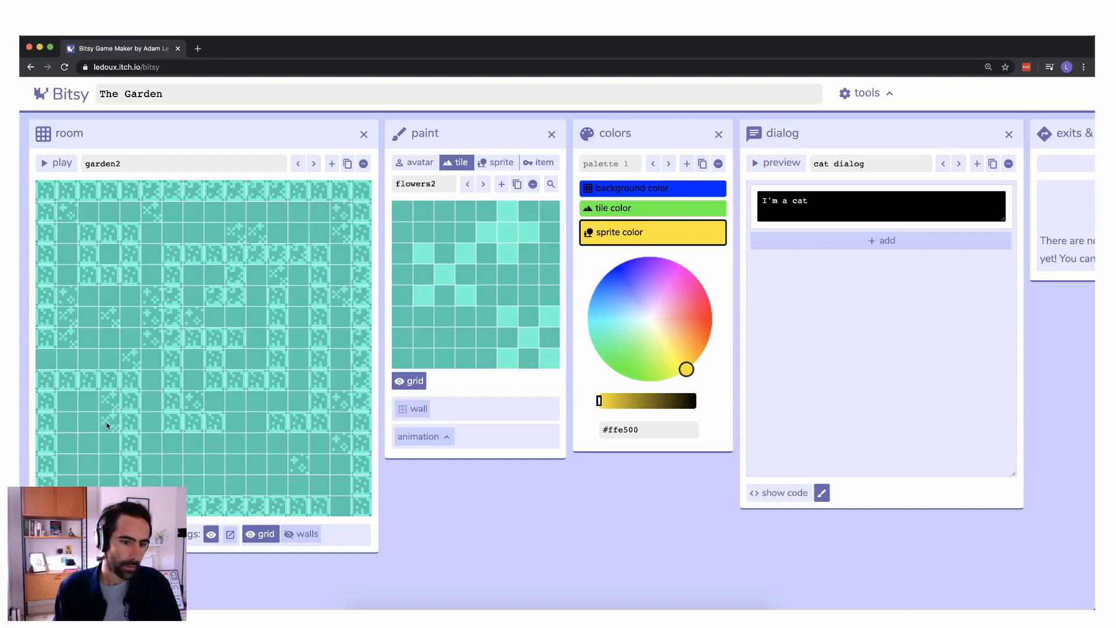
{"action": "left_click", "coordinate": [87, 406]}
{"action": "left_click", "coordinate": [69, 464]}
{"action": "left_click", "coordinate": [153, 465]}
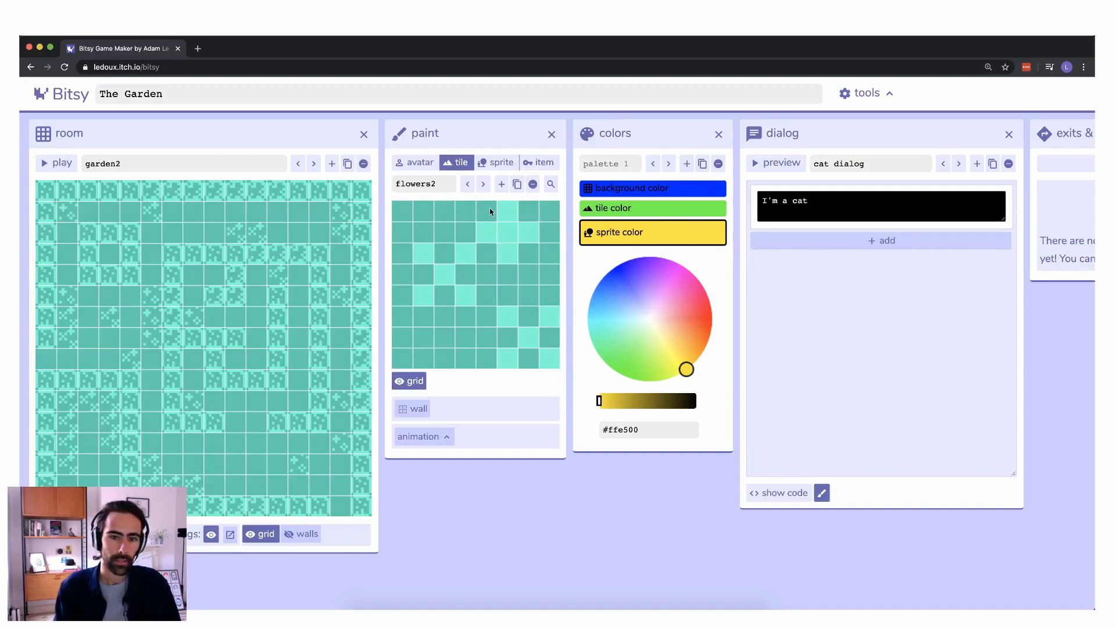
{"action": "left_click", "coordinate": [508, 233]}
{"action": "left_click", "coordinate": [509, 236]}
{"action": "left_click", "coordinate": [510, 240]}
{"action": "left_click", "coordinate": [509, 239]}
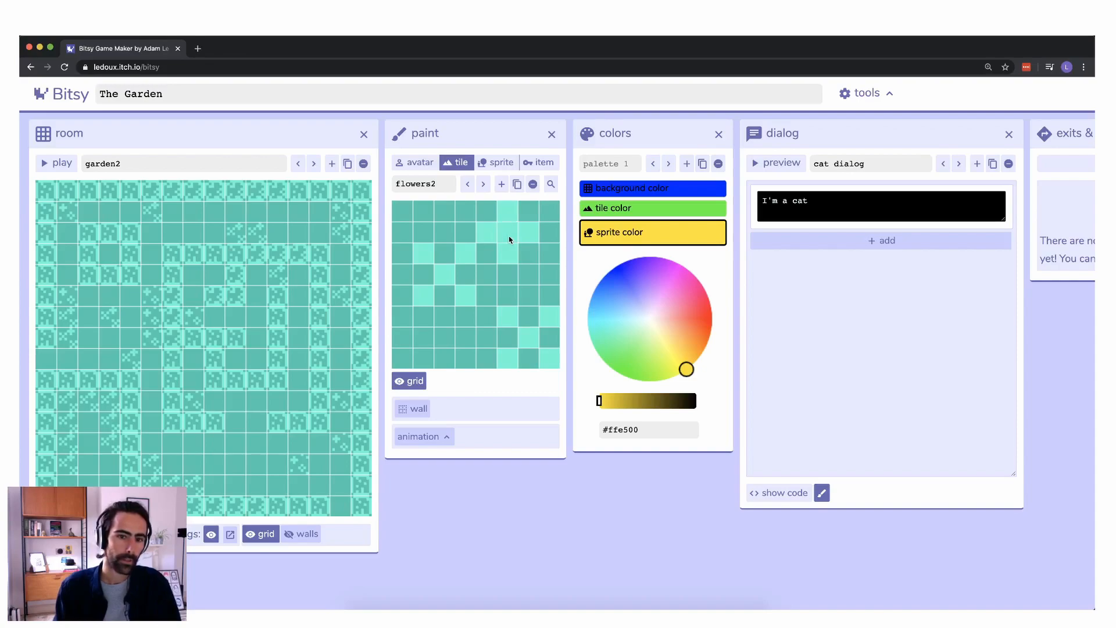
Step: Look through the existing hedge and flower tiles, ending on hedge, and return to the example room
{"action": "left_click", "coordinate": [484, 184]}
{"action": "left_click", "coordinate": [484, 184]}
{"action": "left_click", "coordinate": [483, 184]}
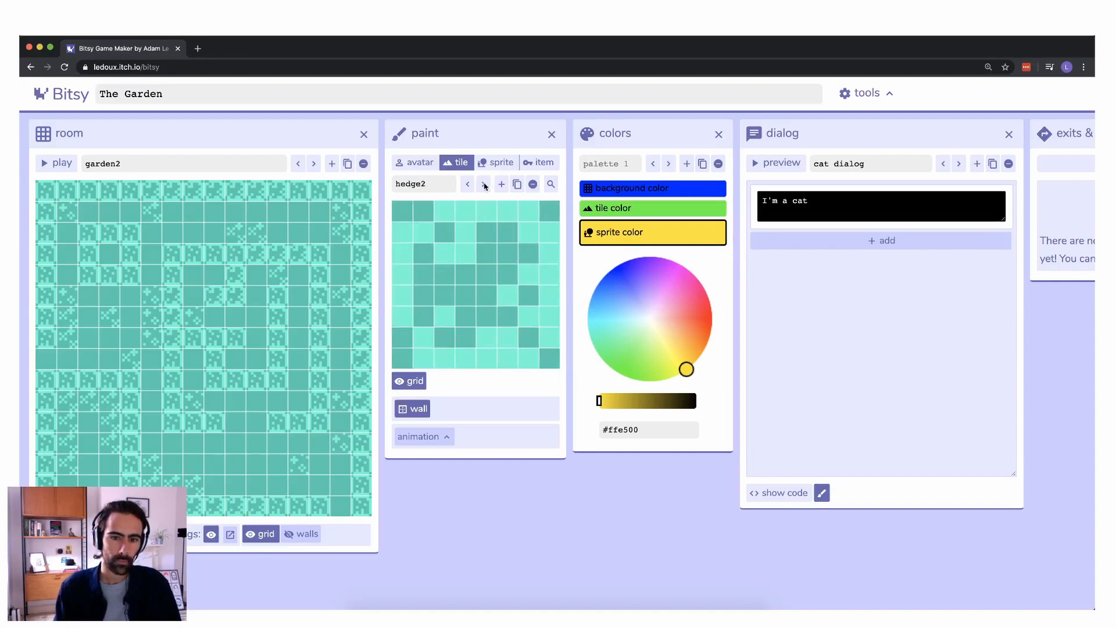
{"action": "left_click", "coordinate": [467, 185]}
{"action": "left_click", "coordinate": [468, 184]}
{"action": "left_click", "coordinate": [484, 185]}
{"action": "left_click", "coordinate": [483, 184]}
{"action": "left_click", "coordinate": [484, 185]}
{"action": "left_click", "coordinate": [484, 185]}
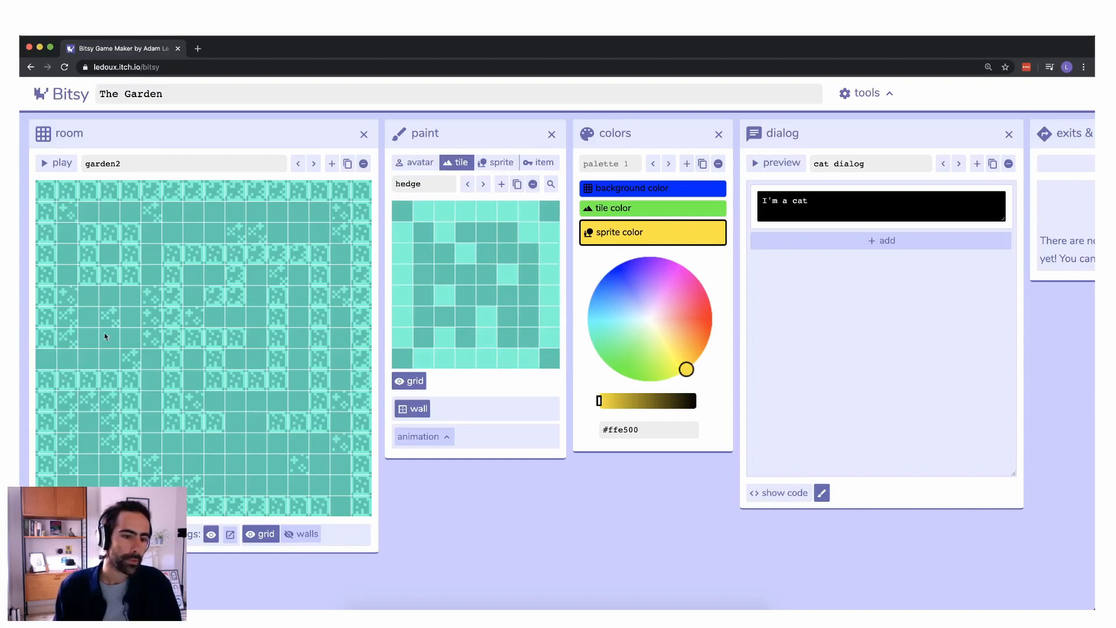
{"action": "left_click", "coordinate": [299, 164]}
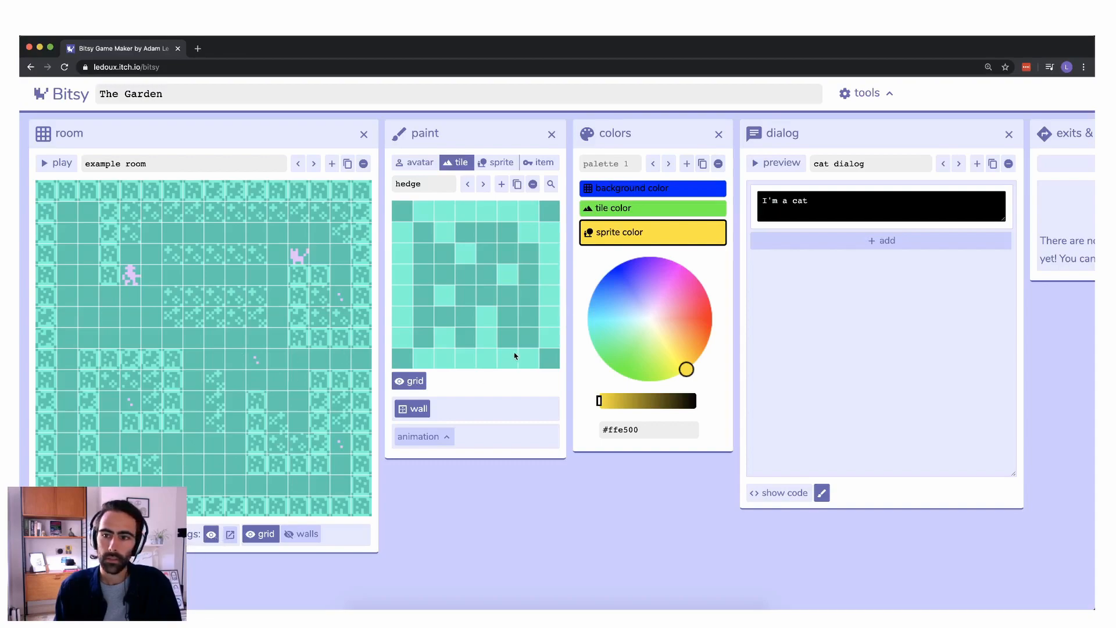
Step: Add a two-way exit linking the edge gap at (15,8) in the example room with the edge gap at (0,8) in garden2
{"action": "mouse_move", "coordinate": [1061, 129]}
{"action": "left_mouse_down"}
{"action": "mouse_move", "coordinate": [380, 138]}
{"action": "mouse_move", "coordinate": [426, 131]}
{"action": "mouse_move", "coordinate": [448, 162]}
{"action": "left_mouse_up"}
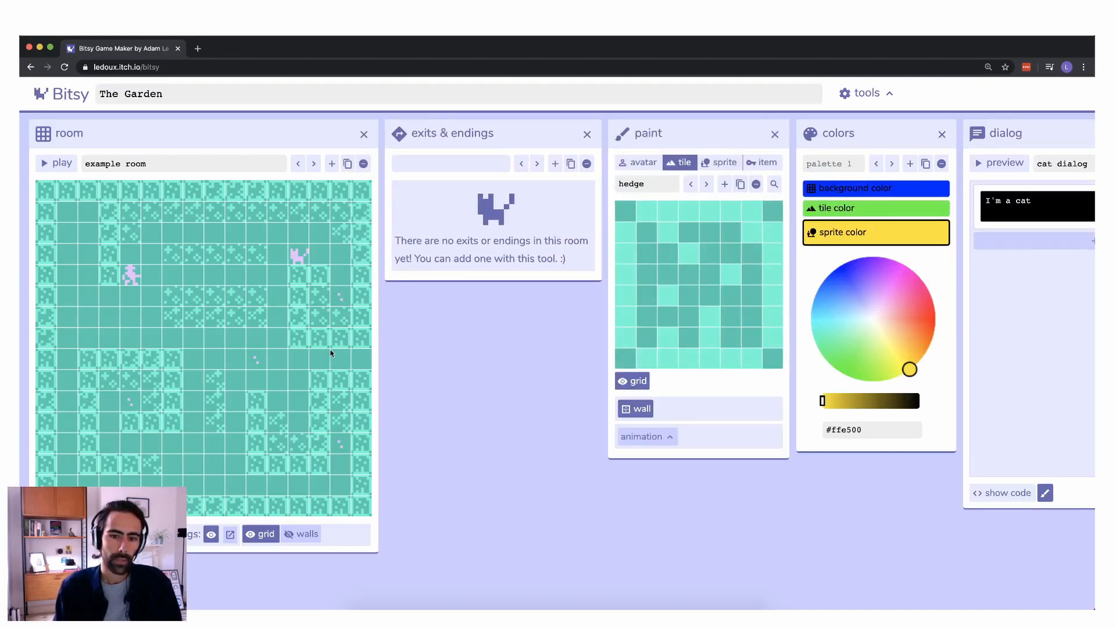
{"action": "left_click", "coordinate": [555, 164]}
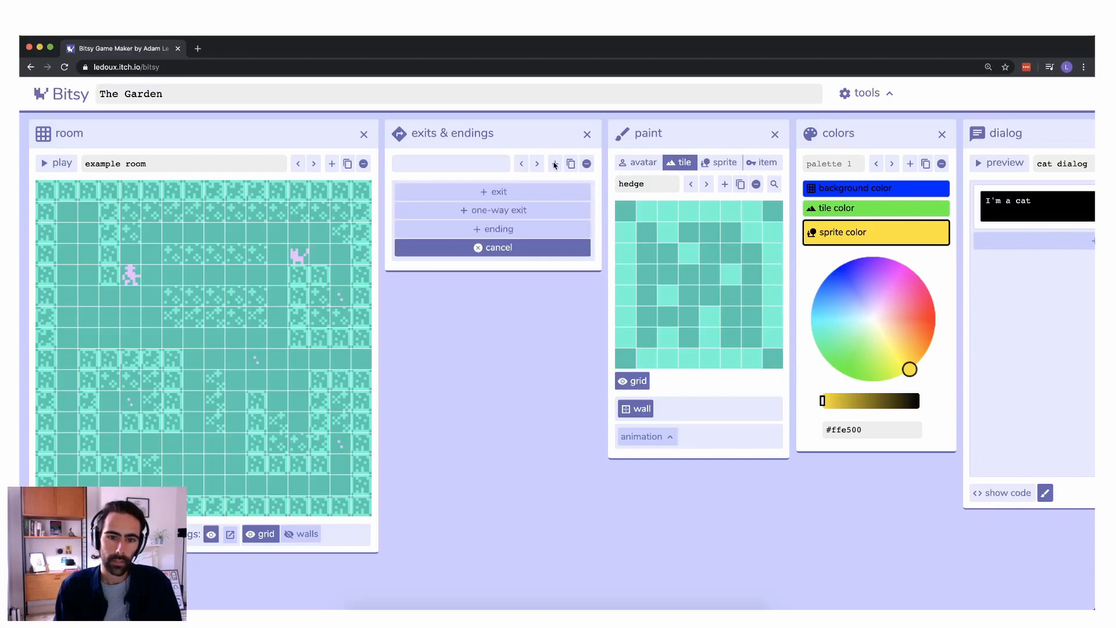
{"action": "left_click", "coordinate": [491, 194]}
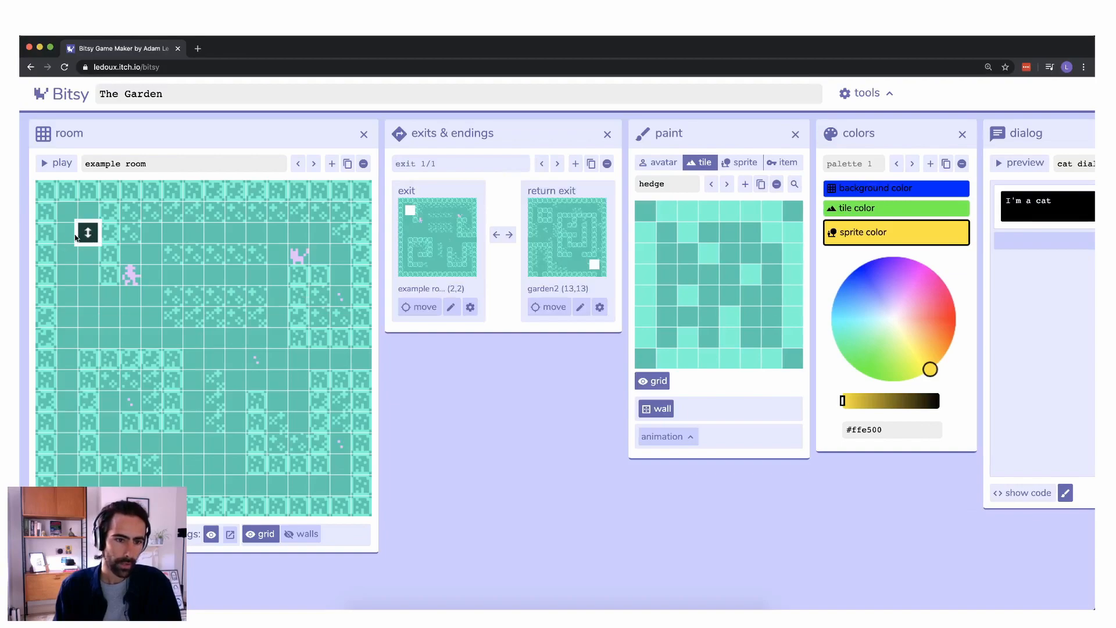
{"action": "mouse_move", "coordinate": [74, 236]}
{"action": "left_mouse_down"}
{"action": "mouse_move", "coordinate": [100, 310]}
{"action": "mouse_move", "coordinate": [270, 356]}
{"action": "mouse_move", "coordinate": [353, 355]}
{"action": "left_mouse_up"}
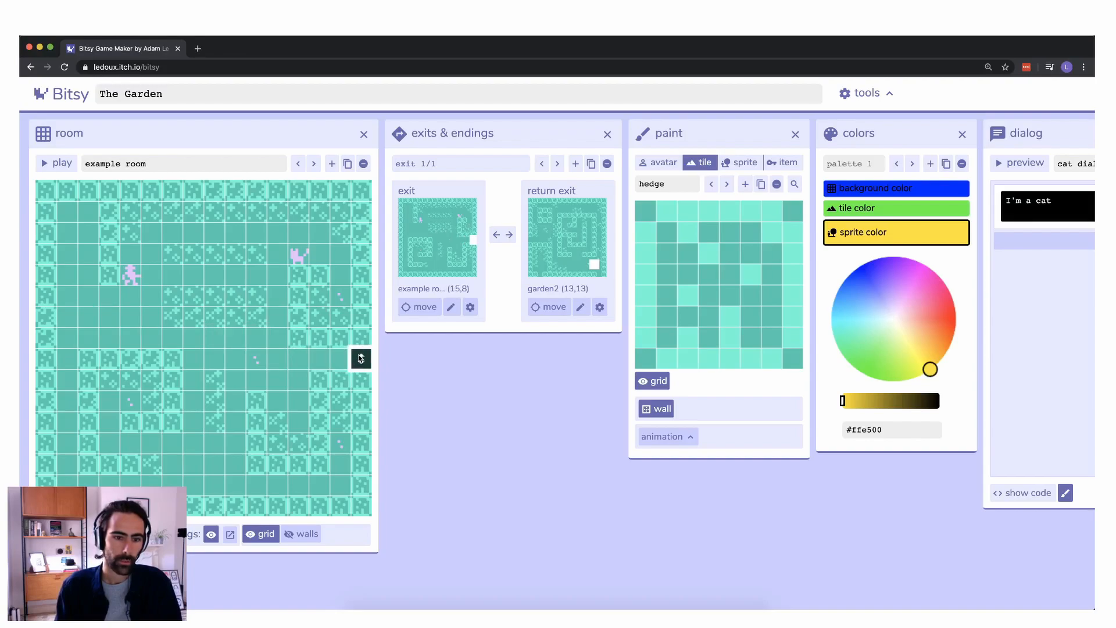
{"action": "left_click", "coordinate": [314, 165]}
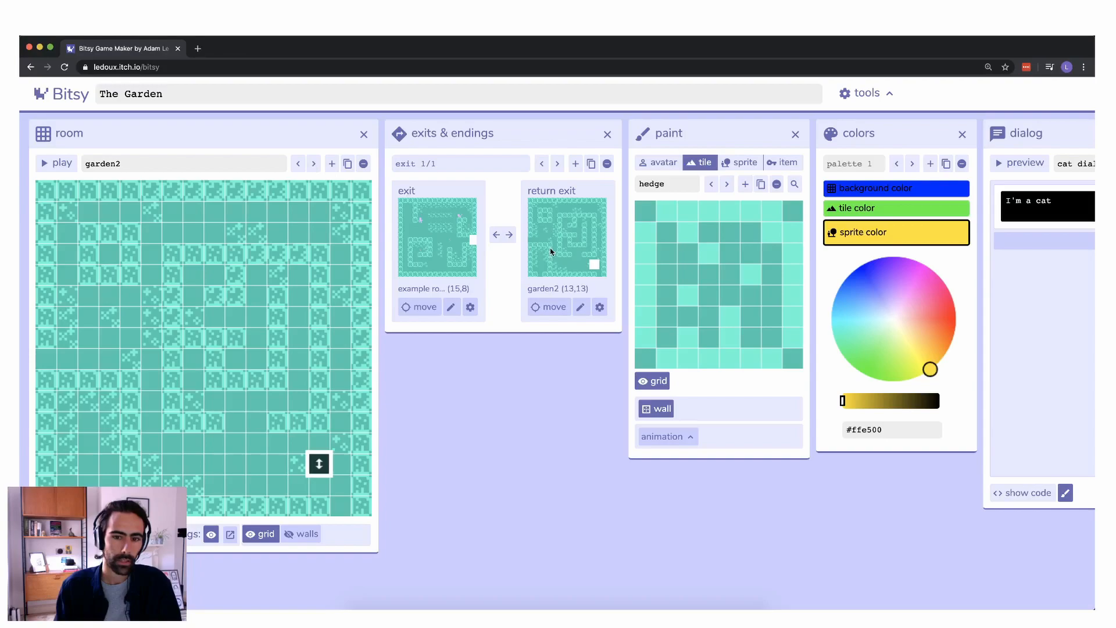
{"action": "mouse_move", "coordinate": [319, 467]}
{"action": "left_mouse_down"}
{"action": "mouse_move", "coordinate": [236, 325]}
{"action": "mouse_move", "coordinate": [47, 317]}
{"action": "mouse_move", "coordinate": [49, 356]}
{"action": "left_mouse_up"}
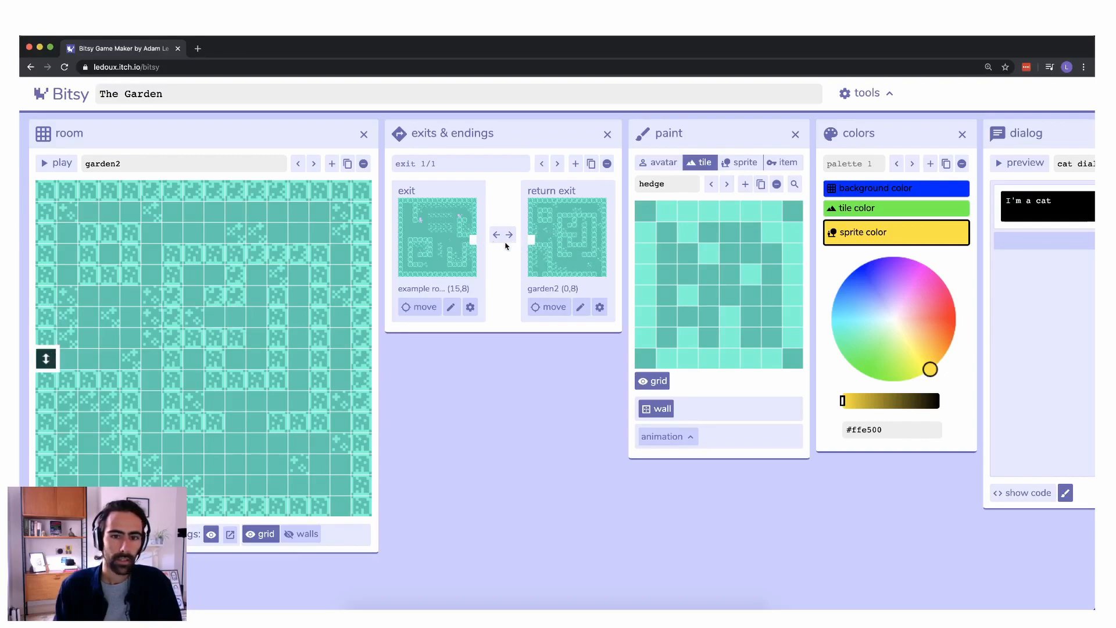
Step: Playtest the game by walking the avatar to the new exit and crossing back and forth between the example room and garden2
{"action": "left_click", "coordinate": [58, 163]}
{"action": "key", "text": "Down"}
{"action": "key", "text": "Down"}
{"action": "key", "text": "Down"}
{"action": "key", "text": "Right"}
{"action": "key", "text": "Right"}
{"action": "key", "text": "Right"}
{"action": "key", "text": "Right"}
{"action": "key", "text": "Right"}
{"action": "key", "text": "Down"}
{"action": "key", "text": "Right"}
{"action": "key", "text": "Right"}
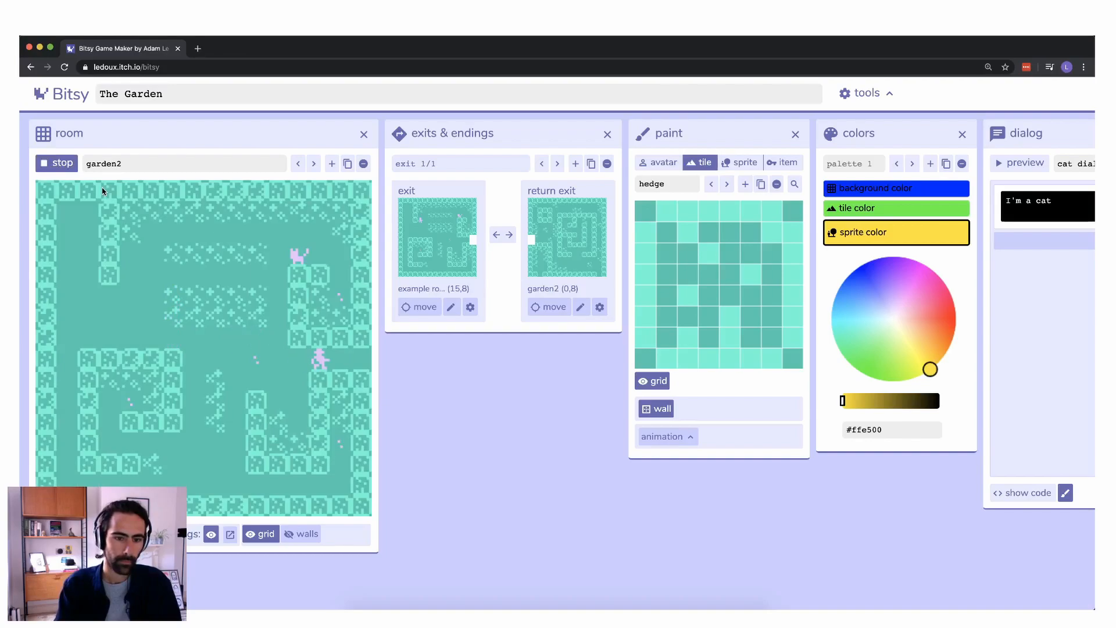
{"action": "key", "text": "Right"}
{"action": "key", "text": "Right"}
{"action": "key", "text": "Right"}
{"action": "key", "text": "Right"}
{"action": "key", "text": "Left"}
{"action": "key", "text": "Left"}
{"action": "key", "text": "Left"}
{"action": "key", "text": "Right"}
{"action": "key", "text": "Right"}
{"action": "key", "text": "Right"}
{"action": "key", "text": "Left"}
{"action": "key", "text": "Left"}
{"action": "key", "text": "Left"}
{"action": "key", "text": "Right"}
{"action": "key", "text": "Right"}
{"action": "key", "text": "Right"}
Step: Walk the avatar through the garden2 maze towards its lower-right corner, and stop the playtest
{"action": "key", "text": "Up"}
{"action": "key", "text": "Right"}
{"action": "key", "text": "Right"}
{"action": "key", "text": "Right"}
{"action": "key", "text": "Down"}
{"action": "key", "text": "Down"}
{"action": "key", "text": "Down"}
{"action": "key", "text": "Down"}
{"action": "key", "text": "Down"}
{"action": "key", "text": "Down"}
{"action": "key", "text": "Right"}
{"action": "key", "text": "Right"}
{"action": "key", "text": "Right"}
{"action": "key", "text": "Right"}
{"action": "key", "text": "Right"}
{"action": "key", "text": "Right"}
{"action": "key", "text": "Right"}
{"action": "key", "text": "Right"}
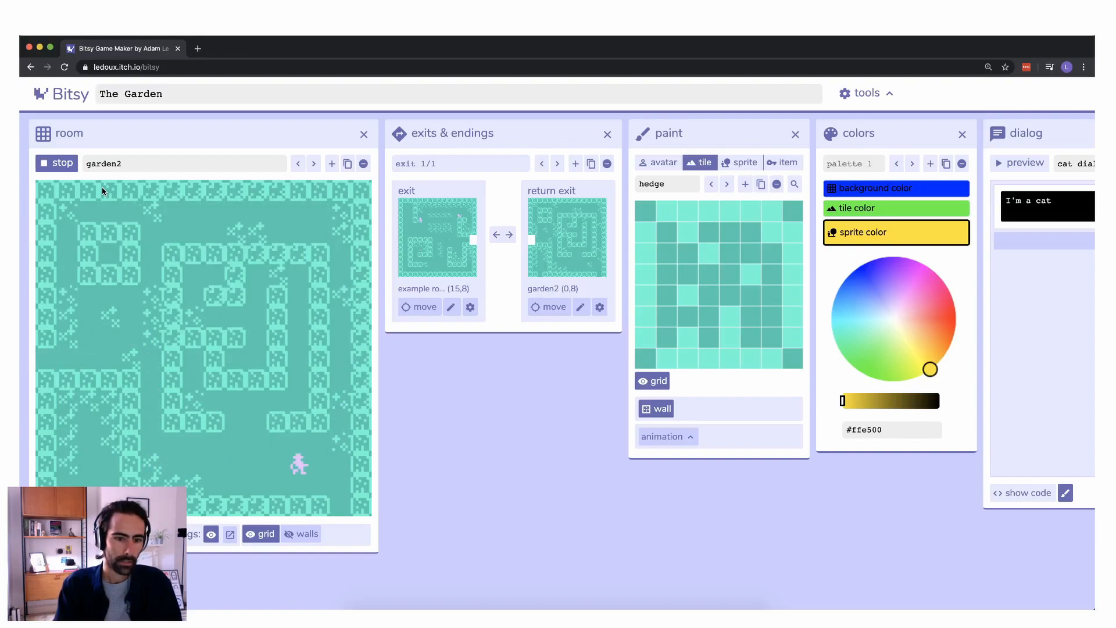
{"action": "key", "text": "Down"}
{"action": "key", "text": "Right"}
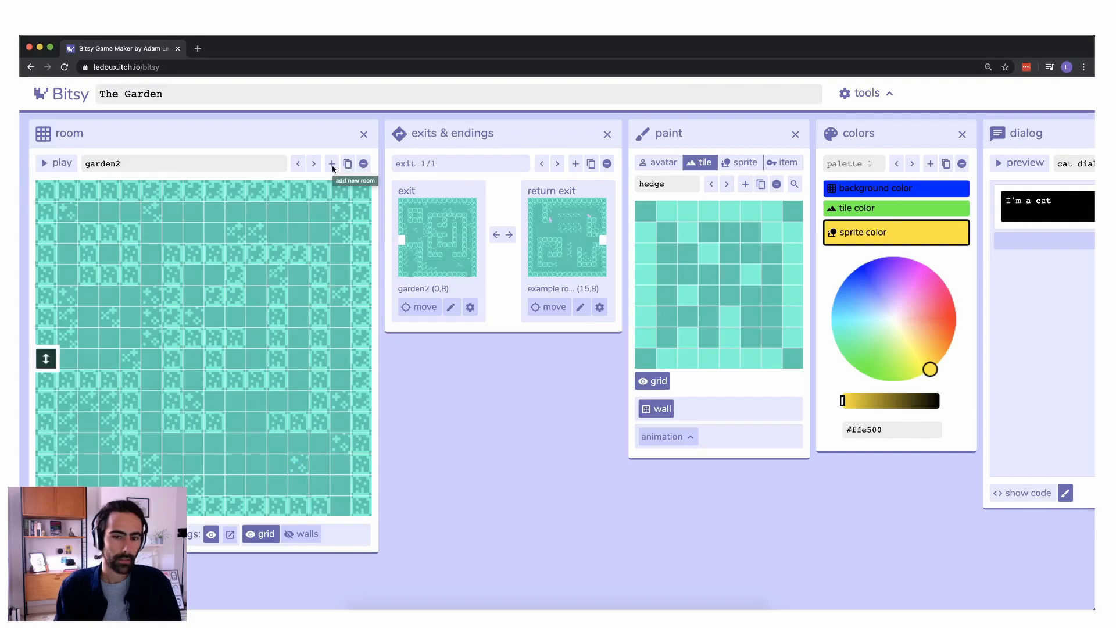
Step: Add a new room and name it garden3
{"action": "left_click", "coordinate": [332, 163]}
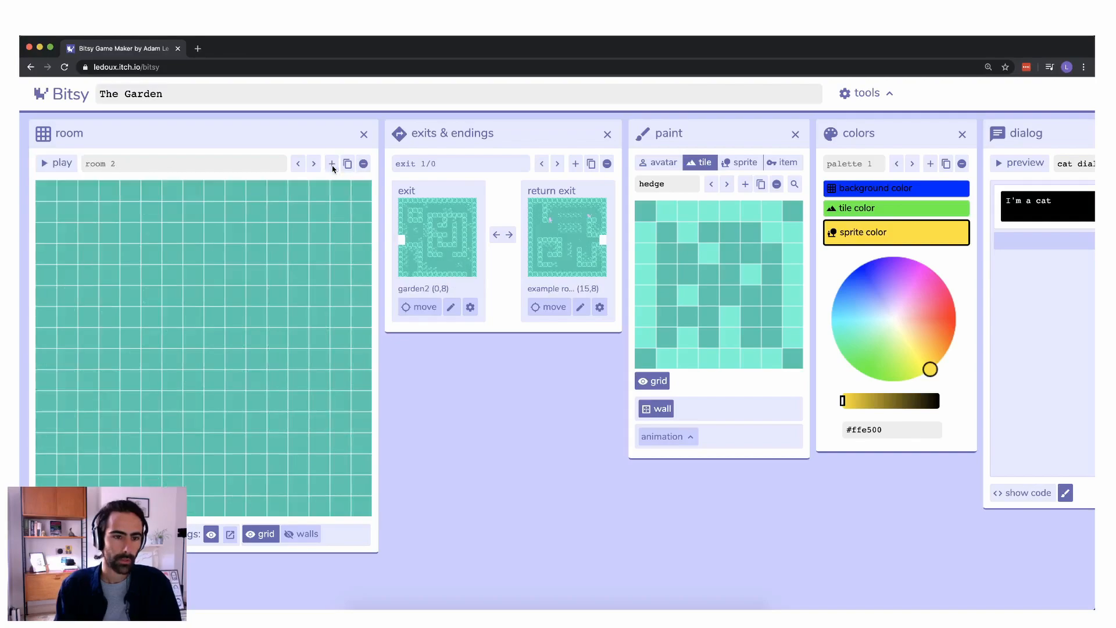
{"action": "left_click", "coordinate": [248, 160]}
{"action": "type", "text": "garden3"}
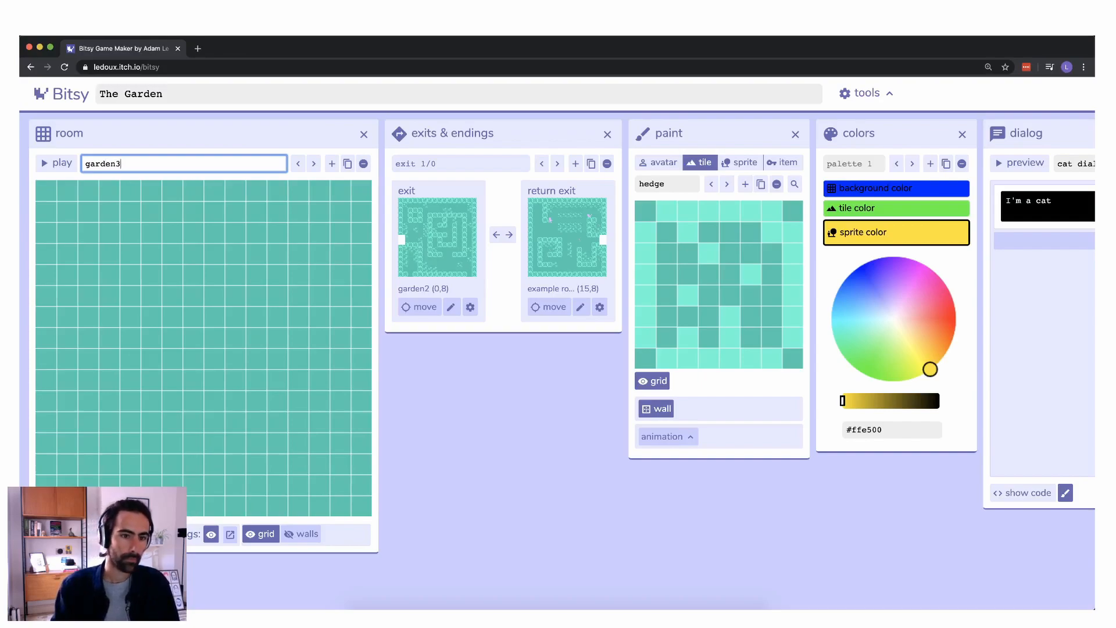
Step: Border garden3 with hedge tiles along its right, bottom and top edges, leaving top-edge gaps in the third and fifteenth columns
{"action": "left_click_drag", "start_coordinate": [723, 137], "coordinate": [481, 132]}
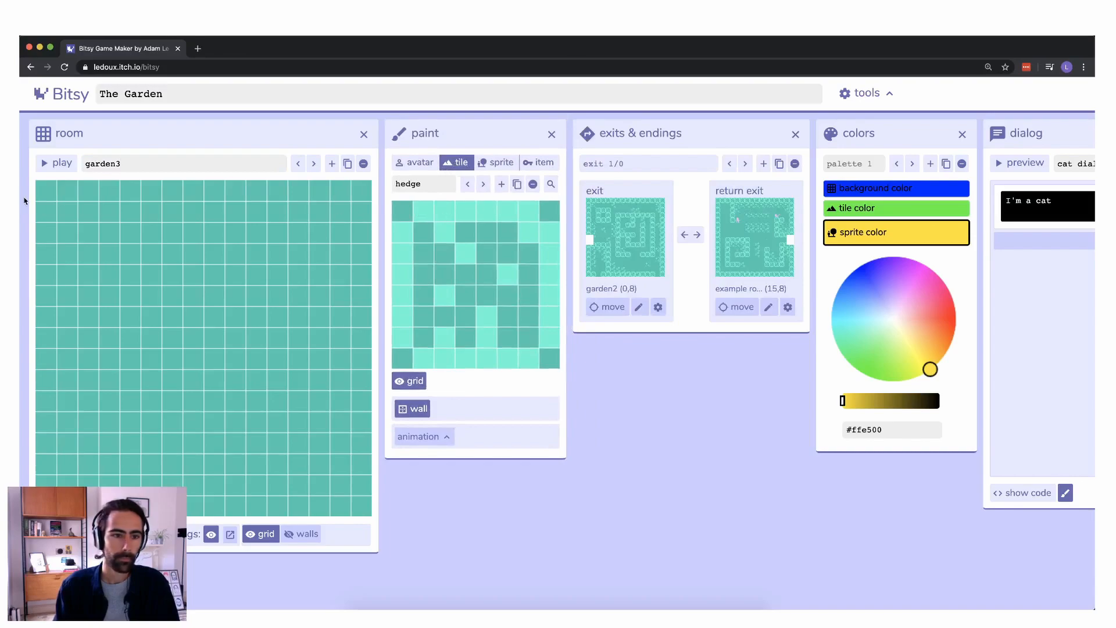
{"action": "left_click", "coordinate": [299, 164]}
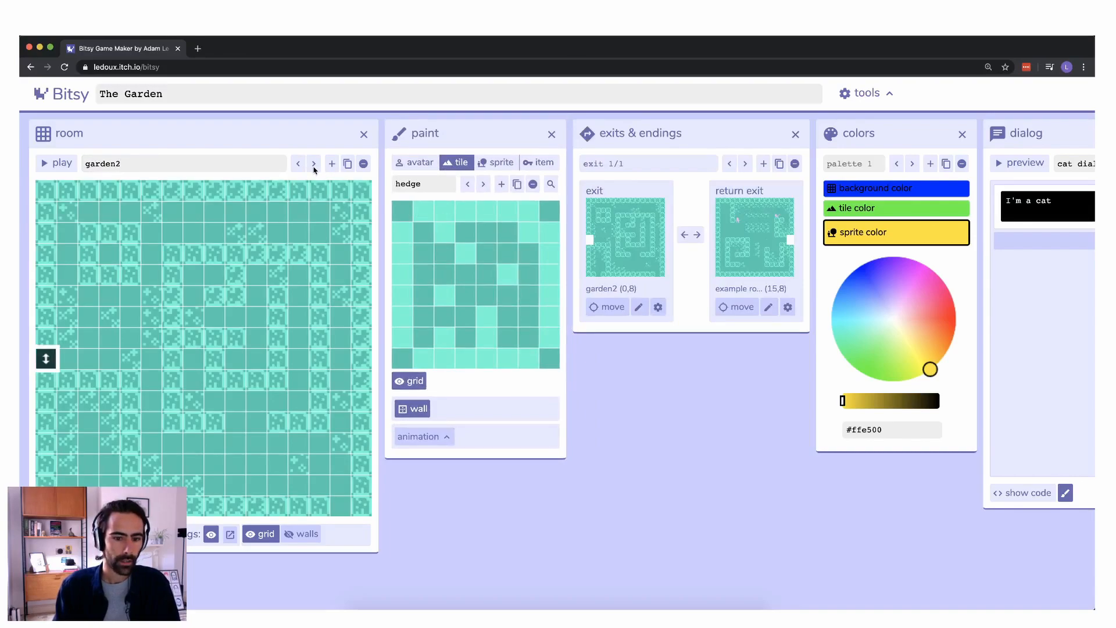
{"action": "left_click", "coordinate": [314, 166]}
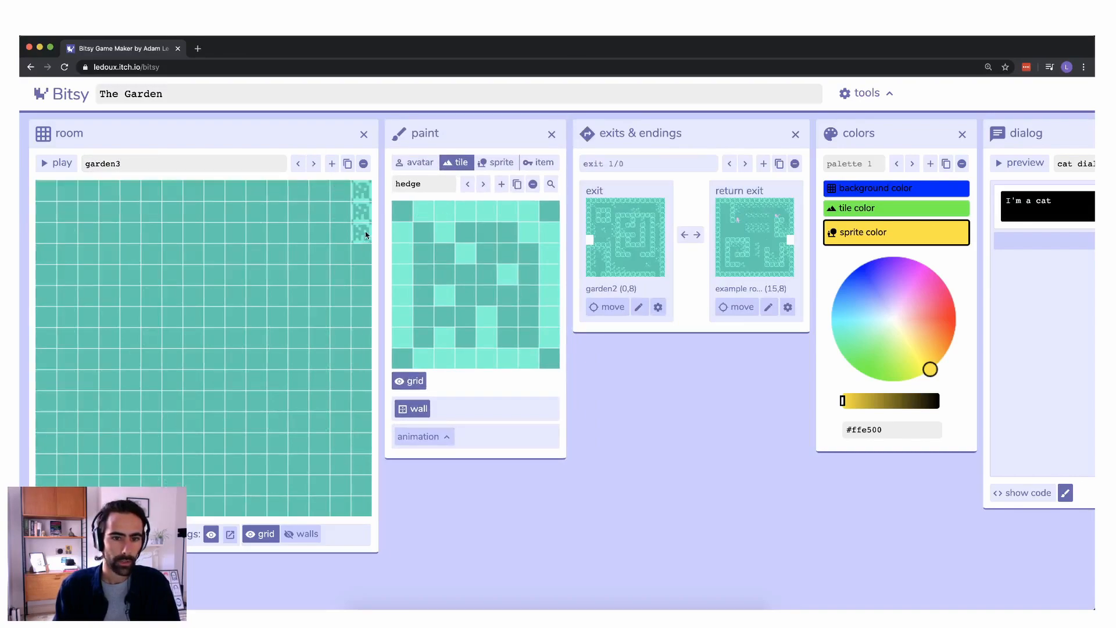
{"action": "mouse_move", "coordinate": [361, 314]}
{"action": "left_mouse_down"}
{"action": "mouse_move", "coordinate": [362, 518]}
{"action": "mouse_move", "coordinate": [192, 507]}
{"action": "left_mouse_up"}
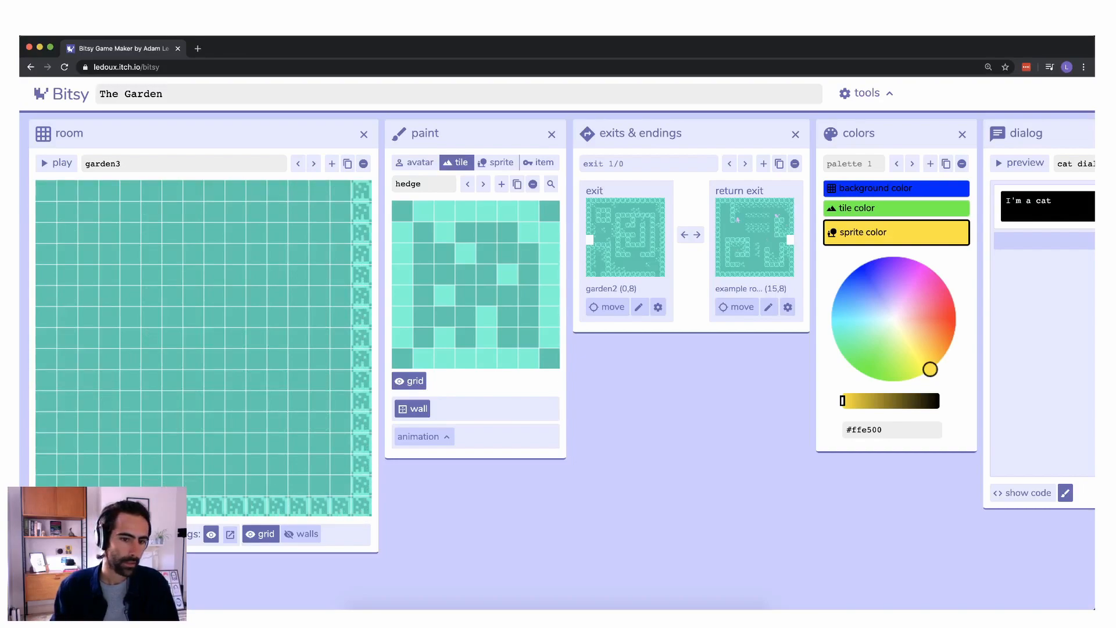
{"action": "left_click", "coordinate": [298, 164]}
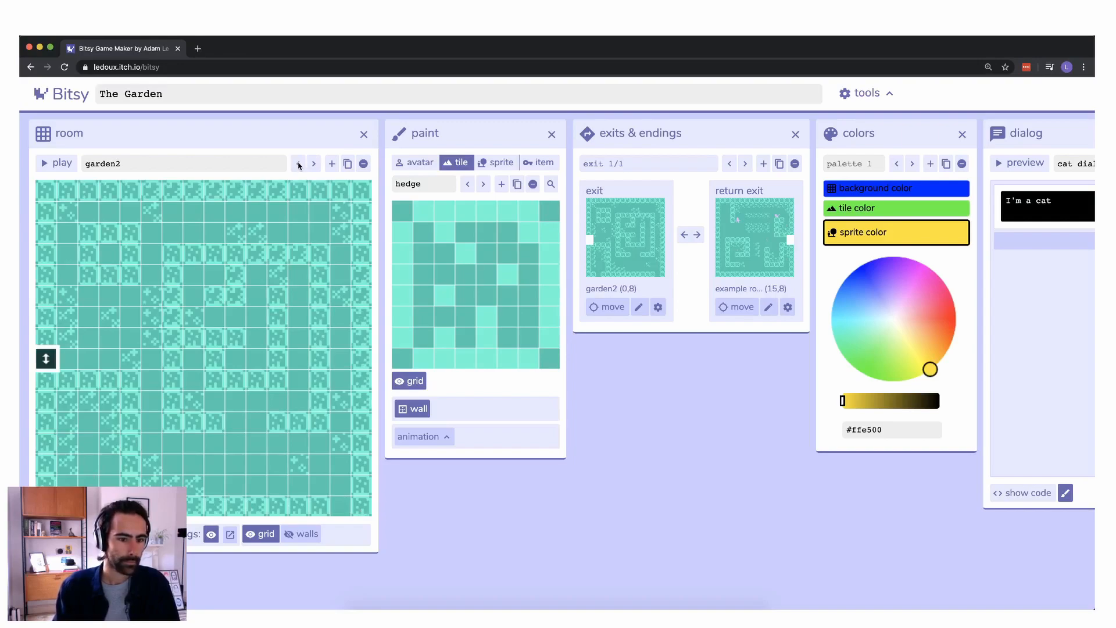
{"action": "left_click", "coordinate": [314, 163]}
{"action": "left_click_drag", "start_coordinate": [111, 191], "coordinate": [153, 195]}
{"action": "left_click_drag", "start_coordinate": [67, 195], "coordinate": [47, 195]}
{"action": "left_click_drag", "start_coordinate": [173, 192], "coordinate": [319, 190]}
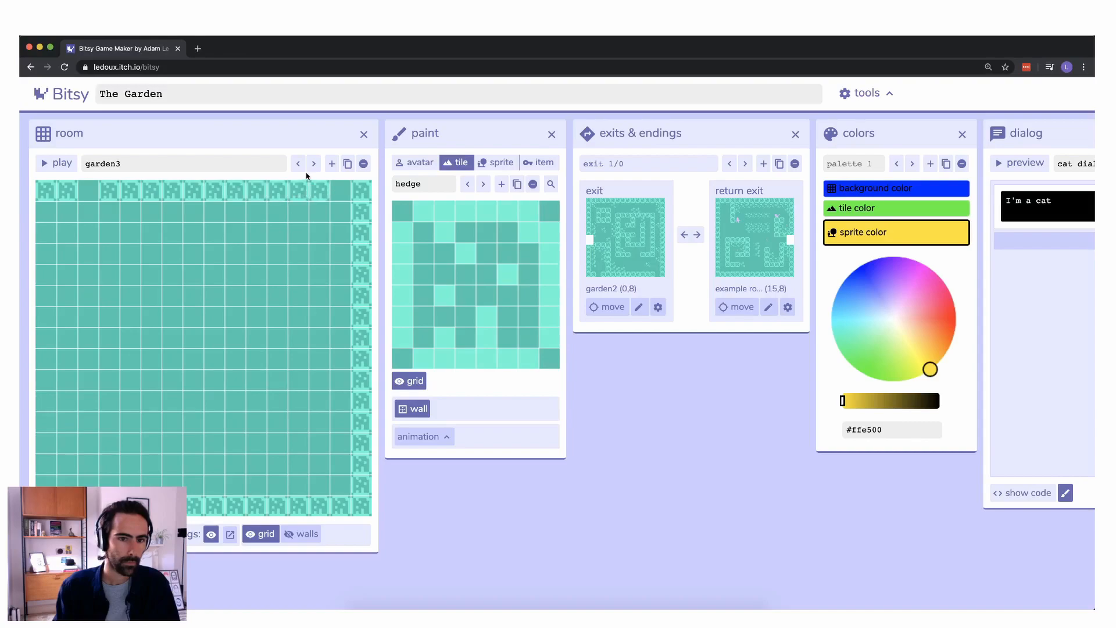
Step: Complete the garden3 maze with nested rings of hedge and hedge2 tiles, and scatter flower tiles along its paths
{"action": "left_click", "coordinate": [299, 165]}
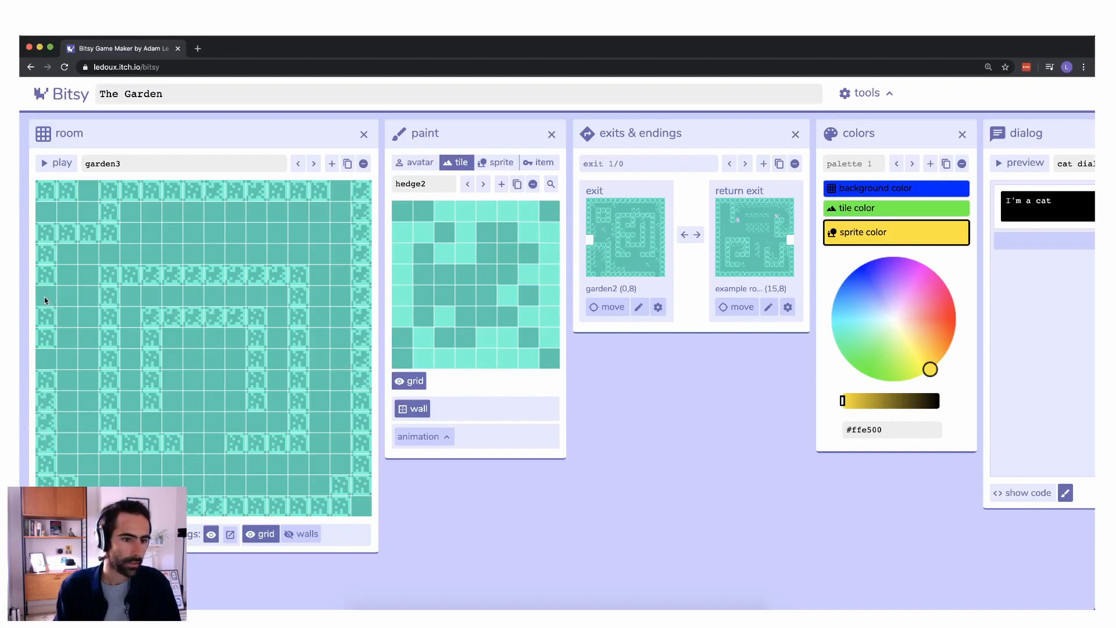
{"action": "left_click", "coordinate": [48, 199]}
{"action": "left_click", "coordinate": [50, 199]}
{"action": "left_click", "coordinate": [482, 184]}
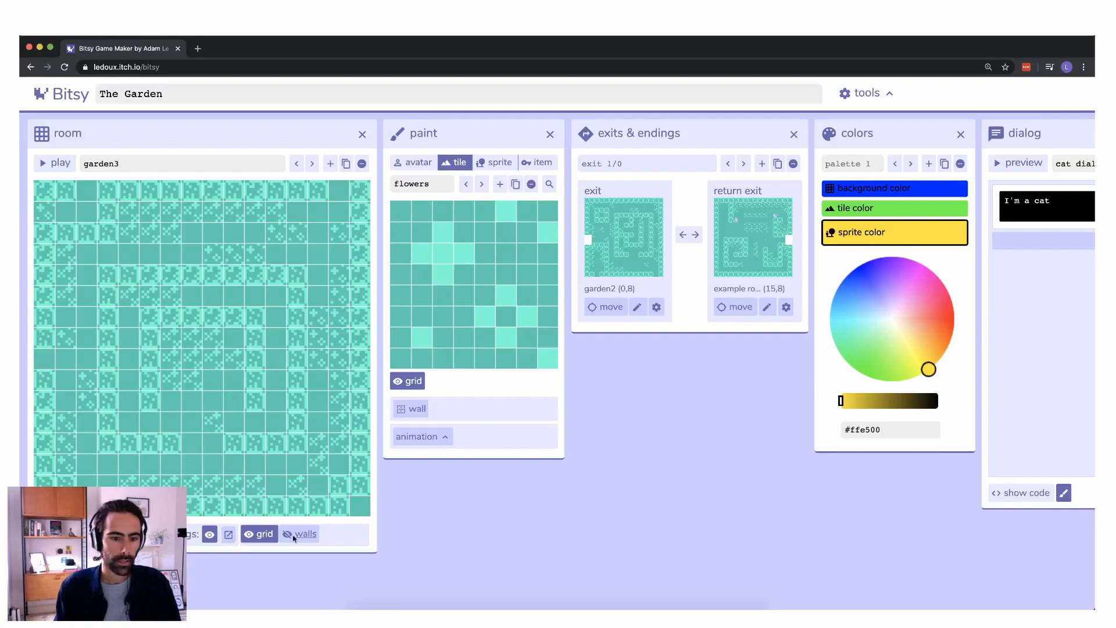
Step: Add a two-way exit linking the bottom gap at (14,15) in garden2 with the top gap at (14,0) in garden3
{"action": "left_click", "coordinate": [296, 165]}
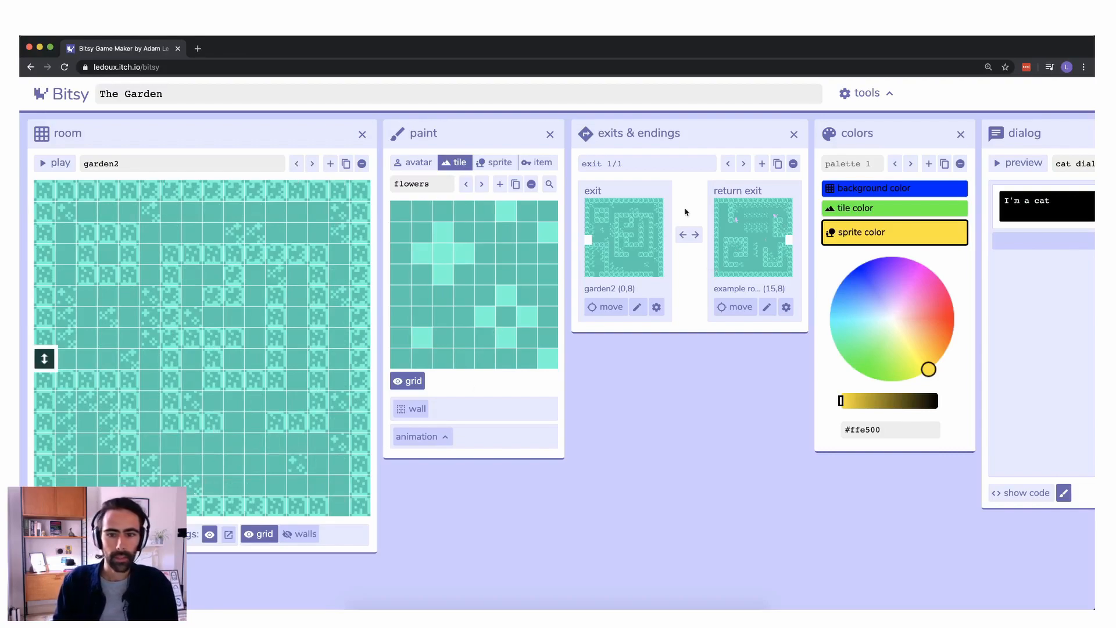
{"action": "left_click", "coordinate": [762, 164]}
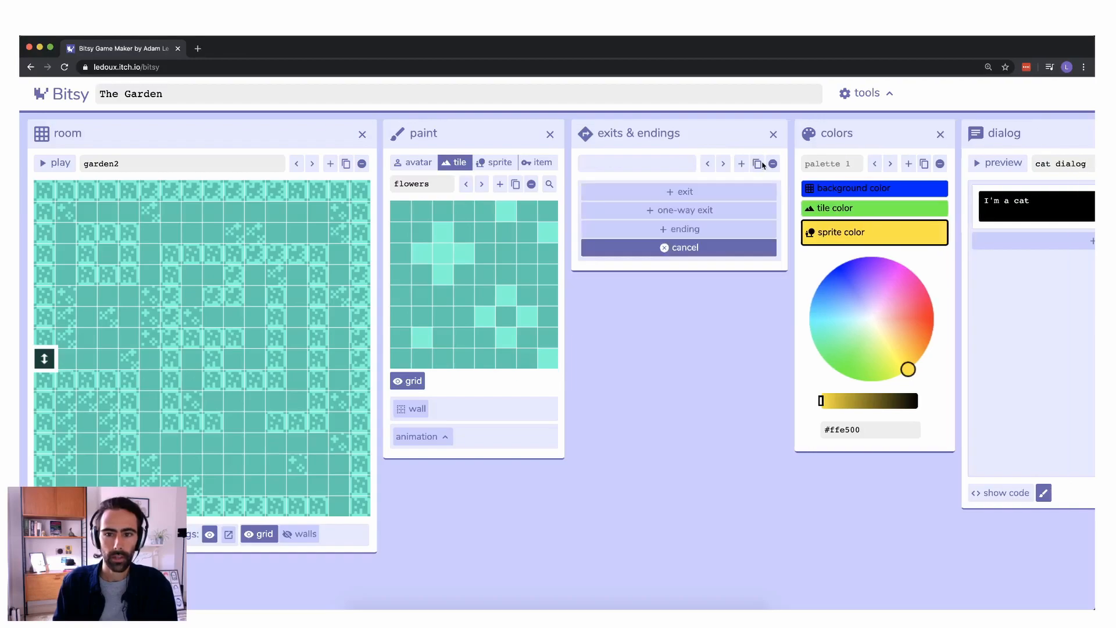
{"action": "left_click", "coordinate": [683, 194]}
{"action": "mouse_move", "coordinate": [91, 236]}
{"action": "left_mouse_down"}
{"action": "mouse_move", "coordinate": [300, 257]}
{"action": "mouse_move", "coordinate": [341, 445]}
{"action": "mouse_move", "coordinate": [332, 504]}
{"action": "left_mouse_up"}
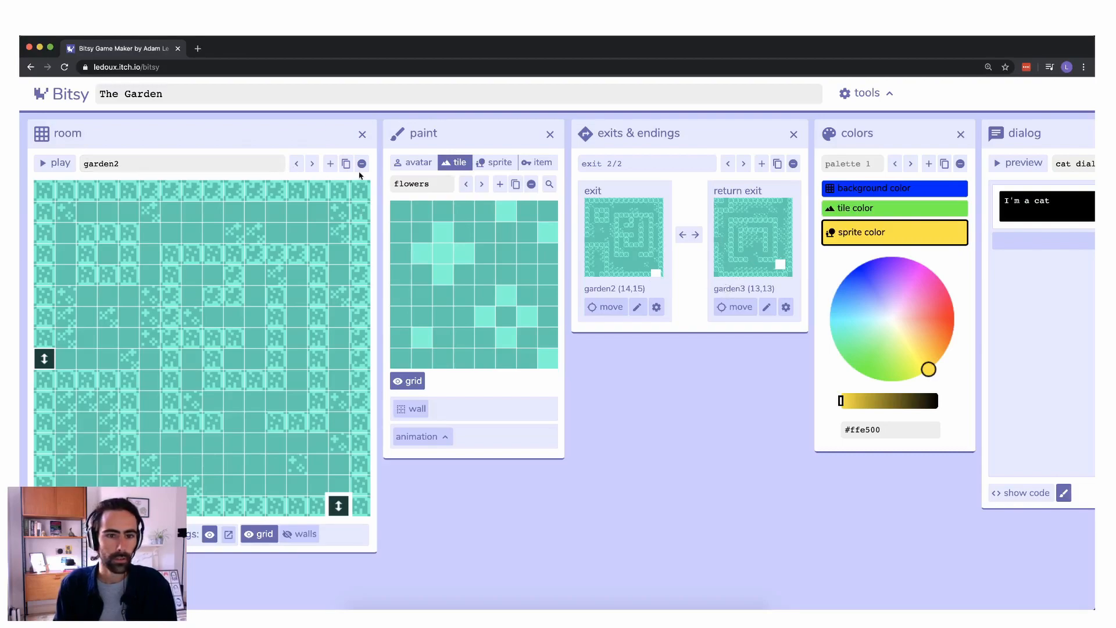
{"action": "left_click", "coordinate": [312, 164]}
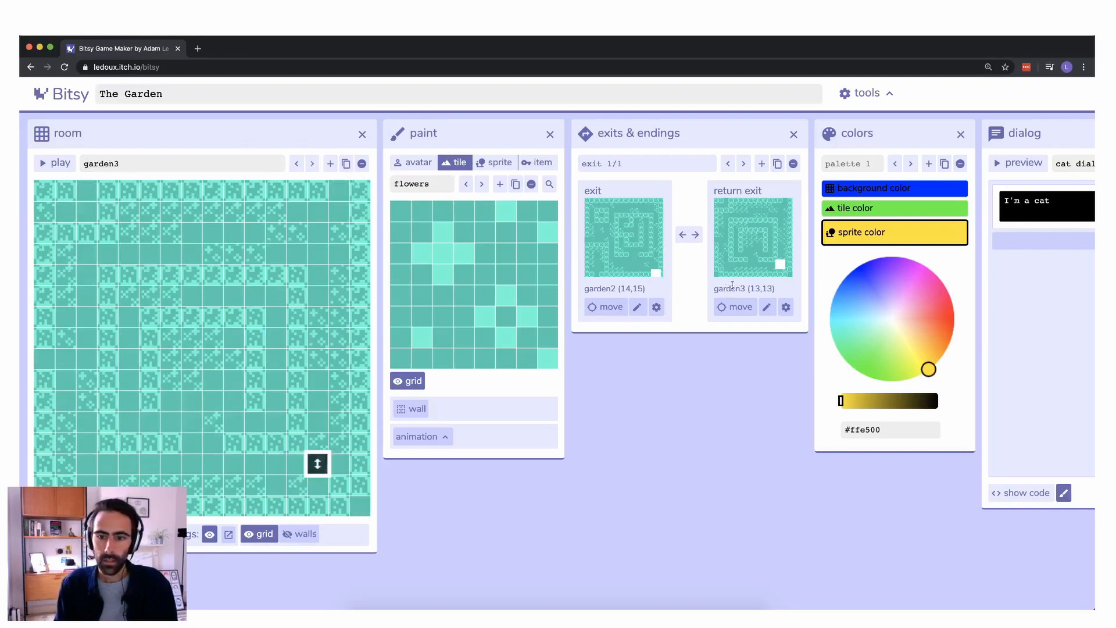
{"action": "mouse_move", "coordinate": [333, 463]}
{"action": "left_mouse_down"}
{"action": "mouse_move", "coordinate": [319, 464]}
{"action": "mouse_move", "coordinate": [317, 210]}
{"action": "mouse_move", "coordinate": [339, 190]}
{"action": "left_mouse_up"}
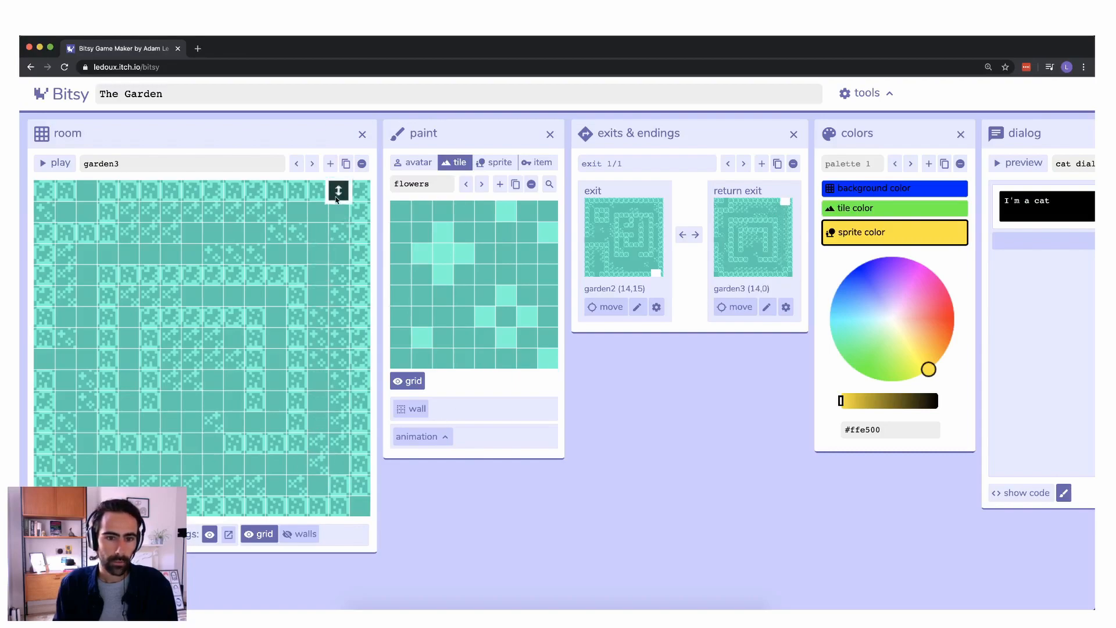
Step: Compare the exits and wall layouts of garden2, garden3 and the example room, showing the walls during the check and ending on garden3
{"action": "left_click", "coordinate": [296, 164]}
{"action": "left_click", "coordinate": [313, 164]}
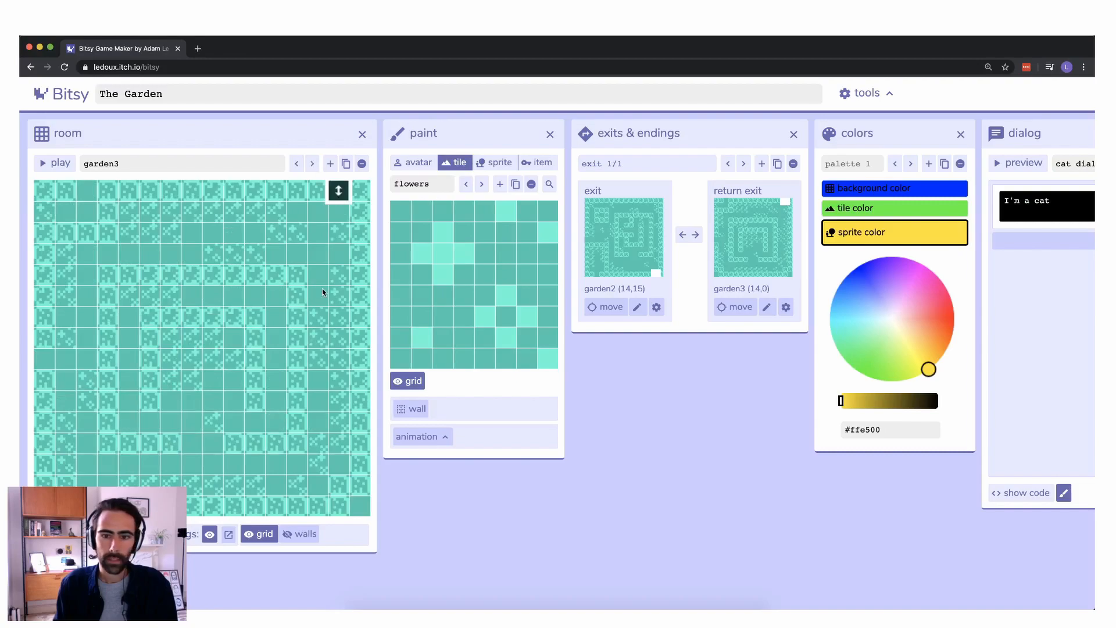
{"action": "left_click", "coordinate": [298, 164]}
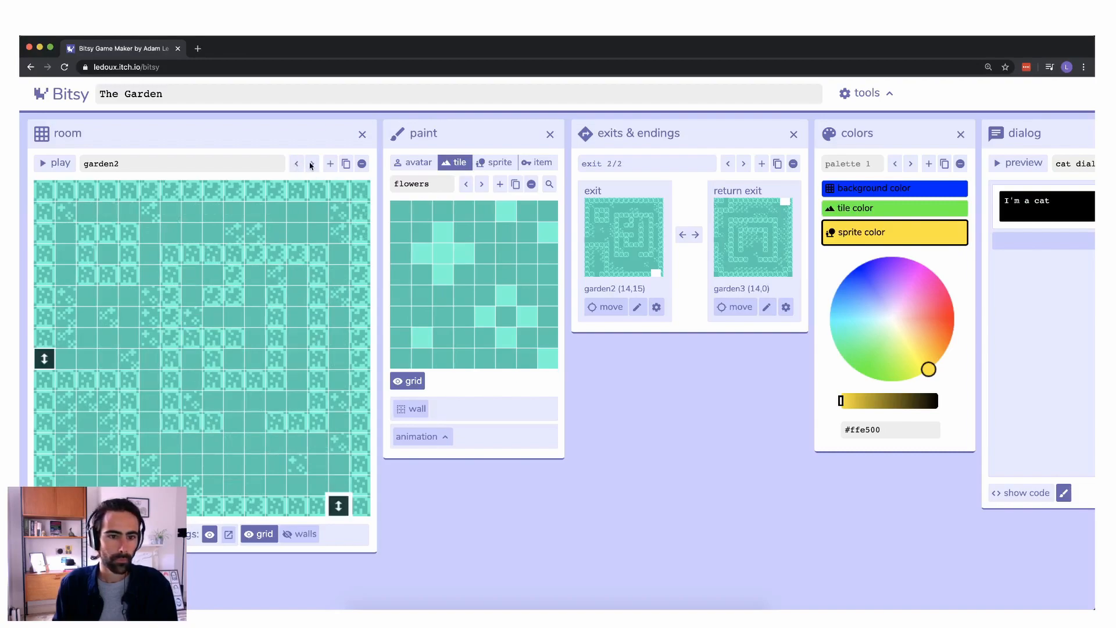
{"action": "left_click", "coordinate": [312, 164]}
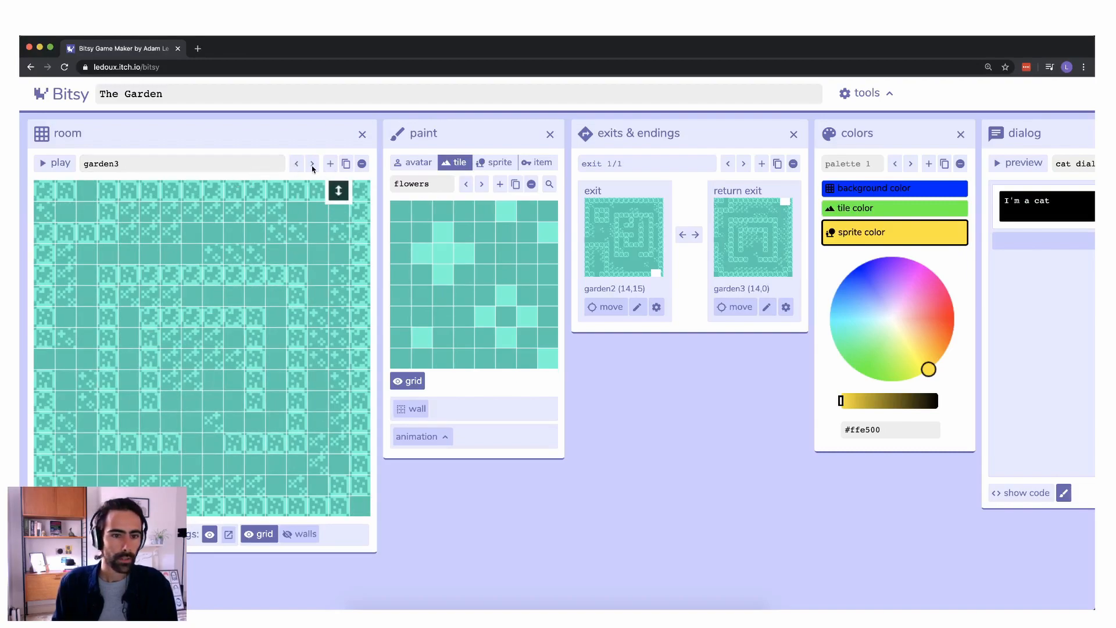
{"action": "left_click", "coordinate": [312, 165]}
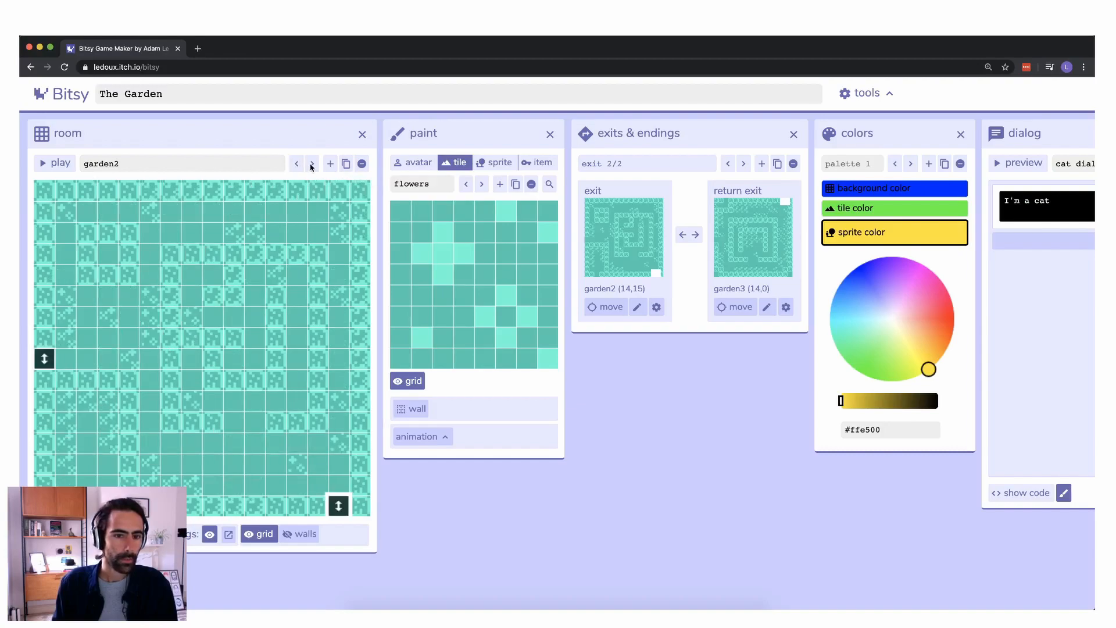
{"action": "left_click", "coordinate": [300, 535]}
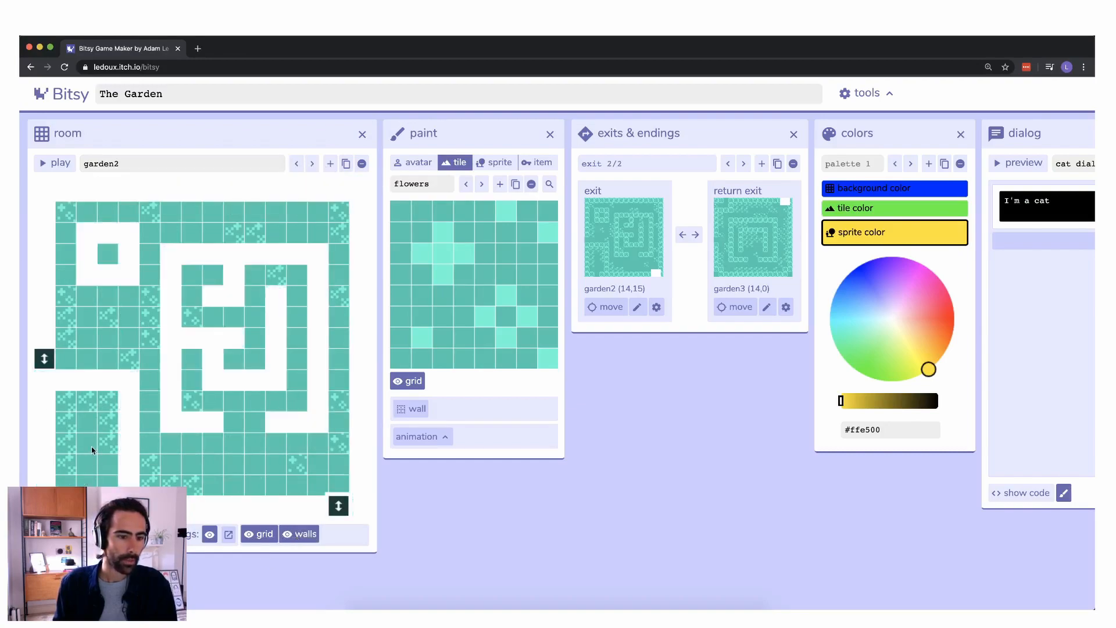
{"action": "left_click", "coordinate": [311, 164]}
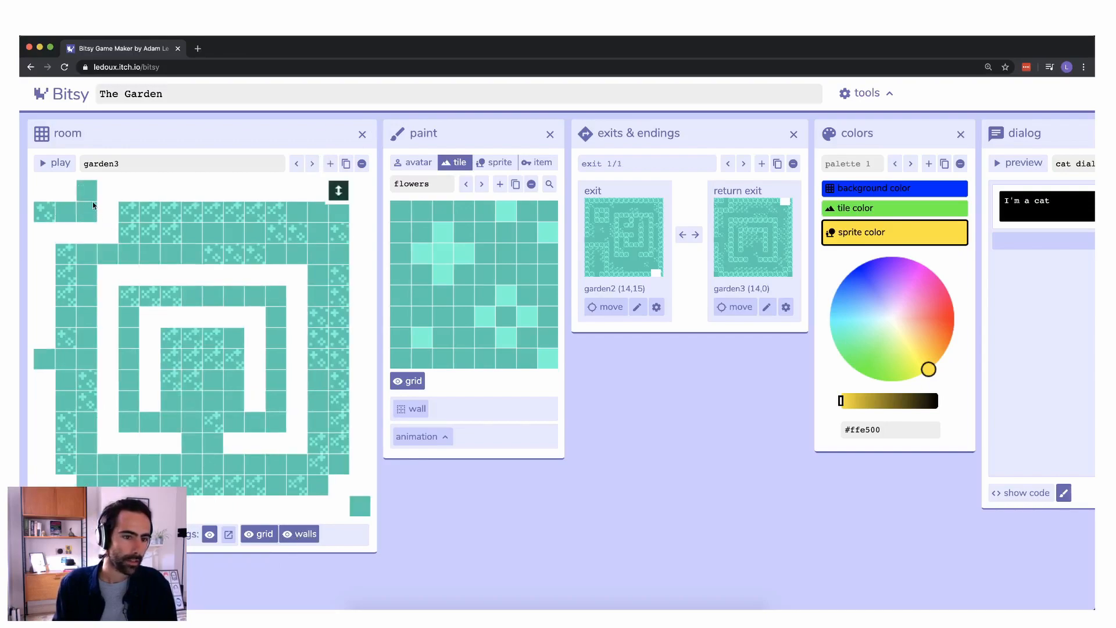
{"action": "left_click", "coordinate": [312, 163]}
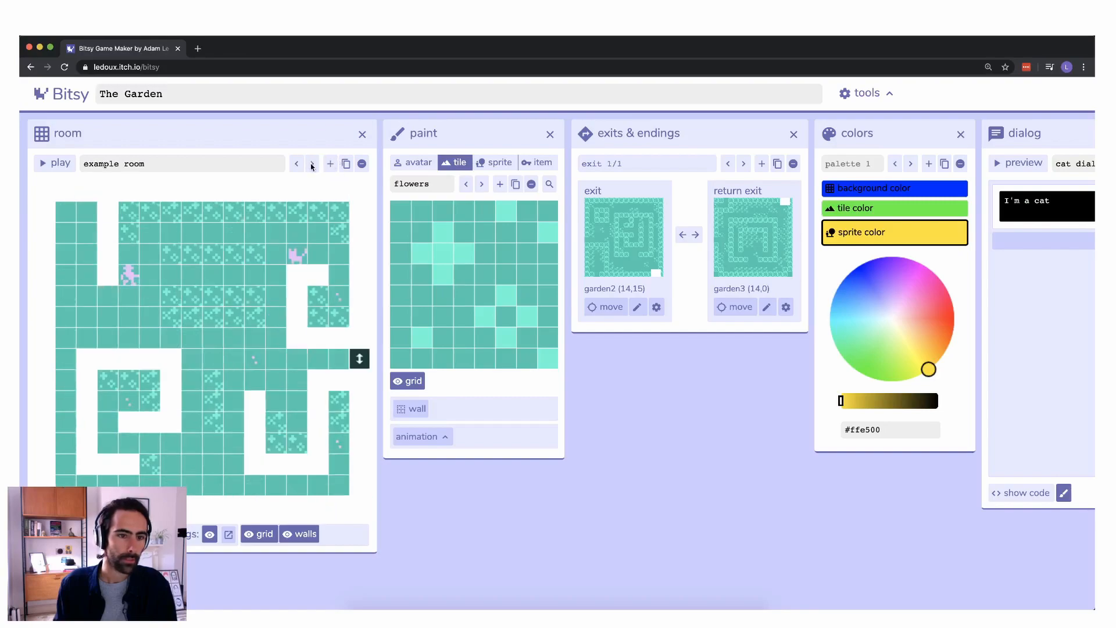
{"action": "left_click", "coordinate": [313, 163]}
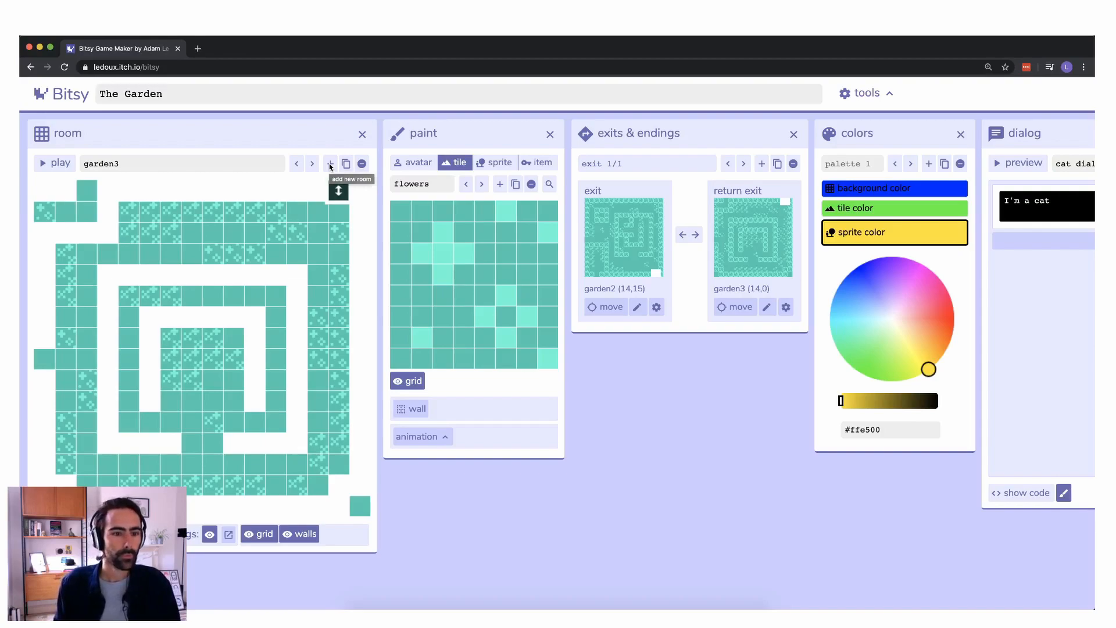
{"action": "left_click", "coordinate": [300, 533]}
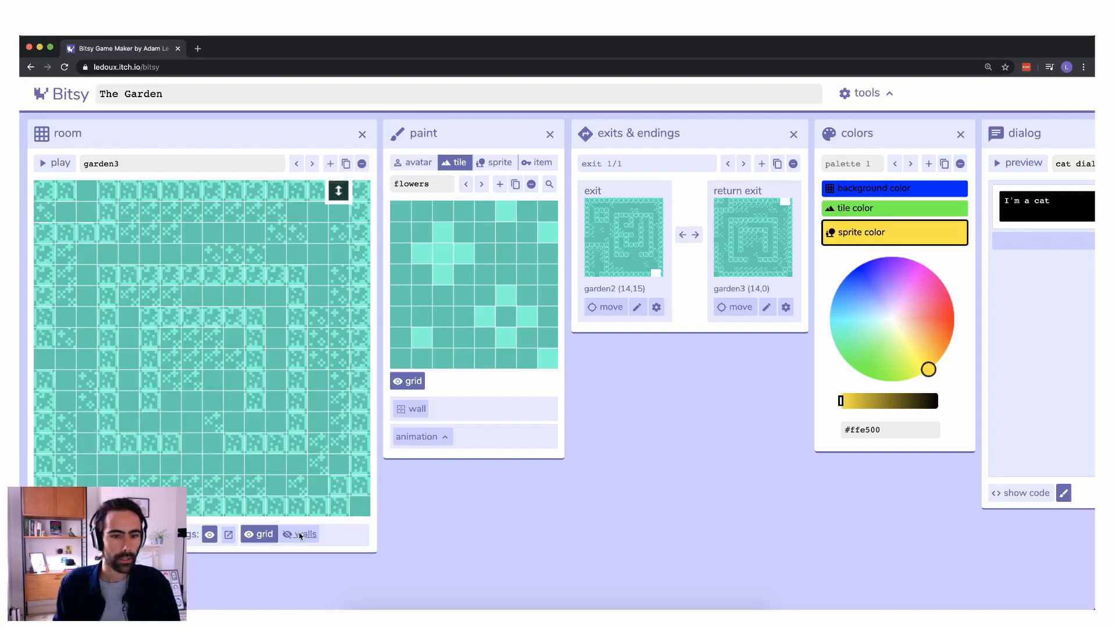
Step: Add a room named garden4 and build a hedge enclosure filled with flower tiles in its upper-right area, leaving two right-edge gaps
{"action": "left_click", "coordinate": [330, 164]}
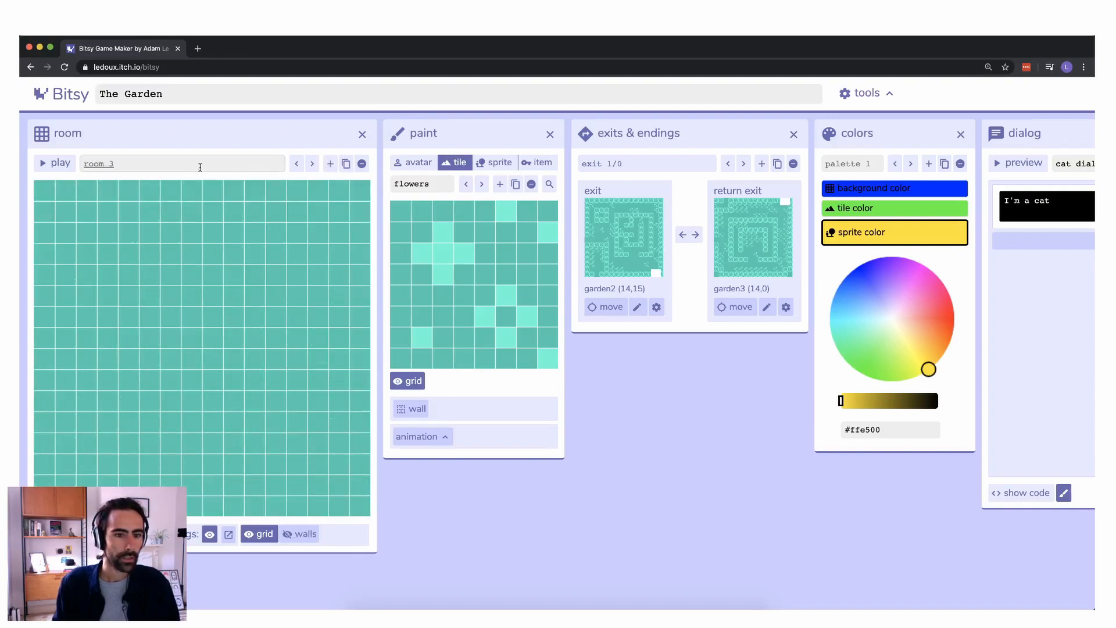
{"action": "left_click", "coordinate": [193, 166]}
{"action": "type", "text": "garden"}
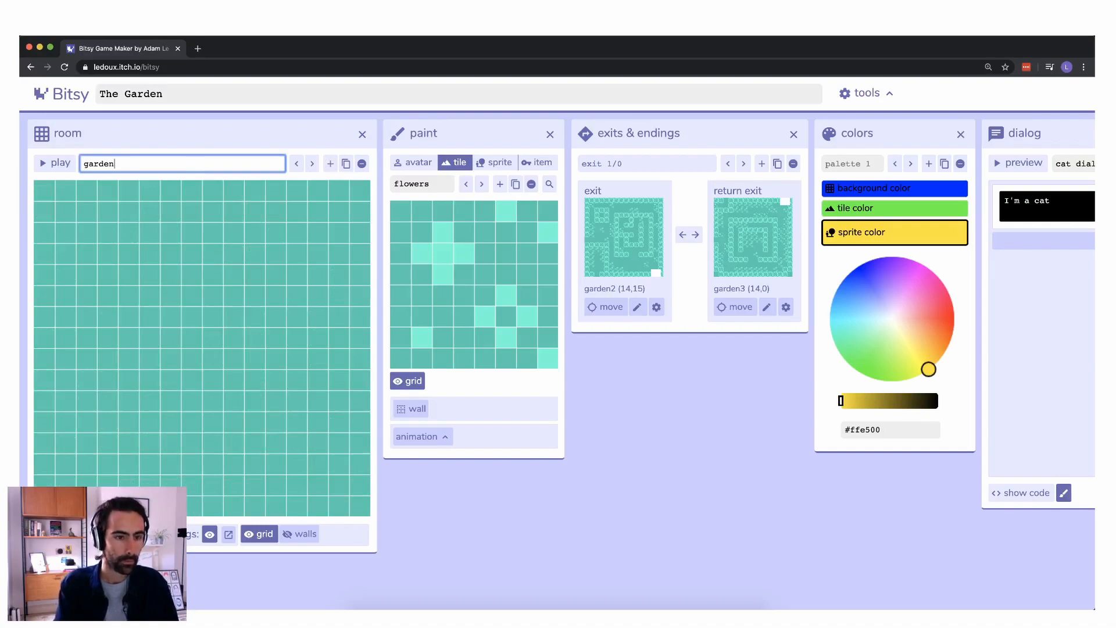
{"action": "type", "text": "4"}
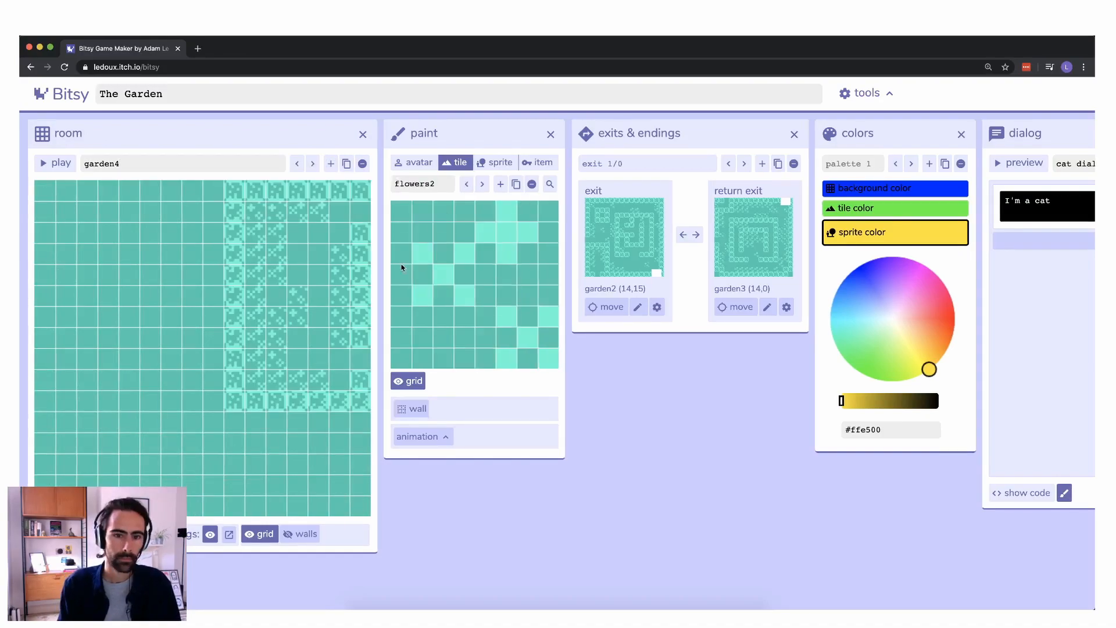
{"action": "left_click_drag", "start_coordinate": [330, 251], "coordinate": [333, 284]}
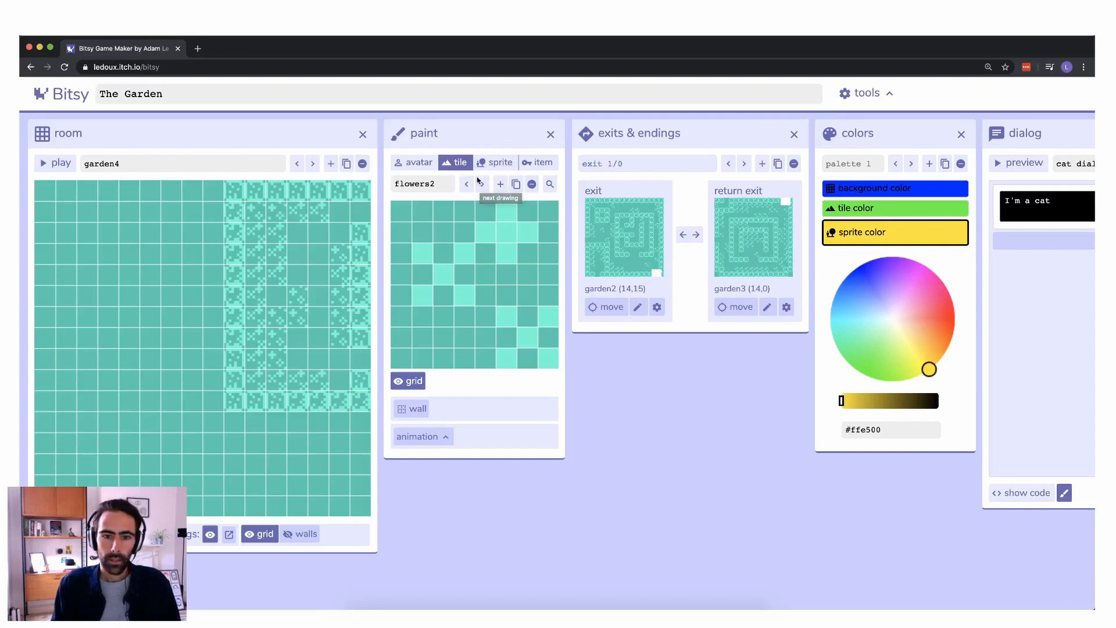
Step: Add a two-way exit linking the left-edge gap at (0,8) in garden3 with the right-edge gap at (15,8) in garden4
{"action": "left_click", "coordinate": [298, 165]}
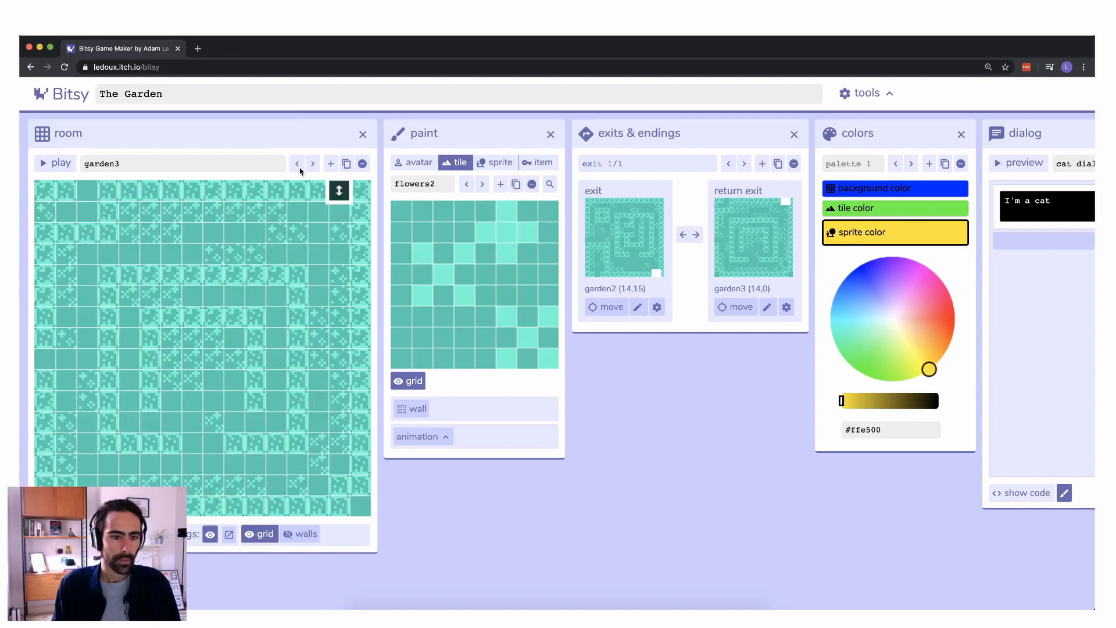
{"action": "left_click", "coordinate": [762, 164]}
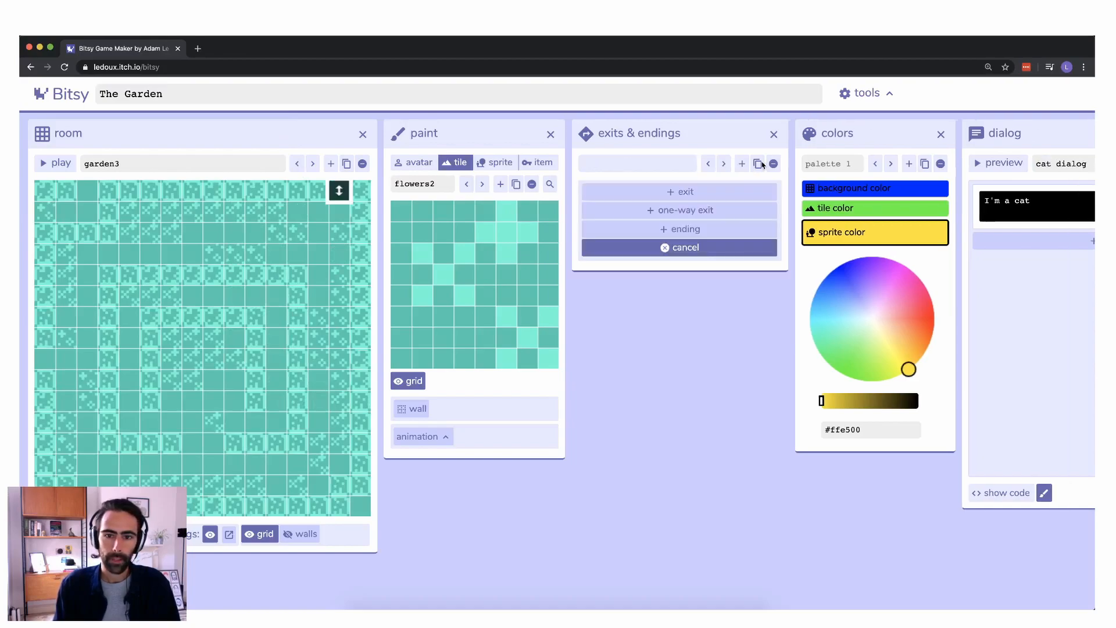
{"action": "left_click", "coordinate": [674, 195]}
{"action": "mouse_move", "coordinate": [80, 237]}
{"action": "left_mouse_down"}
{"action": "mouse_move", "coordinate": [65, 312]}
{"action": "mouse_move", "coordinate": [42, 354]}
{"action": "left_mouse_up"}
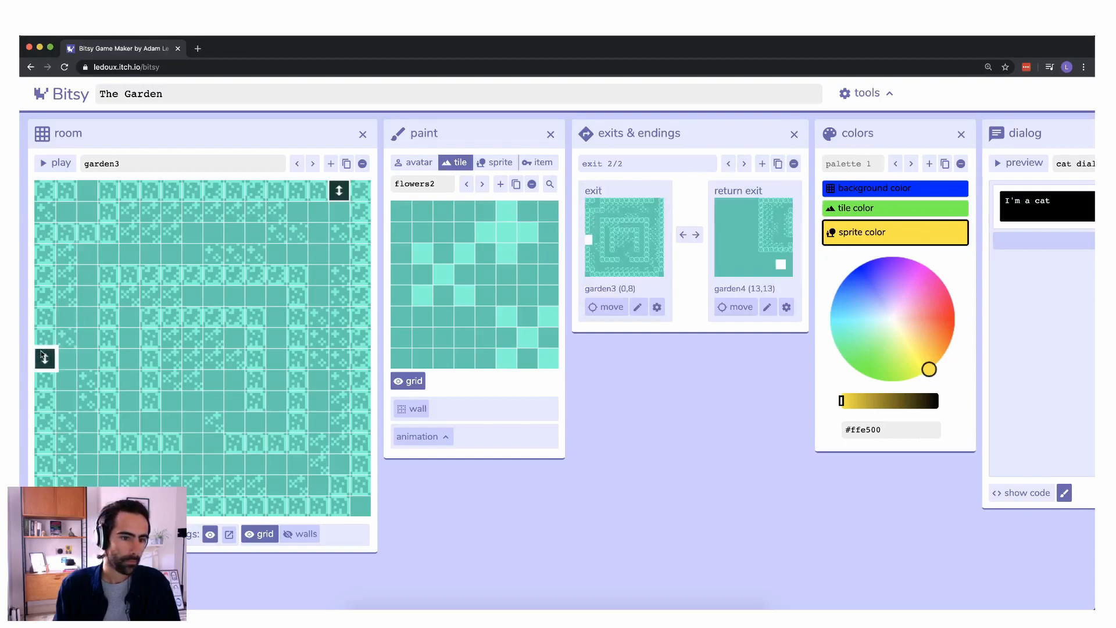
{"action": "left_click", "coordinate": [314, 164]}
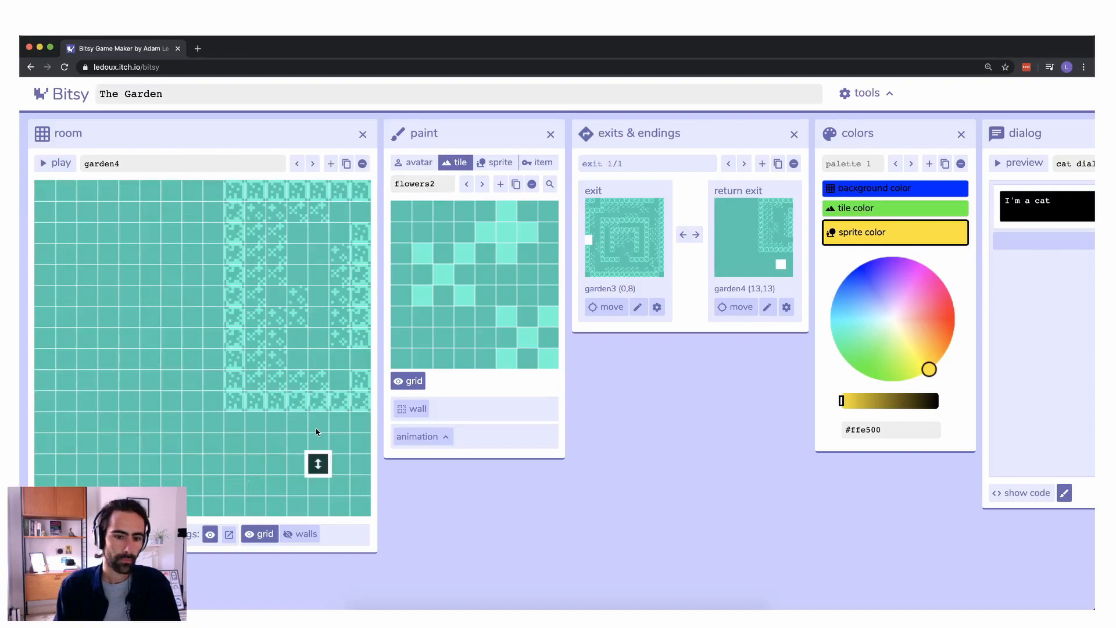
{"action": "left_click_drag", "start_coordinate": [321, 474], "coordinate": [355, 359]}
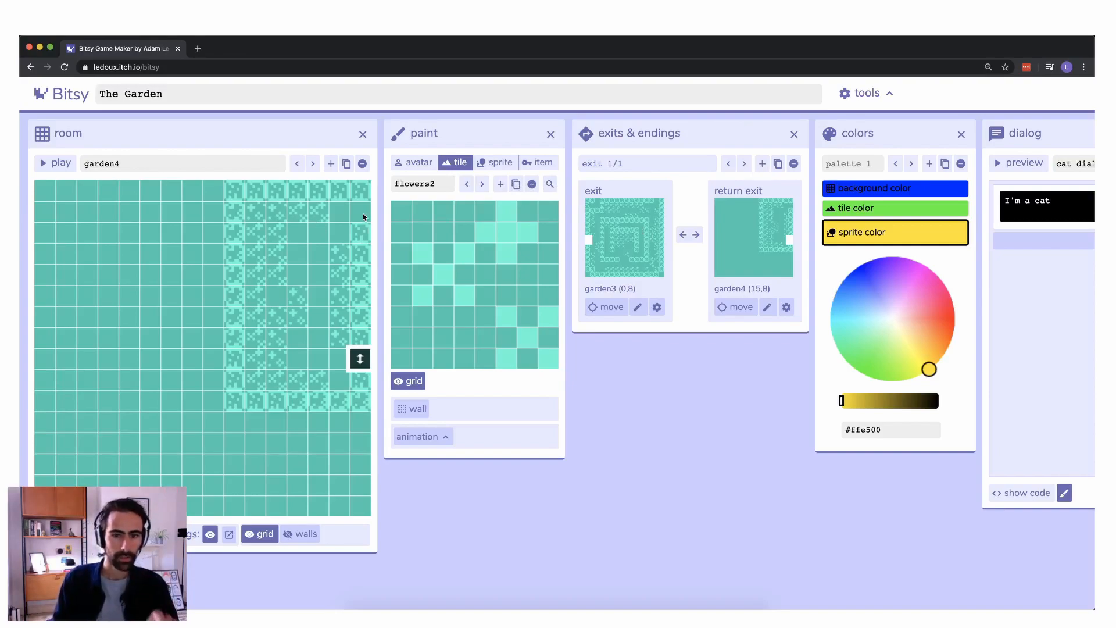
Step: Add a two-way exit linking the upper right-edge gap at (15,1) in garden4 with the left edge at (0,1) in garden3
{"action": "left_click", "coordinate": [761, 164]}
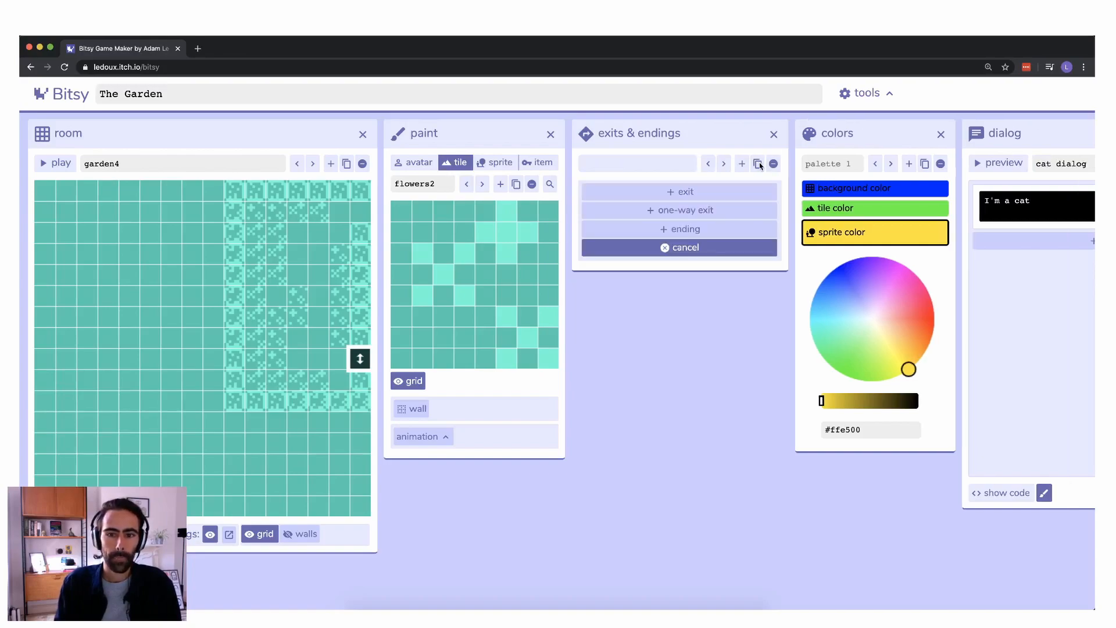
{"action": "left_click", "coordinate": [674, 195]}
{"action": "mouse_move", "coordinate": [90, 239]}
{"action": "left_mouse_down"}
{"action": "mouse_move", "coordinate": [319, 301]}
{"action": "mouse_move", "coordinate": [358, 267]}
{"action": "mouse_move", "coordinate": [357, 222]}
{"action": "left_mouse_up"}
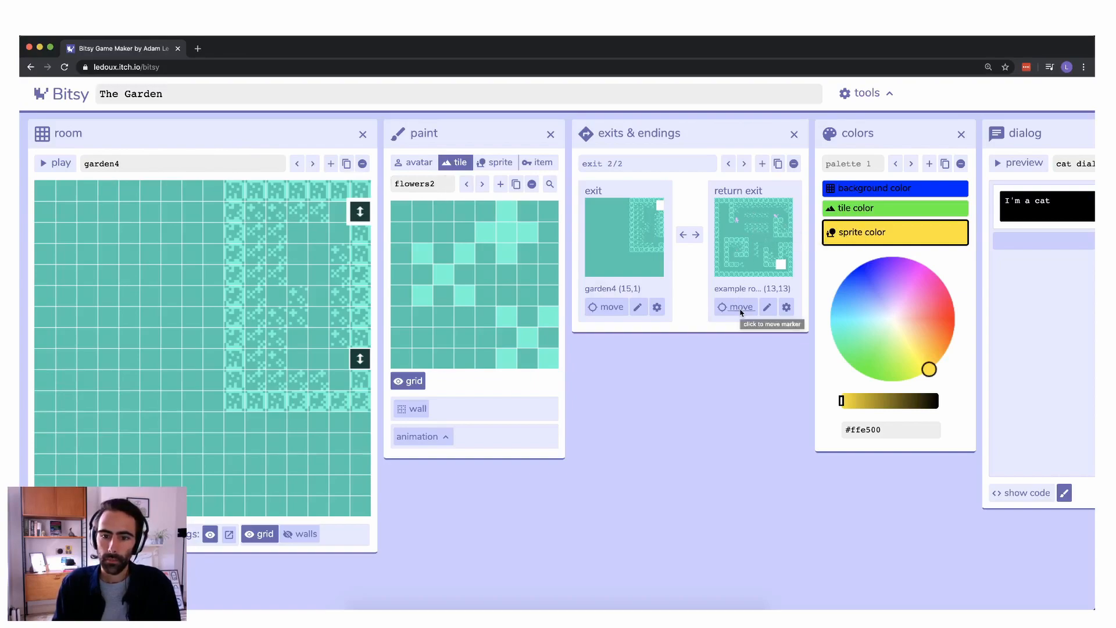
{"action": "left_click", "coordinate": [300, 166]}
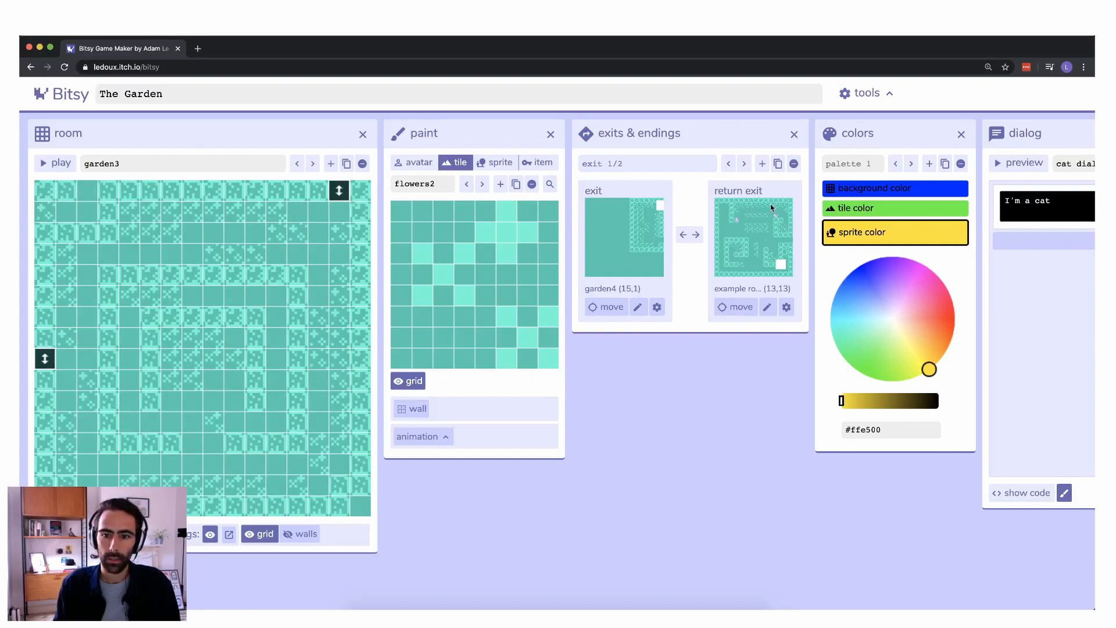
{"action": "left_click", "coordinate": [737, 308]}
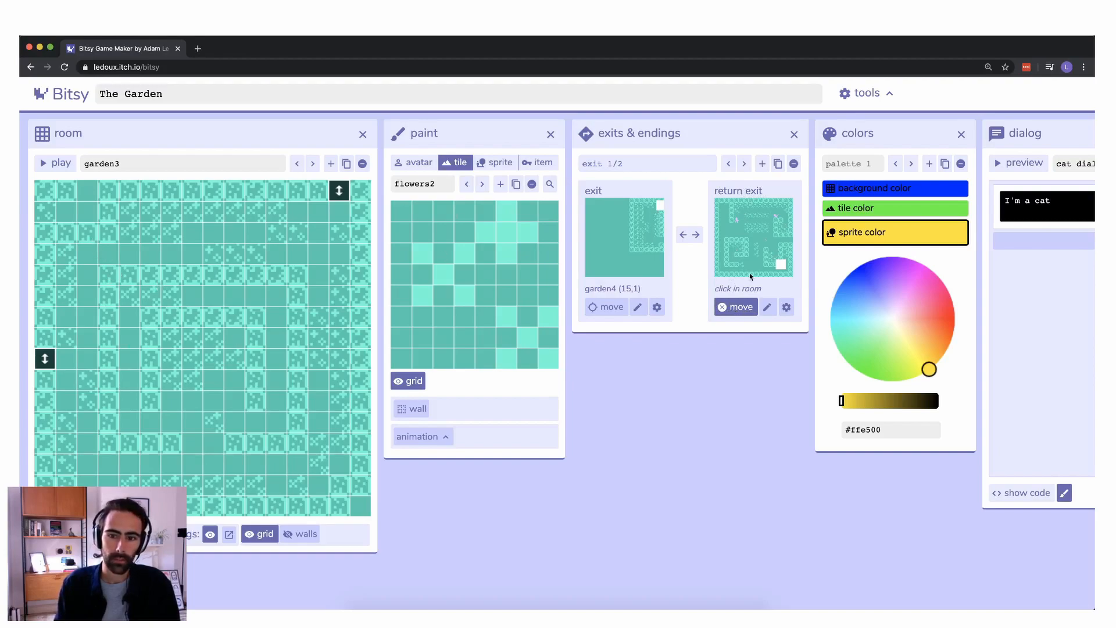
{"action": "left_click", "coordinate": [46, 213]}
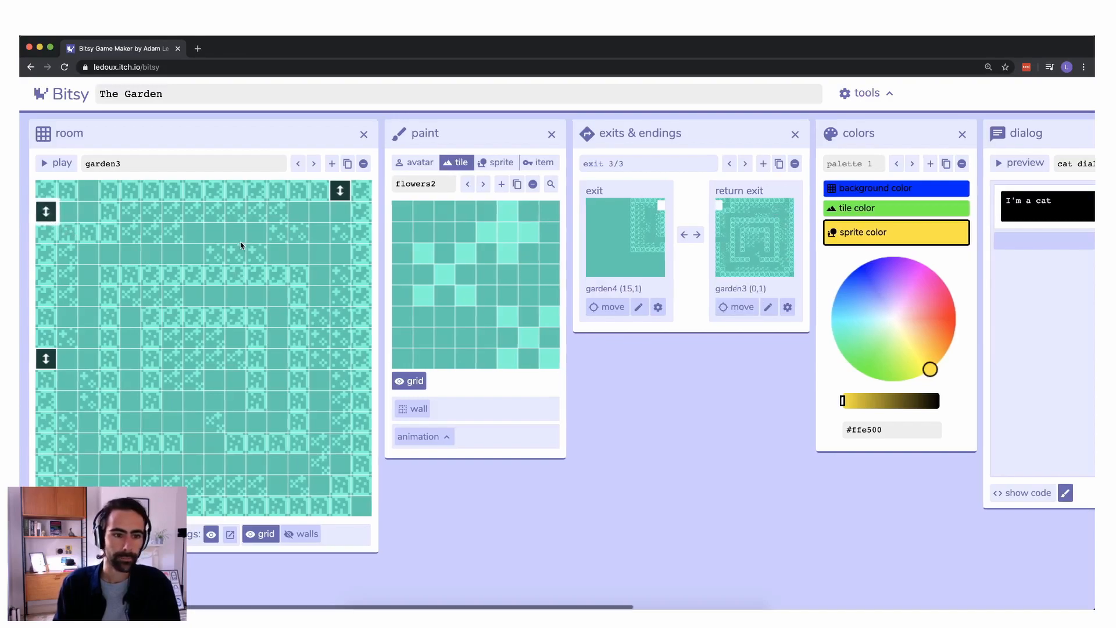
Step: Add a two-way exit linking the top-edge gap at (2,0) in garden3 with the bottom edge at (2,15) in garden2
{"action": "left_click", "coordinate": [763, 164]}
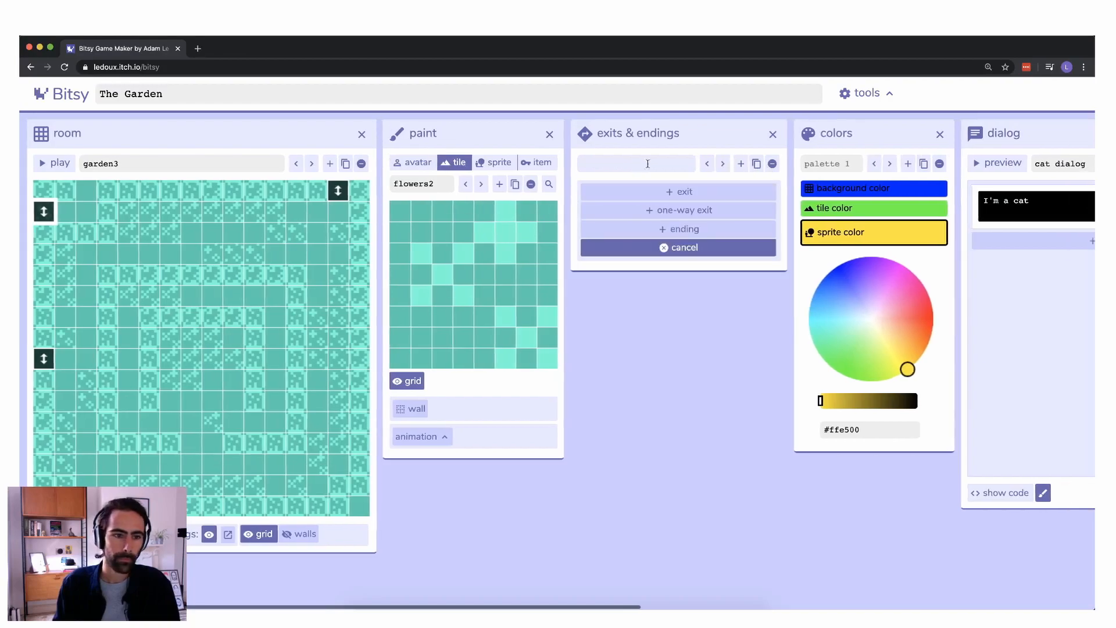
{"action": "left_click", "coordinate": [621, 196]}
{"action": "left_click_drag", "start_coordinate": [85, 232], "coordinate": [86, 190]}
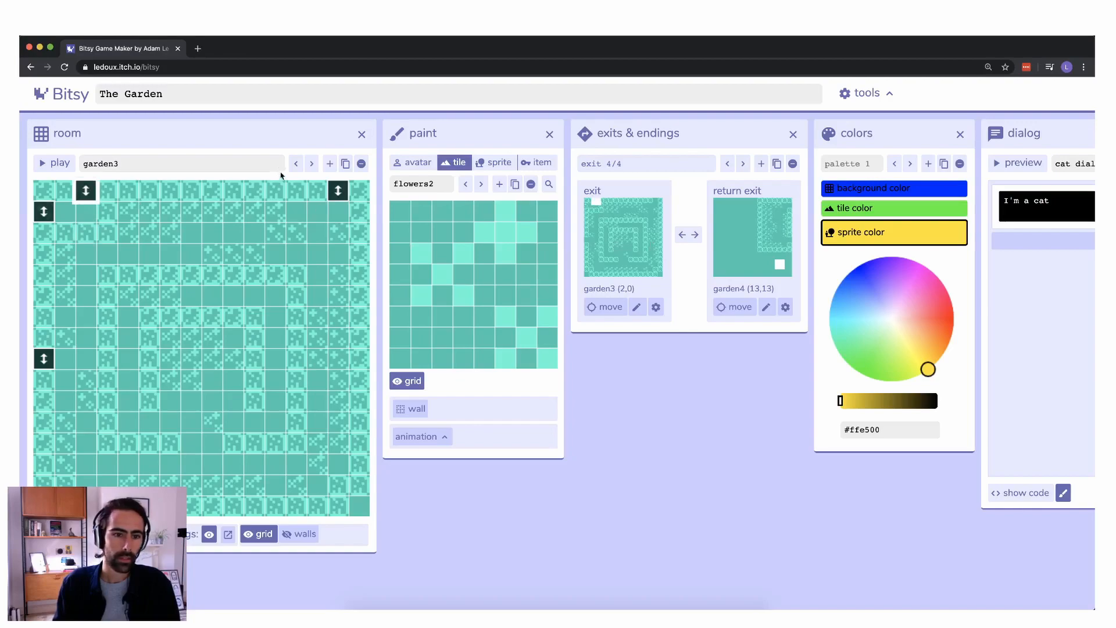
{"action": "left_click", "coordinate": [297, 164]}
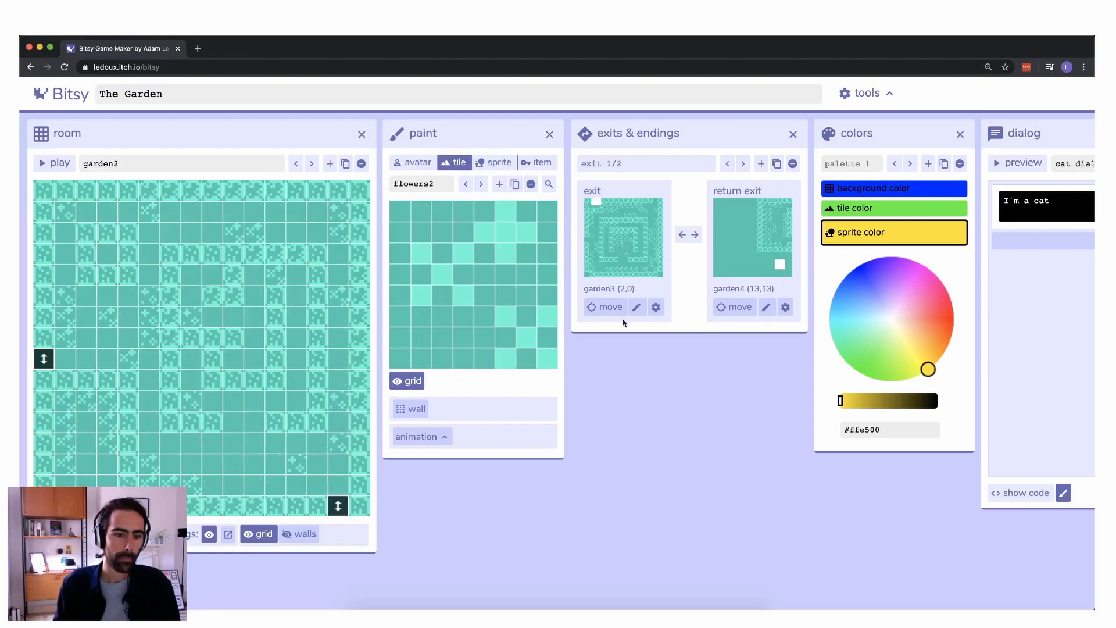
{"action": "left_click", "coordinate": [732, 308]}
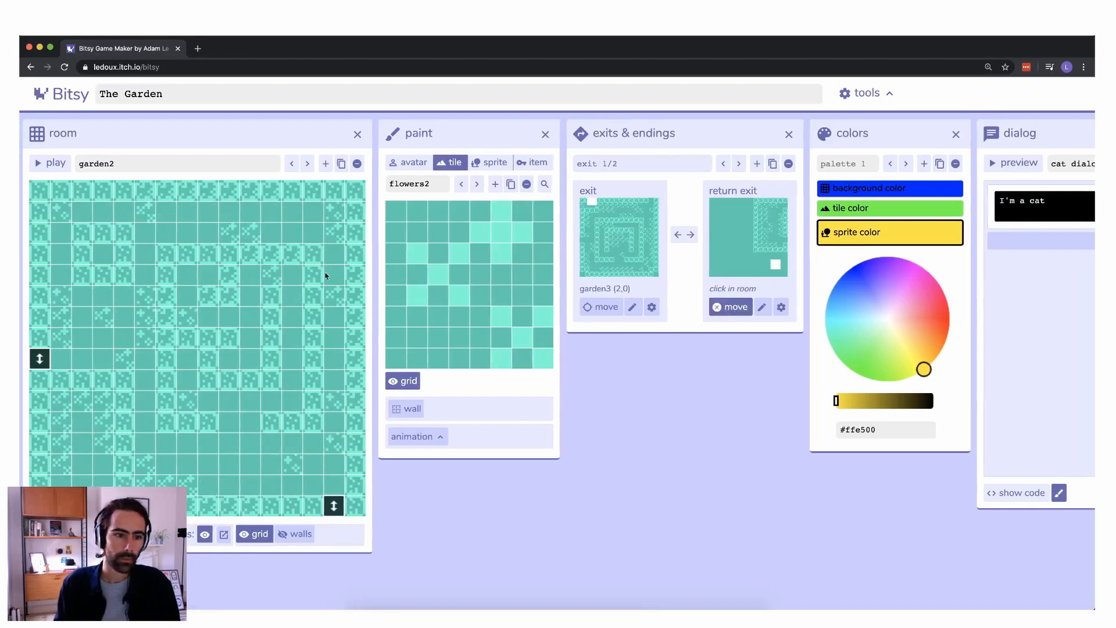
{"action": "left_click", "coordinate": [84, 504]}
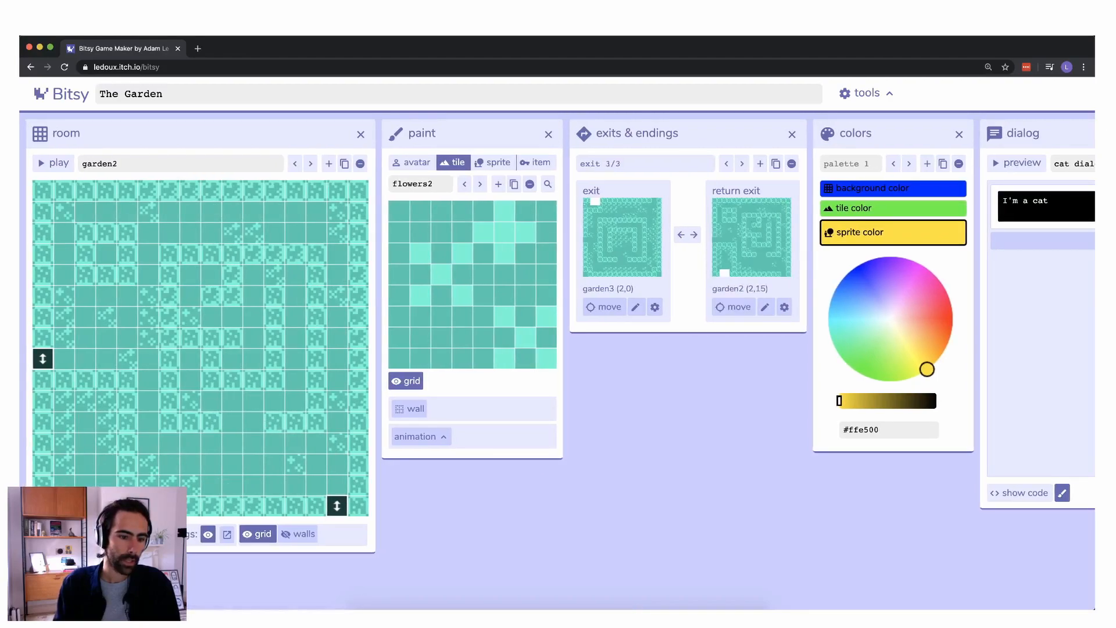
Step: Playtest the game, walking the avatar from the example room into garden2 and around its hedges to the bottom-right exit
{"action": "left_click", "coordinate": [54, 165]}
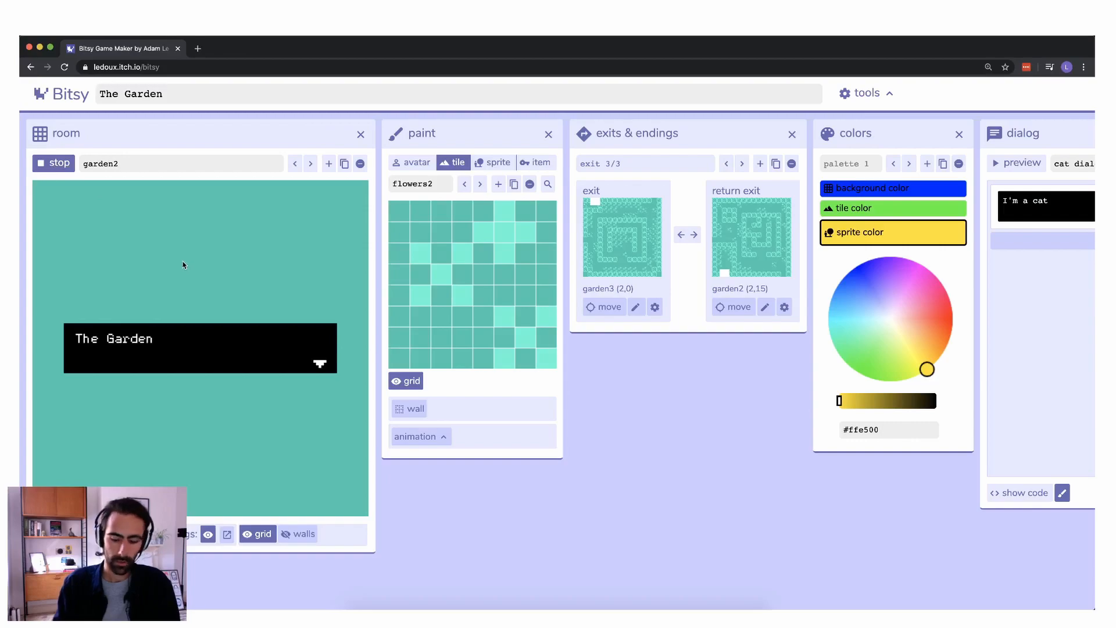
{"action": "key", "text": "Right"}
{"action": "key", "text": "Right"}
{"action": "key", "text": "Right"}
{"action": "key", "text": "Right"}
{"action": "key", "text": "Down"}
{"action": "key", "text": "Down"}
{"action": "key", "text": "Down"}
{"action": "key", "text": "Down"}
{"action": "key", "text": "Right"}
{"action": "key", "text": "Right"}
{"action": "key", "text": "Right"}
{"action": "key", "text": "Right"}
{"action": "key", "text": "Right"}
{"action": "key", "text": "Right"}
{"action": "key", "text": "Right"}
{"action": "key", "text": "Right"}
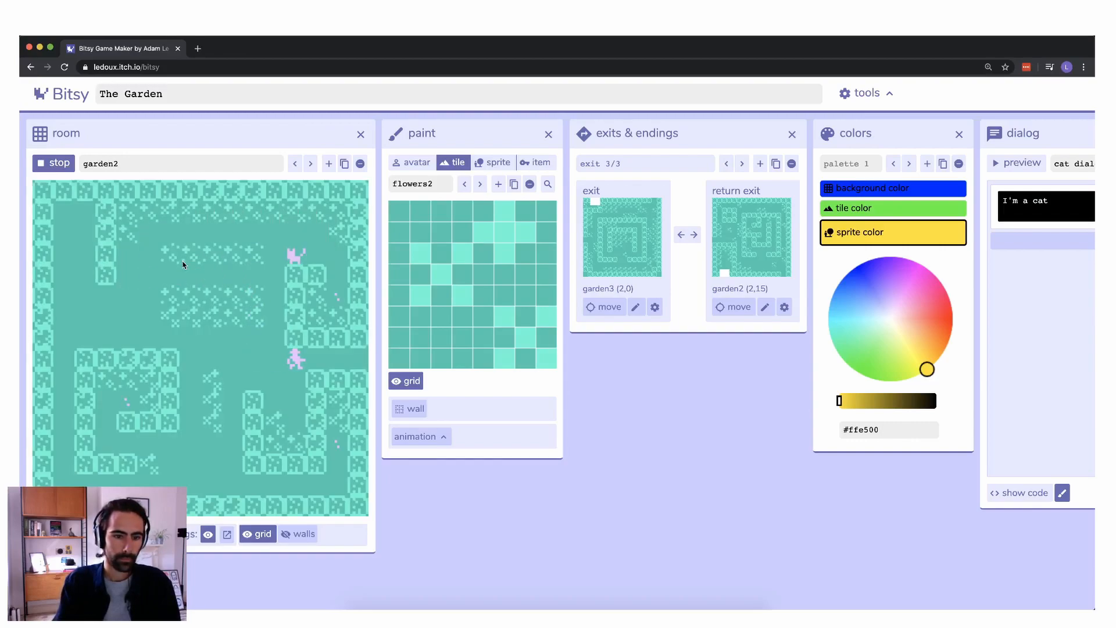
{"action": "key", "text": "Right"}
{"action": "key", "text": "Right"}
{"action": "key", "text": "Right"}
{"action": "key", "text": "Down"}
{"action": "key", "text": "Down"}
{"action": "key", "text": "Down"}
{"action": "key", "text": "Down"}
{"action": "key", "text": "Down"}
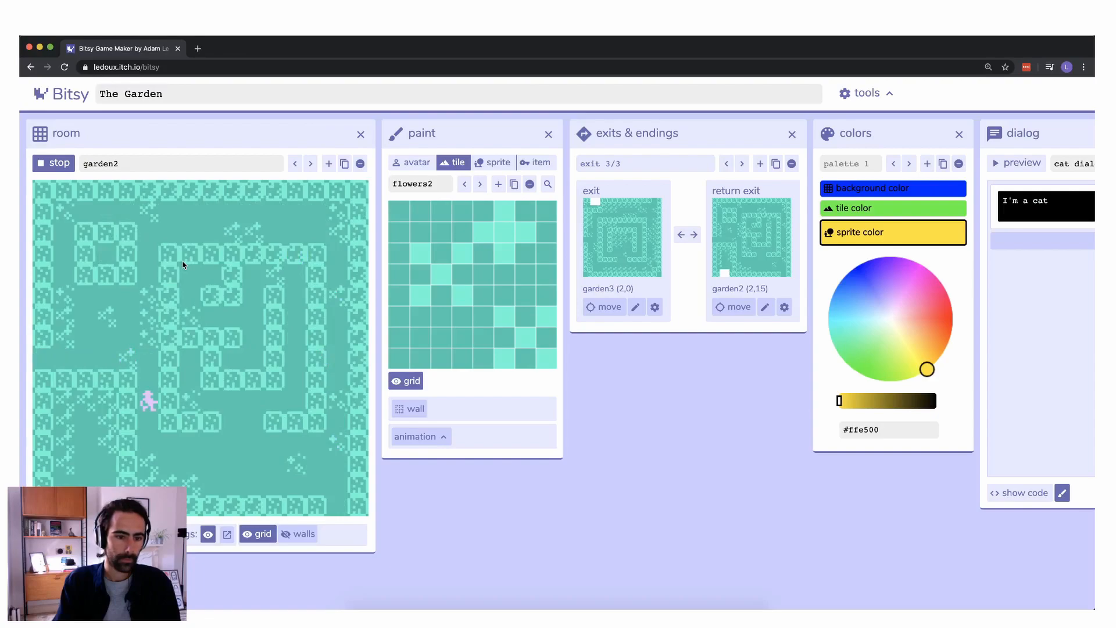
{"action": "key", "text": "Right"}
{"action": "key", "text": "Right"}
{"action": "key", "text": "Right"}
{"action": "key", "text": "Right"}
{"action": "key", "text": "Down"}
{"action": "key", "text": "Right"}
{"action": "key", "text": "Right"}
{"action": "key", "text": "Right"}
{"action": "key", "text": "Right"}
{"action": "key", "text": "Right"}
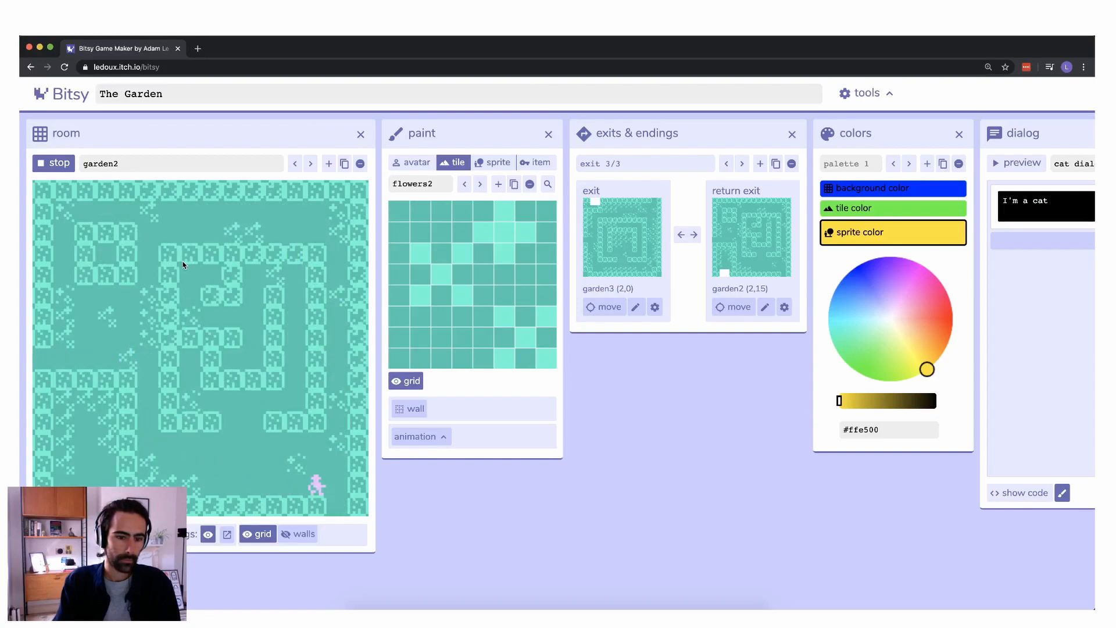
Step: Walk the avatar through garden3 and the rooms linked to it to test the new exits, returning to garden3 before stopping
{"action": "key", "text": "Down"}
{"action": "key", "text": "Down"}
{"action": "key", "text": "Down"}
{"action": "key", "text": "Left"}
{"action": "key", "text": "Left"}
{"action": "key", "text": "Left"}
{"action": "key", "text": "Left"}
{"action": "key", "text": "Left"}
{"action": "key", "text": "Down"}
{"action": "key", "text": "Left"}
{"action": "key", "text": "Left"}
{"action": "key", "text": "Left"}
{"action": "key", "text": "Left"}
{"action": "key", "text": "Left"}
{"action": "key", "text": "Left"}
{"action": "key", "text": "Left"}
{"action": "key", "text": "Down"}
{"action": "key", "text": "Left"}
{"action": "key", "text": "Down"}
{"action": "key", "text": "Down"}
{"action": "key", "text": "Down"}
{"action": "key", "text": "Down"}
{"action": "key", "text": "Left"}
{"action": "key", "text": "Left"}
{"action": "key", "text": "Left"}
{"action": "key", "text": "Up"}
{"action": "key", "text": "Up"}
{"action": "key", "text": "Up"}
{"action": "key", "text": "Up"}
{"action": "key", "text": "Up"}
{"action": "key", "text": "Up"}
{"action": "key", "text": "Up"}
{"action": "key", "text": "Right"}
{"action": "key", "text": "Right"}
{"action": "key", "text": "Right"}
{"action": "key", "text": "Right"}
{"action": "key", "text": "Right"}
{"action": "key", "text": "Up"}
{"action": "key", "text": "Up"}
{"action": "key", "text": "Left"}
{"action": "key", "text": "Down"}
{"action": "key", "text": "Up"}
{"action": "key", "text": "Up"}
{"action": "key", "text": "Right"}
{"action": "key", "text": "Up"}
{"action": "key", "text": "Right"}
{"action": "key", "text": "Down"}
{"action": "key", "text": "Down"}
{"action": "key", "text": "Left"}
{"action": "key", "text": "Down"}
{"action": "key", "text": "Down"}
{"action": "key", "text": "Down"}
{"action": "key", "text": "Down"}
{"action": "key", "text": "Left"}
{"action": "key", "text": "Left"}
{"action": "key", "text": "Left"}
{"action": "key", "text": "Down"}
{"action": "key", "text": "Down"}
{"action": "key", "text": "Down"}
{"action": "key", "text": "Down"}
{"action": "key", "text": "Down"}
{"action": "key", "text": "Down"}
{"action": "key", "text": "Down"}
{"action": "key", "text": "Right"}
{"action": "key", "text": "Right"}
{"action": "key", "text": "Right"}
{"action": "key", "text": "Right"}
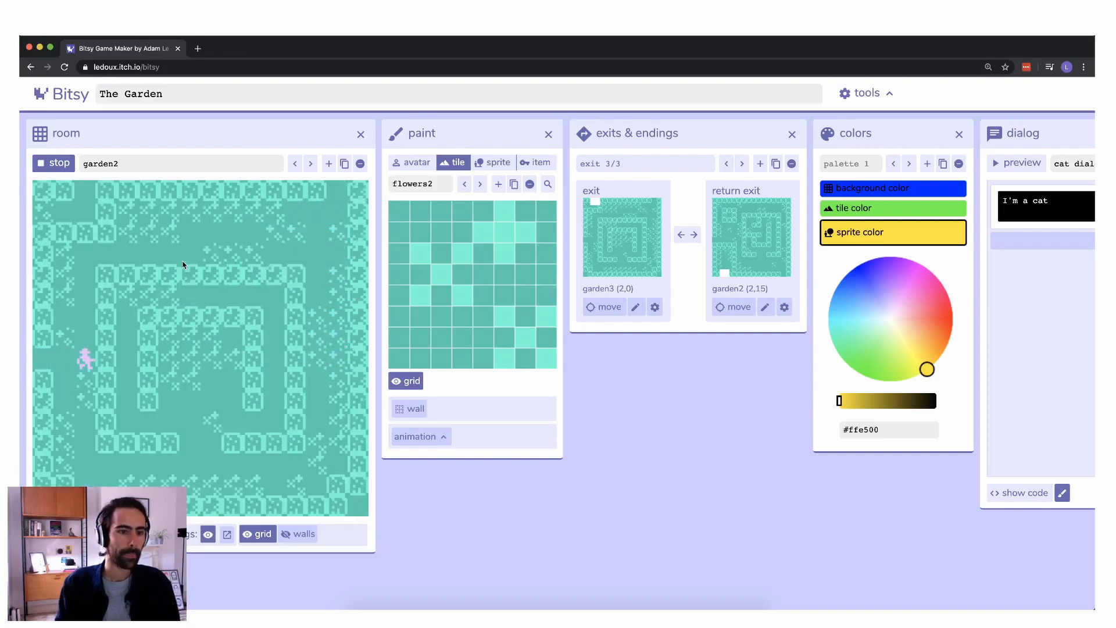
{"action": "left_click", "coordinate": [51, 161]}
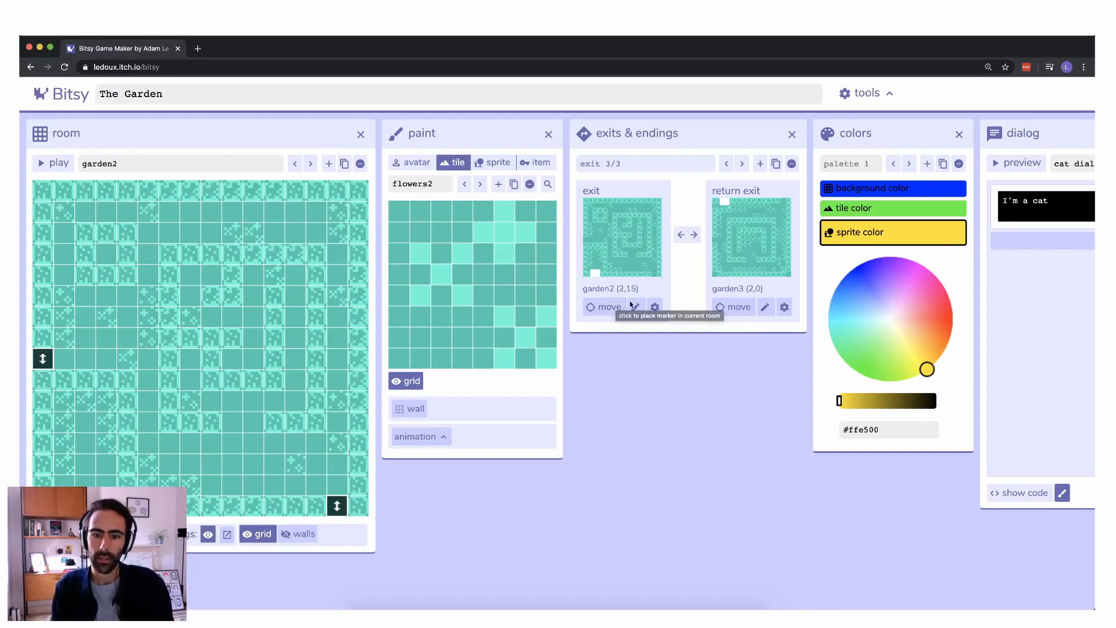
Step: Set the transition effect of the exit from garden2 (0,8) to the example room to slide right
{"action": "left_click", "coordinate": [655, 308]}
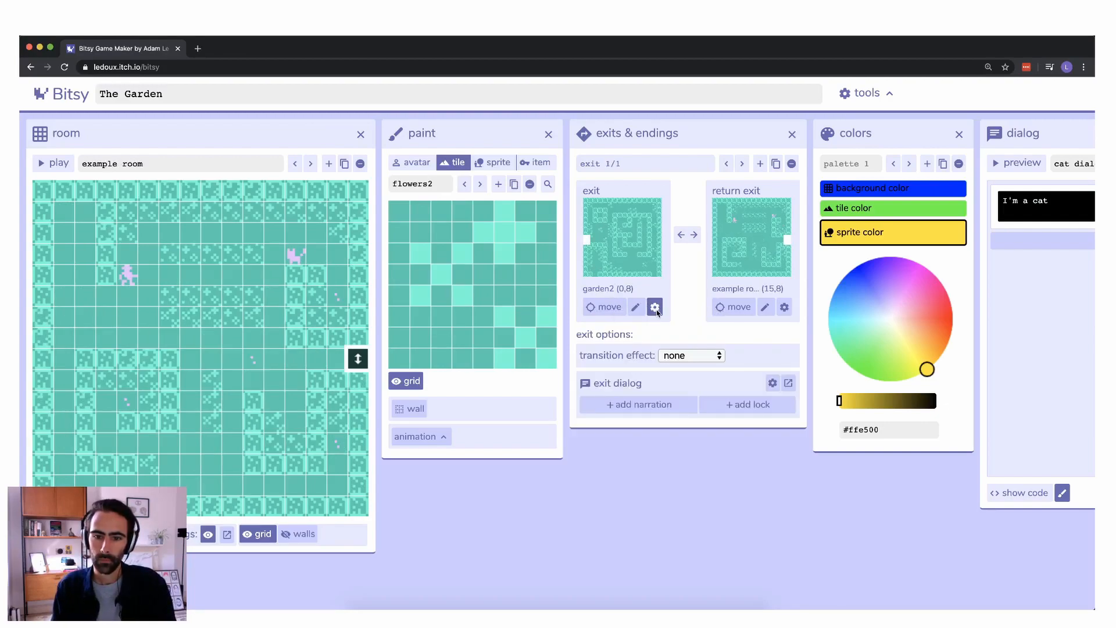
{"action": "left_click", "coordinate": [671, 357]}
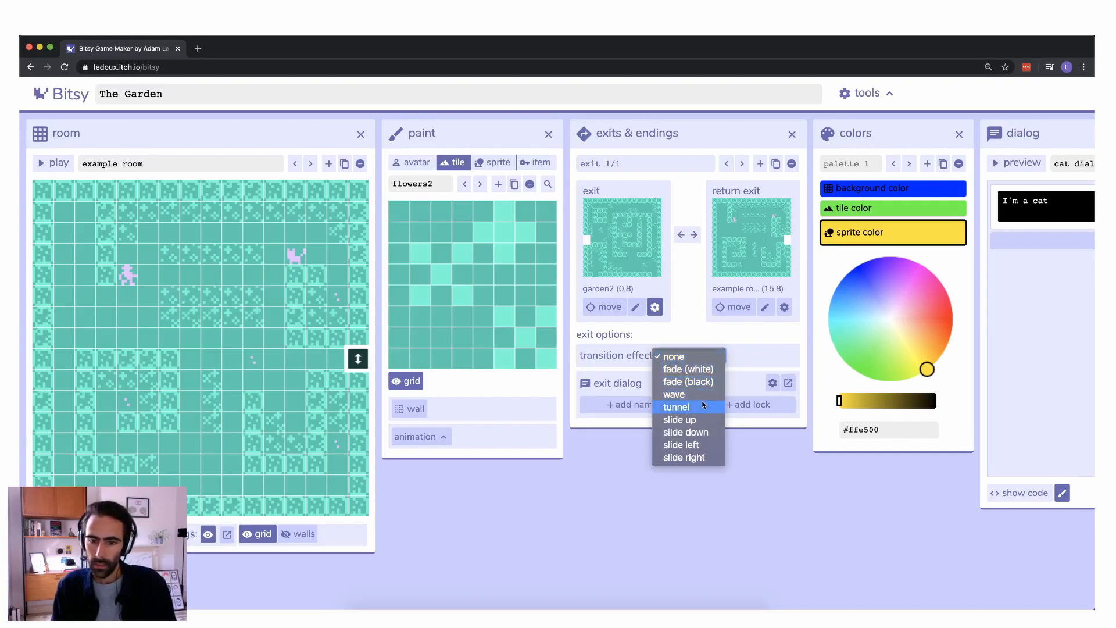
{"action": "left_click", "coordinate": [706, 453]}
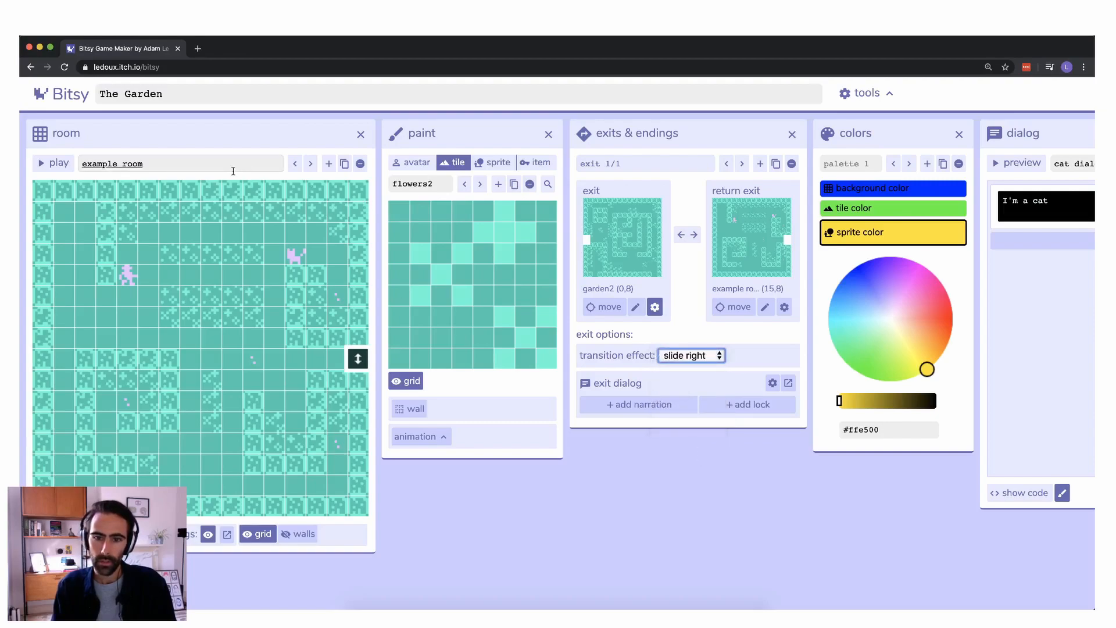
Step: Playtest the transition between the example room and garden2 by crossing the exit in both directions, and stop the game
{"action": "left_click", "coordinate": [63, 164]}
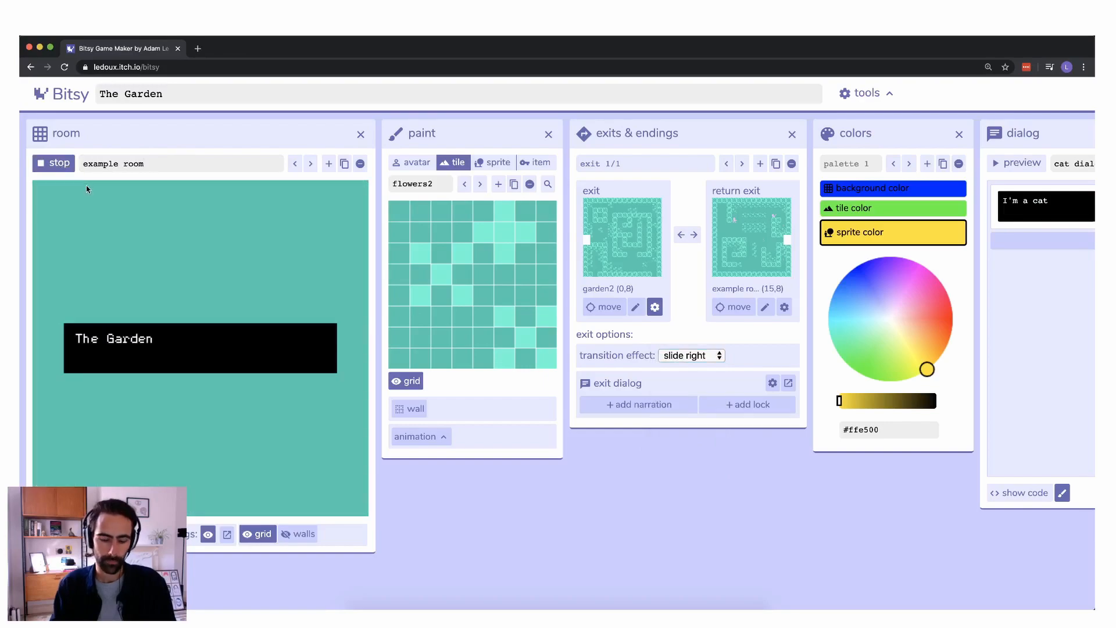
{"action": "key", "text": "Right"}
{"action": "key", "text": "Right"}
{"action": "key", "text": "Right"}
{"action": "key", "text": "Right"}
{"action": "key", "text": "Down"}
{"action": "key", "text": "Right"}
{"action": "key", "text": "Down"}
{"action": "key", "text": "Down"}
{"action": "key", "text": "Right"}
{"action": "key", "text": "Right"}
{"action": "key", "text": "Down"}
{"action": "key", "text": "Right"}
{"action": "key", "text": "Right"}
{"action": "key", "text": "Right"}
{"action": "key", "text": "Right"}
{"action": "key", "text": "Right"}
{"action": "key", "text": "Right"}
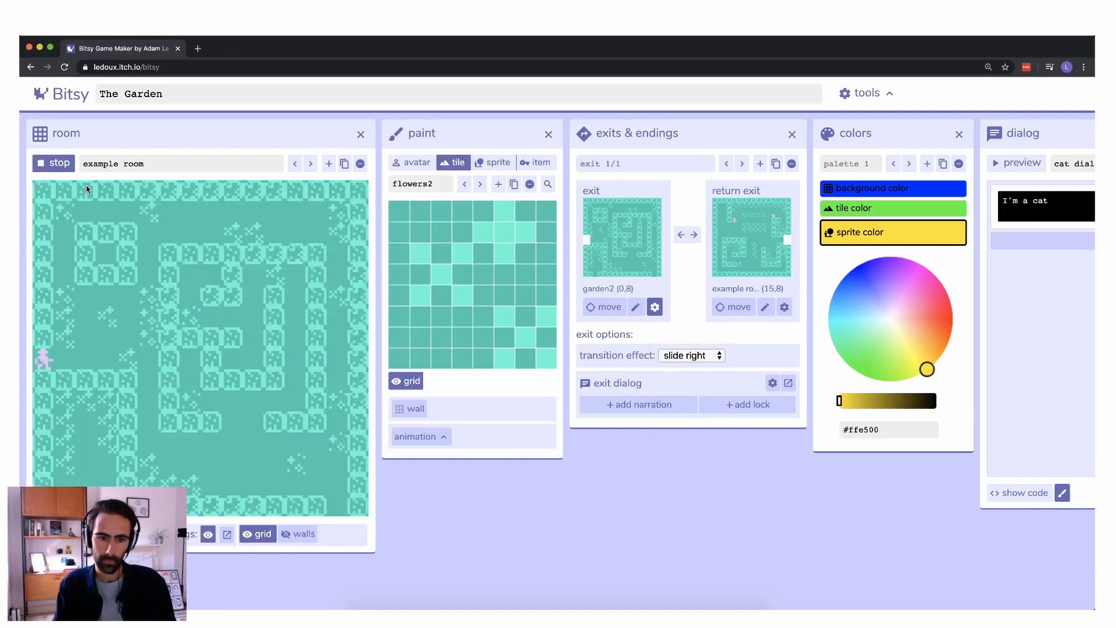
{"action": "key", "text": "Right"}
{"action": "key", "text": "Left"}
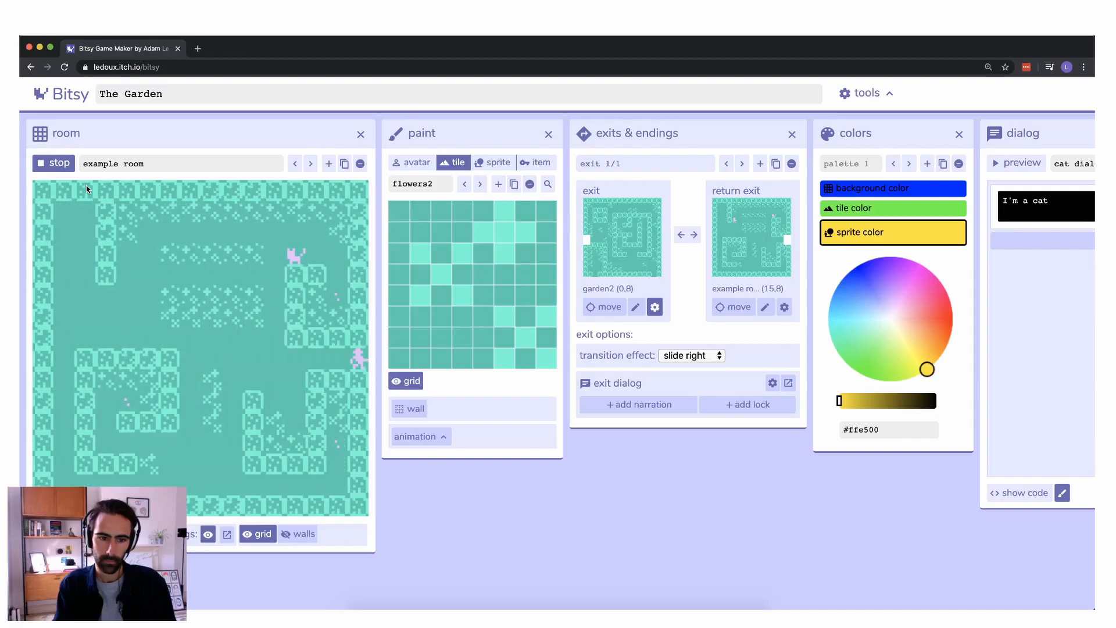
{"action": "left_click", "coordinate": [56, 163]}
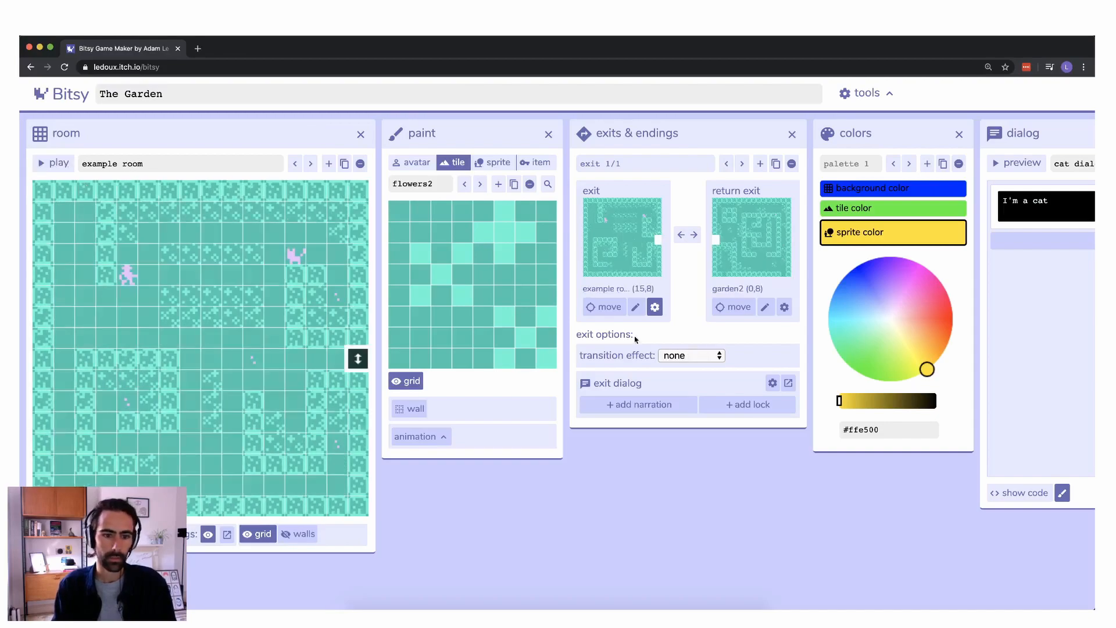
Step: Playtest the game, walking the avatar from the example room through its east exit into garden2
{"action": "left_click", "coordinate": [52, 163]}
{"action": "key", "text": "Right"}
{"action": "key", "text": "Right"}
{"action": "key", "text": "Right"}
{"action": "key", "text": "Right"}
{"action": "key", "text": "Right"}
{"action": "key", "text": "Right"}
{"action": "key", "text": "Right"}
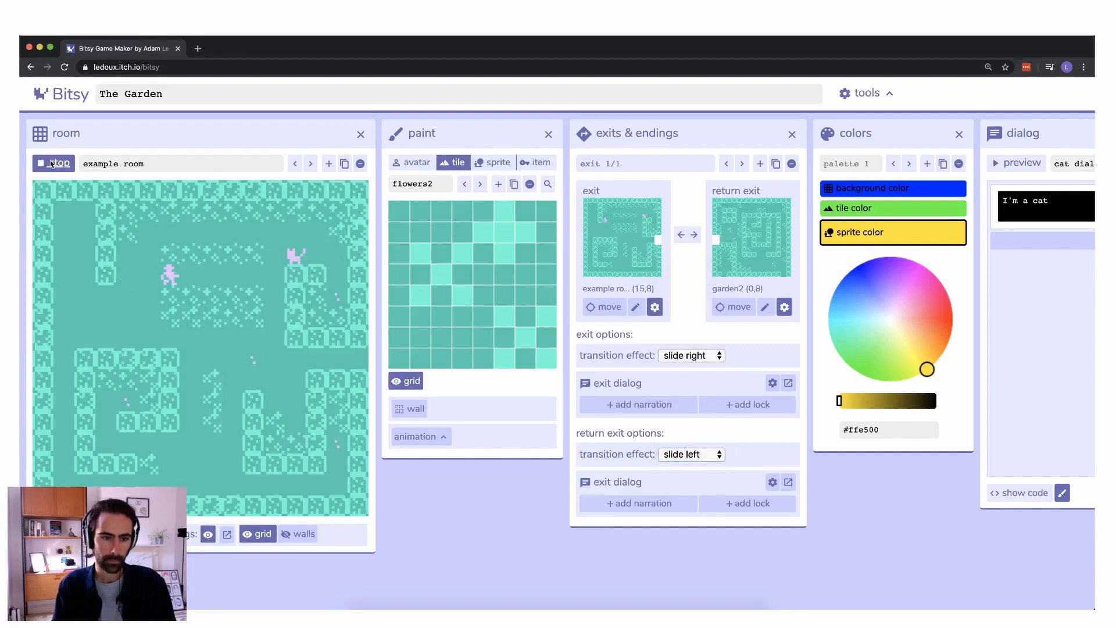
{"action": "key", "text": "Down"}
{"action": "key", "text": "Down"}
{"action": "key", "text": "Down"}
{"action": "key", "text": "Down"}
{"action": "key", "text": "Right"}
{"action": "key", "text": "Right"}
{"action": "key", "text": "Right"}
{"action": "key", "text": "Right"}
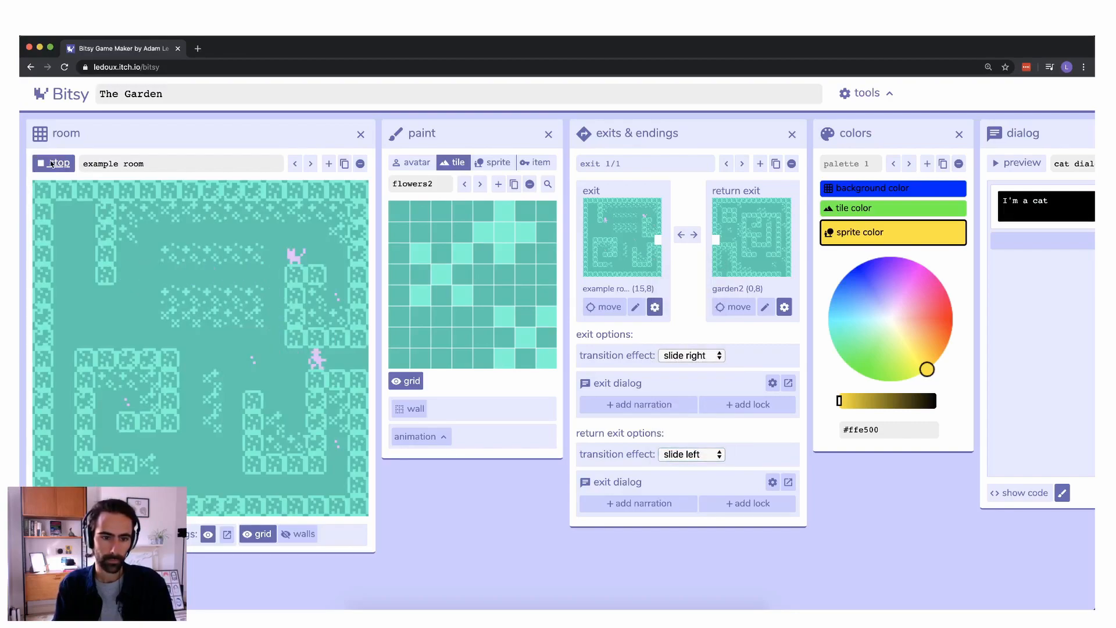
{"action": "key", "text": "Right"}
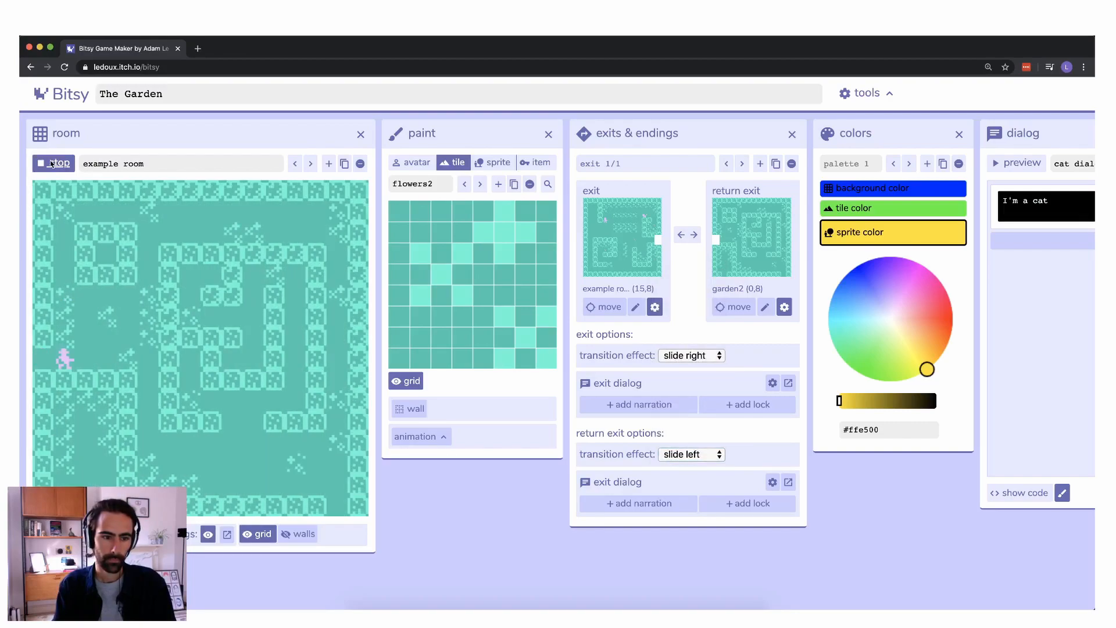
Step: Cross the exit between garden2 and the example room in both directions to check the slide transitions, and stop the game
{"action": "key", "text": "Left"}
{"action": "key", "text": "Left"}
{"action": "key", "text": "Right"}
{"action": "key", "text": "Right"}
{"action": "key", "text": "Right"}
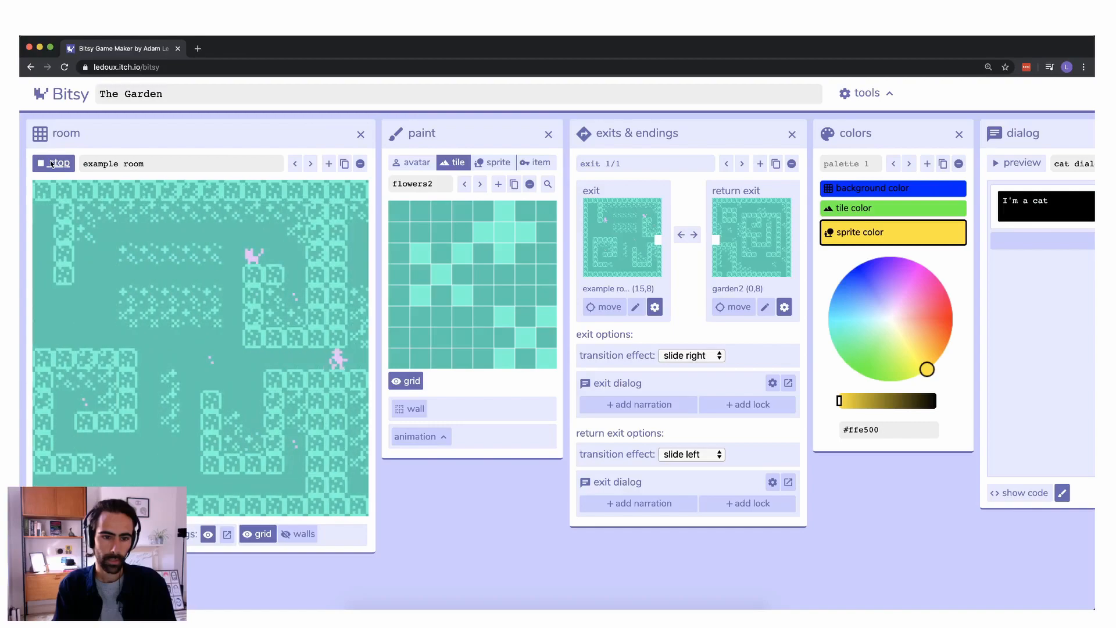
{"action": "key", "text": "Up"}
{"action": "key", "text": "Up"}
{"action": "key", "text": "Down"}
{"action": "key", "text": "Left"}
{"action": "key", "text": "Down"}
{"action": "key", "text": "Left"}
{"action": "key", "text": "Left"}
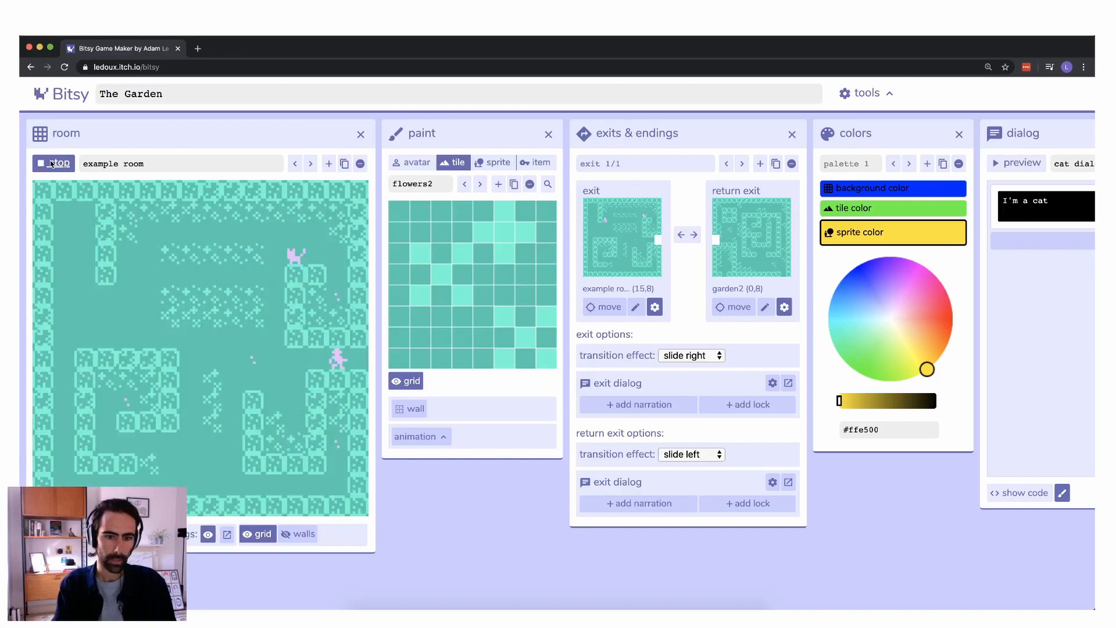
{"action": "key", "text": "Right"}
{"action": "key", "text": "Right"}
{"action": "left_click", "coordinate": [53, 164]}
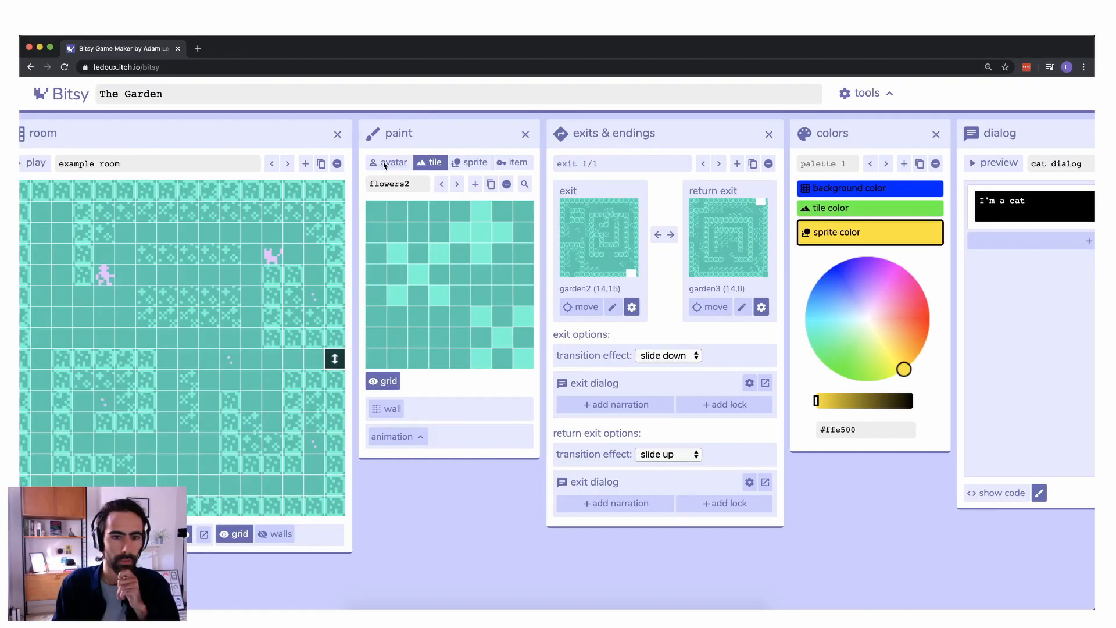
Step: Create a new tile named grass and draw three scattered vertical blades, each two pixels tall
{"action": "left_click", "coordinate": [475, 184]}
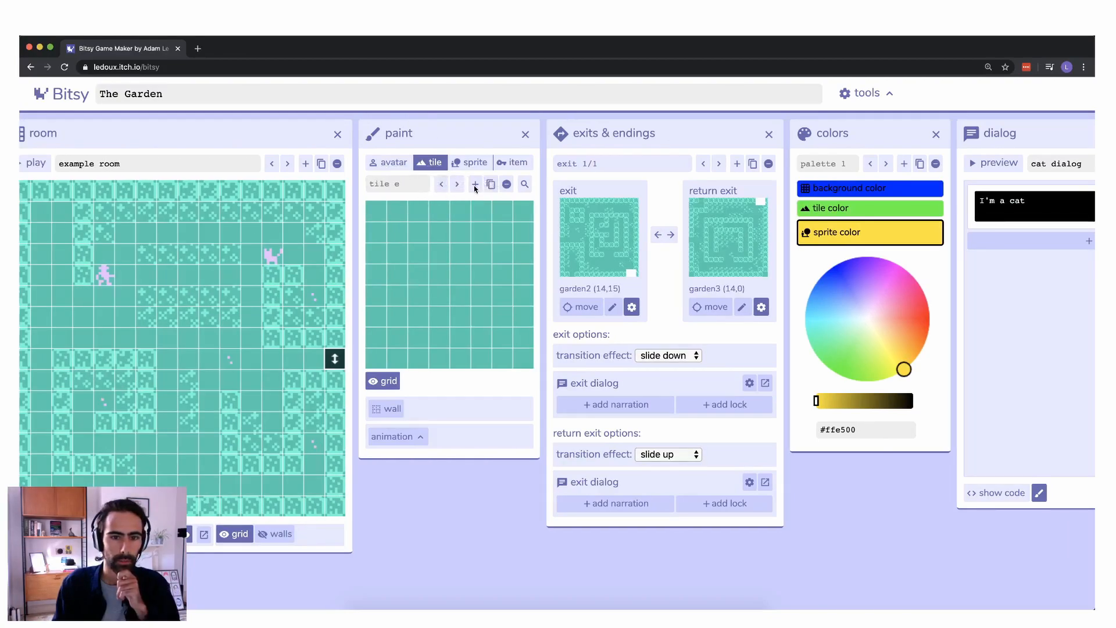
{"action": "left_click", "coordinate": [397, 183]}
{"action": "type", "text": "grass"}
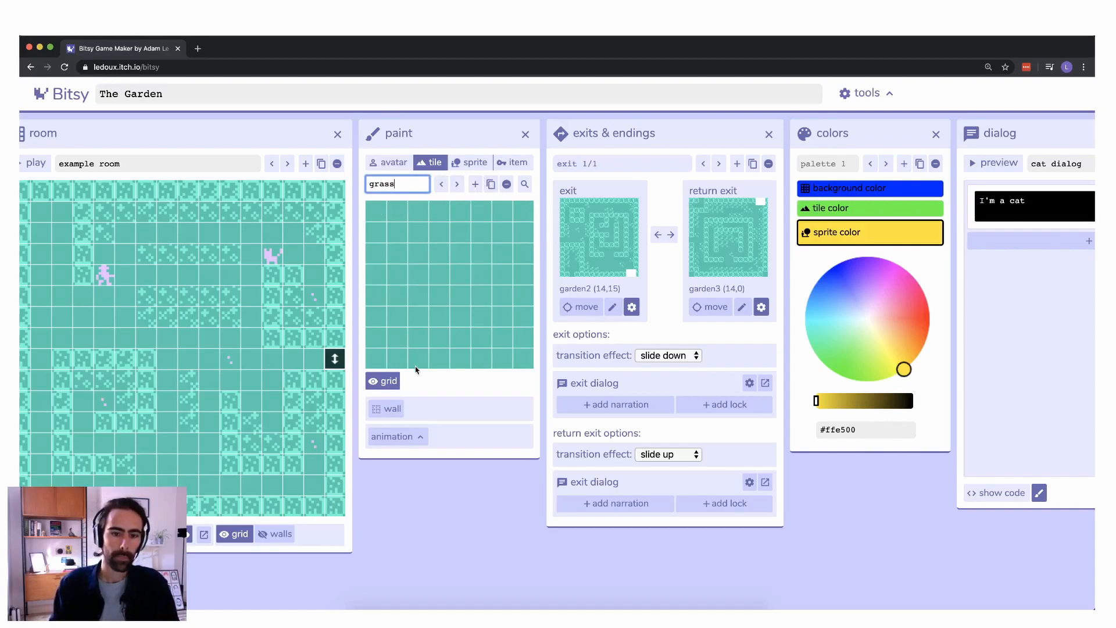
{"action": "left_click_drag", "start_coordinate": [417, 340], "coordinate": [414, 324]}
{"action": "left_click_drag", "start_coordinate": [500, 283], "coordinate": [491, 252]}
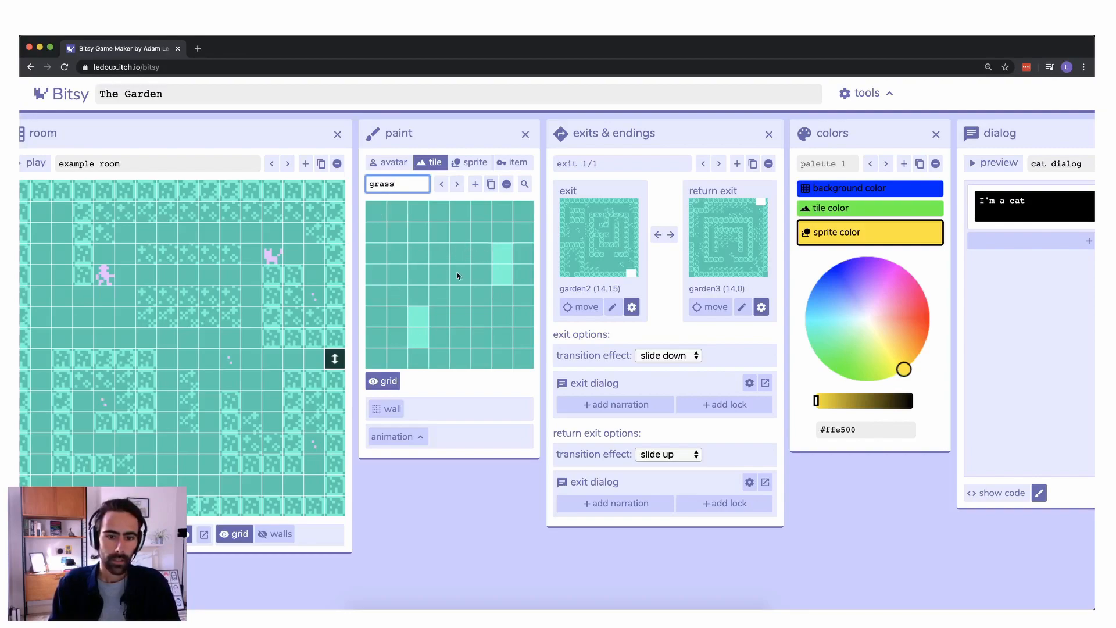
{"action": "left_click_drag", "start_coordinate": [442, 234], "coordinate": [440, 210]}
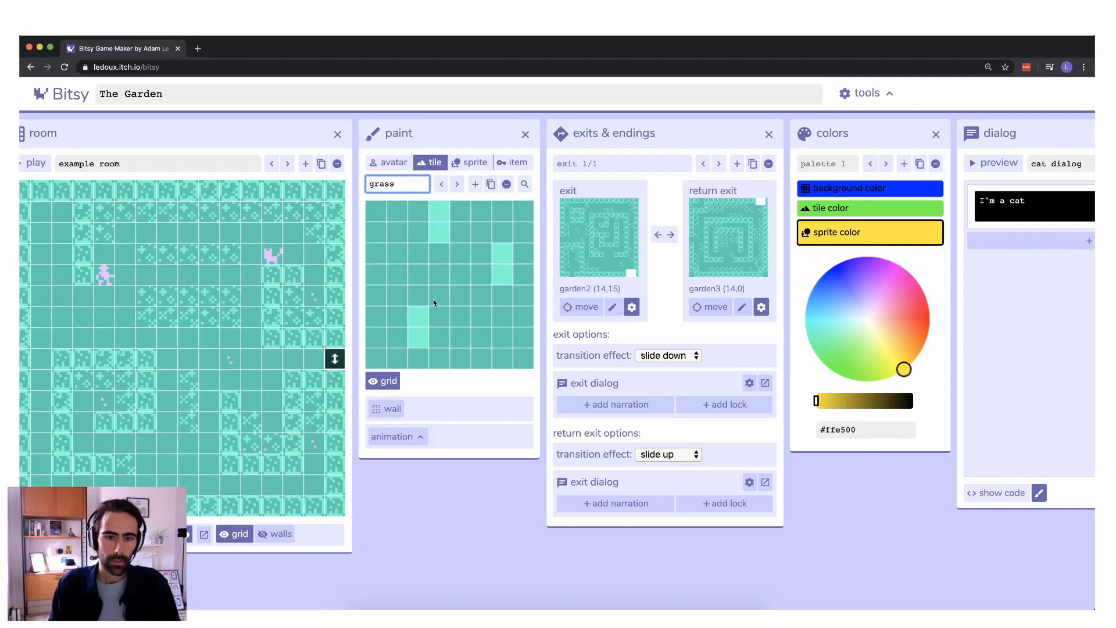
Step: Animate the grass tile and, in frame 2, shift the tips of the top and lower blades one pixel left
{"action": "left_click", "coordinate": [395, 437]}
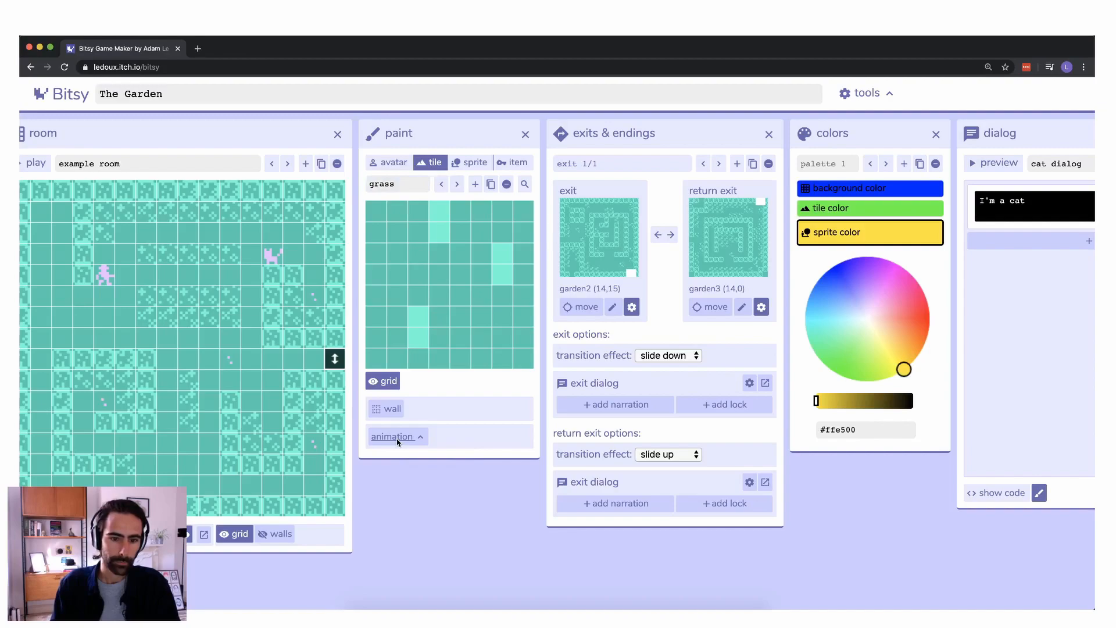
{"action": "left_click", "coordinate": [508, 481]}
{"action": "left_click", "coordinate": [468, 479]}
{"action": "left_click", "coordinate": [484, 476]}
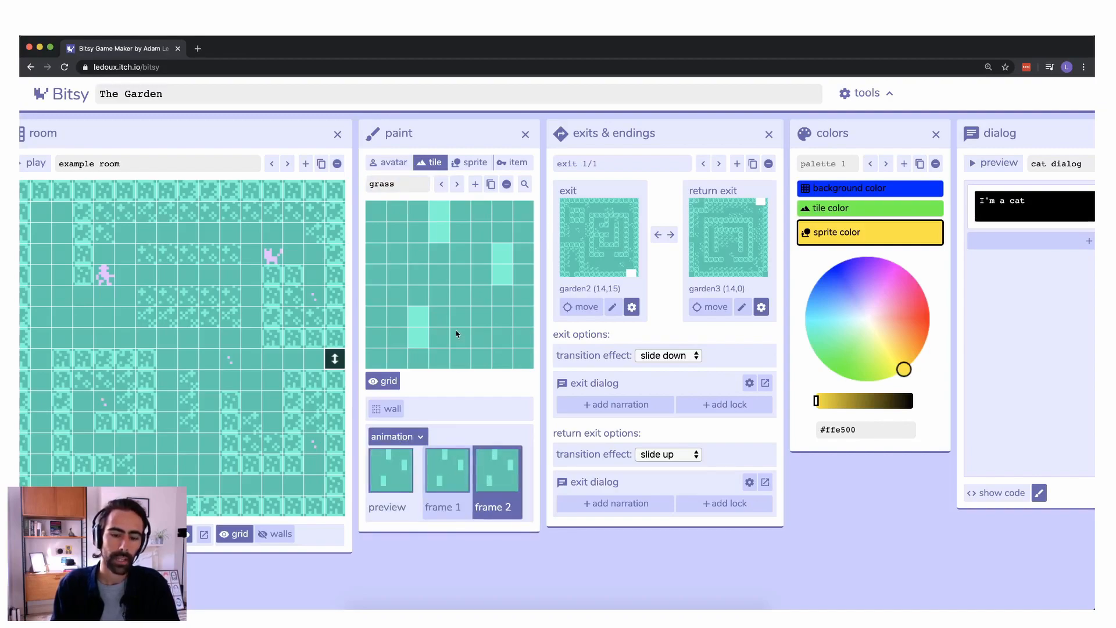
{"action": "left_click", "coordinate": [416, 317]}
{"action": "left_click", "coordinate": [400, 318]}
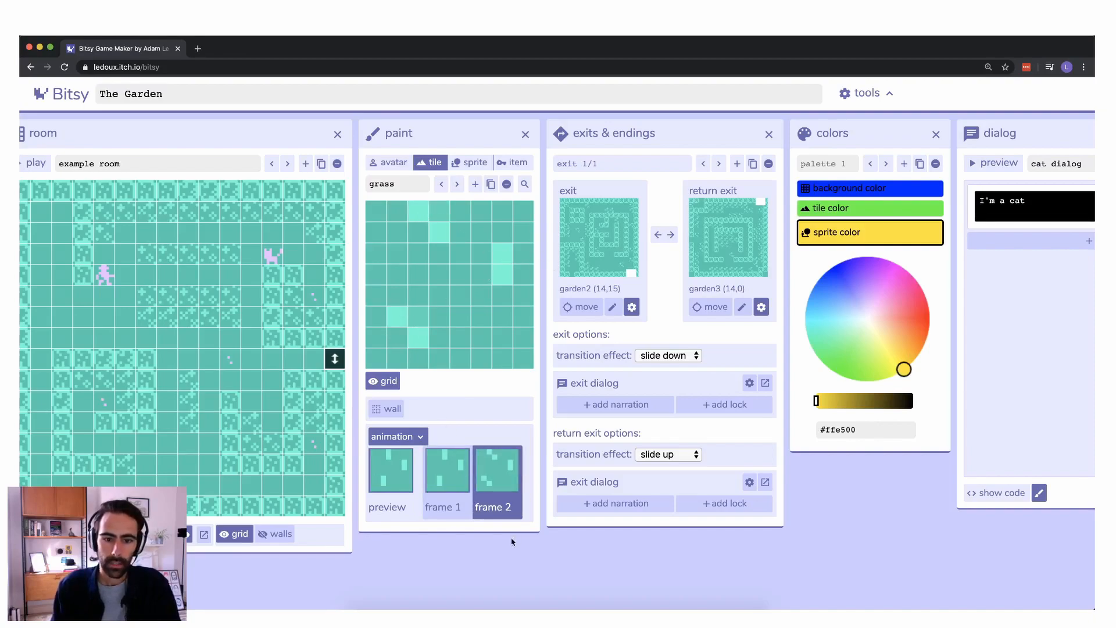
Step: In frame 1 of the grass tile, shift the tip of the right-hand blade one pixel left, and check both frames
{"action": "left_click", "coordinate": [447, 474]}
{"action": "left_click", "coordinate": [502, 253]}
{"action": "left_click", "coordinate": [484, 255]}
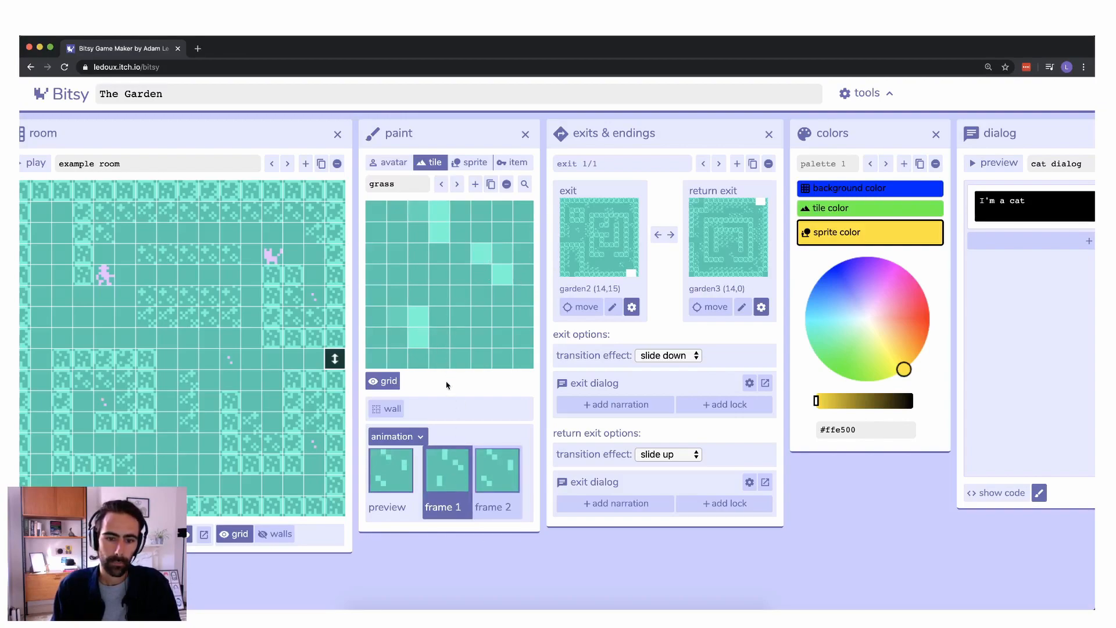
{"action": "left_click", "coordinate": [486, 476]}
{"action": "left_click", "coordinate": [447, 471]}
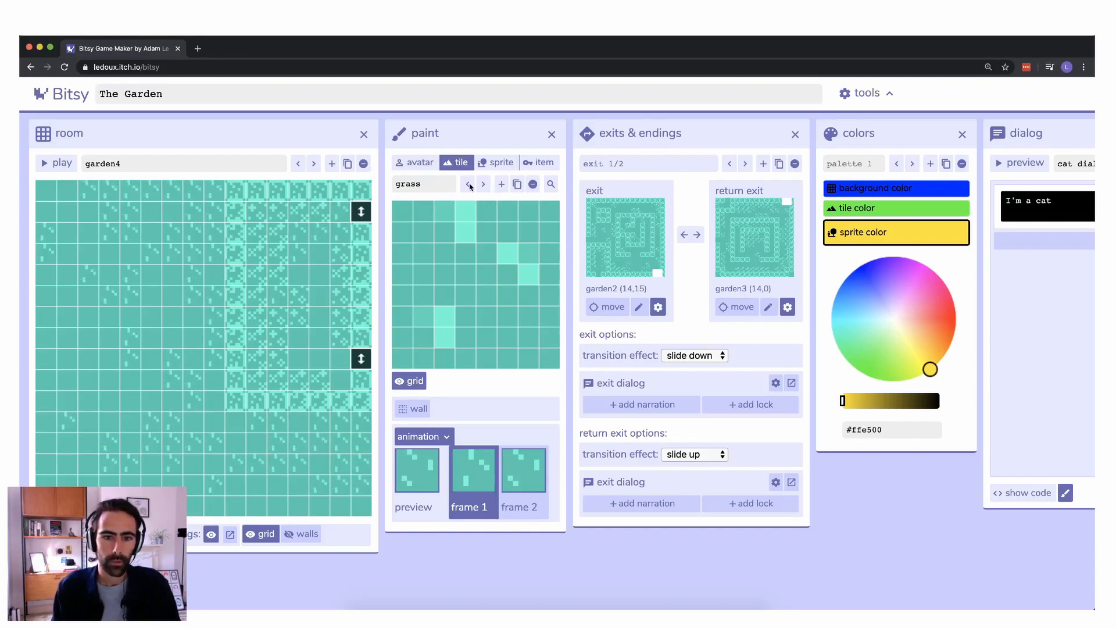
Step: Create an animated tile named grass2 with three vertical blades, shifting the upper blade's tip one pixel left in frame 2
{"action": "left_click", "coordinate": [501, 184]}
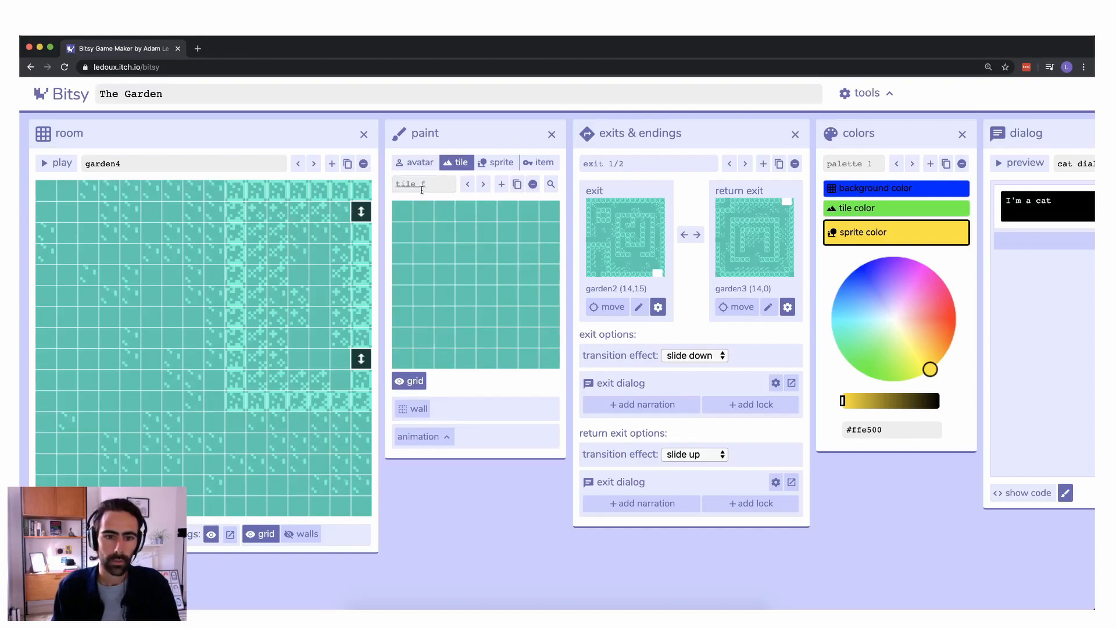
{"action": "left_click", "coordinate": [423, 184]}
{"action": "type", "text": "grass2"}
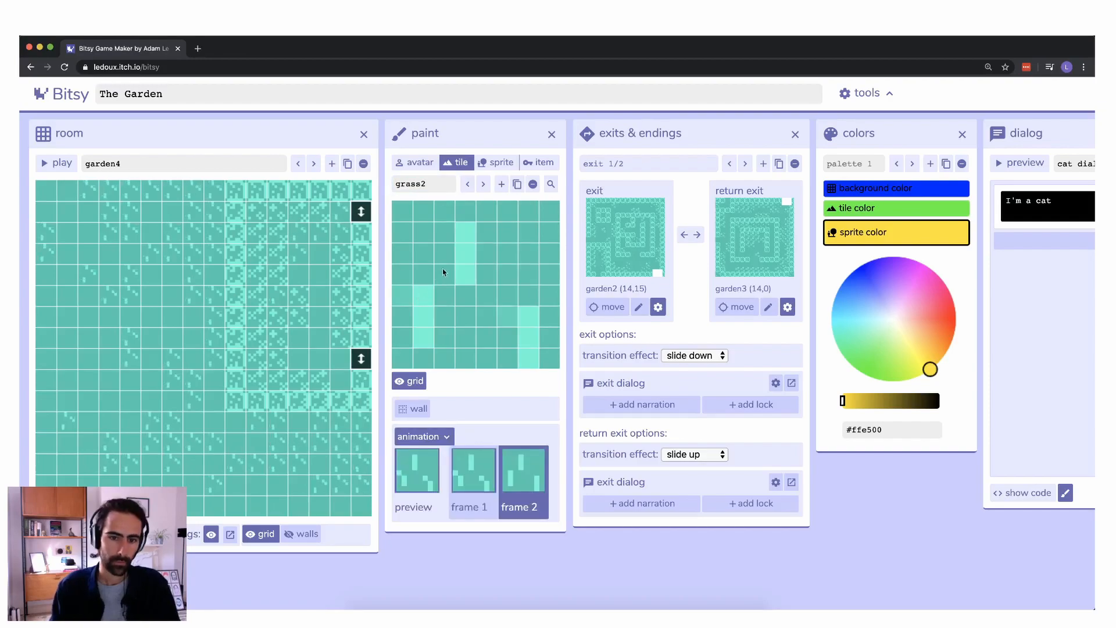
{"action": "left_click", "coordinate": [457, 237]}
{"action": "left_click", "coordinate": [444, 237]}
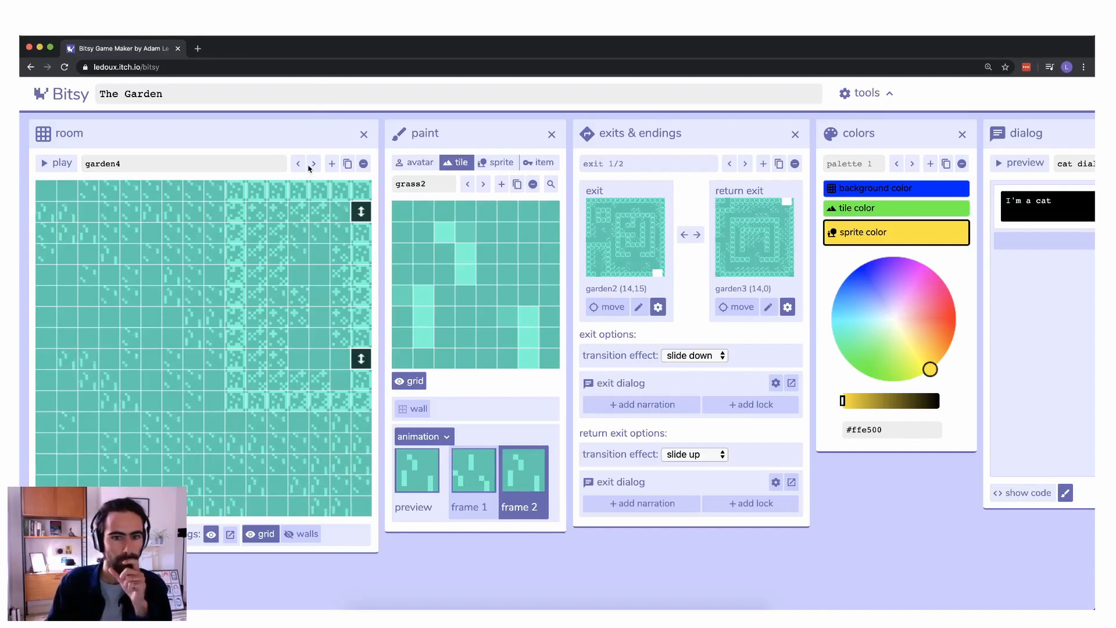
Step: Scatter the seeds item at five spots along the paths of garden3 and one spot inside garden4's hedges
{"action": "left_click", "coordinate": [496, 163]}
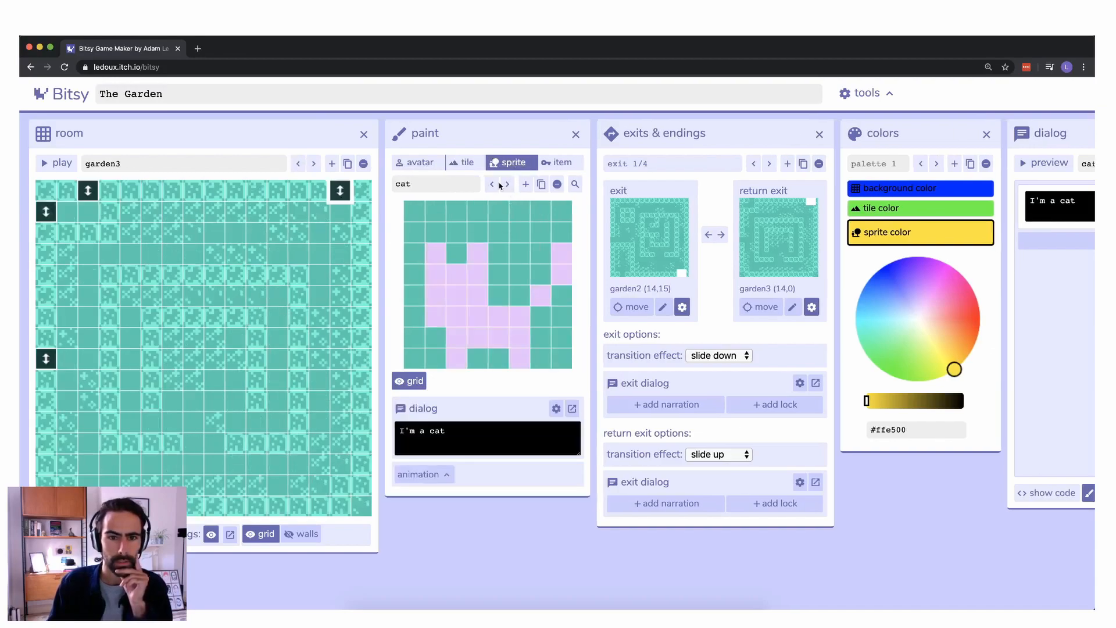
{"action": "left_click", "coordinate": [549, 164]}
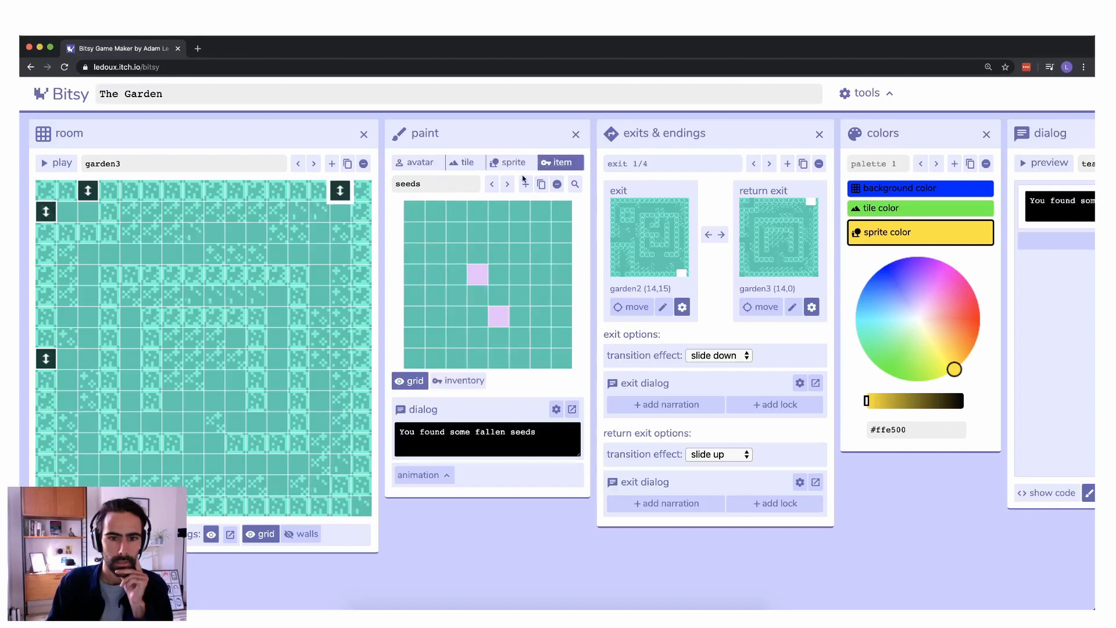
{"action": "left_click", "coordinate": [235, 339]}
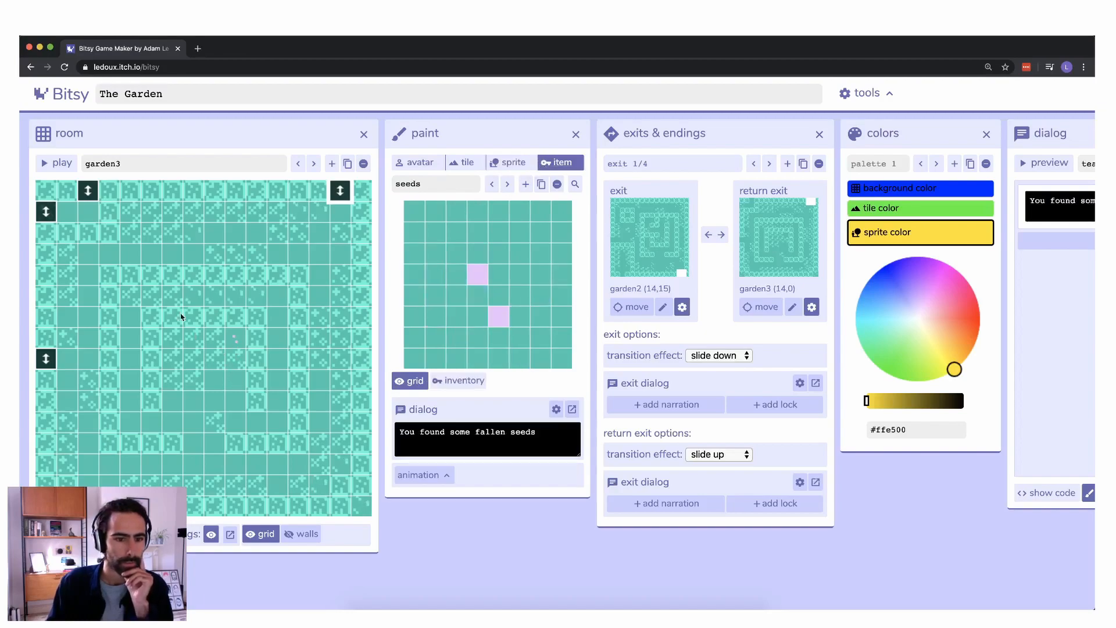
{"action": "left_click", "coordinate": [88, 254]}
{"action": "left_click", "coordinate": [320, 272]}
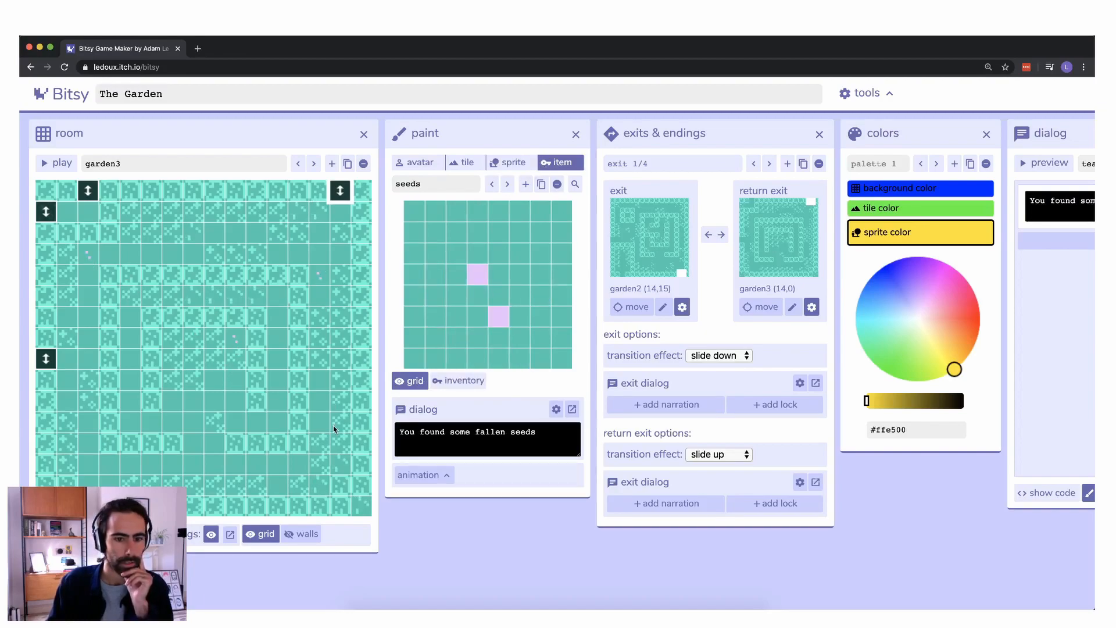
{"action": "left_click", "coordinate": [278, 485]}
{"action": "left_click", "coordinate": [110, 467]}
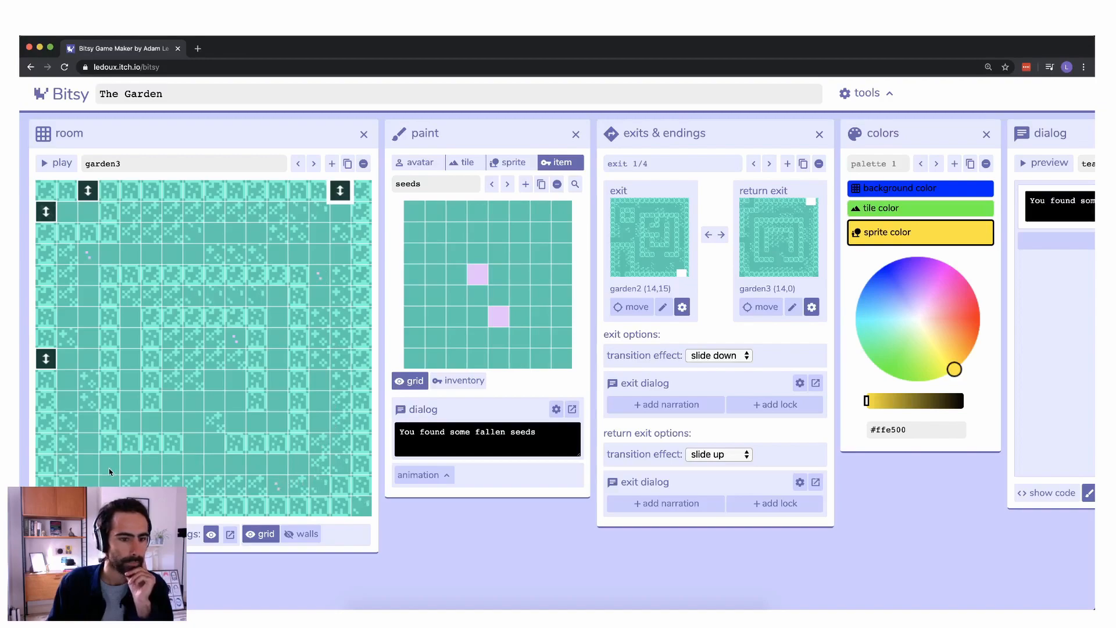
{"action": "left_click", "coordinate": [313, 163]}
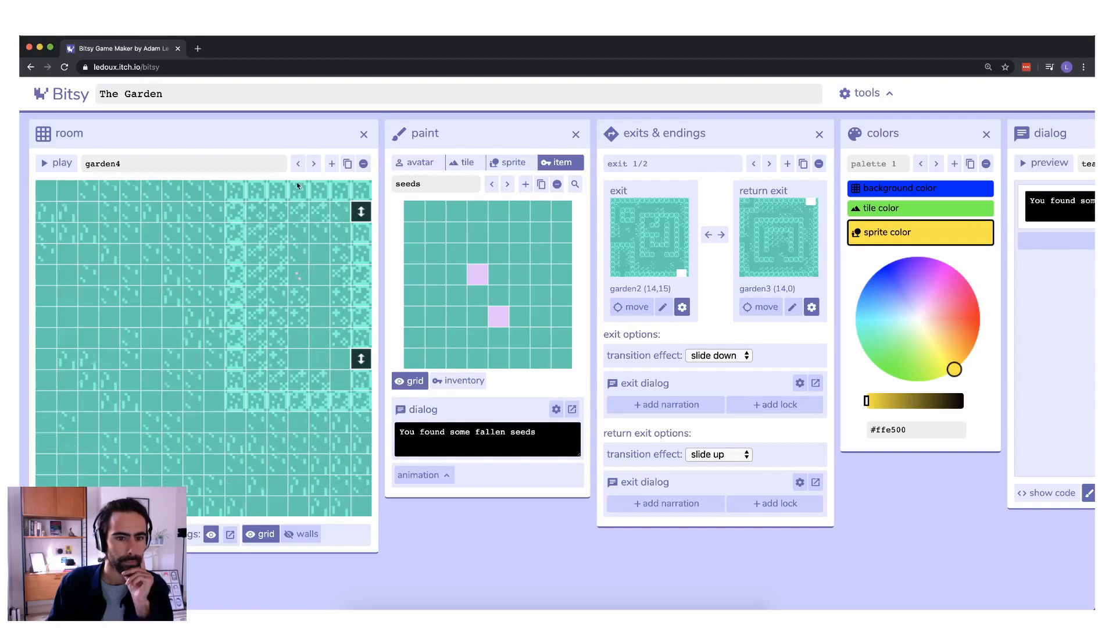
Step: Place the flower statue sprite inside garden3's inner hedges and set its dialog to "this is the statue of a great flower you once found"
{"action": "left_click", "coordinate": [299, 164]}
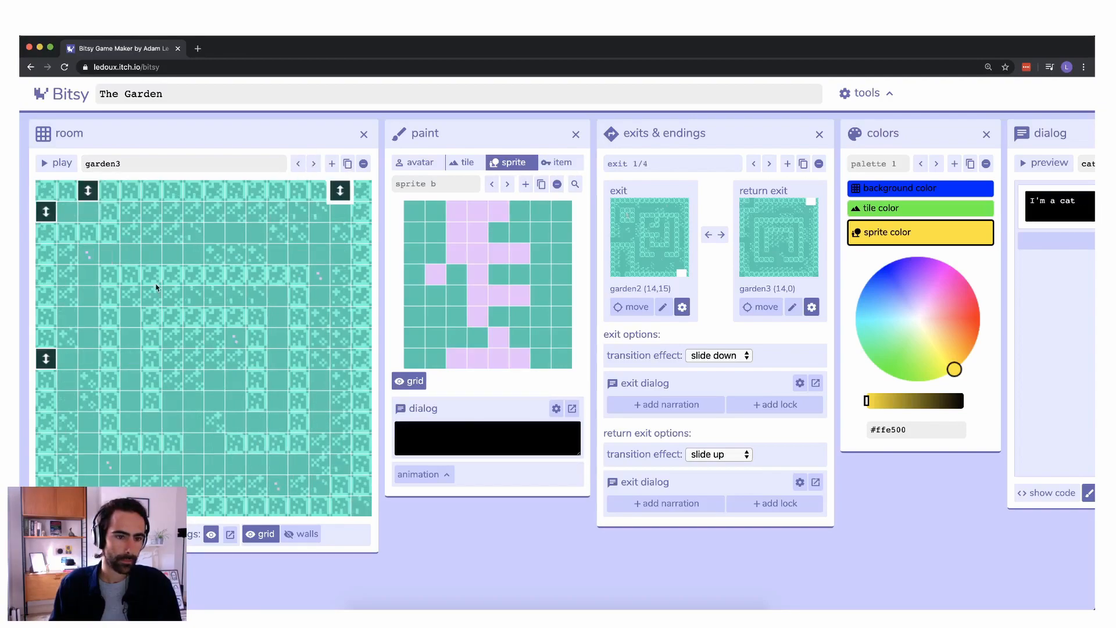
{"action": "left_click", "coordinate": [211, 376]}
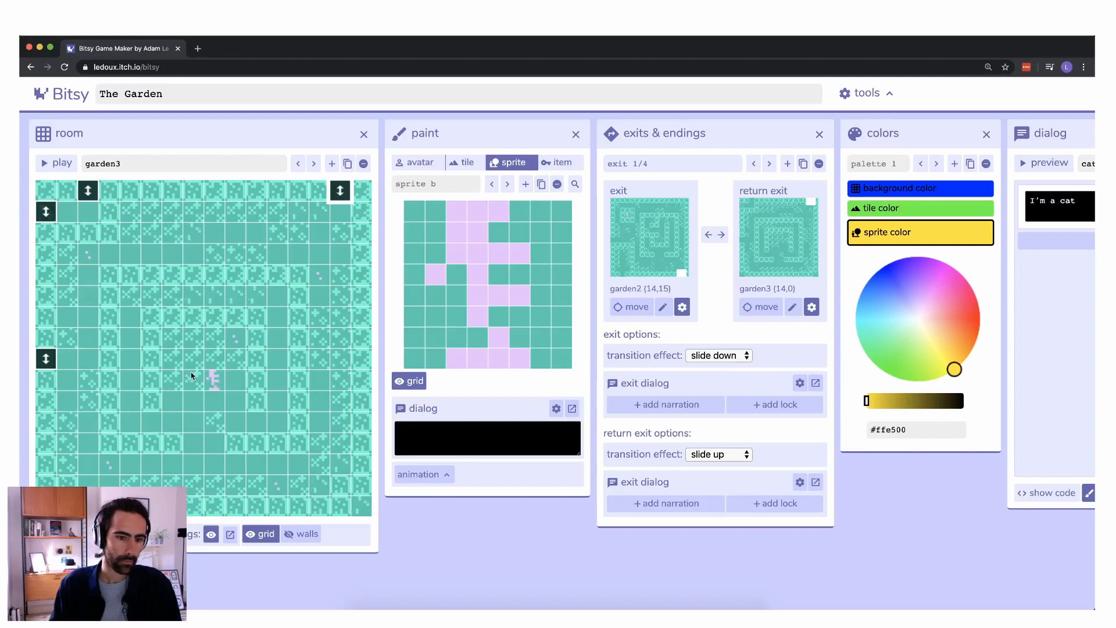
{"action": "left_click", "coordinate": [460, 434]}
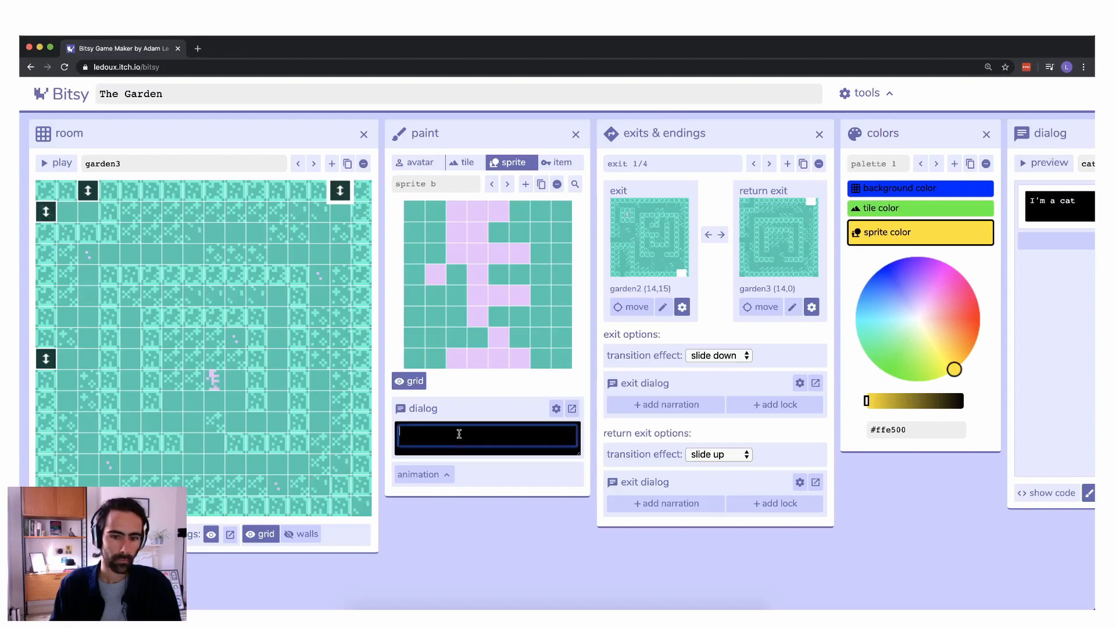
{"action": "type", "text": "this is the statue of yo"}
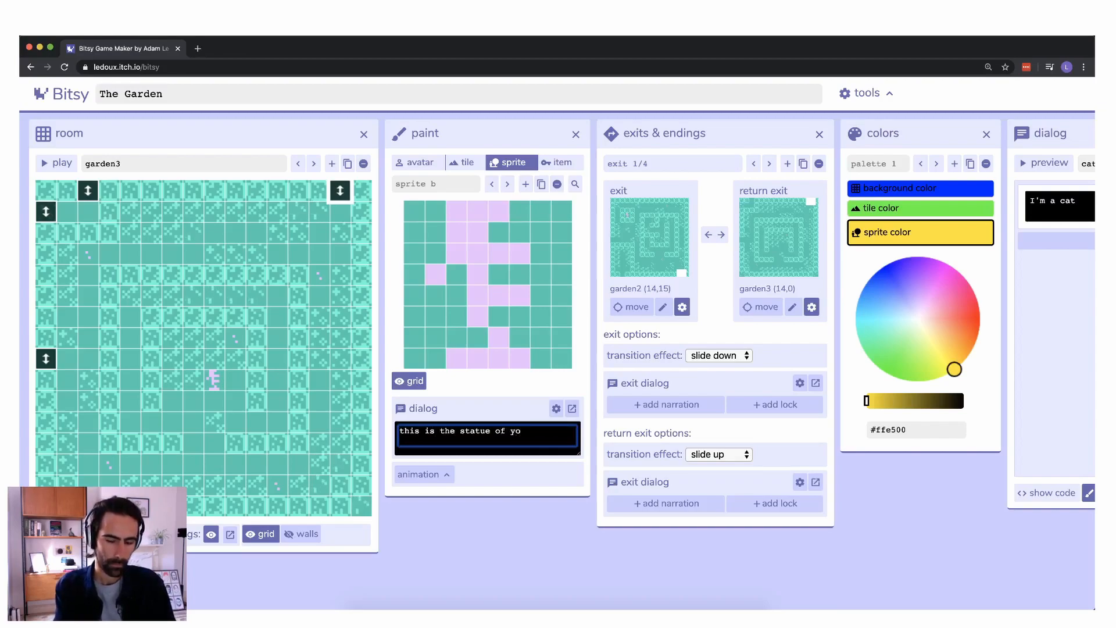
{"action": "key", "text": "BackSpace"}
{"action": "key", "text": "BackSpace"}
{"action": "type", "text": "a great flower"}
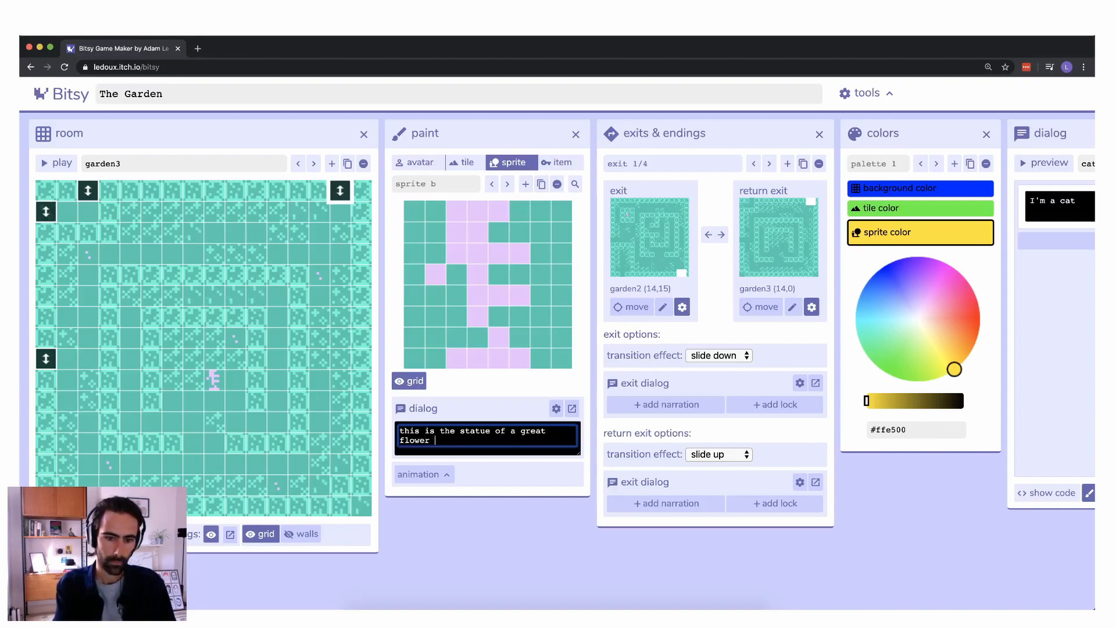
{"action": "type", "text": " you once found"}
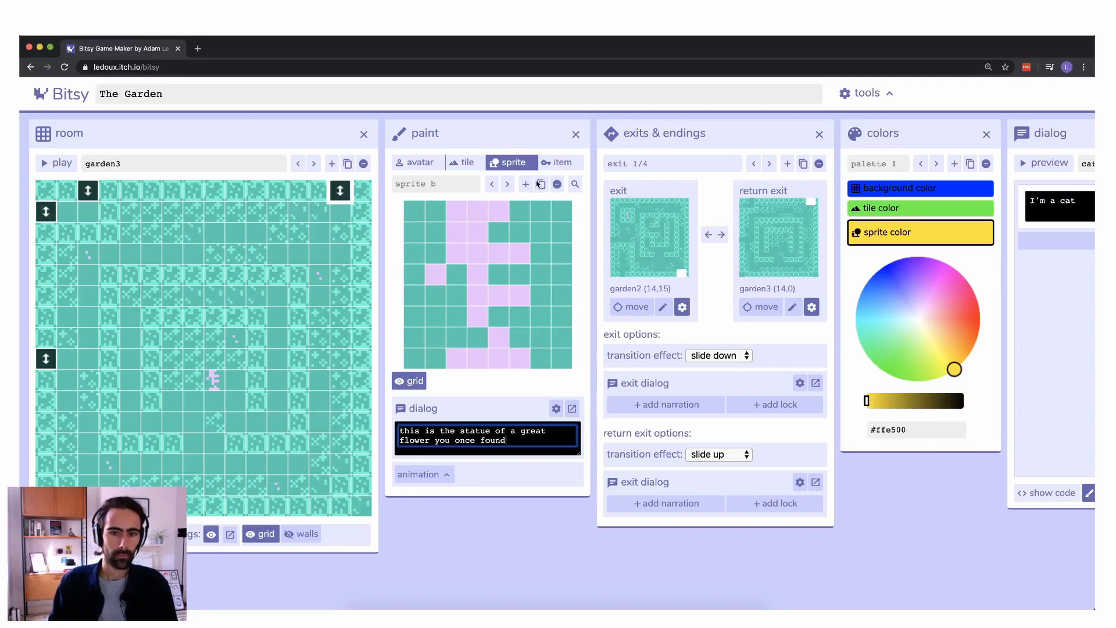
Step: Duplicate the flower statue sprite and redraw the copy with a long low left branch and a raised upper-right branch on the same base
{"action": "left_click", "coordinate": [540, 184]}
{"action": "left_click", "coordinate": [460, 219]}
{"action": "left_click", "coordinate": [496, 234]}
{"action": "left_click", "coordinate": [499, 295]}
{"action": "left_click", "coordinate": [414, 316]}
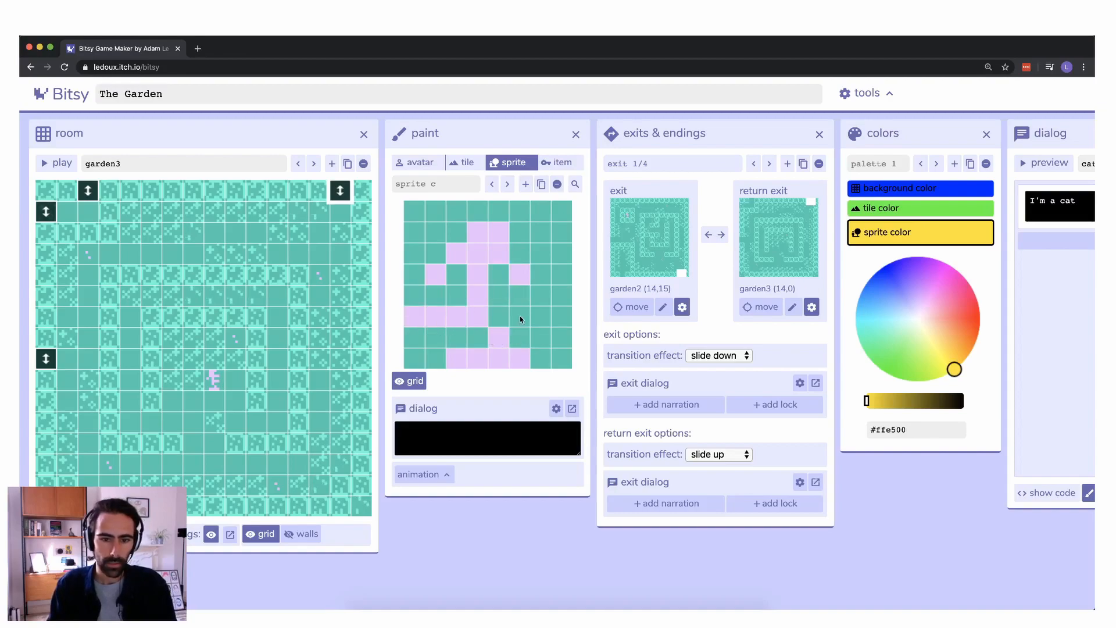
{"action": "left_click", "coordinate": [521, 228]}
{"action": "left_click", "coordinate": [540, 232]}
{"action": "left_click", "coordinate": [541, 218]}
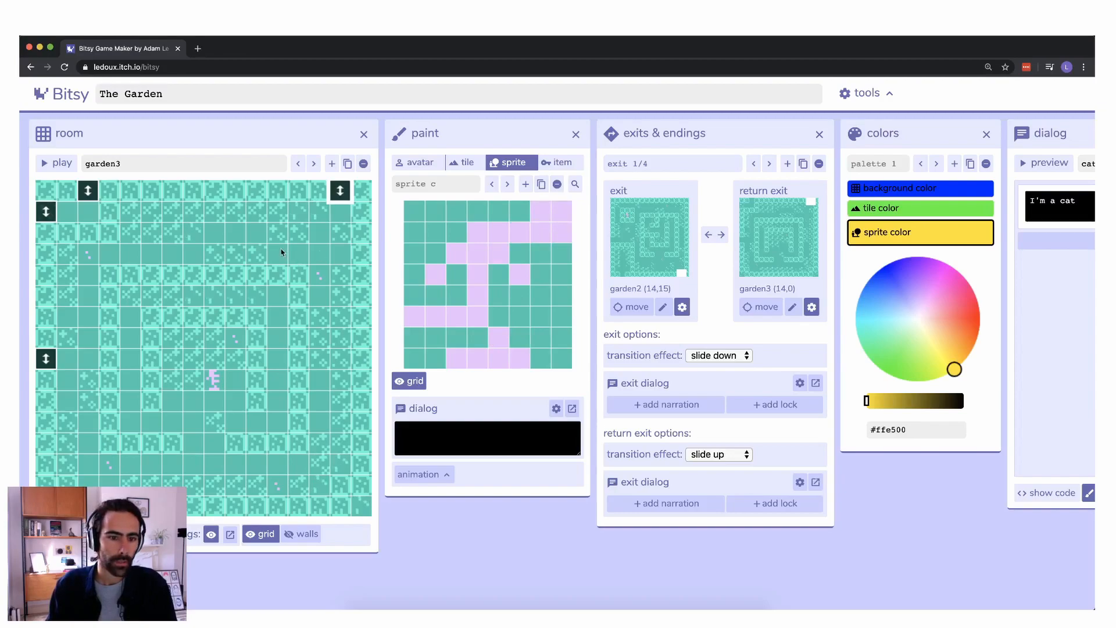
Step: Place the redrawn statue sprite inside garden2's hedges and set its dialog to "One of the best flowers ever."
{"action": "left_click", "coordinate": [298, 164]}
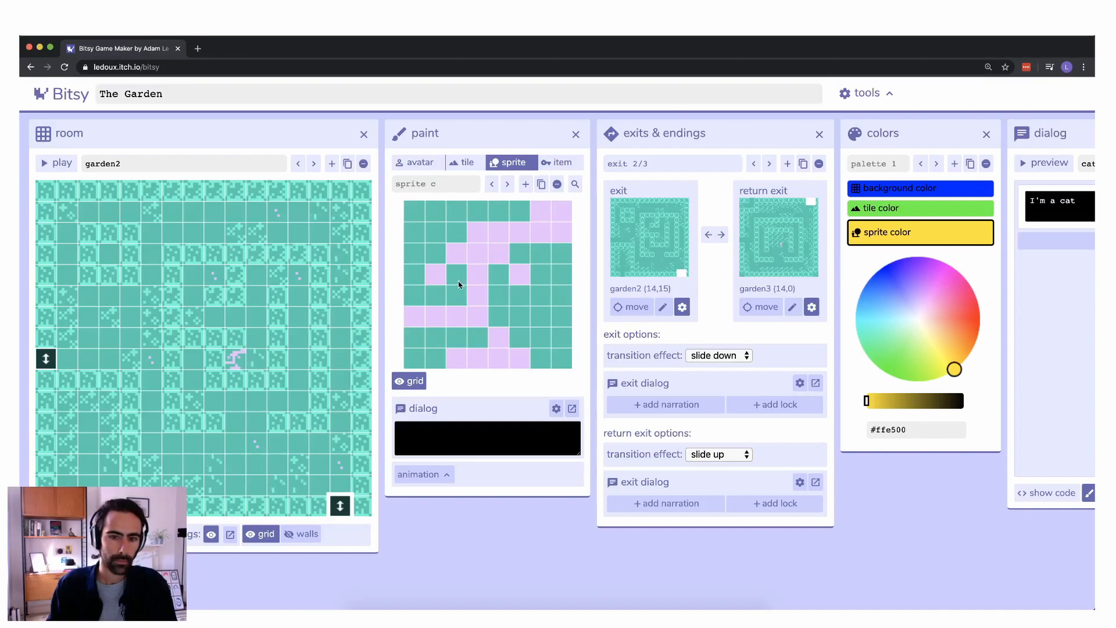
{"action": "left_click", "coordinate": [495, 186]}
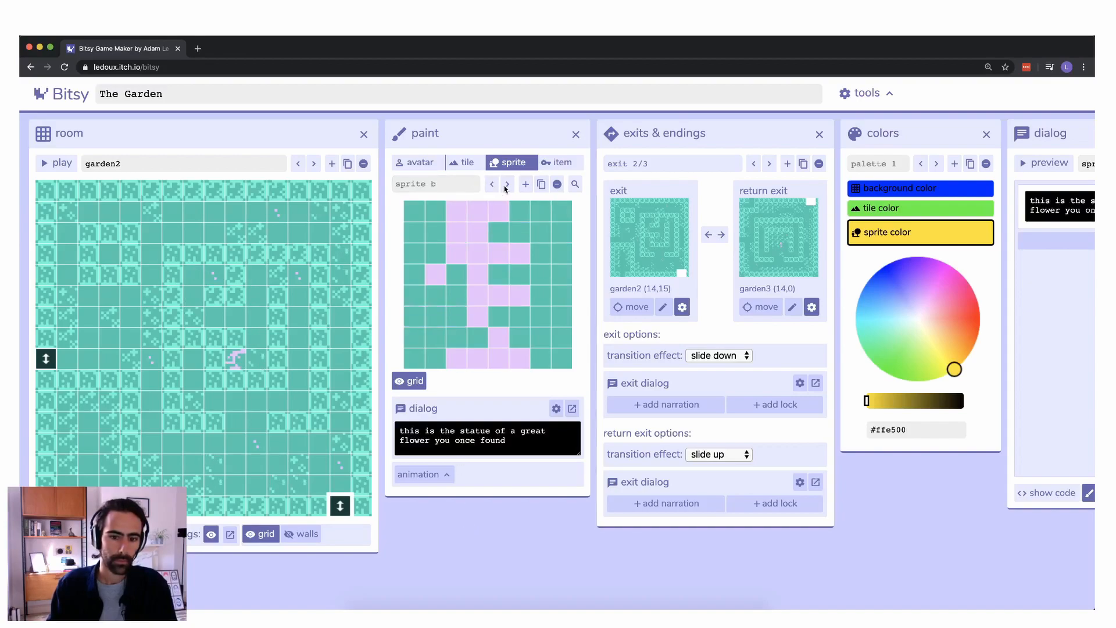
{"action": "left_click", "coordinate": [505, 186]}
{"action": "left_click", "coordinate": [433, 435]}
{"action": "type", "text": "One "}
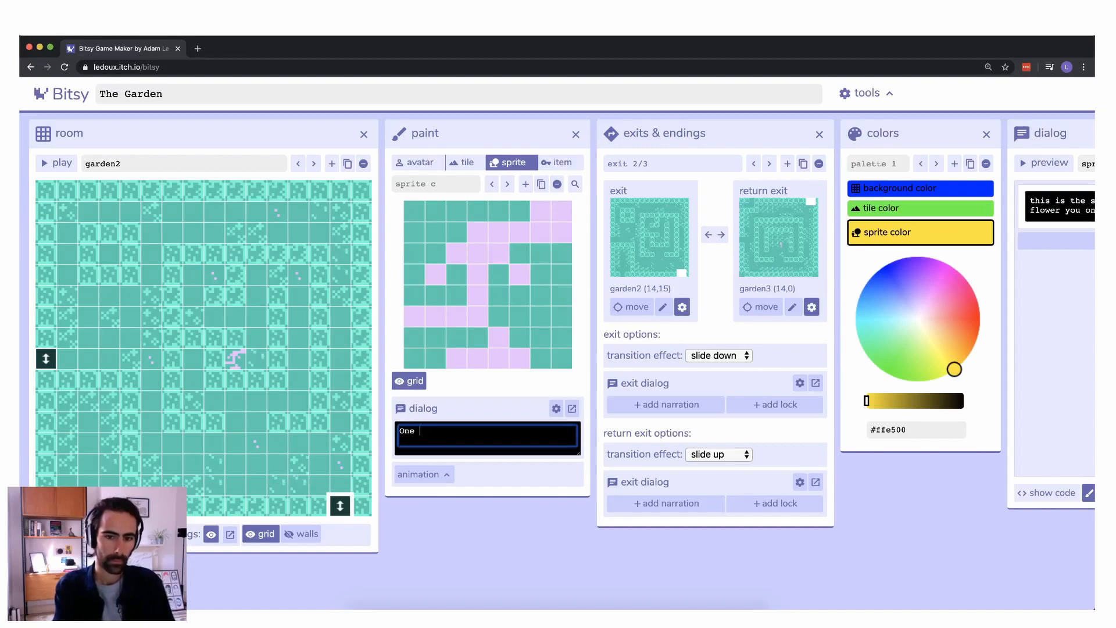
{"action": "type", "text": "of the best flowers ever."}
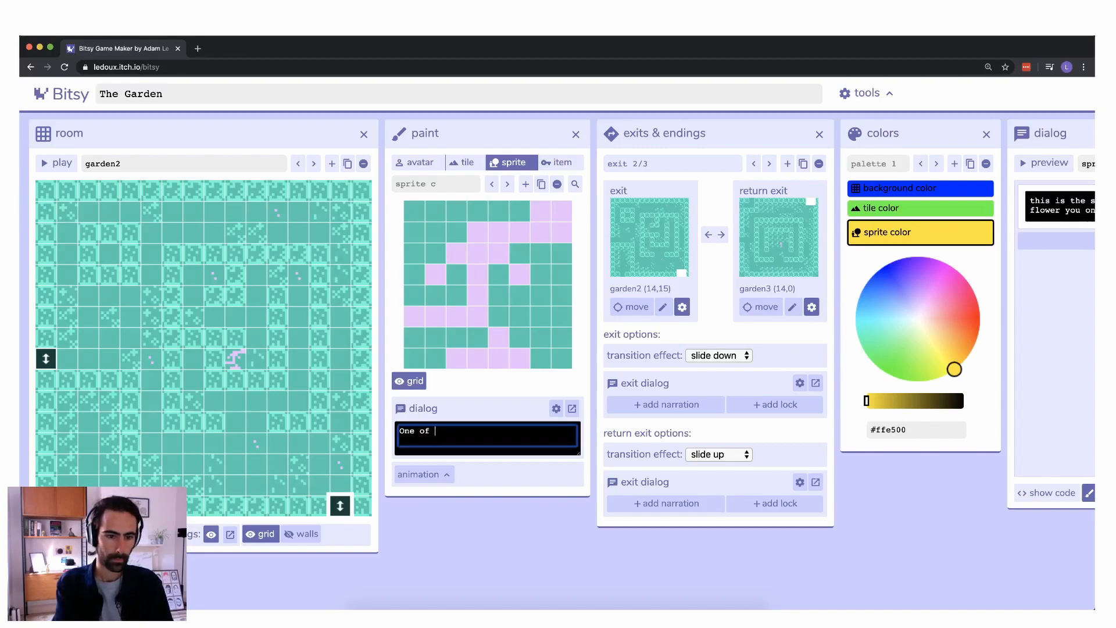
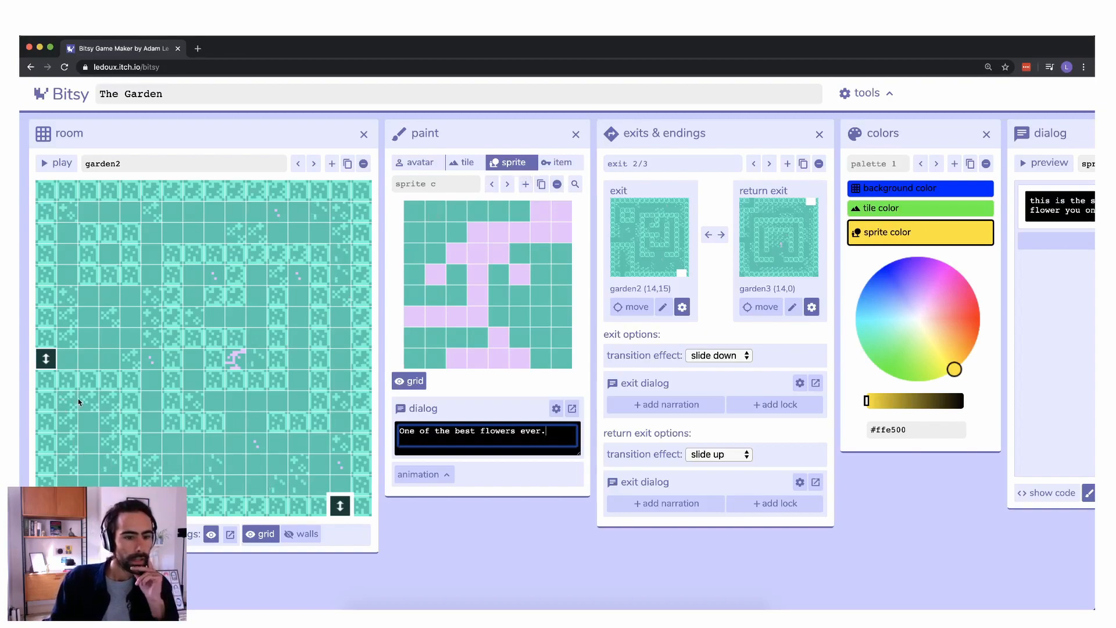
Step: Place the key item in the lower-left area of garden2
{"action": "left_click", "coordinate": [299, 164]}
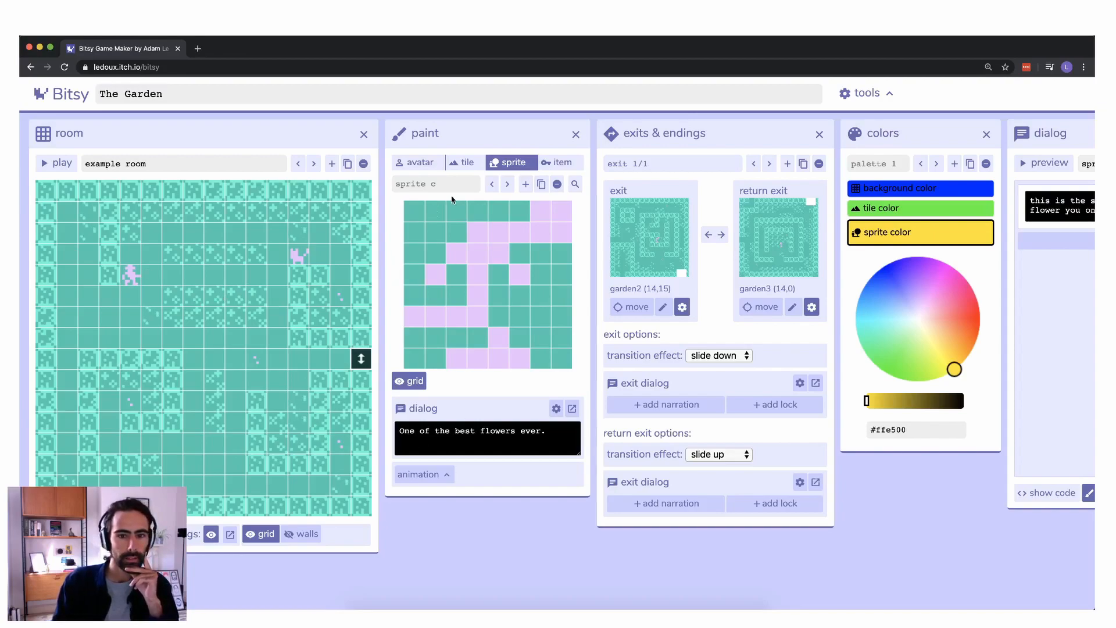
{"action": "left_click", "coordinate": [315, 164]}
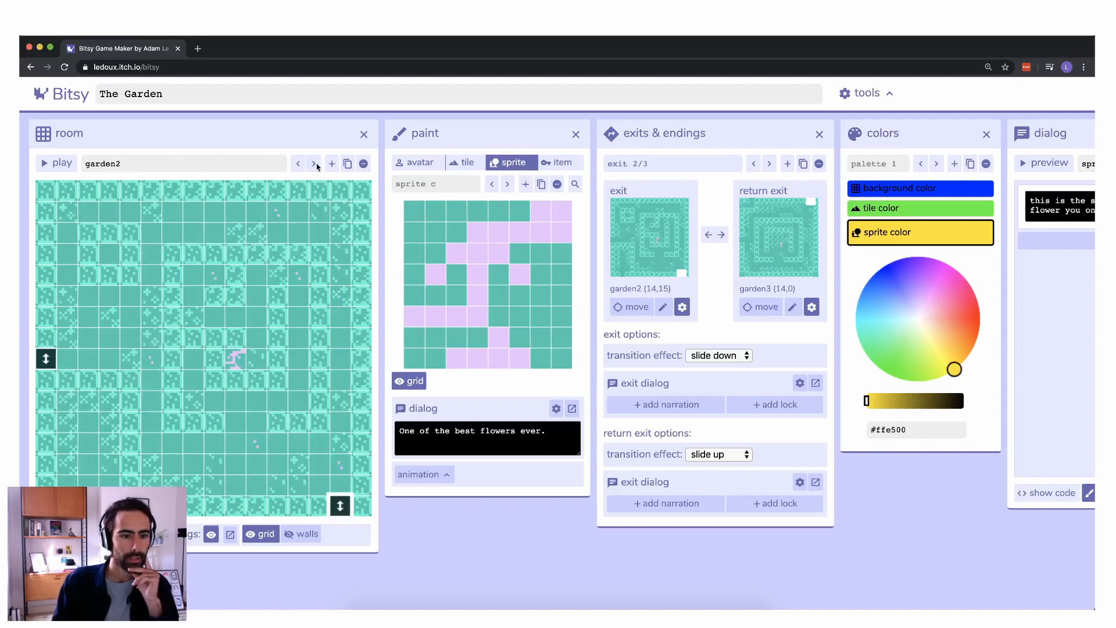
{"action": "left_click", "coordinate": [560, 164]}
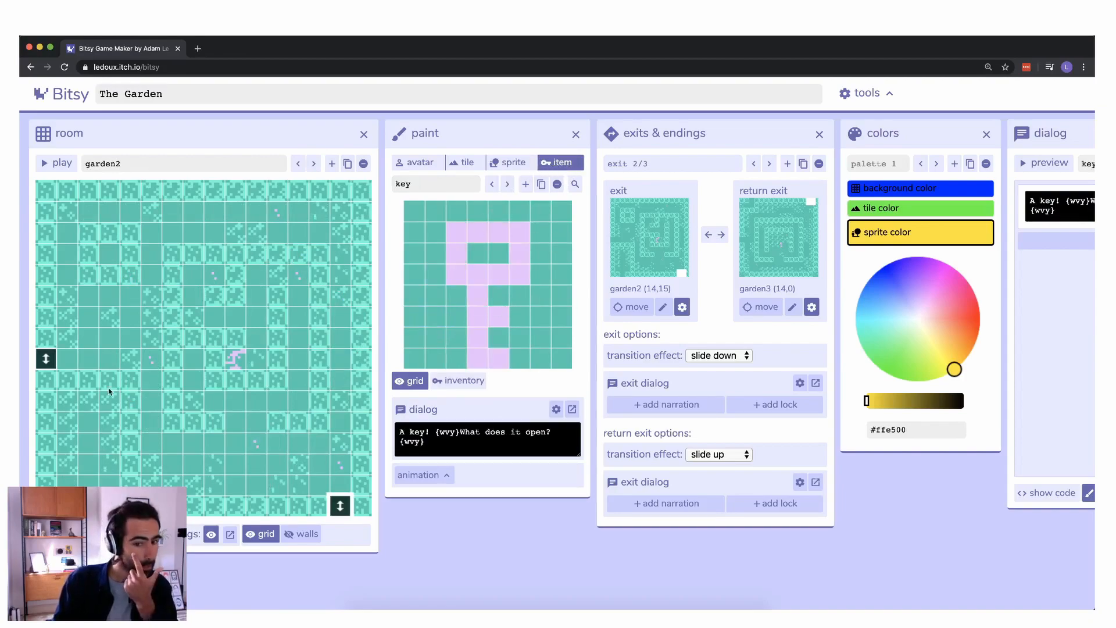
{"action": "left_click", "coordinate": [90, 427]}
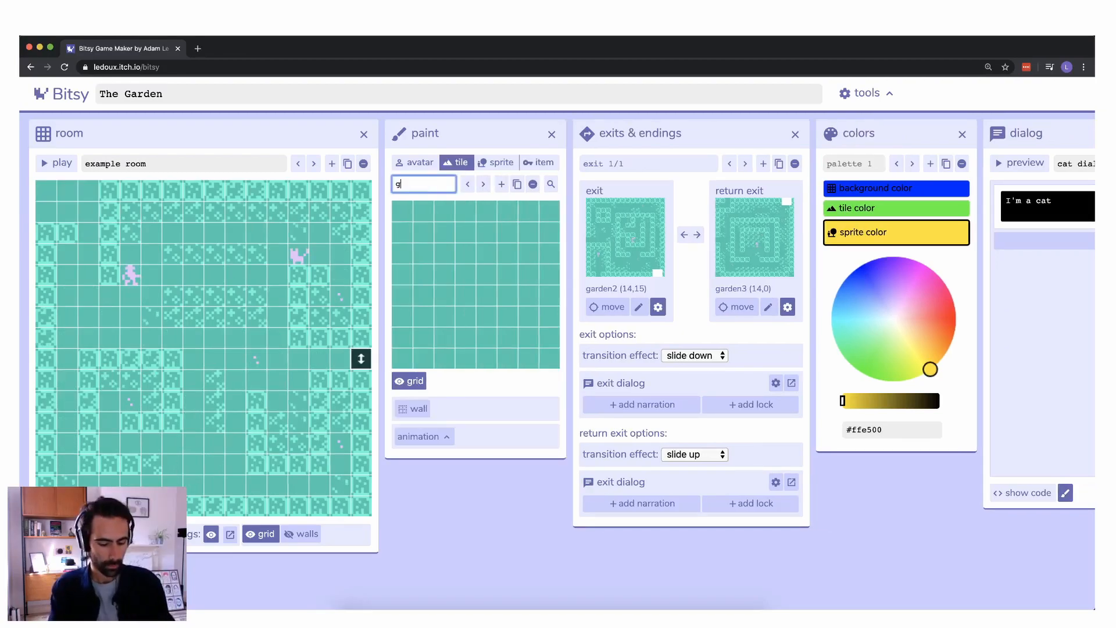
Step: Name the blank tile gate and draw three vertical bars of staggered height with two short stubs on each side edge
{"action": "type", "text": "ate"}
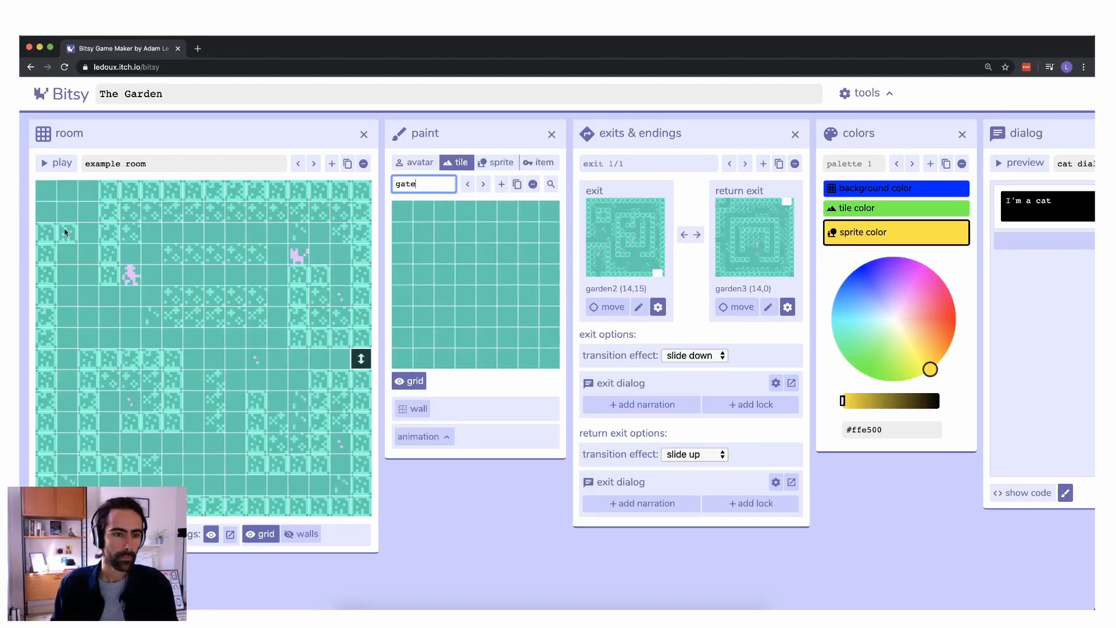
{"action": "left_click", "coordinate": [402, 255]}
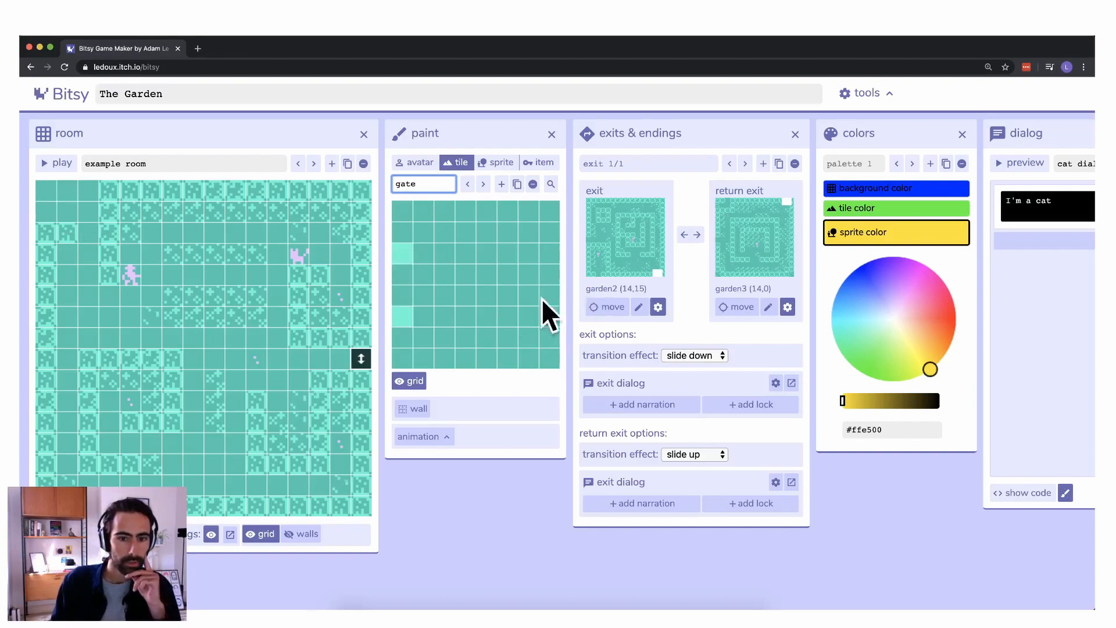
{"action": "left_click", "coordinate": [549, 254]}
{"action": "left_click", "coordinate": [547, 316]}
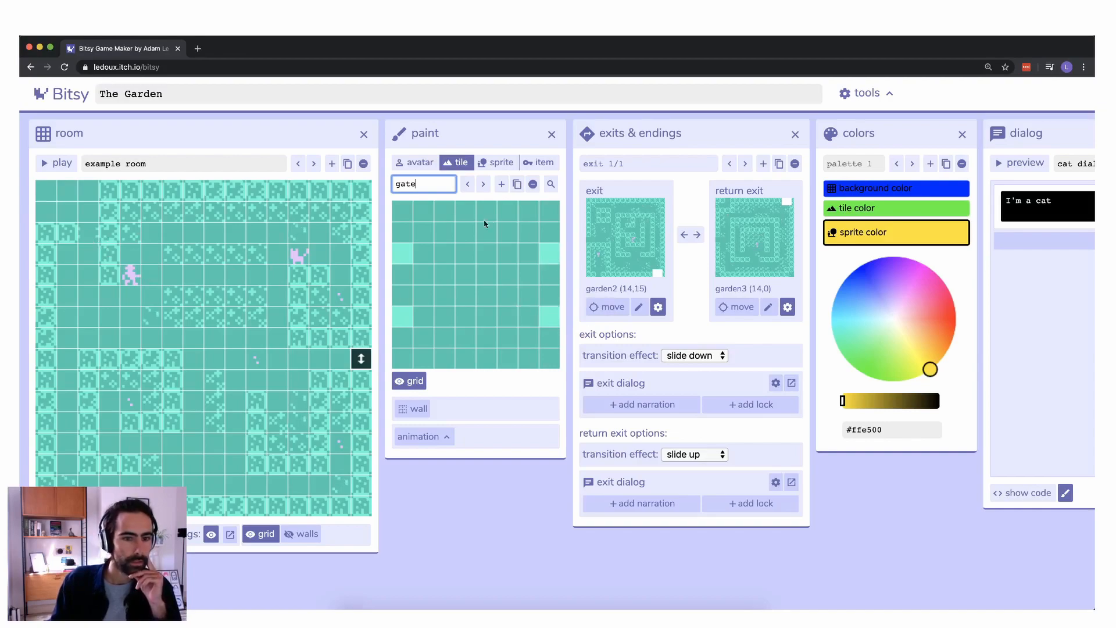
{"action": "left_click_drag", "start_coordinate": [426, 215], "coordinate": [426, 360]}
{"action": "left_click", "coordinate": [424, 215]}
{"action": "left_click", "coordinate": [423, 238]}
{"action": "mouse_move", "coordinate": [528, 357]}
{"action": "left_mouse_down"}
{"action": "mouse_move", "coordinate": [524, 245]}
{"action": "mouse_move", "coordinate": [466, 232]}
{"action": "mouse_move", "coordinate": [469, 361]}
{"action": "left_mouse_up"}
{"action": "left_click_drag", "start_coordinate": [484, 216], "coordinate": [496, 361]}
{"action": "left_click_drag", "start_coordinate": [503, 274], "coordinate": [507, 346]}
{"action": "left_click_drag", "start_coordinate": [478, 215], "coordinate": [491, 384]}
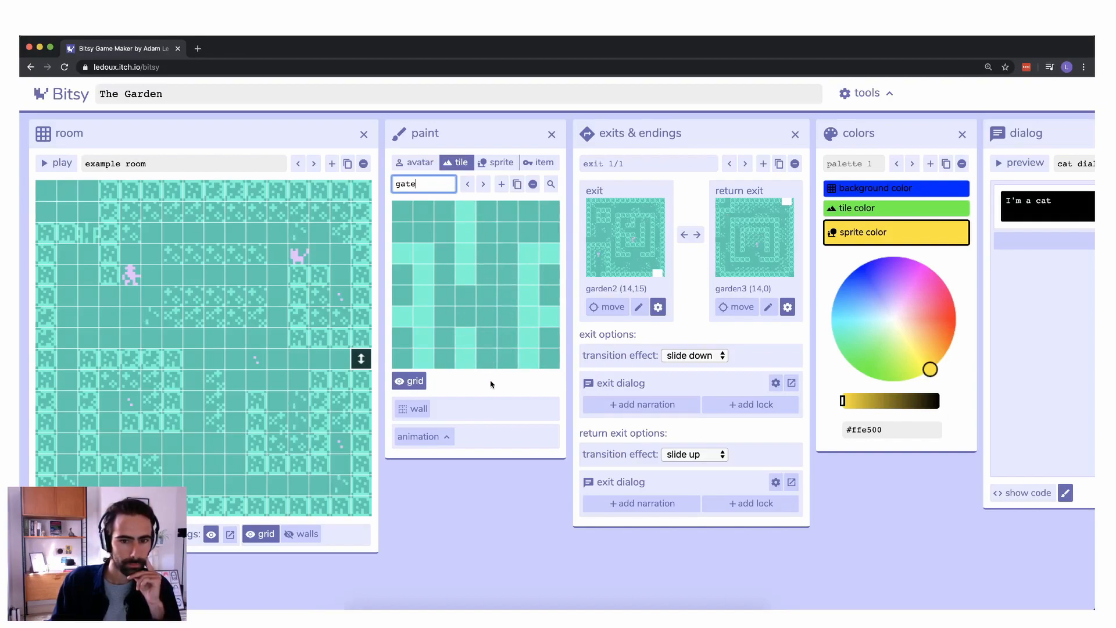
{"action": "left_click_drag", "start_coordinate": [463, 295], "coordinate": [466, 324]}
{"action": "left_click_drag", "start_coordinate": [507, 231], "coordinate": [513, 354]}
{"action": "left_click_drag", "start_coordinate": [525, 252], "coordinate": [528, 354]}
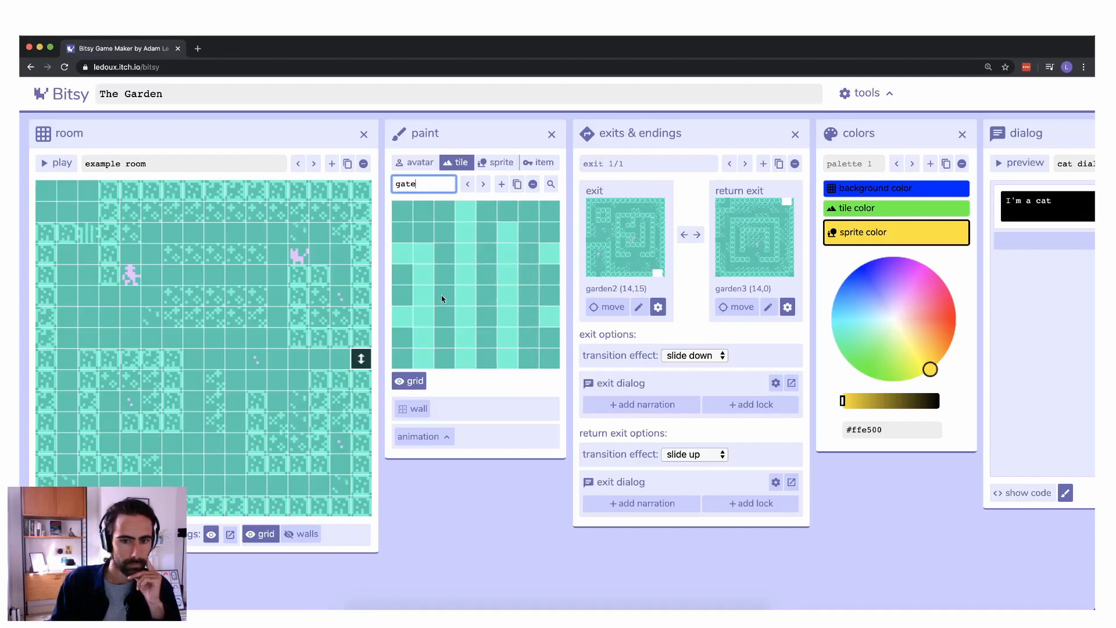
Step: Join the gate tile's bars with two horizontal rails and a base row, and check the room without its grid
{"action": "left_click", "coordinate": [450, 280]}
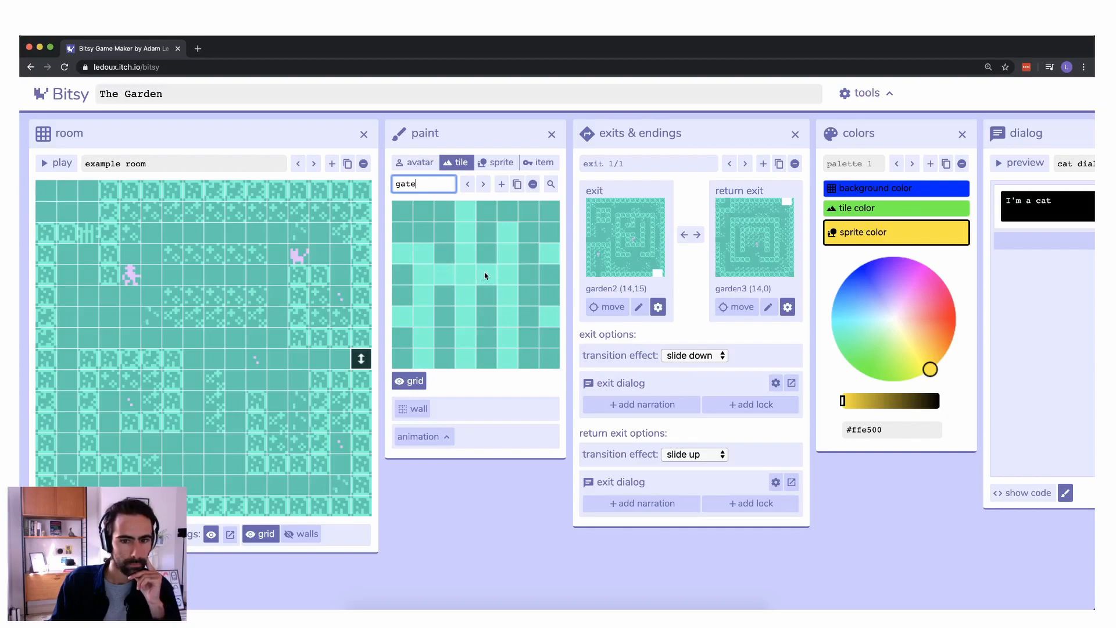
{"action": "left_click", "coordinate": [511, 280]}
{"action": "left_click", "coordinate": [526, 277]}
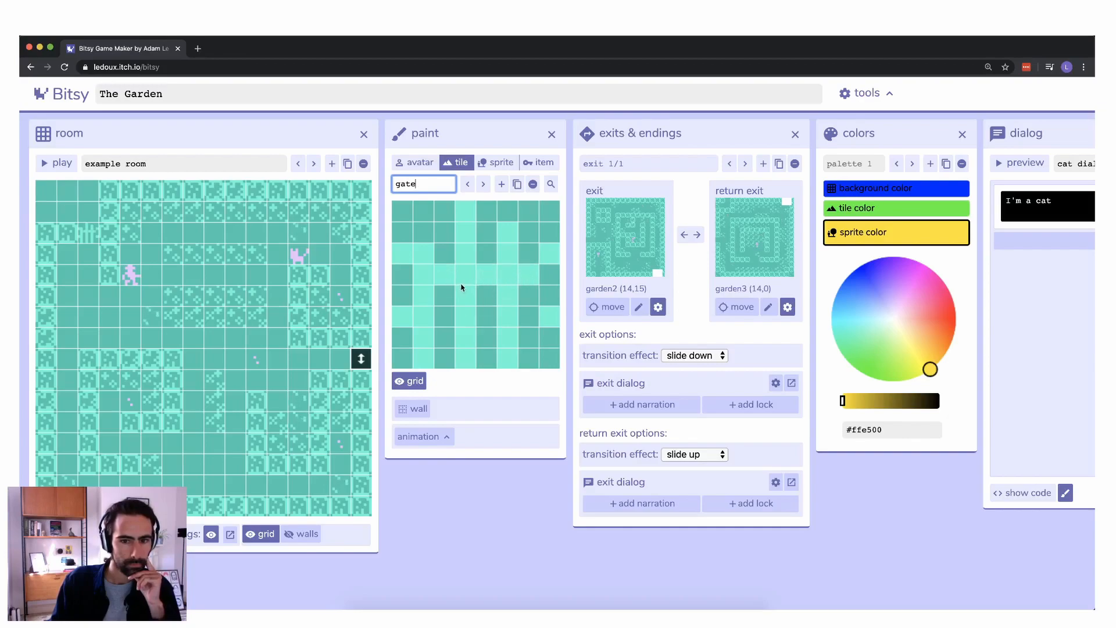
{"action": "left_click_drag", "start_coordinate": [447, 316], "coordinate": [527, 318]}
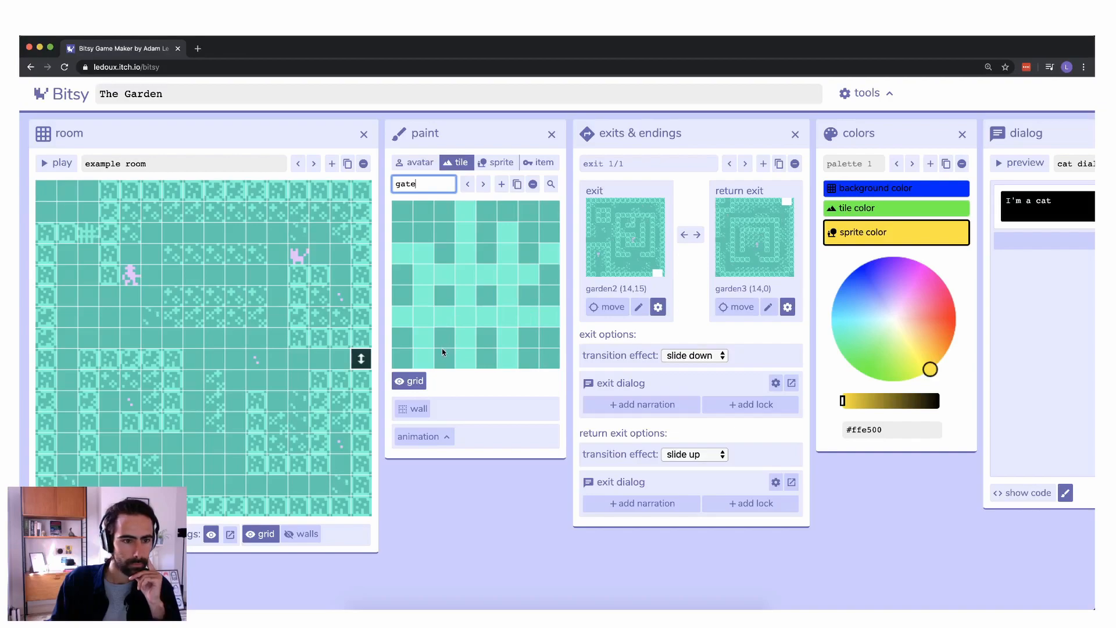
{"action": "left_click", "coordinate": [486, 356]}
{"action": "left_click", "coordinate": [522, 356]}
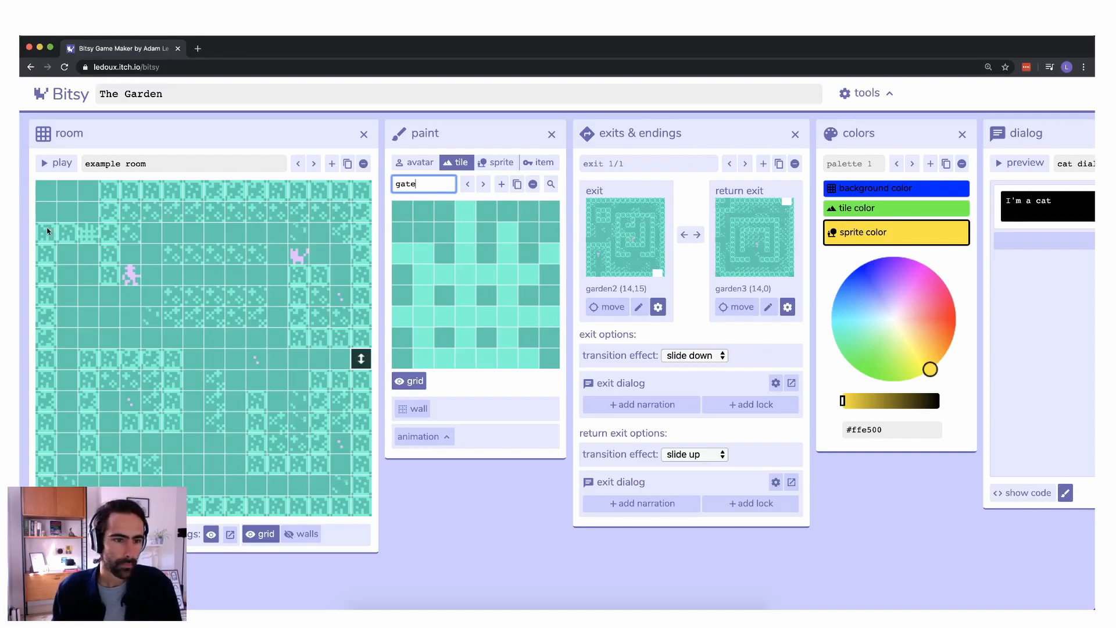
{"action": "left_click", "coordinate": [260, 538]}
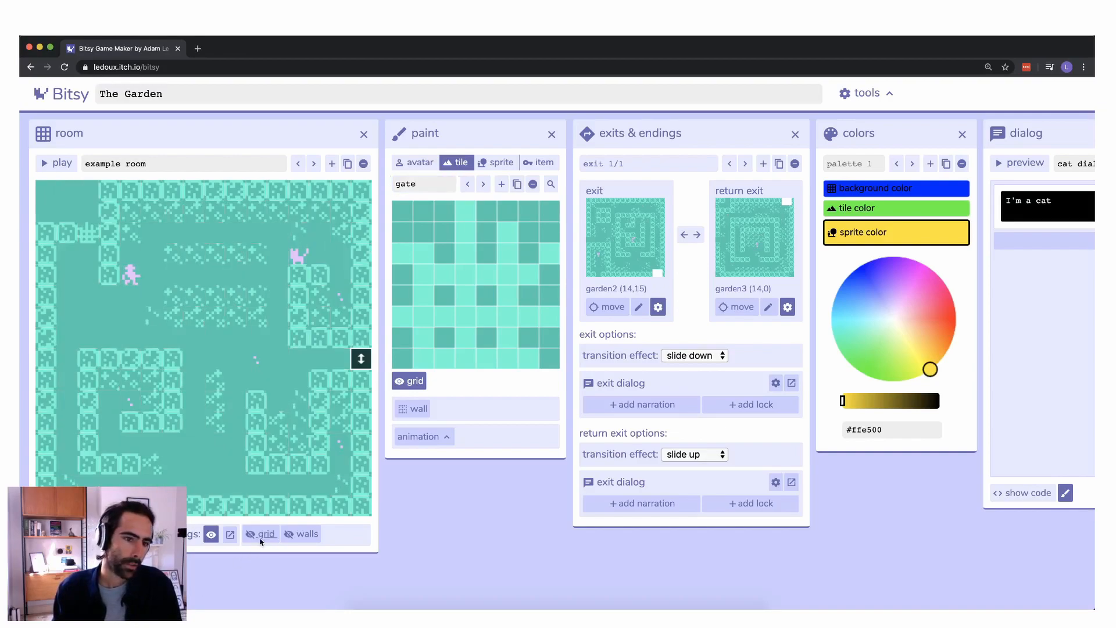
{"action": "left_click", "coordinate": [261, 538]}
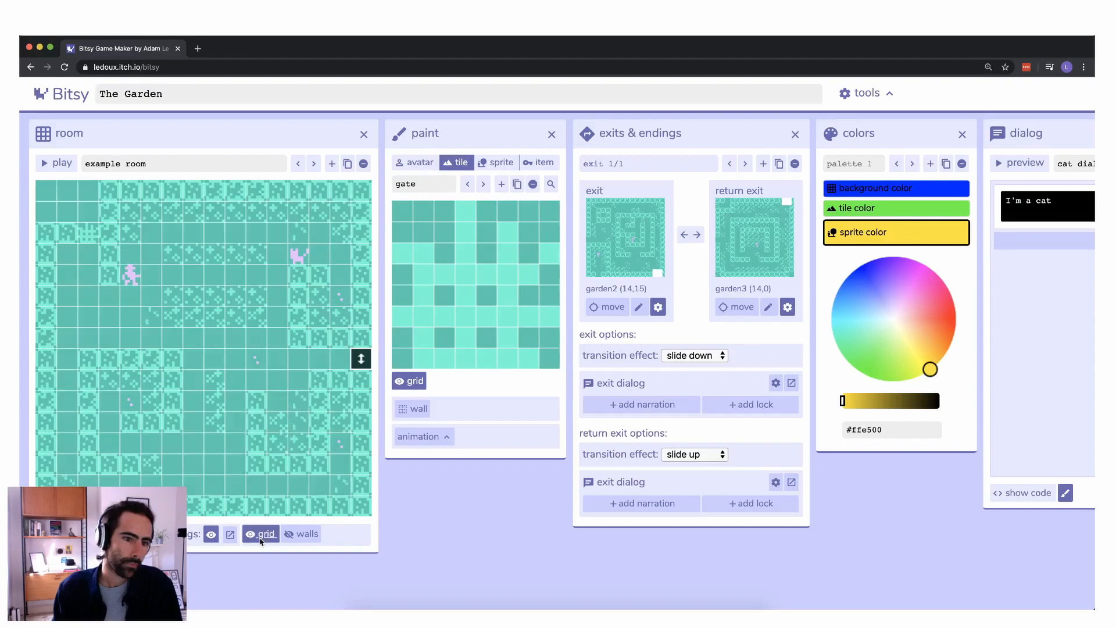
Step: Lay the brick tile in the example room's upper-left corner around the area behind the gate, and duplicate that tile
{"action": "mouse_move", "coordinate": [68, 212]}
{"action": "left_mouse_down"}
{"action": "mouse_move", "coordinate": [50, 211]}
{"action": "mouse_move", "coordinate": [68, 192]}
{"action": "left_mouse_up"}
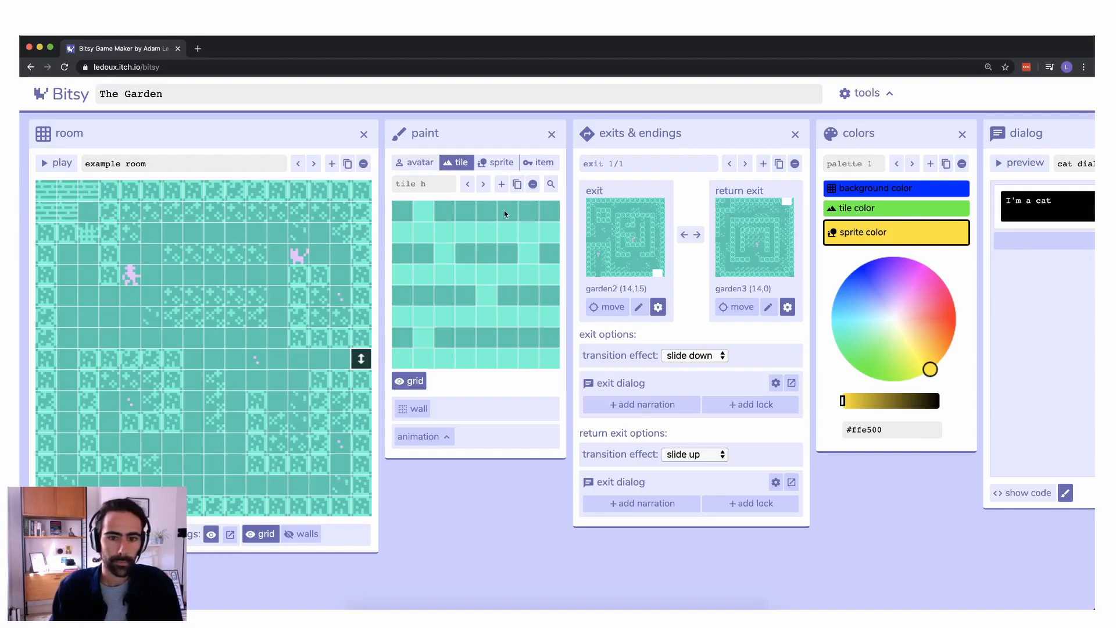
{"action": "left_click", "coordinate": [515, 184]}
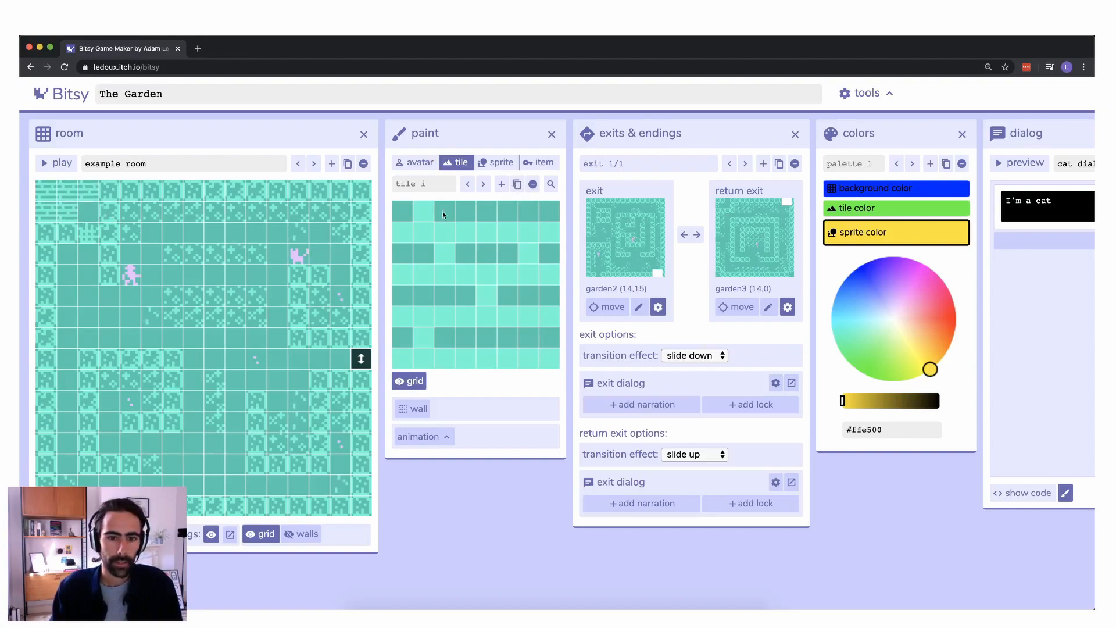
Step: Redraw the brick copy as a doorway with solid side posts and a hollow centre, and place it directly above the gate
{"action": "left_click", "coordinate": [545, 216]}
{"action": "left_click", "coordinate": [549, 337]}
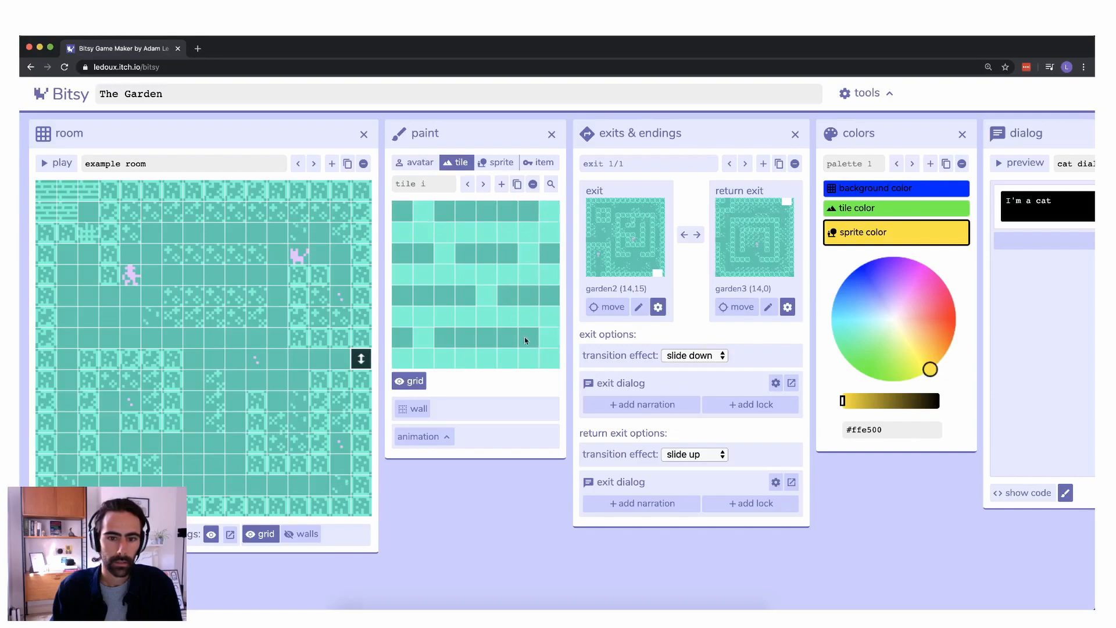
{"action": "left_click", "coordinate": [523, 343]}
{"action": "left_click", "coordinate": [527, 297]}
{"action": "left_click", "coordinate": [419, 299]}
{"action": "left_click", "coordinate": [427, 257]}
{"action": "left_click", "coordinate": [445, 254]}
{"action": "left_click", "coordinate": [490, 295]}
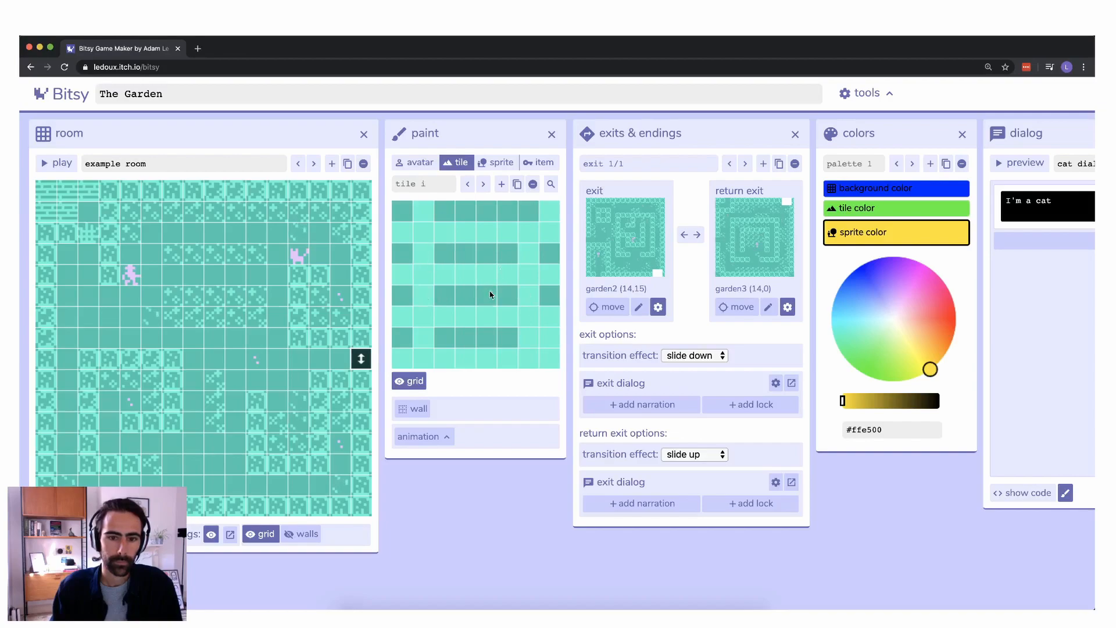
{"action": "mouse_move", "coordinate": [446, 214]}
{"action": "left_mouse_down"}
{"action": "mouse_move", "coordinate": [526, 216]}
{"action": "mouse_move", "coordinate": [500, 234]}
{"action": "mouse_move", "coordinate": [438, 231]}
{"action": "left_mouse_up"}
{"action": "left_click", "coordinate": [519, 220]}
{"action": "left_click", "coordinate": [508, 274]}
{"action": "left_click", "coordinate": [506, 317]}
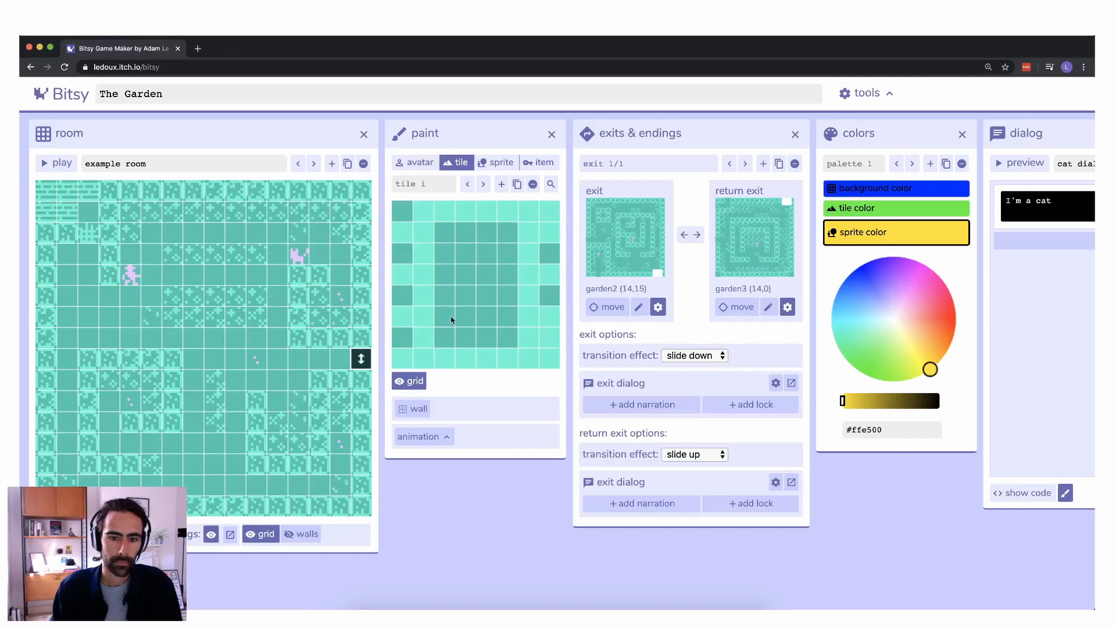
{"action": "left_click", "coordinate": [485, 276]}
{"action": "left_click", "coordinate": [84, 215]}
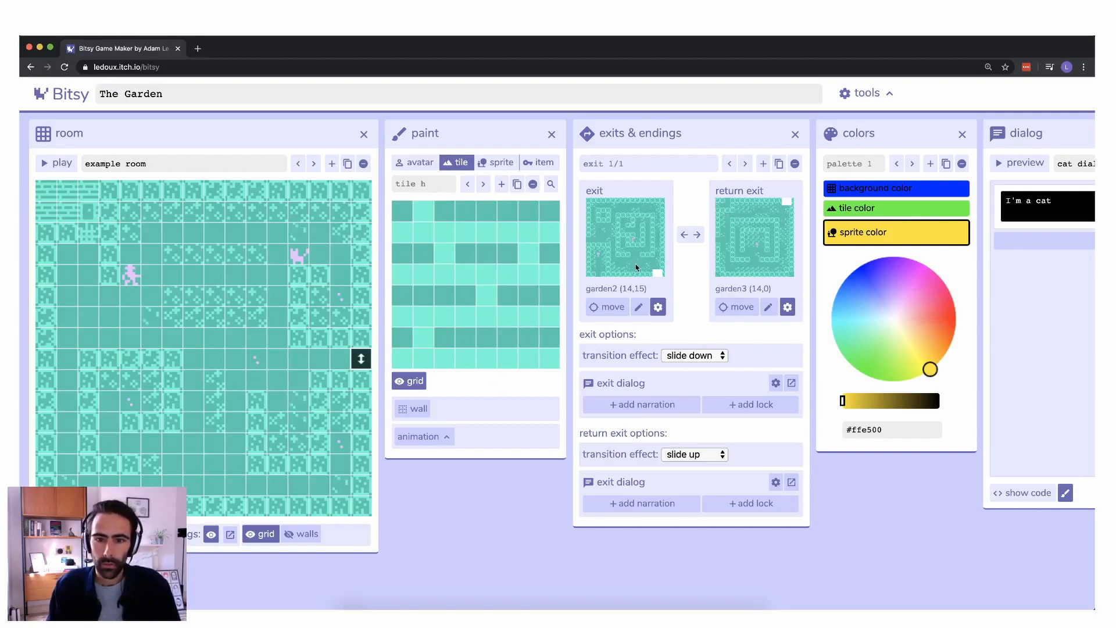
Step: Add an ending on the gate at (2,2) and open its dialog in the dialog editor beside the paint tool
{"action": "left_click", "coordinate": [764, 164]}
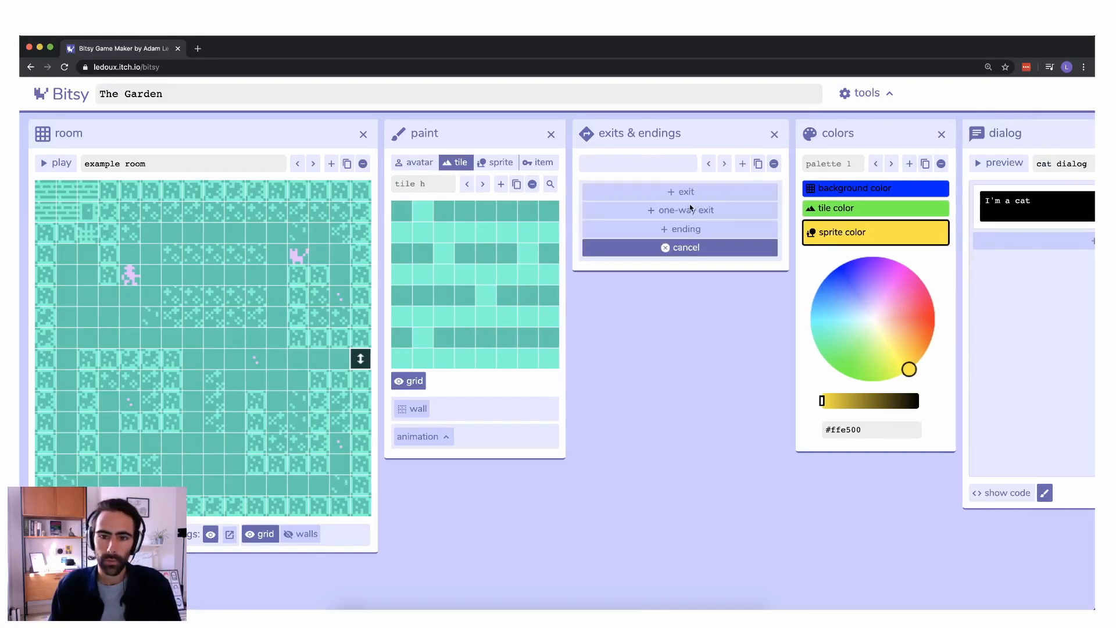
{"action": "left_click", "coordinate": [679, 230]}
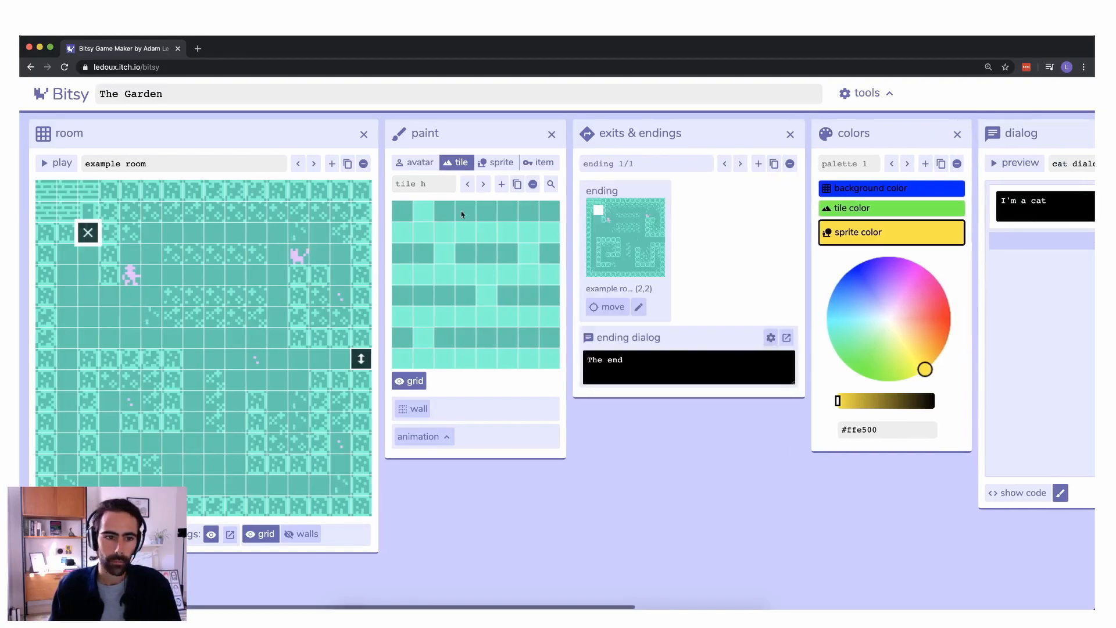
{"action": "left_click", "coordinate": [785, 339]}
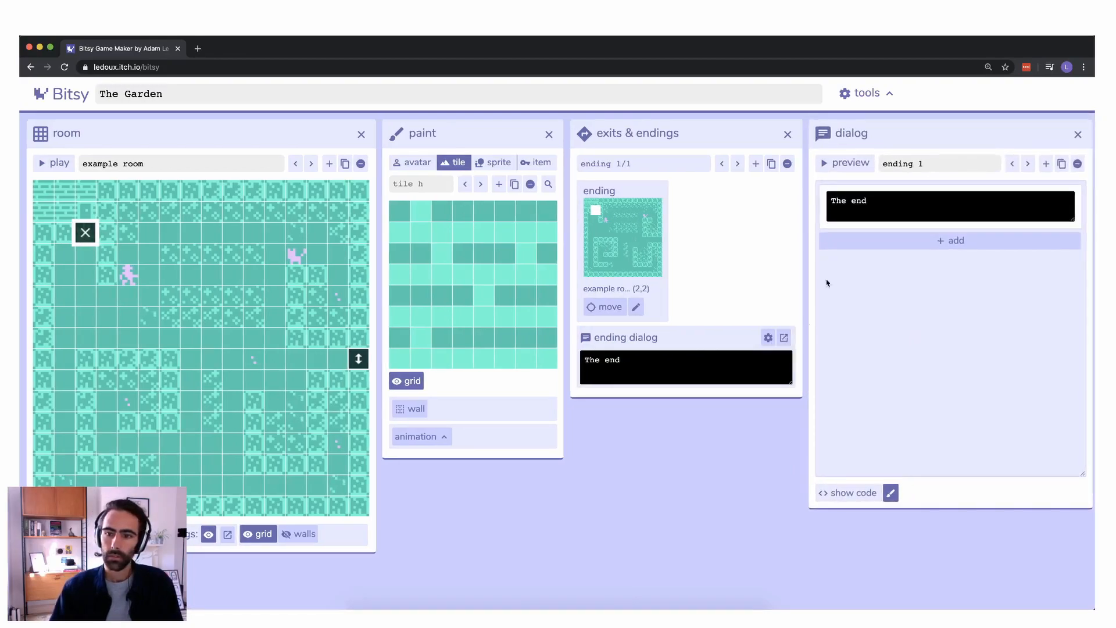
{"action": "left_click_drag", "start_coordinate": [931, 137], "coordinate": [654, 140]}
Step: Add a branching list after "The end" and set its first condition to the key item in inventory
{"action": "left_click", "coordinate": [715, 241]}
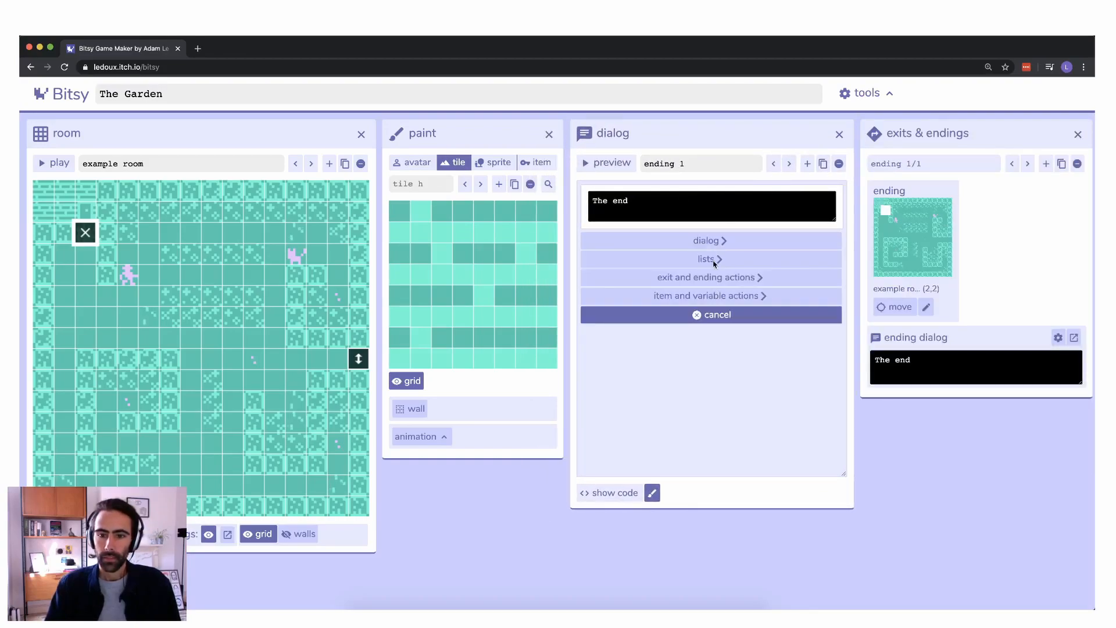
{"action": "left_click", "coordinate": [715, 262]}
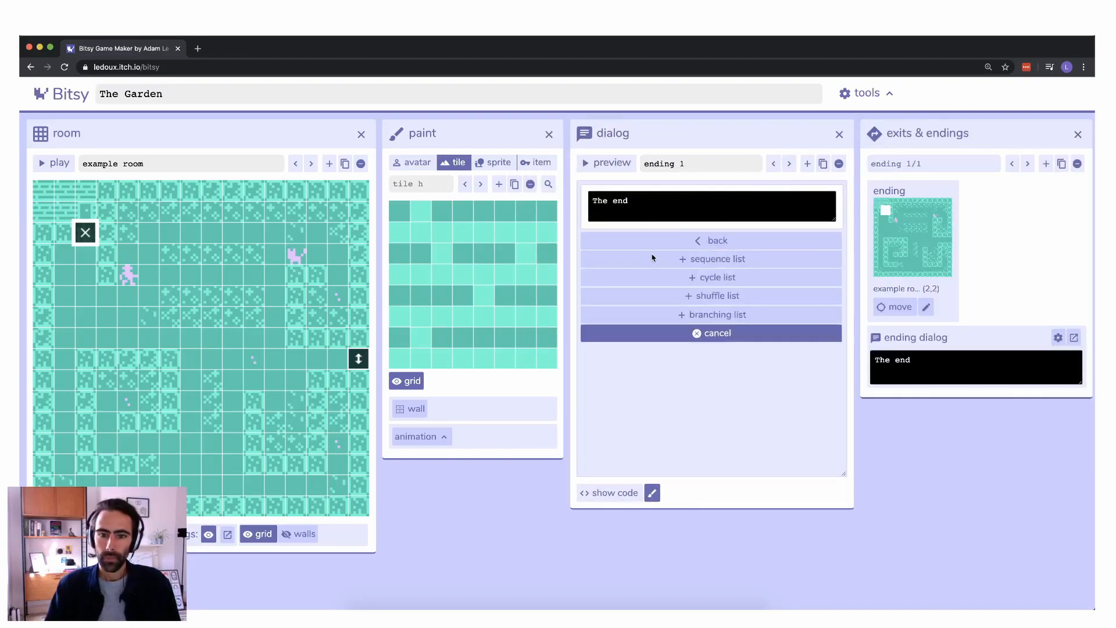
{"action": "left_click", "coordinate": [698, 316]}
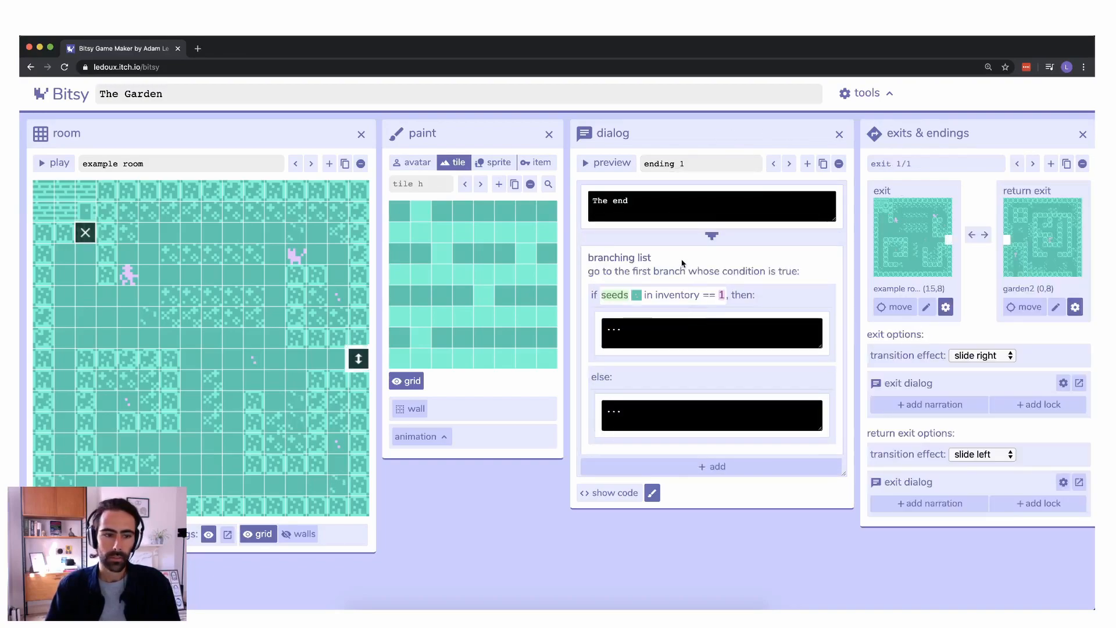
{"action": "left_click", "coordinate": [616, 296]}
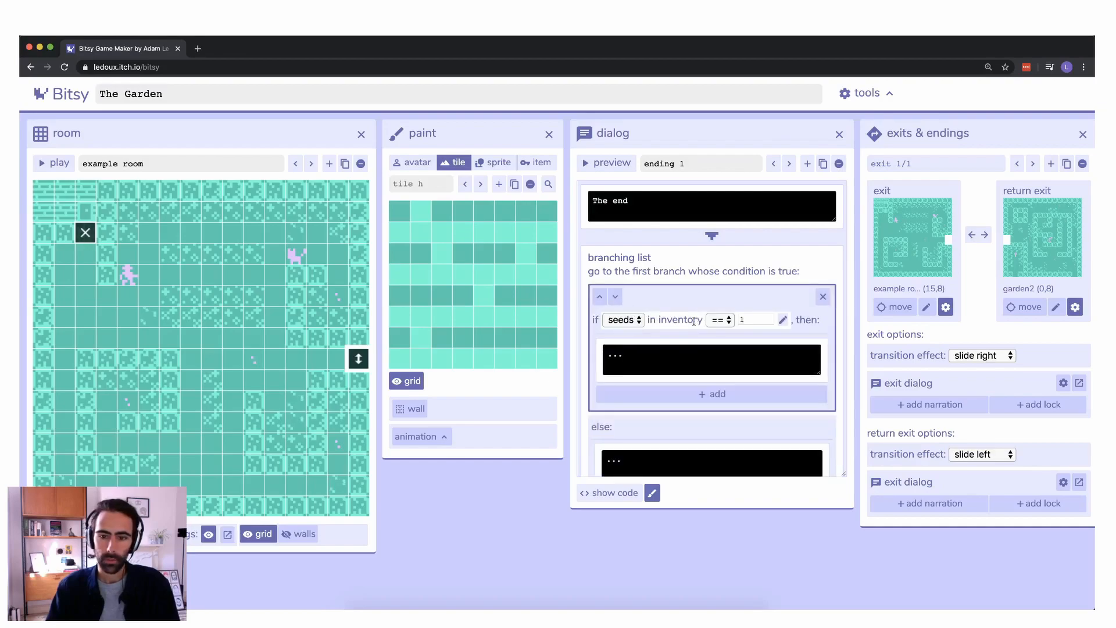
{"action": "left_click", "coordinate": [637, 320]}
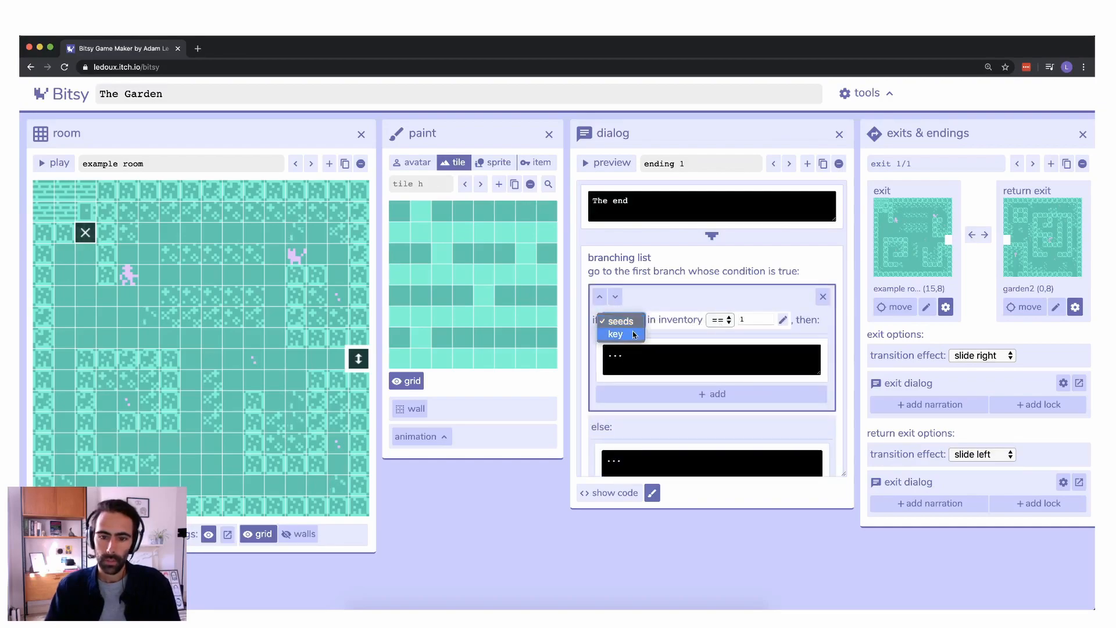
{"action": "left_click", "coordinate": [632, 330]}
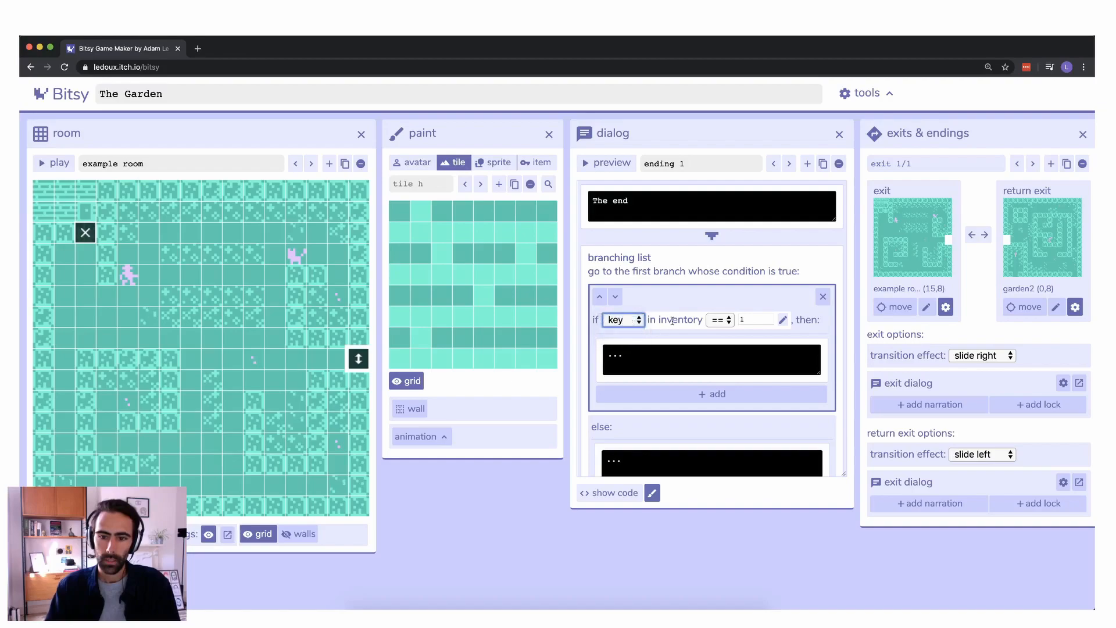
Step: Write "...the key works!" in the key branch and add a lock/unlock action with the locked property set to false
{"action": "left_click", "coordinate": [715, 353]}
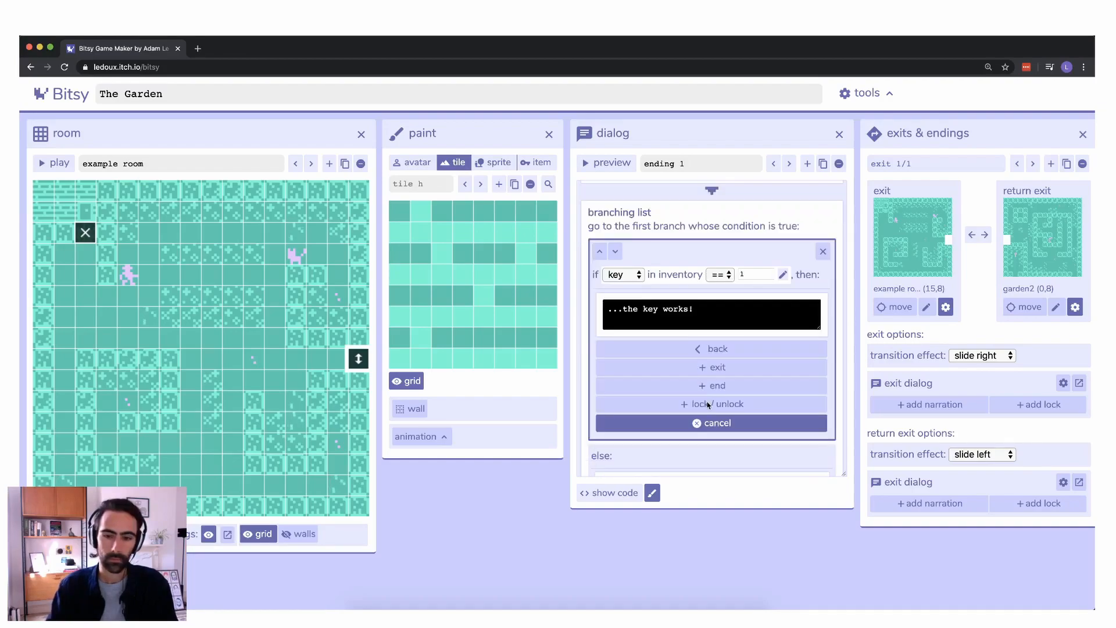
{"action": "left_click", "coordinate": [707, 404]}
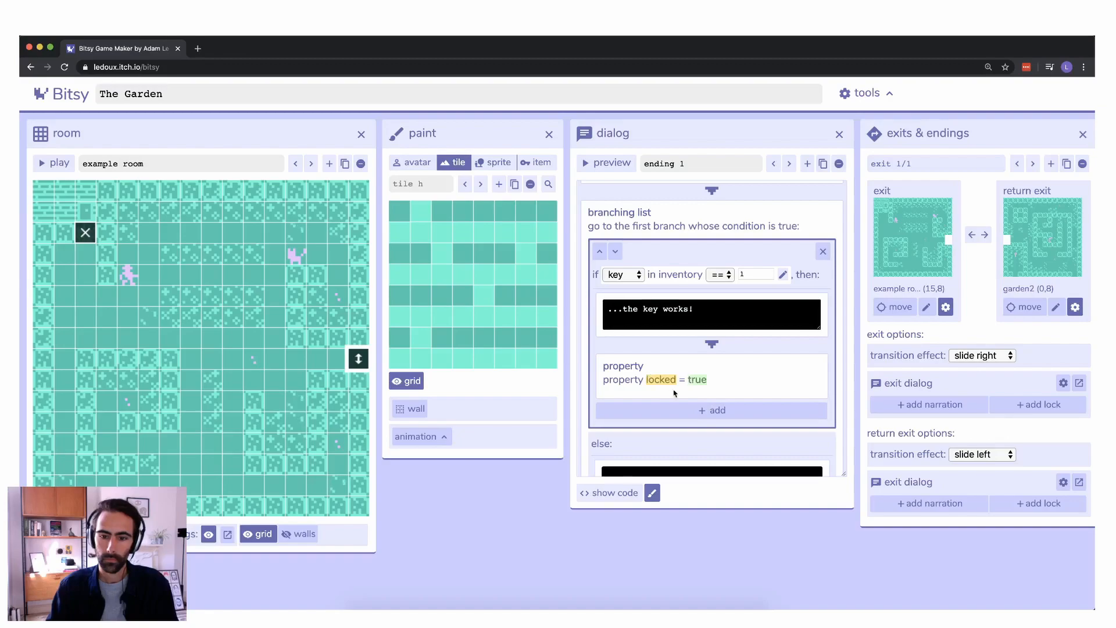
{"action": "left_click", "coordinate": [703, 382]}
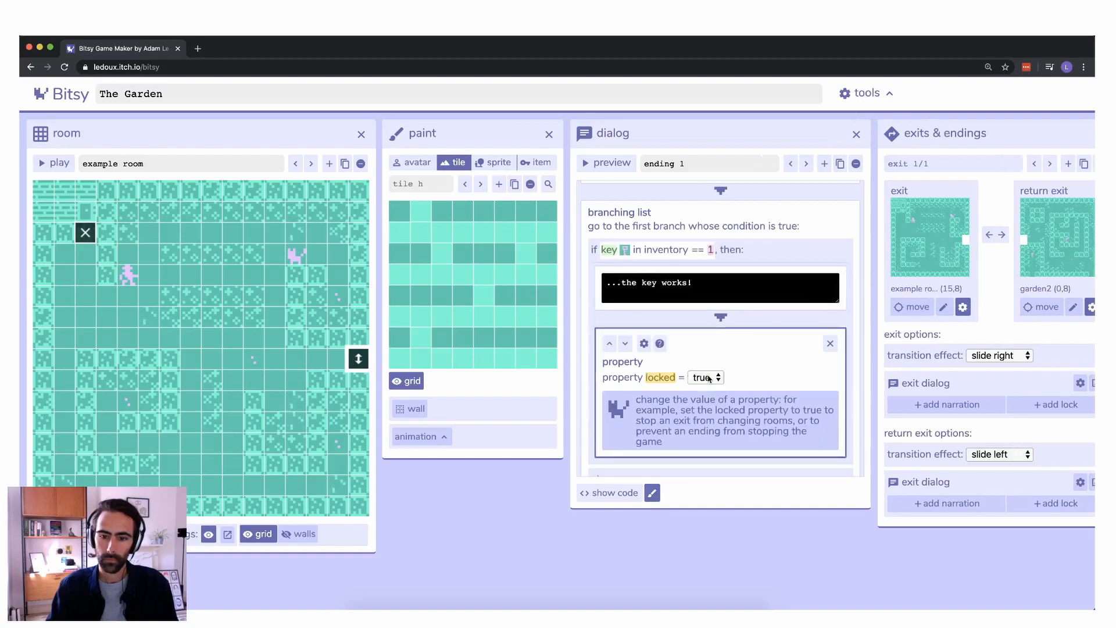
{"action": "left_click", "coordinate": [707, 378]}
{"action": "left_click", "coordinate": [704, 391]}
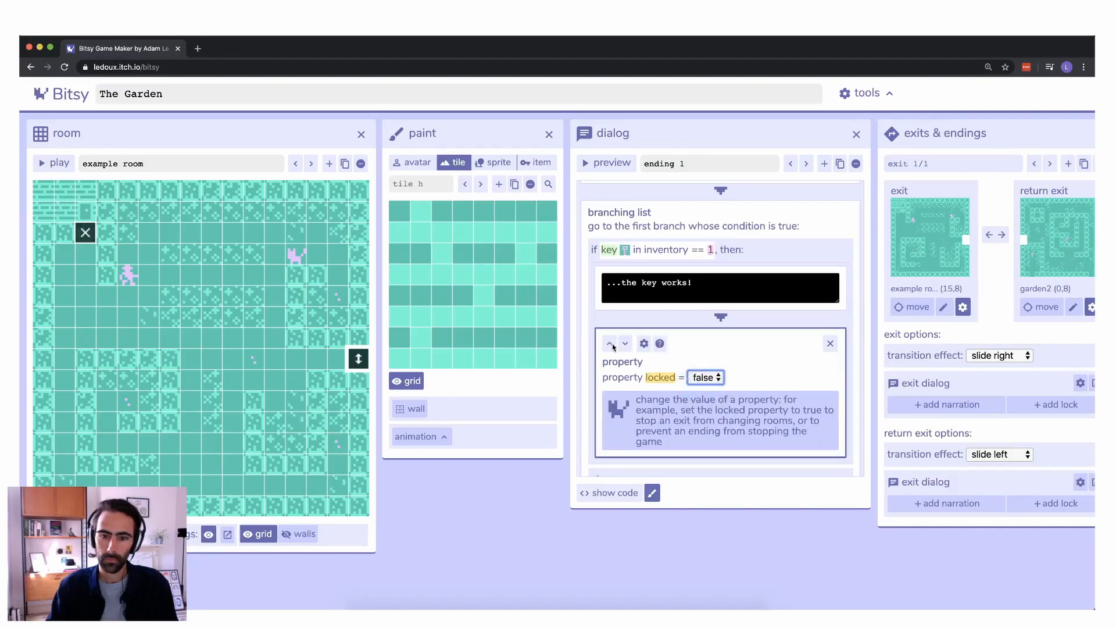
{"action": "left_click", "coordinate": [765, 256]}
Step: Add a lock/unlock action with the locked property set to true in the else branch
{"action": "scroll", "coordinate": [765, 259], "scroll_direction": "down", "scroll_amount": 2}
{"action": "left_click", "coordinate": [661, 374]}
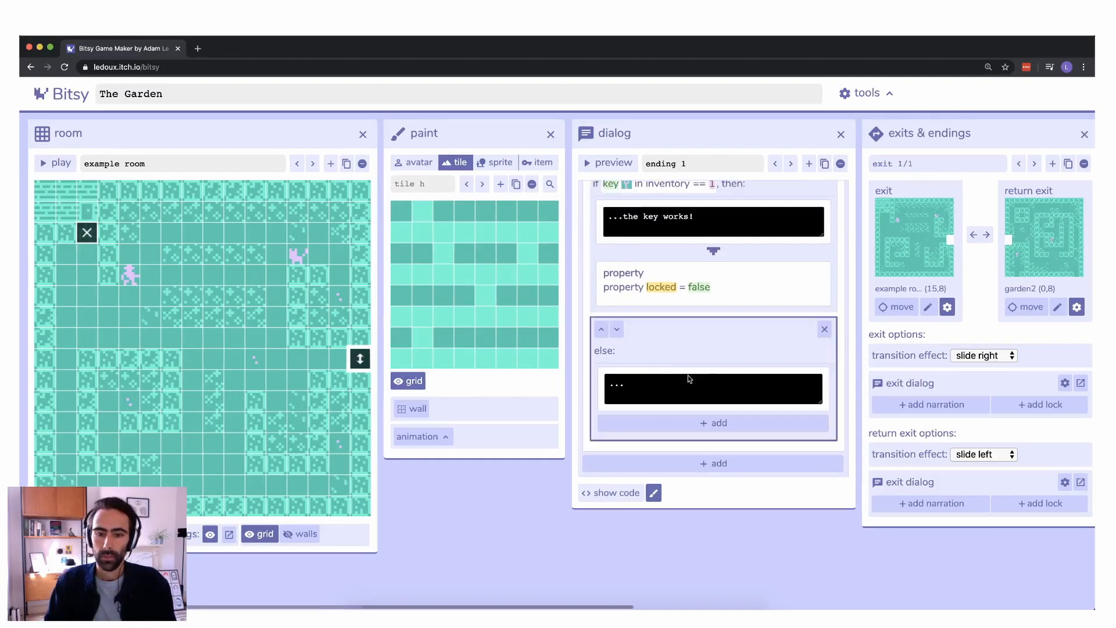
{"action": "left_click", "coordinate": [711, 423]}
{"action": "scroll", "coordinate": [711, 416], "scroll_direction": "down", "scroll_amount": 1}
{"action": "left_click", "coordinate": [710, 411]}
{"action": "scroll", "coordinate": [710, 414], "scroll_direction": "down", "scroll_amount": 1}
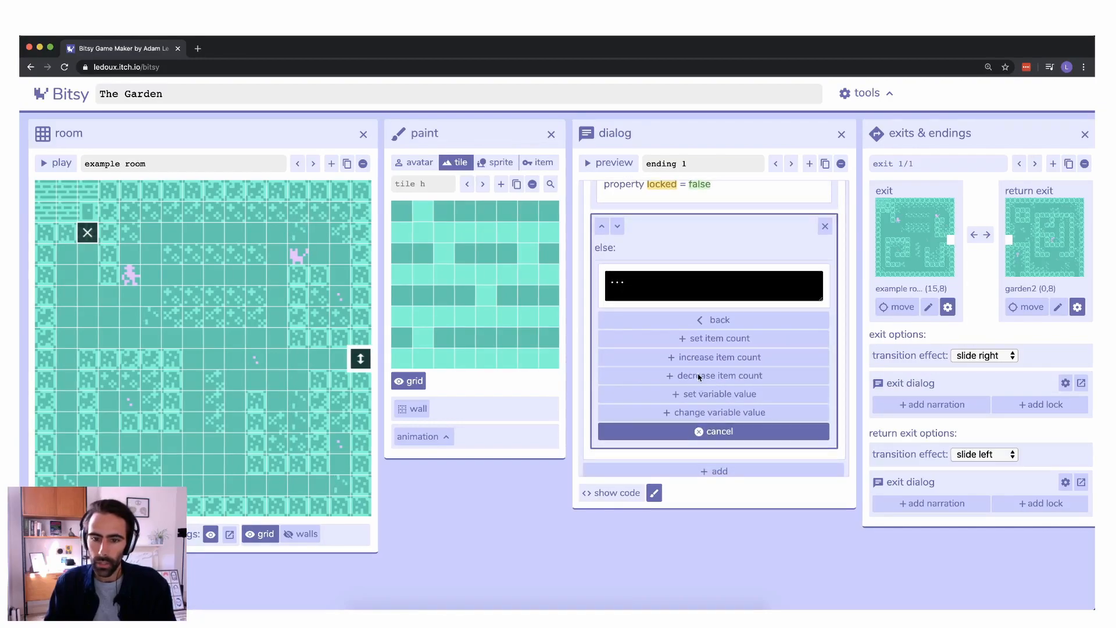
{"action": "scroll", "coordinate": [704, 373], "scroll_direction": "up", "scroll_amount": 3}
{"action": "scroll", "coordinate": [712, 355], "scroll_direction": "down", "scroll_amount": 2}
{"action": "left_click", "coordinate": [717, 349]}
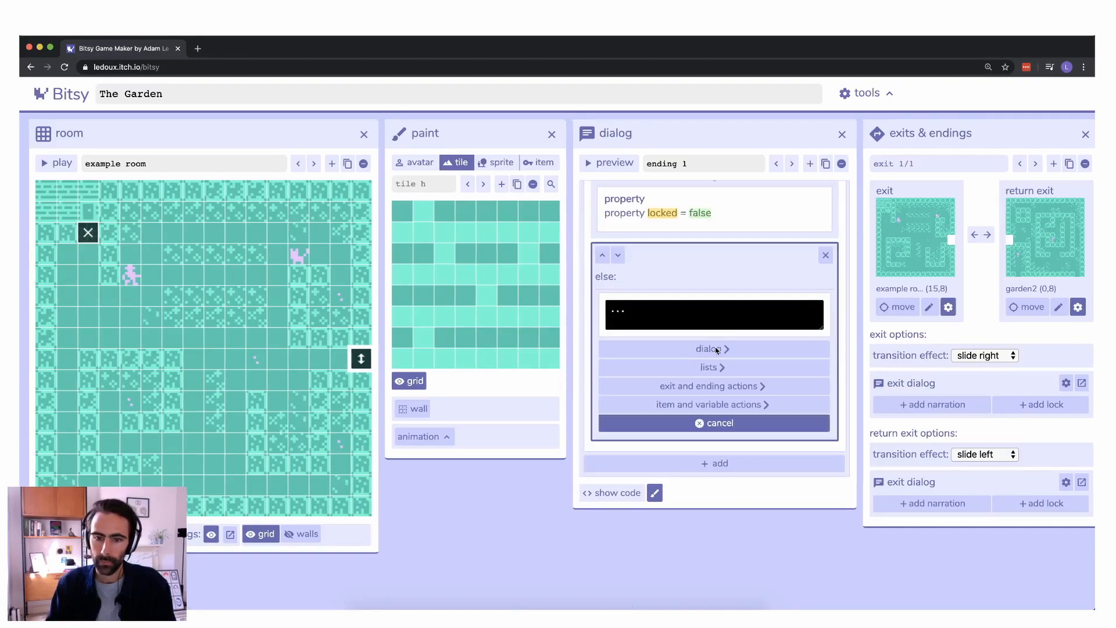
{"action": "left_click", "coordinate": [713, 391]}
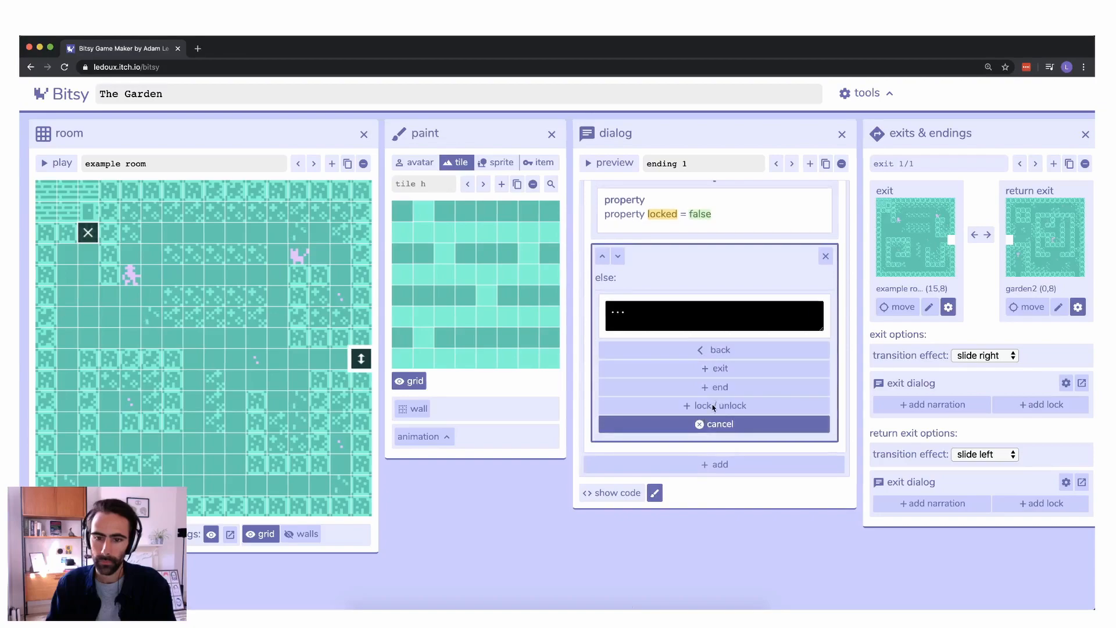
{"action": "left_click", "coordinate": [713, 406]}
{"action": "scroll", "coordinate": [721, 401], "scroll_direction": "up", "scroll_amount": 1}
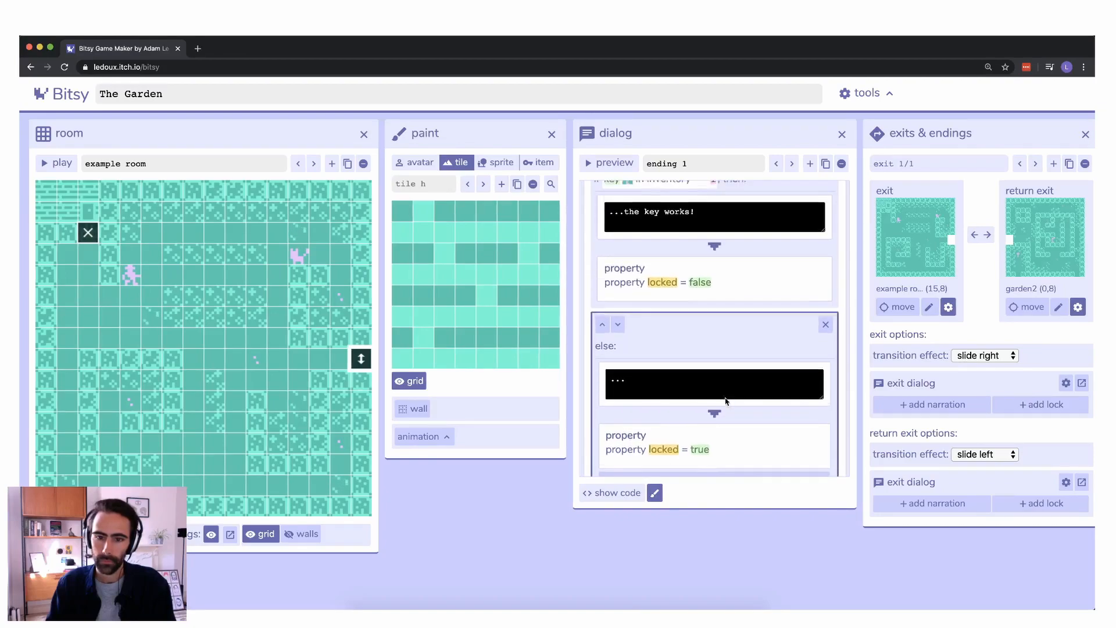
Step: Write "...the gate appears to be locked" as the else branch's dialog text
{"action": "left_click", "coordinate": [691, 388]}
{"action": "type", "text": "th"}
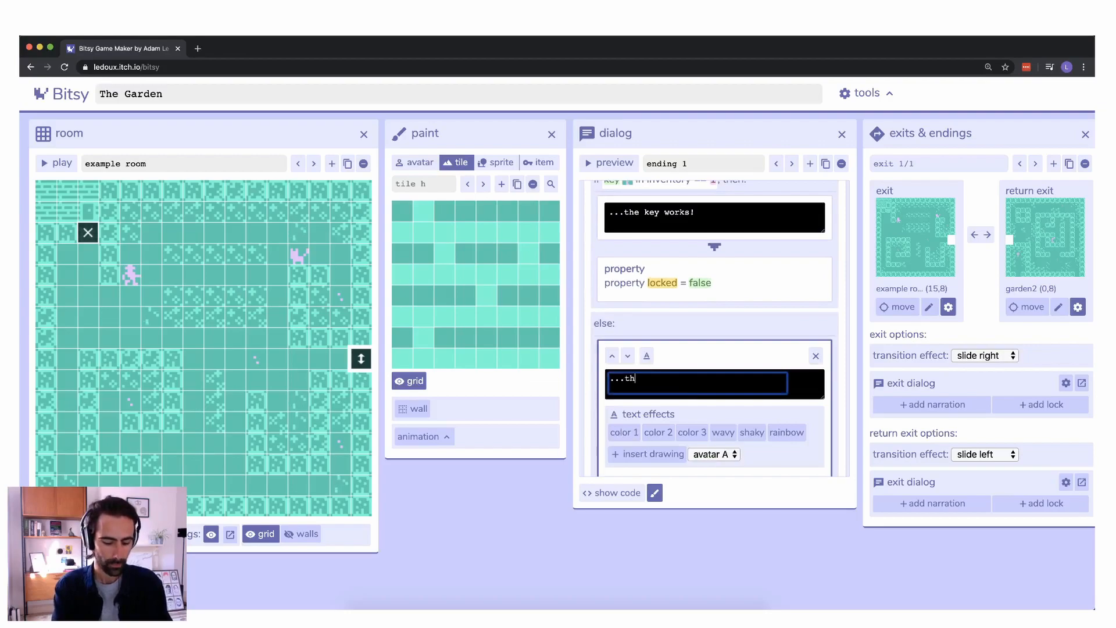
{"action": "type", "text": "e gate appears to be locked"}
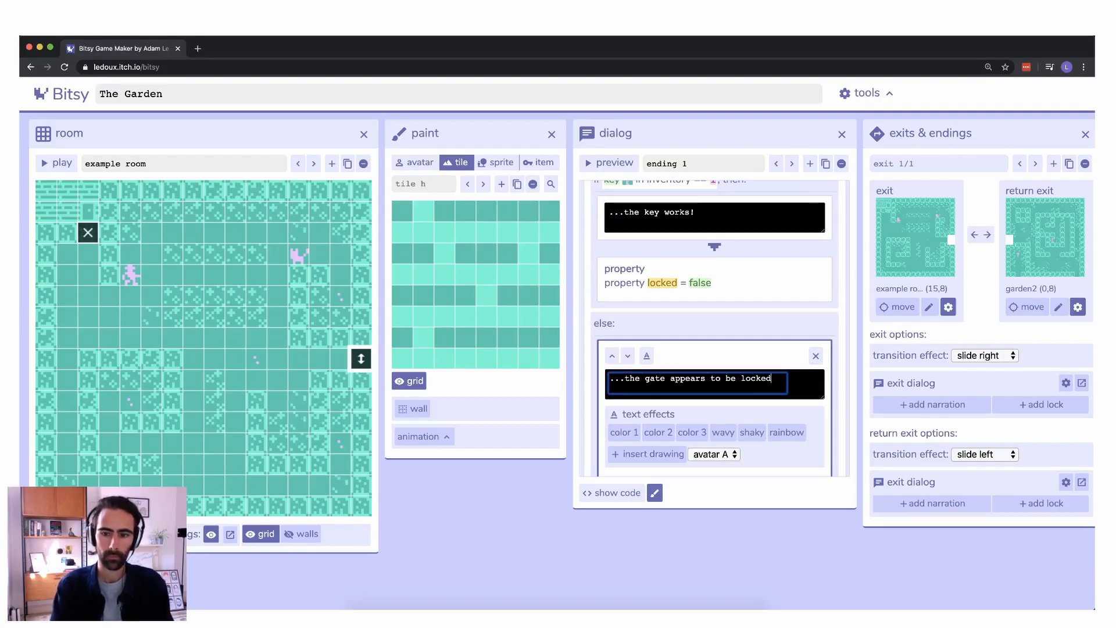
{"action": "left_click", "coordinate": [757, 334]}
Step: Reorder both branches so the locked property action comes before the dialog text
{"action": "scroll", "coordinate": [730, 363], "scroll_direction": "up", "scroll_amount": 2}
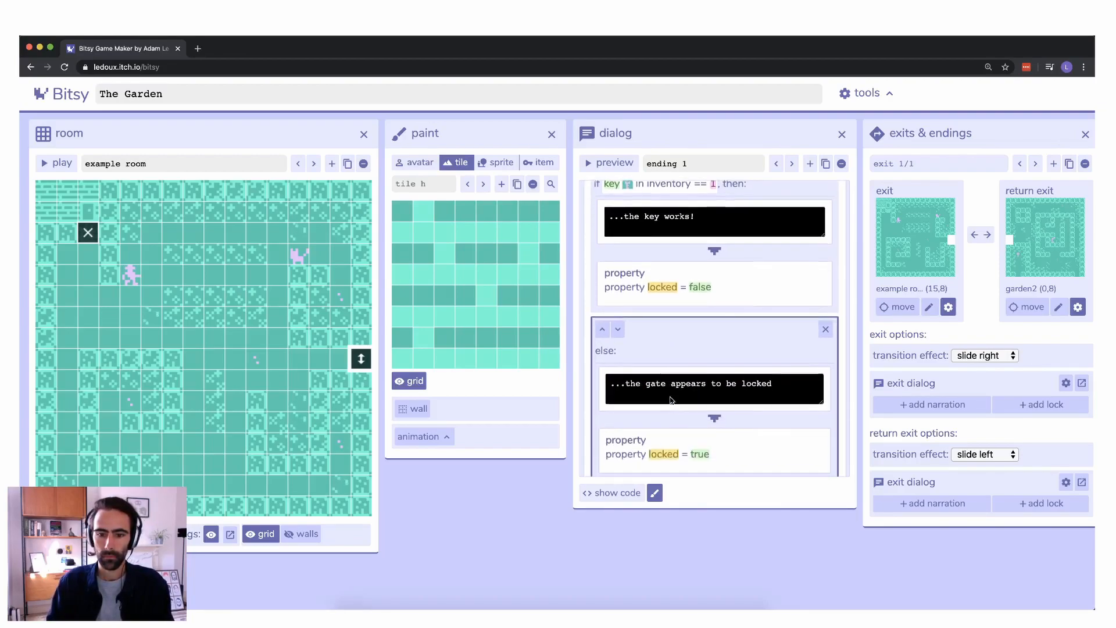
{"action": "scroll", "coordinate": [692, 392], "scroll_direction": "down", "scroll_amount": 1}
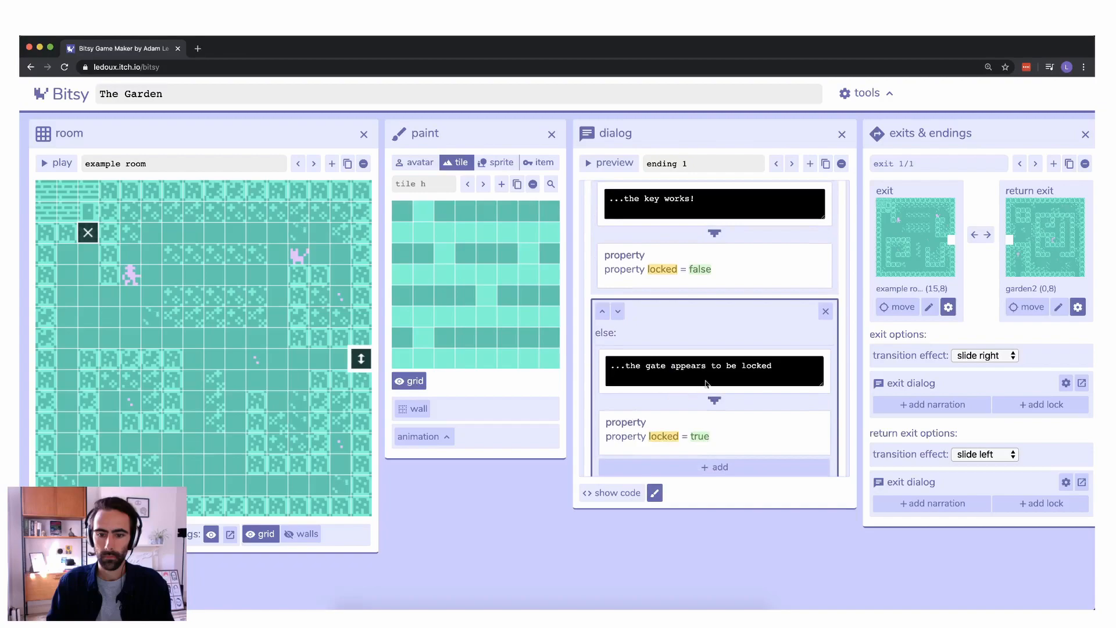
{"action": "left_click", "coordinate": [725, 353]}
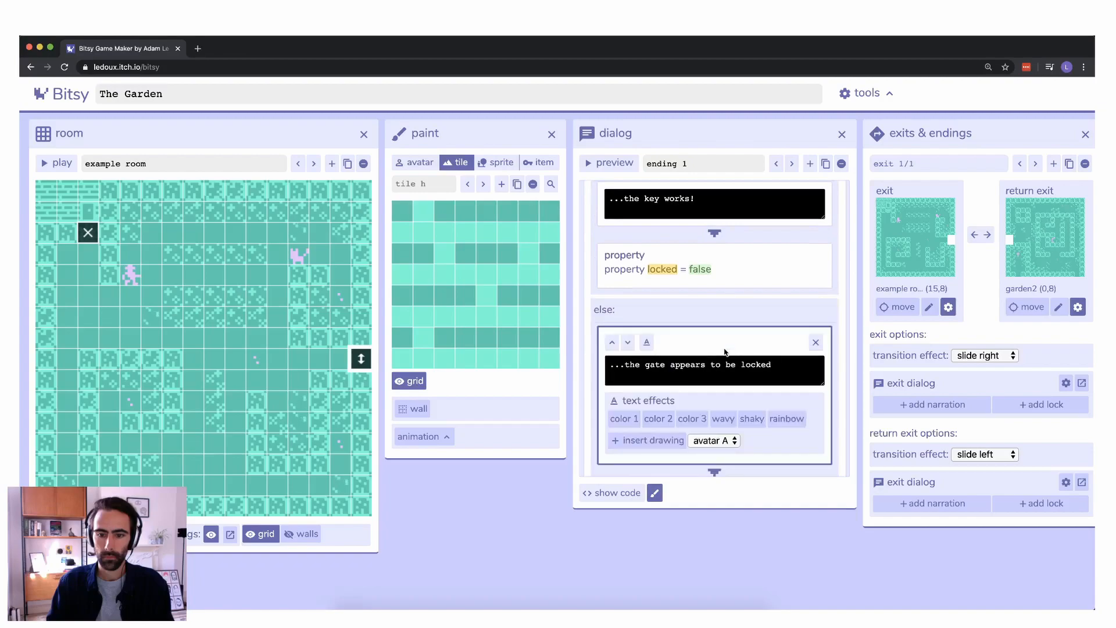
{"action": "left_click", "coordinate": [629, 345]}
{"action": "scroll", "coordinate": [667, 411], "scroll_direction": "up", "scroll_amount": 2}
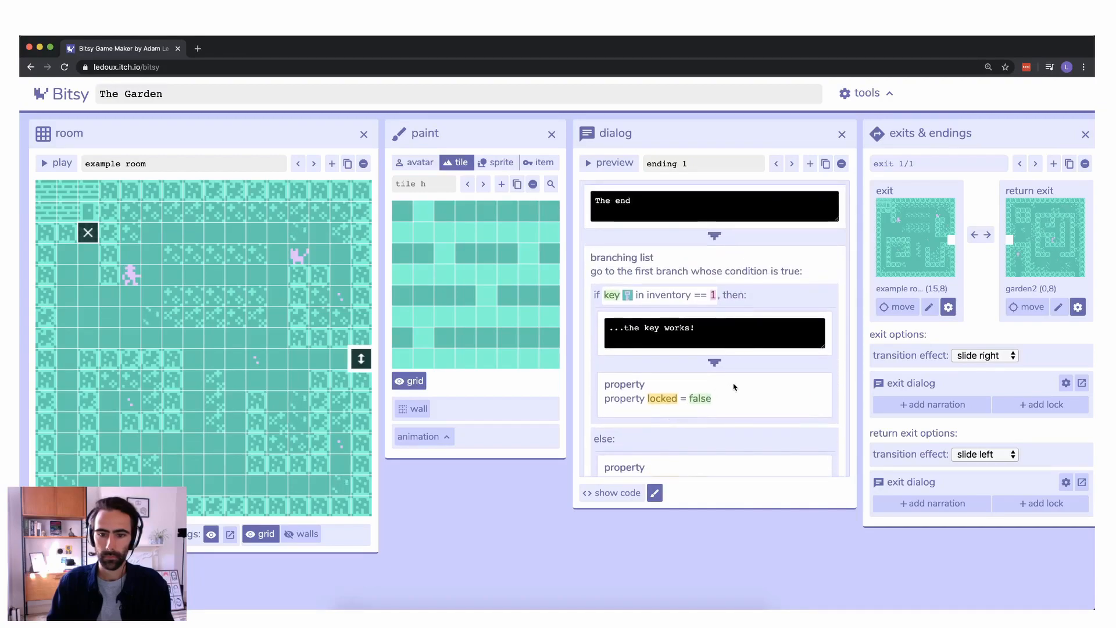
{"action": "left_click", "coordinate": [748, 370]}
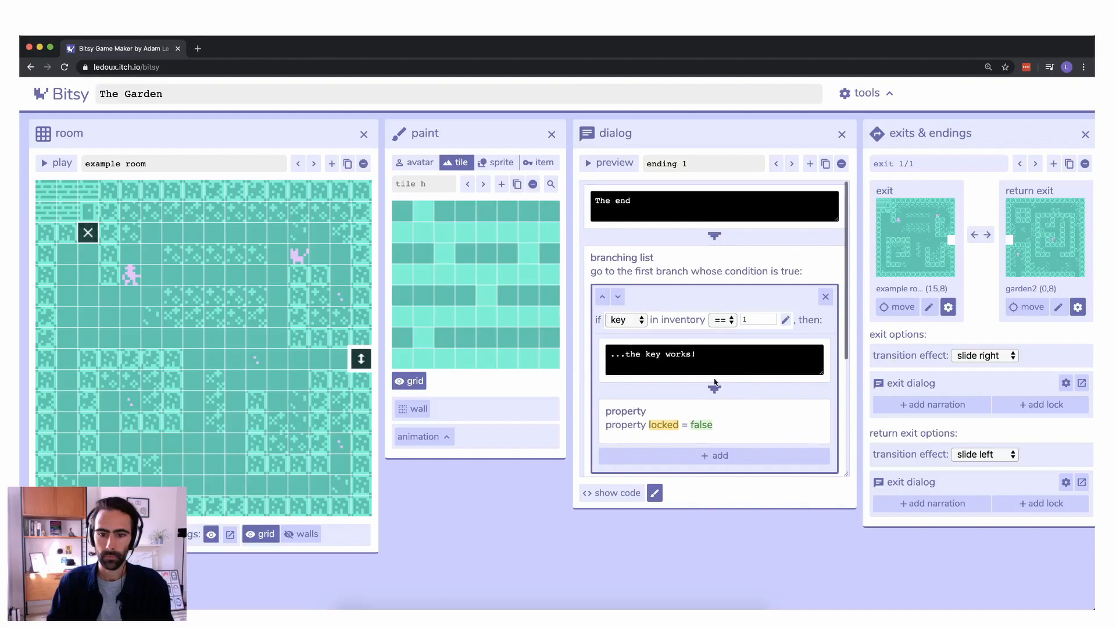
{"action": "left_click", "coordinate": [731, 411]}
{"action": "left_click", "coordinate": [612, 388]}
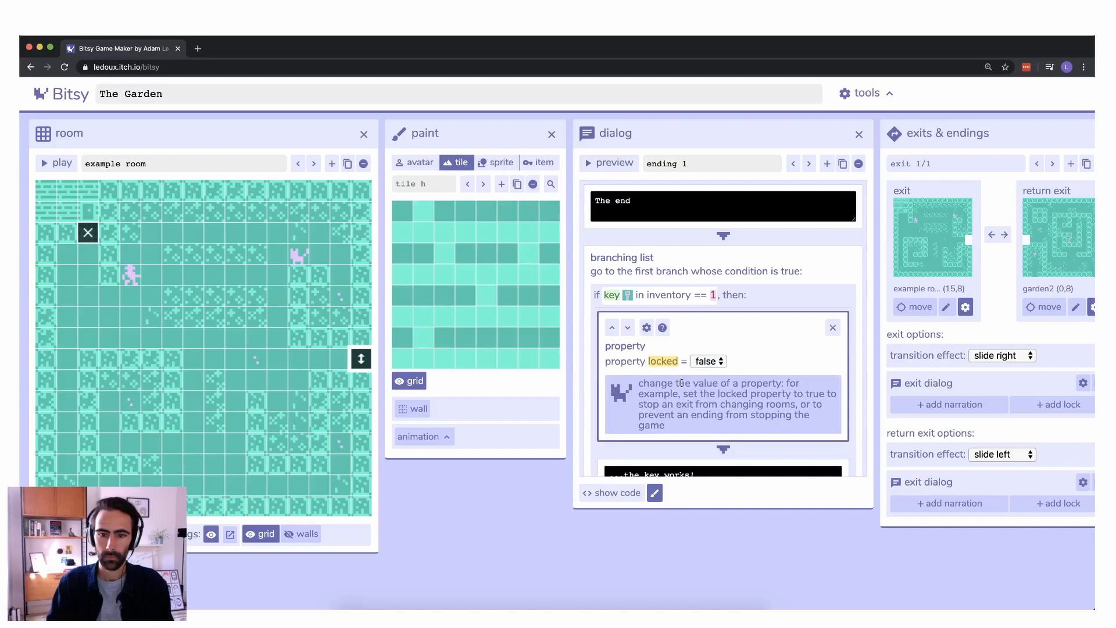
Step: Delete the opening "The end" text from the ending's dialog and review the remaining branching list
{"action": "left_click", "coordinate": [799, 195]}
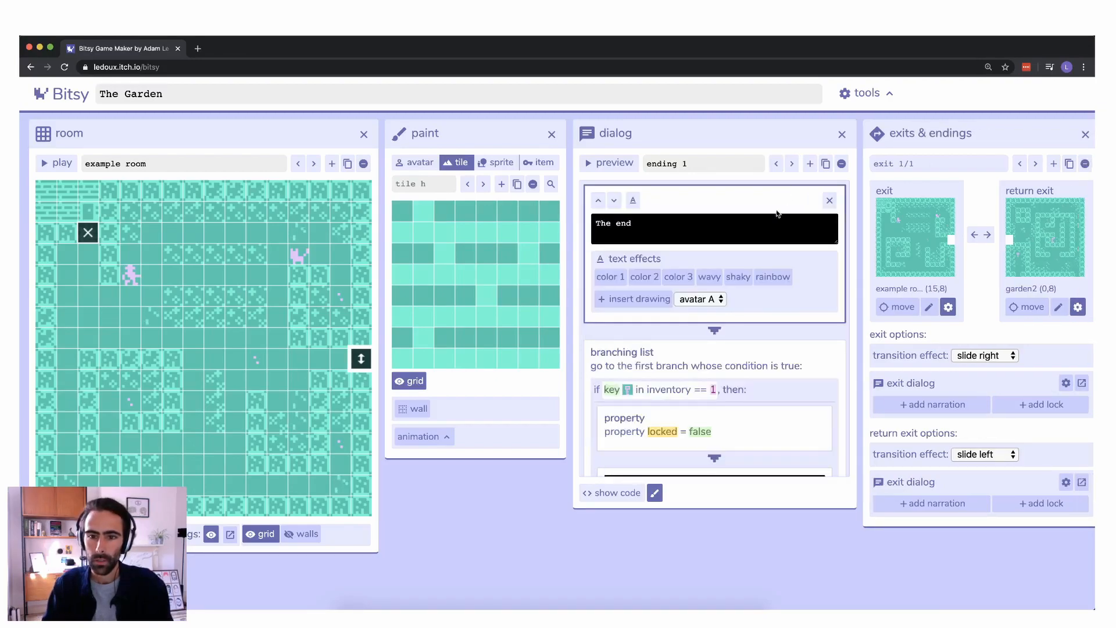
{"action": "left_click", "coordinate": [830, 200]}
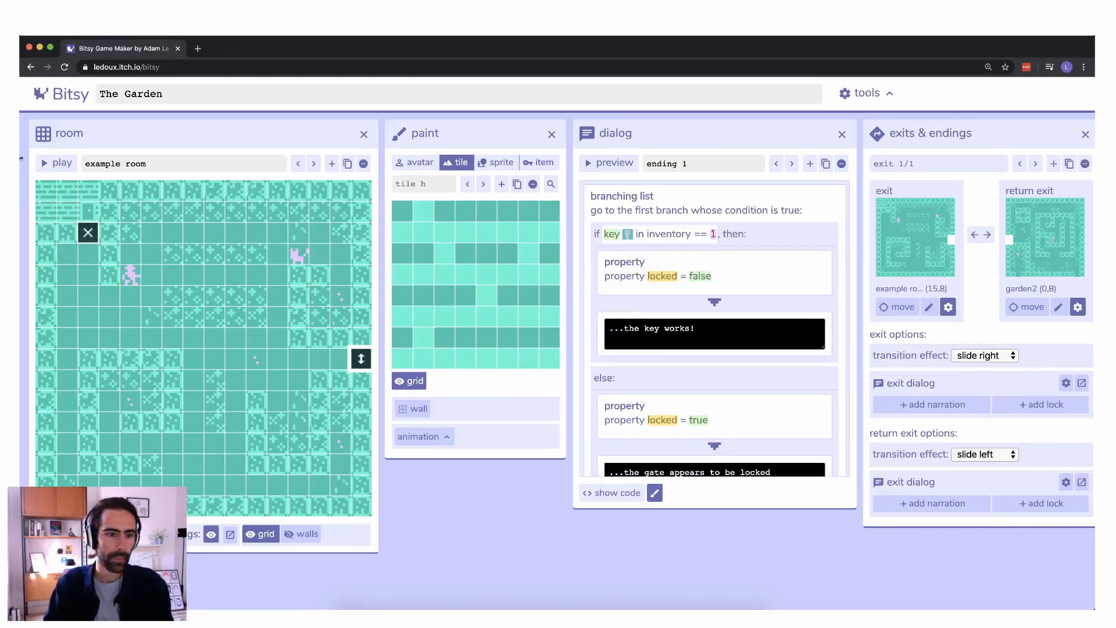
{"action": "scroll", "coordinate": [679, 297], "scroll_direction": "down", "scroll_amount": 2}
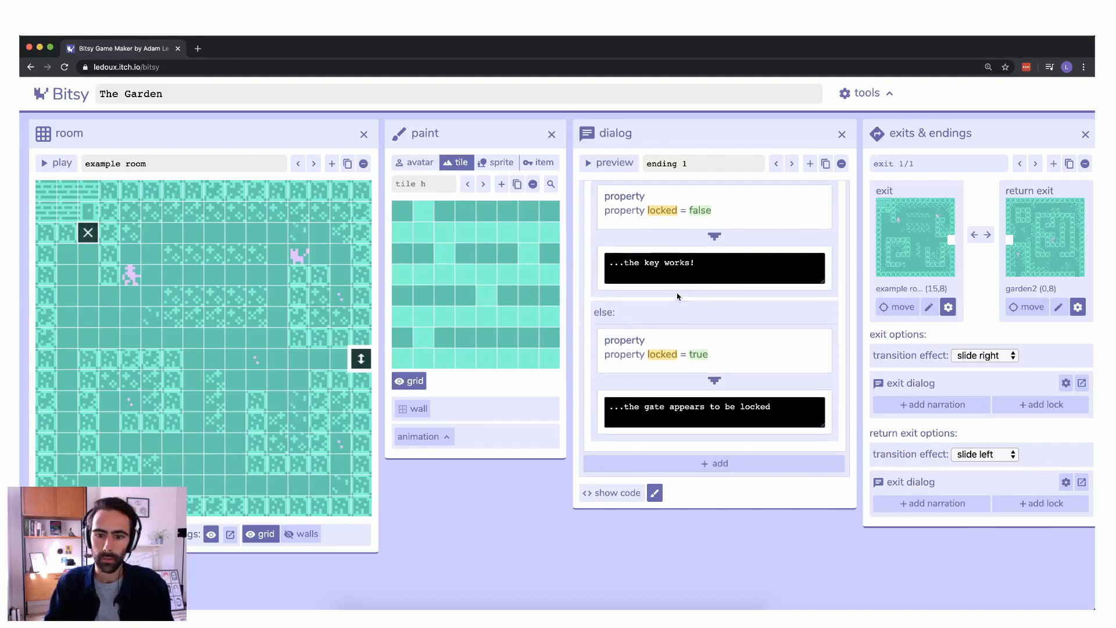
{"action": "scroll", "coordinate": [696, 410], "scroll_direction": "up", "scroll_amount": 2}
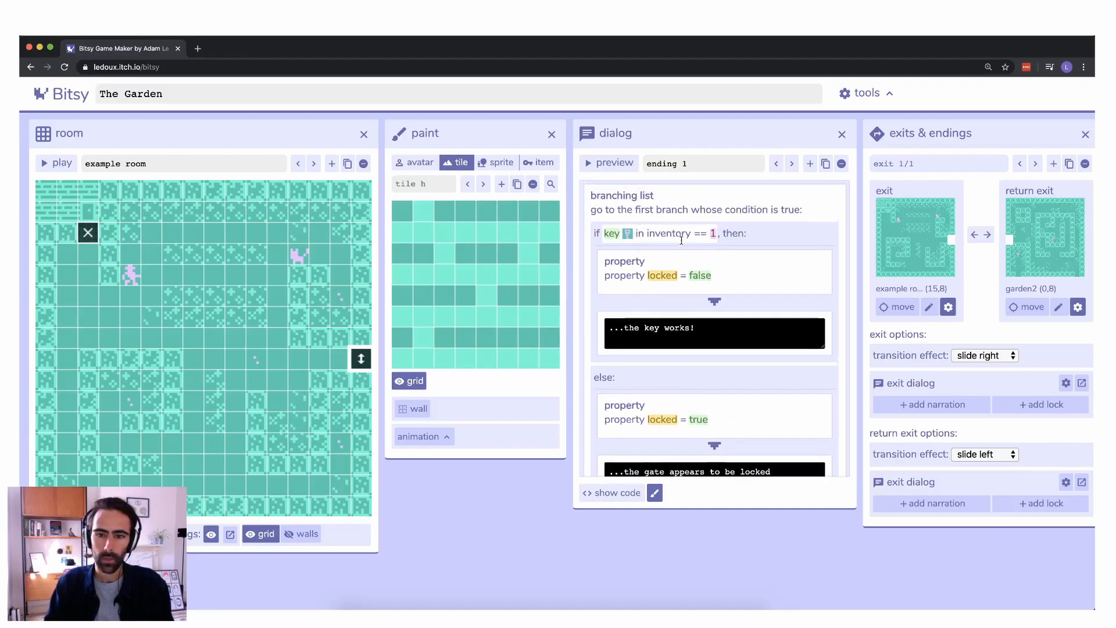
{"action": "scroll", "coordinate": [680, 250], "scroll_direction": "down", "scroll_amount": 2}
{"action": "scroll", "coordinate": [652, 221], "scroll_direction": "up", "scroll_amount": 2}
{"action": "scroll", "coordinate": [648, 360], "scroll_direction": "down", "scroll_amount": 2}
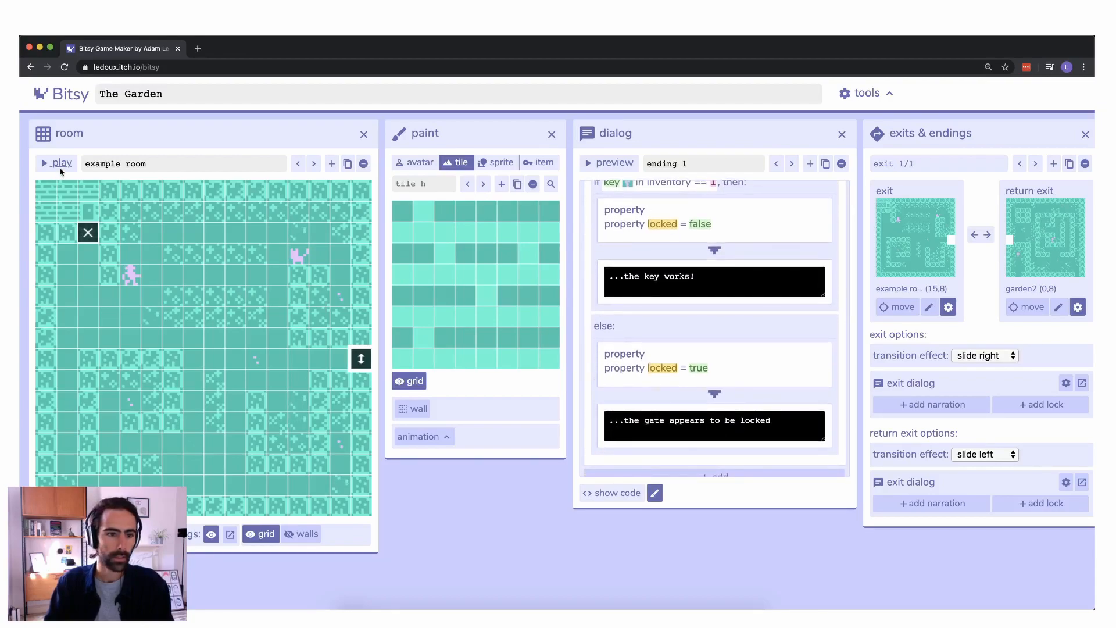
Step: Playtest the game and walk into the gate twice without the key to test its locked branch
{"action": "left_click", "coordinate": [61, 163]}
{"action": "key", "text": "Up"}
{"action": "key", "text": "Up"}
{"action": "key", "text": "Up"}
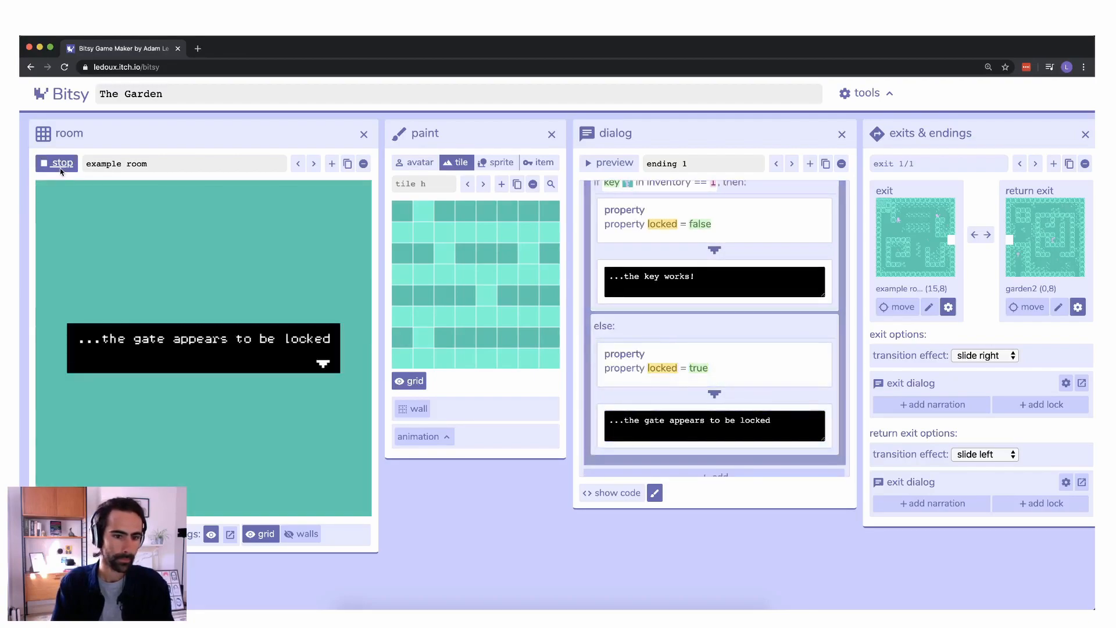
{"action": "key", "text": "Down"}
{"action": "key", "text": "Down"}
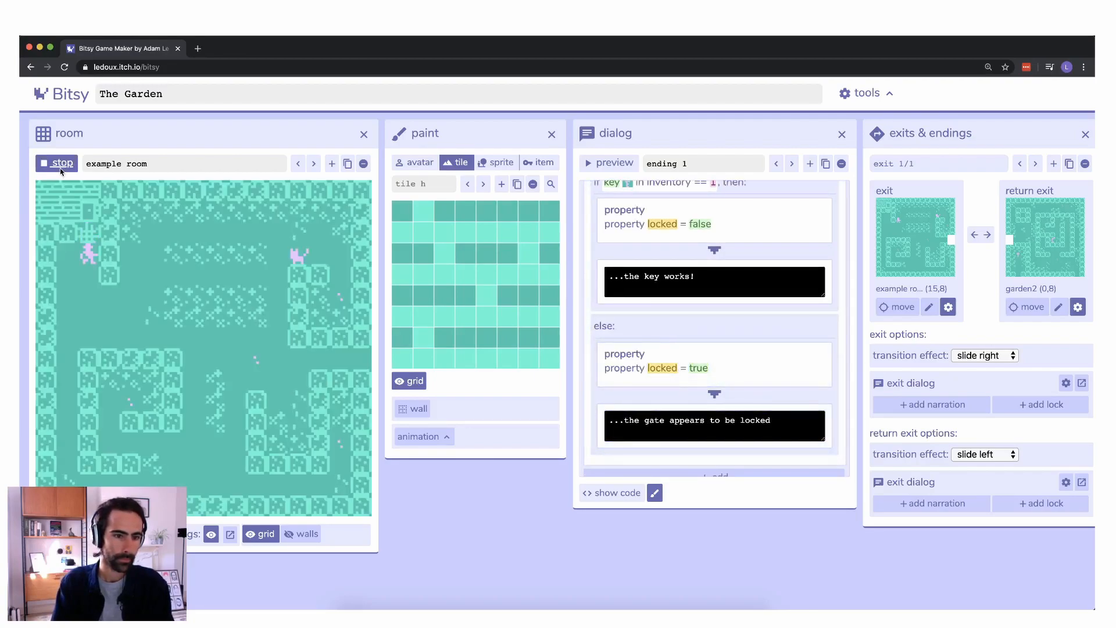
{"action": "key", "text": "Up"}
{"action": "key", "text": "Up"}
{"action": "key", "text": "Down"}
Step: Walk the avatar from the gate across the example room and through the east exit into the second garden room
{"action": "key", "text": "Down"}
{"action": "key", "text": "Down"}
{"action": "key", "text": "Right"}
{"action": "key", "text": "Right"}
{"action": "key", "text": "Down"}
{"action": "key", "text": "Right"}
{"action": "key", "text": "Right"}
{"action": "key", "text": "Right"}
{"action": "key", "text": "Right"}
{"action": "key", "text": "Right"}
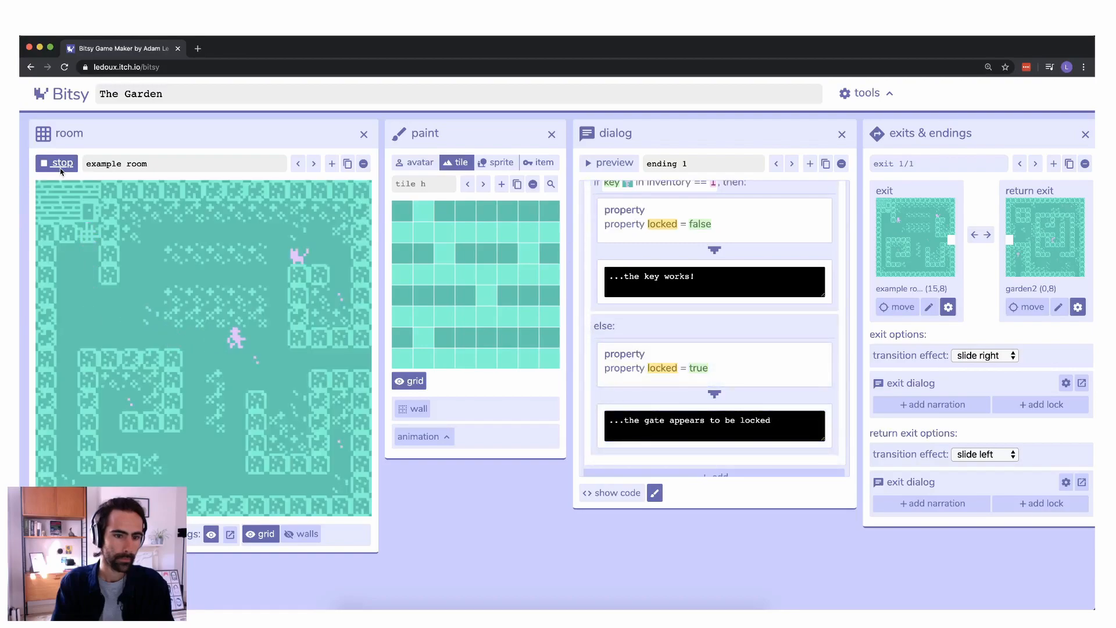
{"action": "key", "text": "Right"}
{"action": "key", "text": "Right"}
{"action": "key", "text": "Down"}
{"action": "key", "text": "Right"}
{"action": "key", "text": "Right"}
{"action": "key", "text": "Right"}
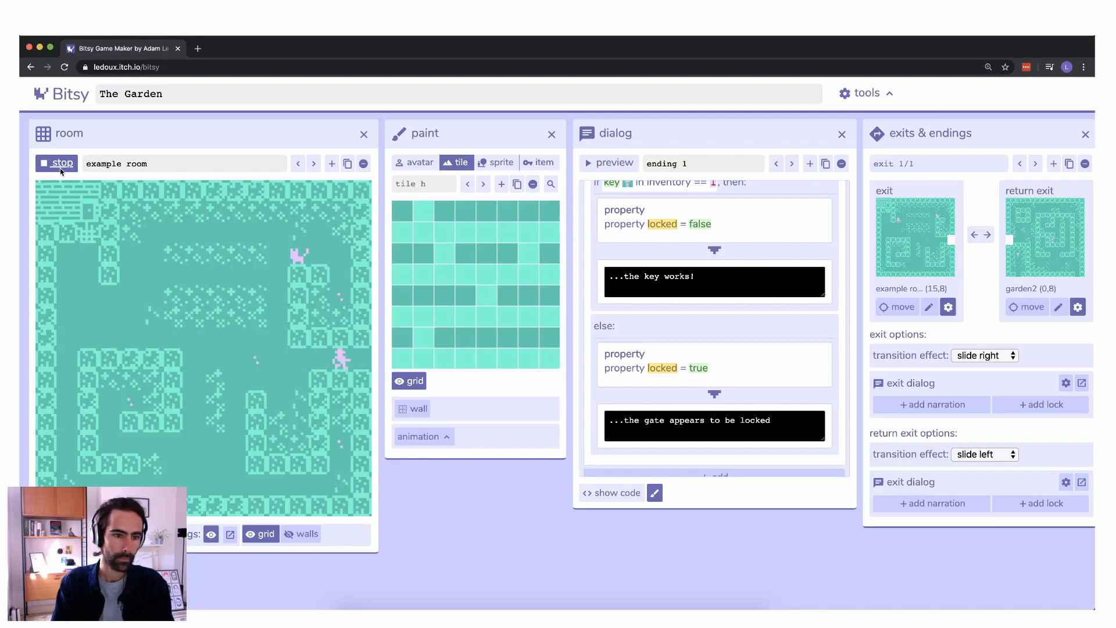
{"action": "key", "text": "Right"}
{"action": "key", "text": "Right"}
{"action": "key", "text": "Right"}
{"action": "key", "text": "Right"}
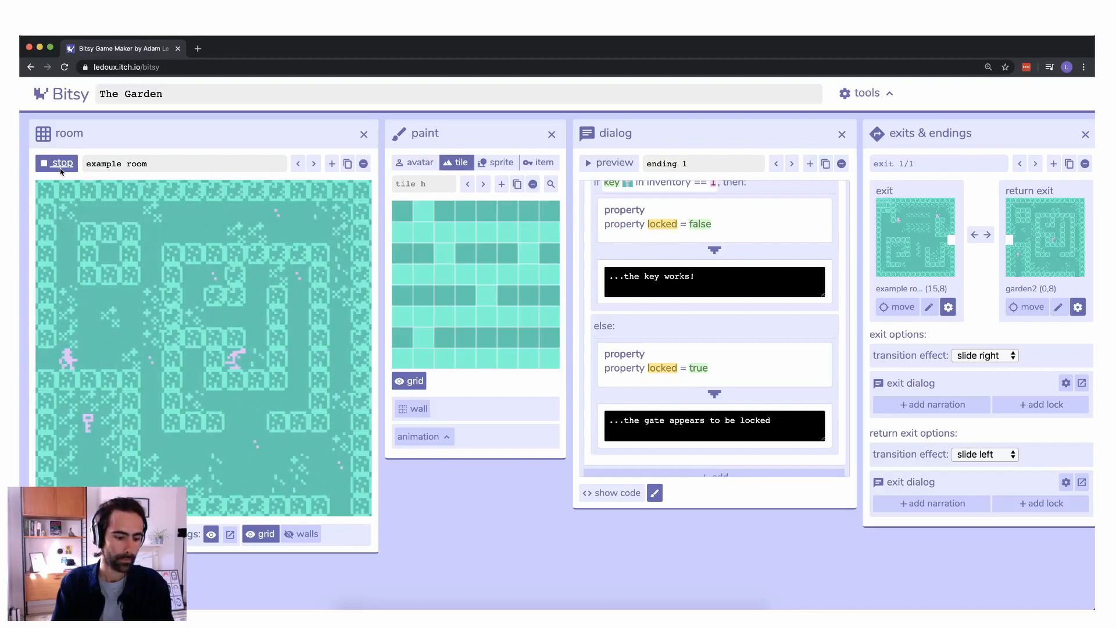
Step: Walk around the hedges of the second garden room and down its east side into the room below
{"action": "key", "text": "Right"}
{"action": "key", "text": "Right"}
{"action": "key", "text": "Down"}
{"action": "key", "text": "Down"}
{"action": "key", "text": "Down"}
{"action": "key", "text": "Down"}
{"action": "key", "text": "Right"}
{"action": "key", "text": "Right"}
{"action": "key", "text": "Right"}
{"action": "key", "text": "Right"}
{"action": "key", "text": "Right"}
{"action": "key", "text": "Right"}
{"action": "key", "text": "Right"}
{"action": "key", "text": "Right"}
{"action": "key", "text": "Down"}
{"action": "key", "text": "Right"}
{"action": "key", "text": "Down"}
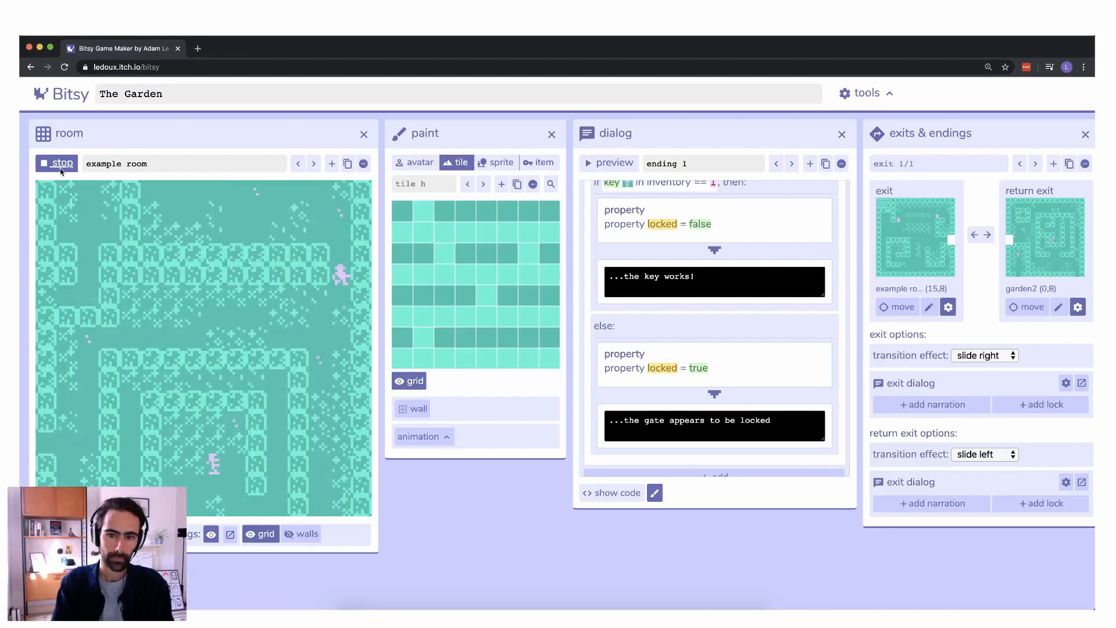
{"action": "key", "text": "Down"}
{"action": "key", "text": "Down"}
{"action": "key", "text": "Down"}
{"action": "key", "text": "Down"}
{"action": "key", "text": "Down"}
{"action": "key", "text": "Down"}
{"action": "key", "text": "Down"}
{"action": "key", "text": "Down"}
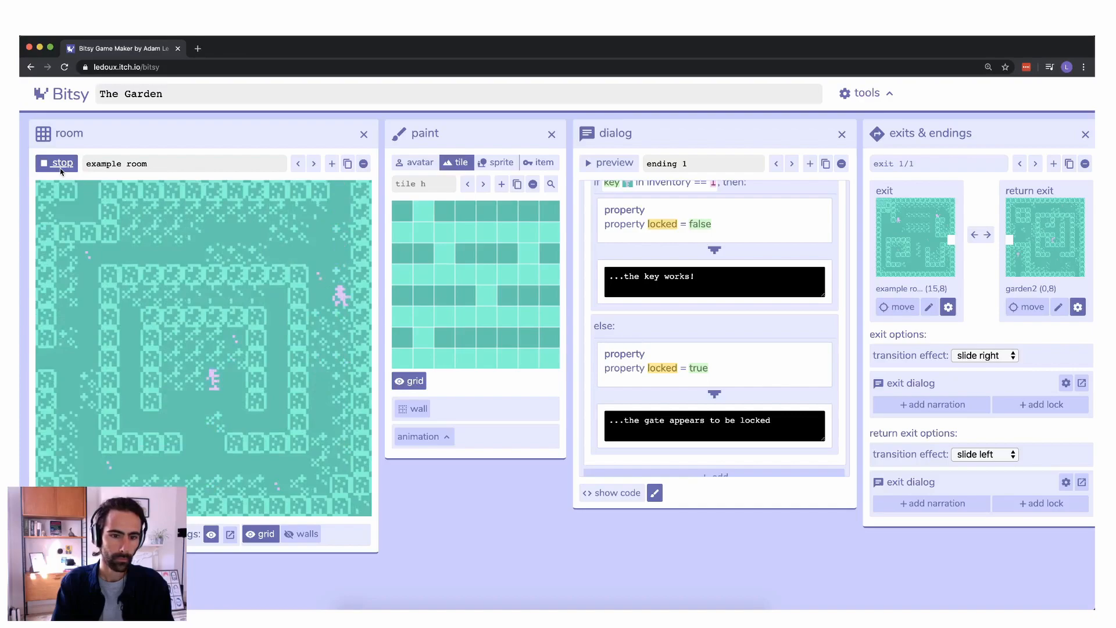
Step: Walk the avatar from the lower room's east side around the hedges and up to its northwest corner
{"action": "key", "text": "Down"}
{"action": "key", "text": "Down"}
{"action": "key", "text": "Left"}
{"action": "key", "text": "Down"}
{"action": "key", "text": "Down"}
{"action": "key", "text": "Down"}
{"action": "key", "text": "Left"}
{"action": "key", "text": "Left"}
{"action": "key", "text": "Left"}
{"action": "key", "text": "Left"}
{"action": "key", "text": "Left"}
{"action": "key", "text": "Left"}
{"action": "key", "text": "Left"}
{"action": "key", "text": "Left"}
{"action": "key", "text": "Left"}
{"action": "key", "text": "Left"}
{"action": "key", "text": "Left"}
{"action": "key", "text": "Left"}
{"action": "key", "text": "Up"}
{"action": "key", "text": "Up"}
{"action": "key", "text": "Up"}
{"action": "key", "text": "Up"}
{"action": "key", "text": "Up"}
{"action": "key", "text": "Left"}
{"action": "key", "text": "Left"}
{"action": "key", "text": "Left"}
{"action": "key", "text": "Left"}
{"action": "key", "text": "Up"}
{"action": "key", "text": "Up"}
{"action": "key", "text": "Up"}
{"action": "key", "text": "Up"}
{"action": "key", "text": "Up"}
{"action": "key", "text": "Up"}
{"action": "key", "text": "Up"}
{"action": "key", "text": "Right"}
{"action": "key", "text": "Right"}
{"action": "key", "text": "Right"}
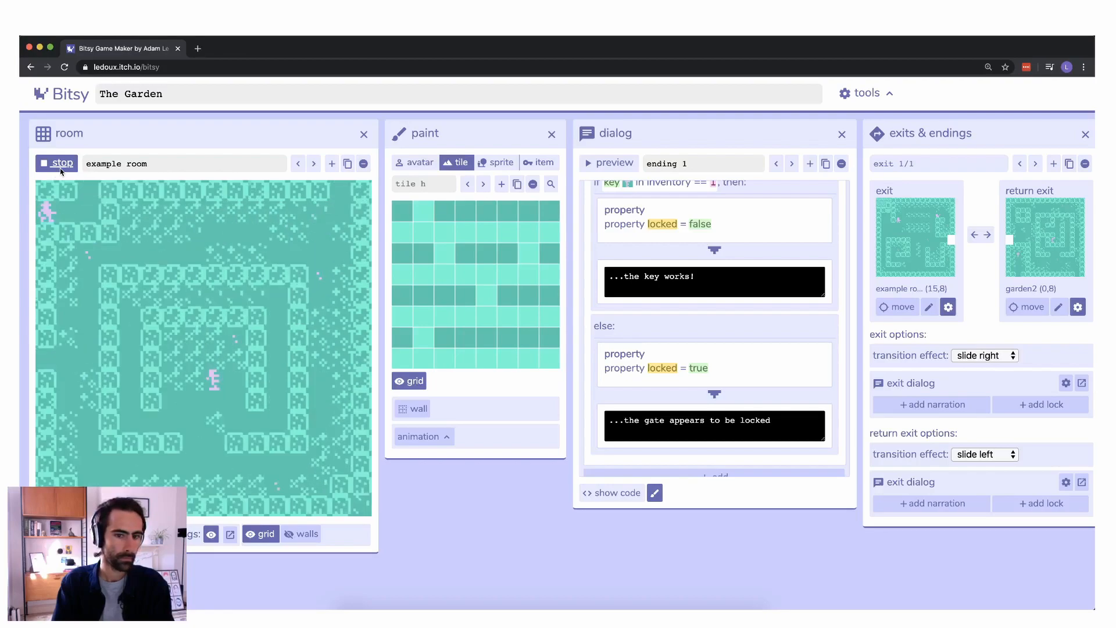
Step: Walk the avatar from the lower room's northwest corner back along the northern path to its northeast corner
{"action": "key", "text": "Up"}
{"action": "key", "text": "Up"}
{"action": "key", "text": "Up"}
{"action": "key", "text": "Down"}
{"action": "key", "text": "Down"}
{"action": "key", "text": "Down"}
{"action": "key", "text": "Down"}
{"action": "key", "text": "Down"}
{"action": "key", "text": "Down"}
{"action": "key", "text": "Left"}
{"action": "key", "text": "Left"}
{"action": "key", "text": "Left"}
{"action": "key", "text": "Down"}
{"action": "key", "text": "Down"}
{"action": "key", "text": "Down"}
{"action": "key", "text": "Down"}
{"action": "key", "text": "Down"}
{"action": "key", "text": "Right"}
{"action": "key", "text": "Right"}
{"action": "key", "text": "Up"}
{"action": "key", "text": "Up"}
{"action": "key", "text": "Up"}
{"action": "key", "text": "Up"}
{"action": "key", "text": "Up"}
{"action": "key", "text": "Right"}
{"action": "key", "text": "Right"}
{"action": "key", "text": "Right"}
{"action": "key", "text": "Right"}
{"action": "key", "text": "Right"}
{"action": "key", "text": "Right"}
{"action": "key", "text": "Right"}
{"action": "key", "text": "Right"}
{"action": "key", "text": "Right"}
{"action": "key", "text": "Right"}
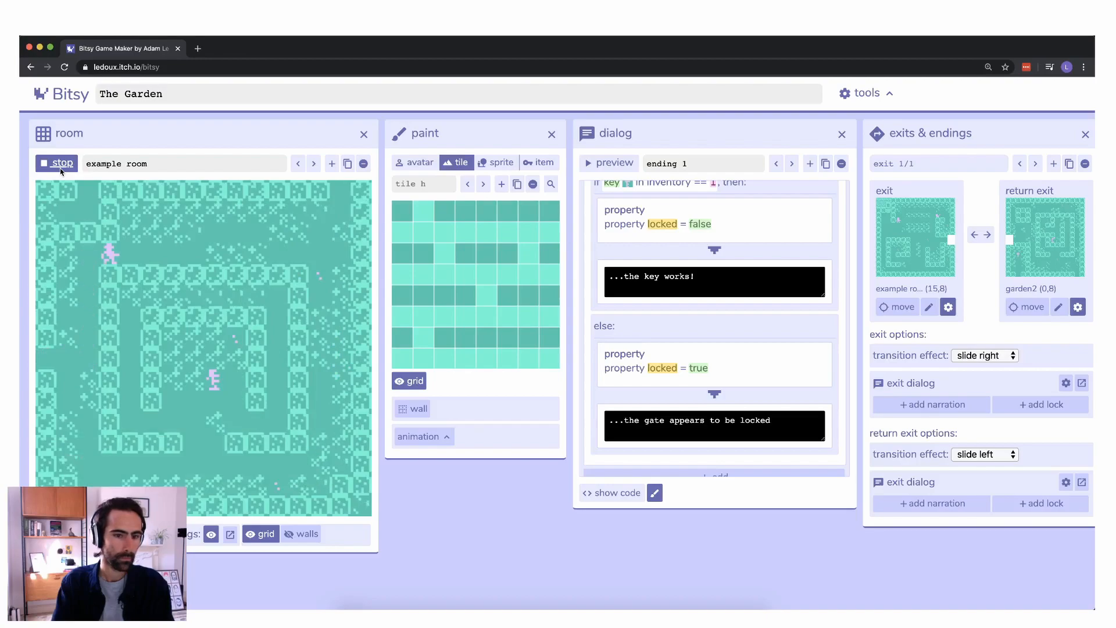
{"action": "key", "text": "Right"}
{"action": "key", "text": "Up"}
{"action": "key", "text": "Up"}
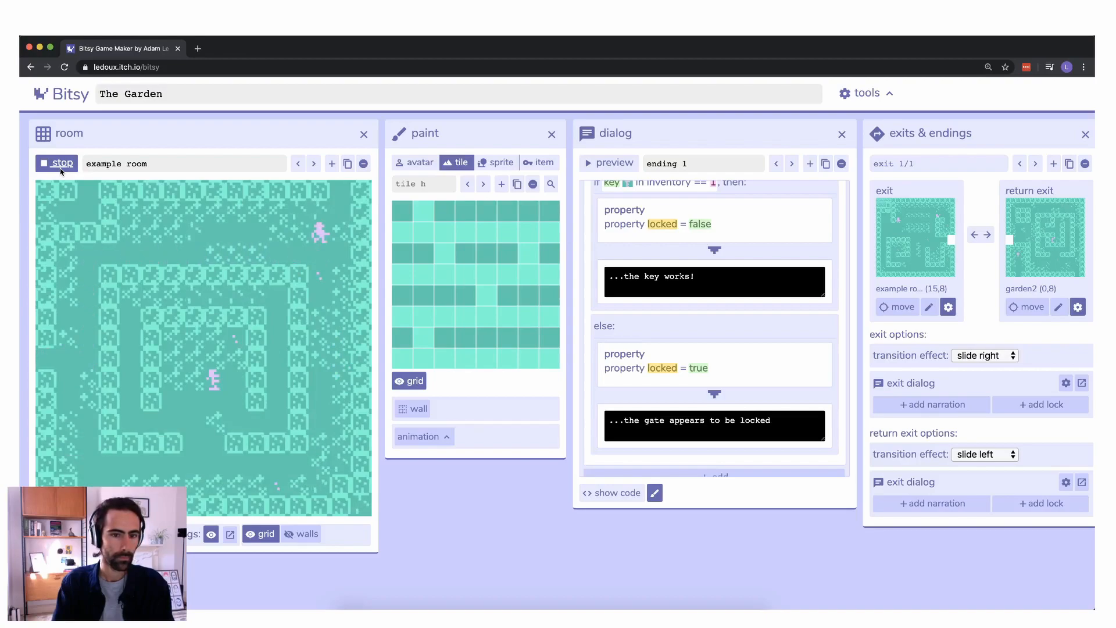
Step: Take the avatar north into the second garden room and walk it around the hedges to the west side
{"action": "key", "text": "Right"}
{"action": "key", "text": "Up"}
{"action": "key", "text": "Up"}
{"action": "key", "text": "Left"}
{"action": "key", "text": "Left"}
{"action": "key", "text": "Left"}
{"action": "key", "text": "Left"}
{"action": "key", "text": "Left"}
{"action": "key", "text": "Left"}
{"action": "key", "text": "Left"}
{"action": "key", "text": "Left"}
{"action": "key", "text": "Left"}
{"action": "key", "text": "Left"}
{"action": "key", "text": "Up"}
{"action": "key", "text": "Up"}
{"action": "key", "text": "Up"}
{"action": "key", "text": "Up"}
{"action": "key", "text": "Up"}
{"action": "key", "text": "Left"}
{"action": "key", "text": "Left"}
{"action": "key", "text": "Left"}
{"action": "key", "text": "Left"}
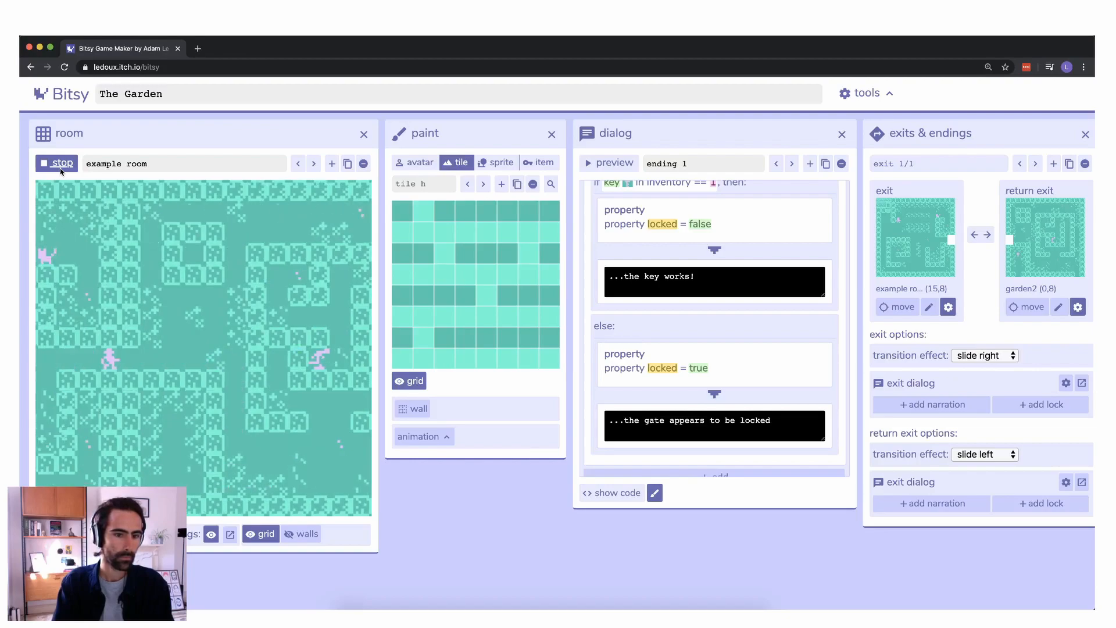
Step: Walk the avatar through the west exit into the example room and up into the gate to test its unlocked branch
{"action": "key", "text": "Left"}
{"action": "key", "text": "Left"}
{"action": "key", "text": "Left"}
{"action": "key", "text": "Left"}
{"action": "key", "text": "Up"}
{"action": "key", "text": "Up"}
{"action": "key", "text": "Left"}
{"action": "key", "text": "Left"}
{"action": "key", "text": "Left"}
{"action": "key", "text": "Left"}
{"action": "key", "text": "Left"}
{"action": "key", "text": "Left"}
{"action": "key", "text": "Left"}
{"action": "key", "text": "Left"}
{"action": "key", "text": "Left"}
{"action": "key", "text": "Up"}
{"action": "key", "text": "Up"}
{"action": "key", "text": "Up"}
{"action": "key", "text": "Up"}
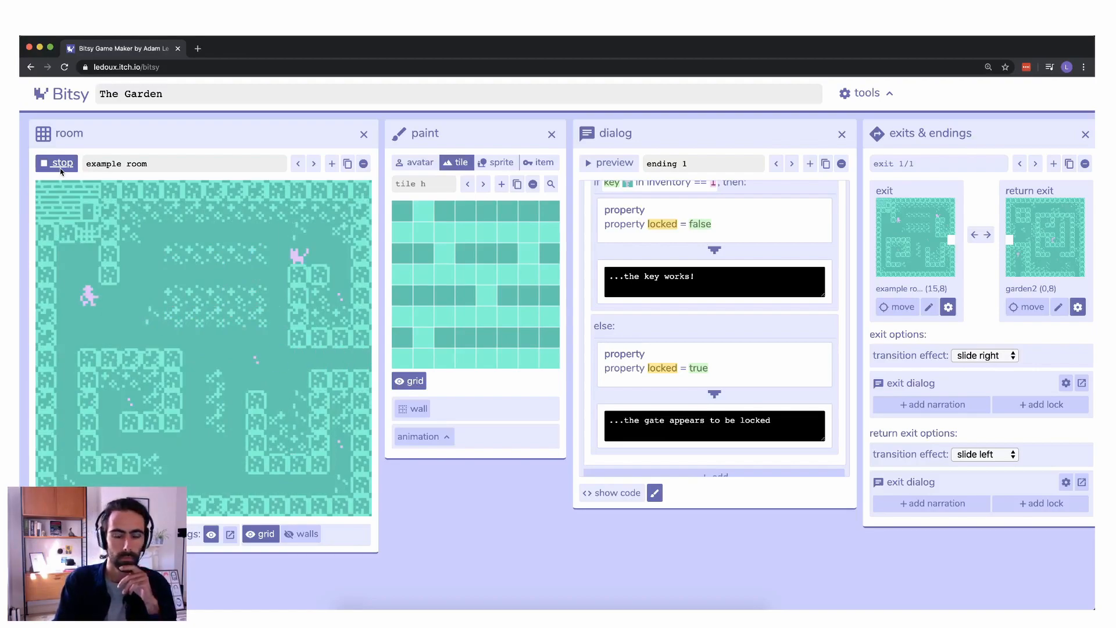
{"action": "key", "text": "Up"}
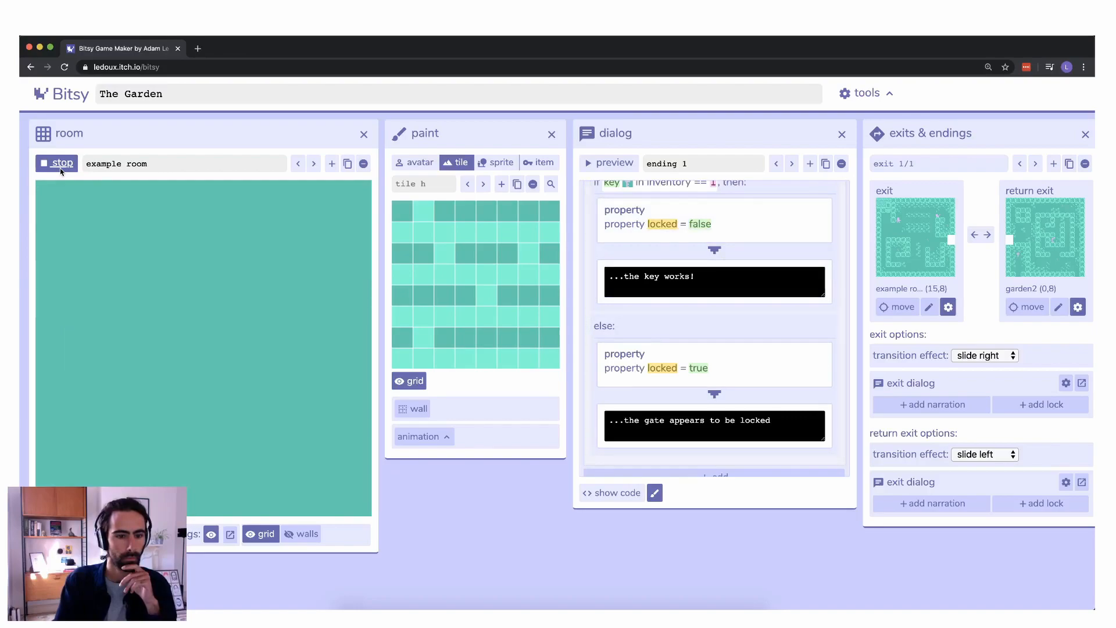
{"action": "key", "text": "Up"}
{"action": "key", "text": "Up"}
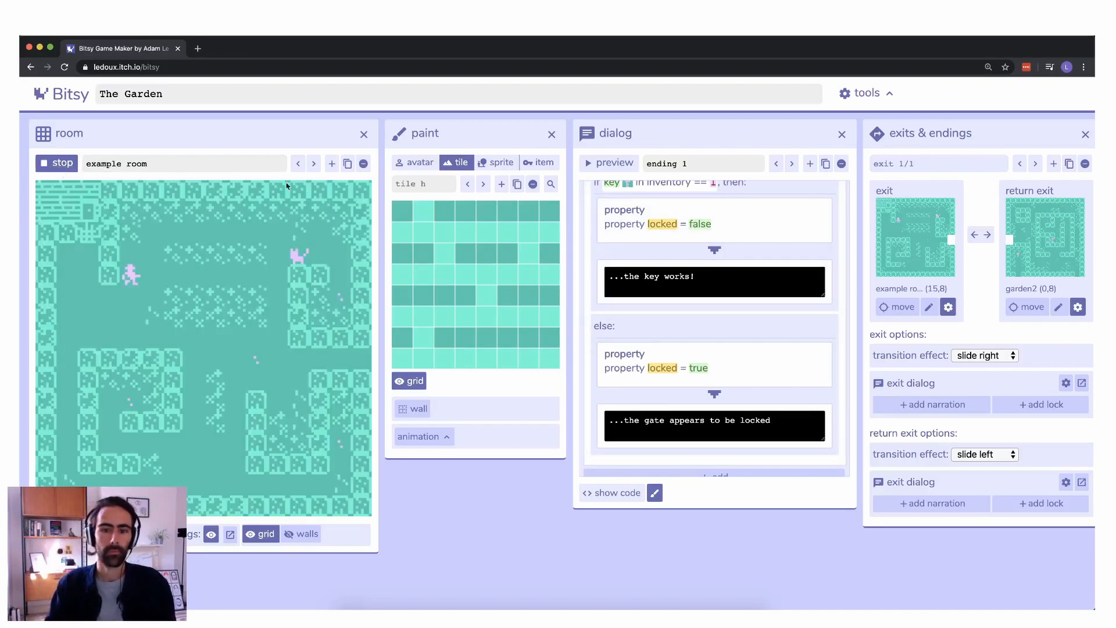
Step: Stop the playtest and extend the ending's key branch text to "...the key works! Well done!"
{"action": "scroll", "coordinate": [643, 334], "scroll_direction": "up", "scroll_amount": 2}
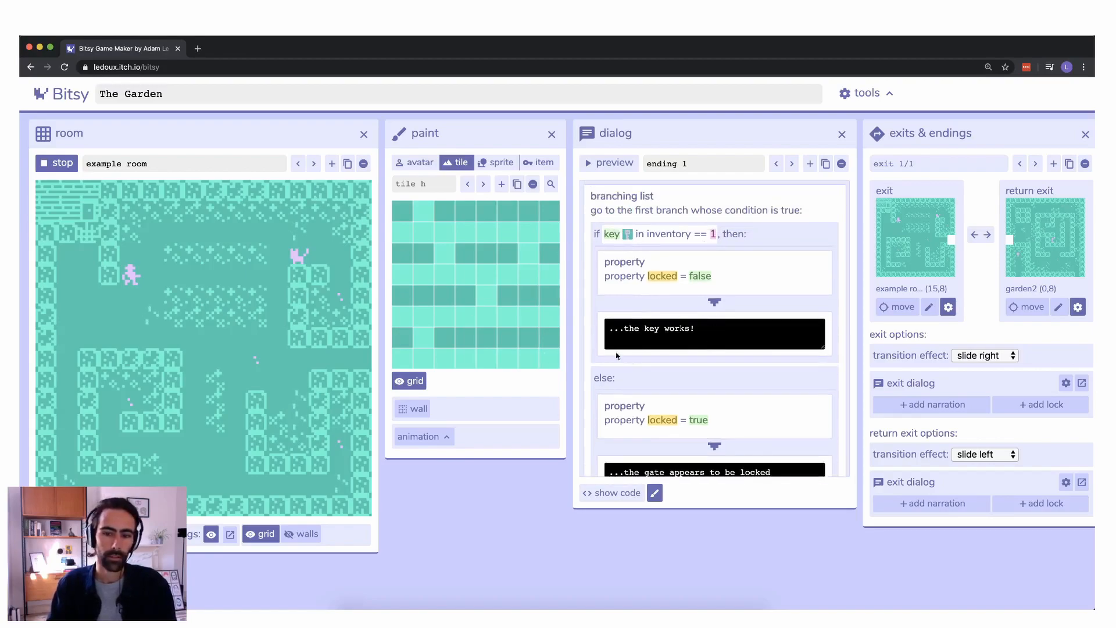
{"action": "left_click", "coordinate": [728, 329]}
{"action": "type", "text": "You can g"}
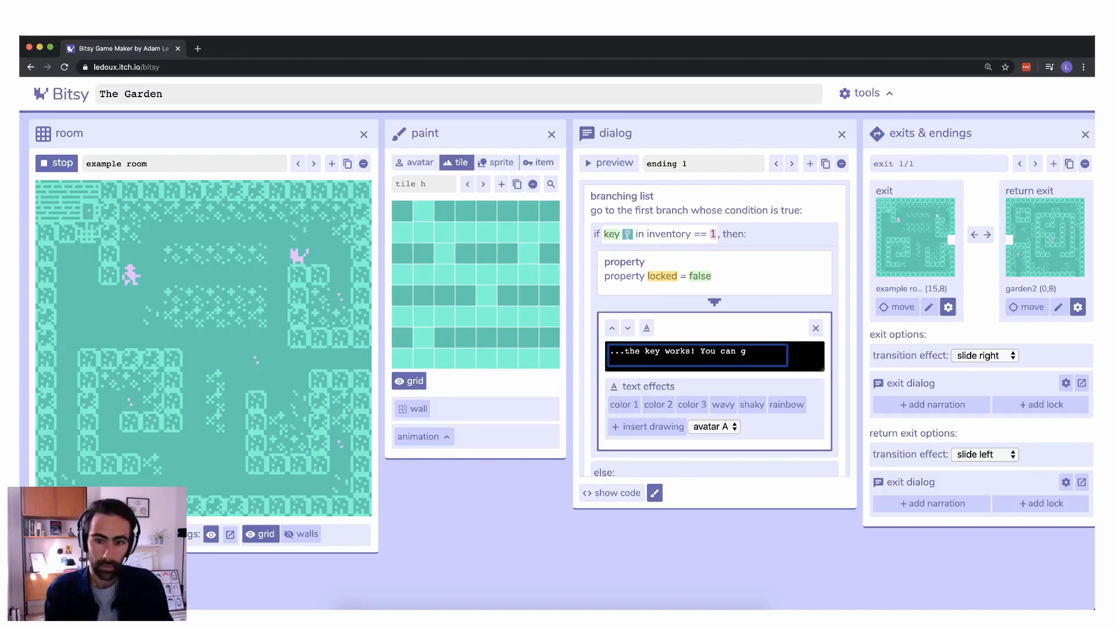
{"action": "left_click", "coordinate": [60, 163]}
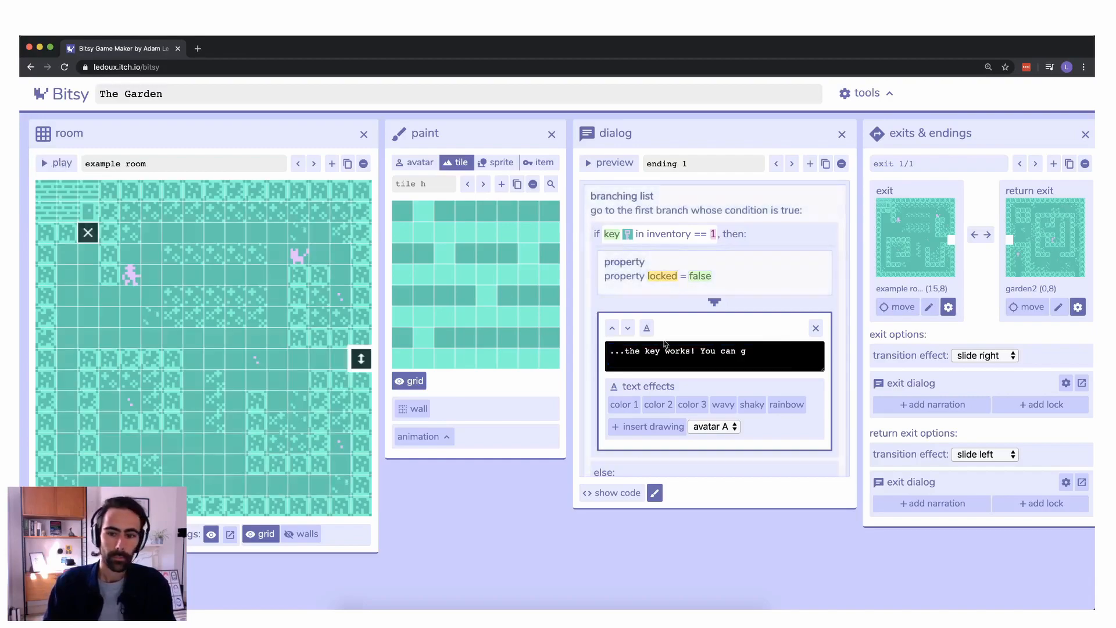
{"action": "left_click", "coordinate": [761, 356]}
{"action": "key", "text": "shift+alt+Left"}
{"action": "key", "text": "shift+alt+Left"}
{"action": "key", "text": "shift+alt+Left"}
{"action": "key", "text": "BackSpace"}
{"action": "left_click", "coordinate": [740, 277]}
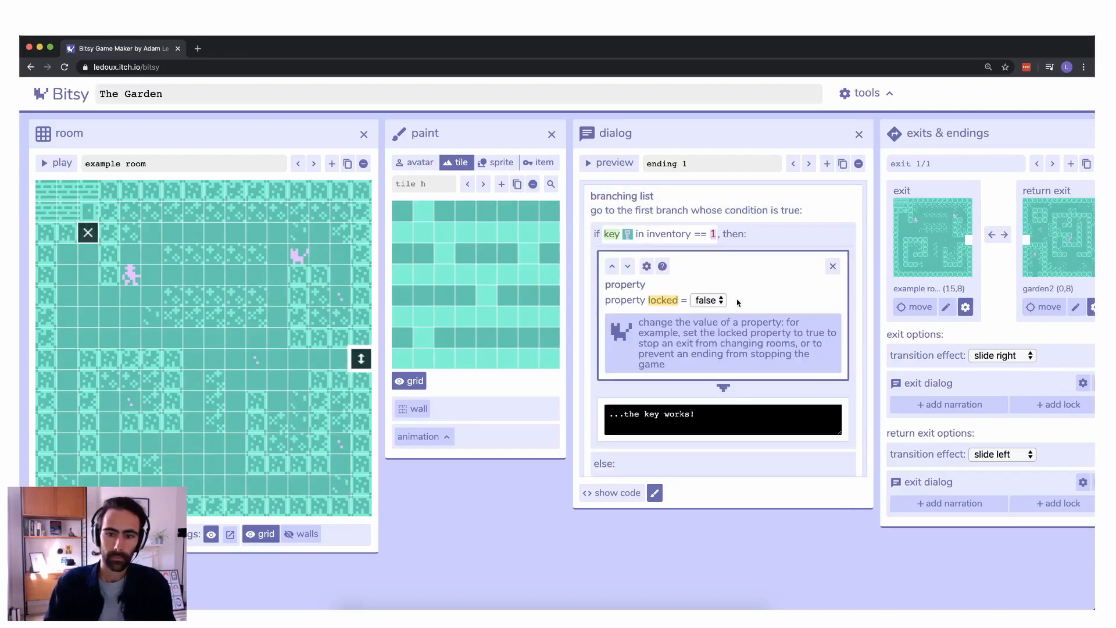
{"action": "left_click", "coordinate": [739, 422]}
{"action": "type", "text": "YoWell done!"}
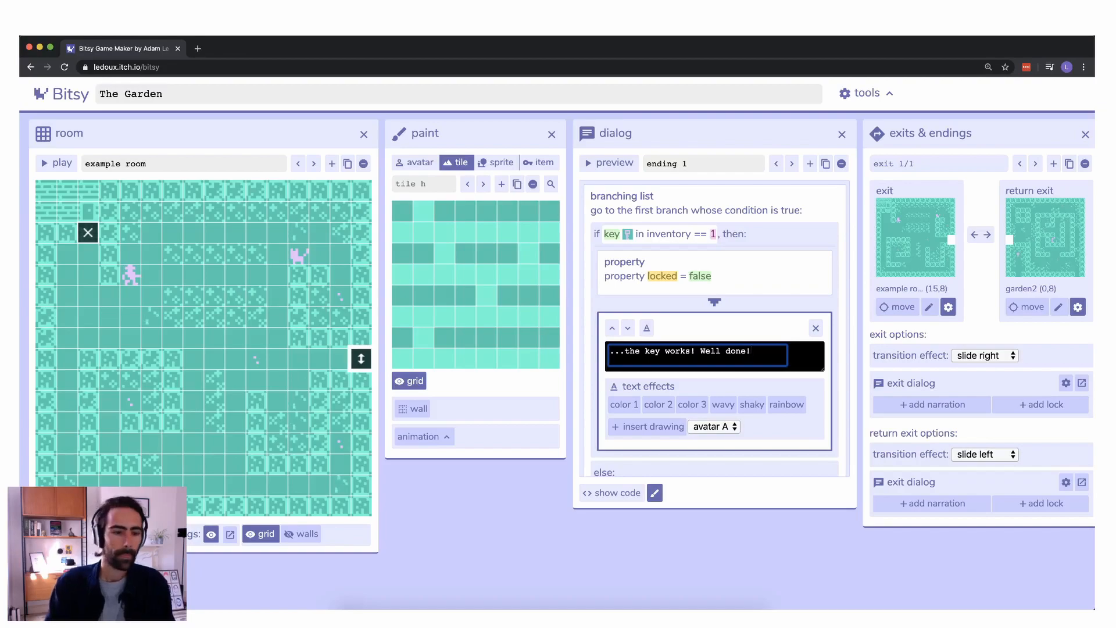
Step: Select the gate's ending marker in the example room and hide the wall overlay
{"action": "left_click", "coordinate": [84, 234]}
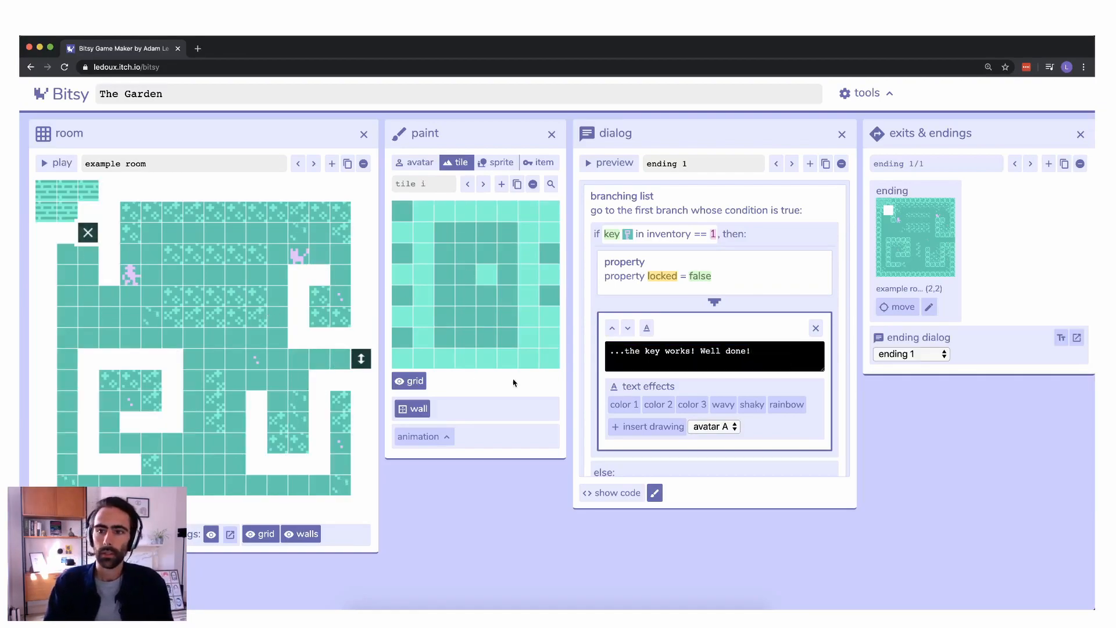
{"action": "scroll", "coordinate": [448, 358], "scroll_direction": "right", "scroll_amount": 10}
{"action": "scroll", "coordinate": [448, 357], "scroll_direction": "left", "scroll_amount": 10}
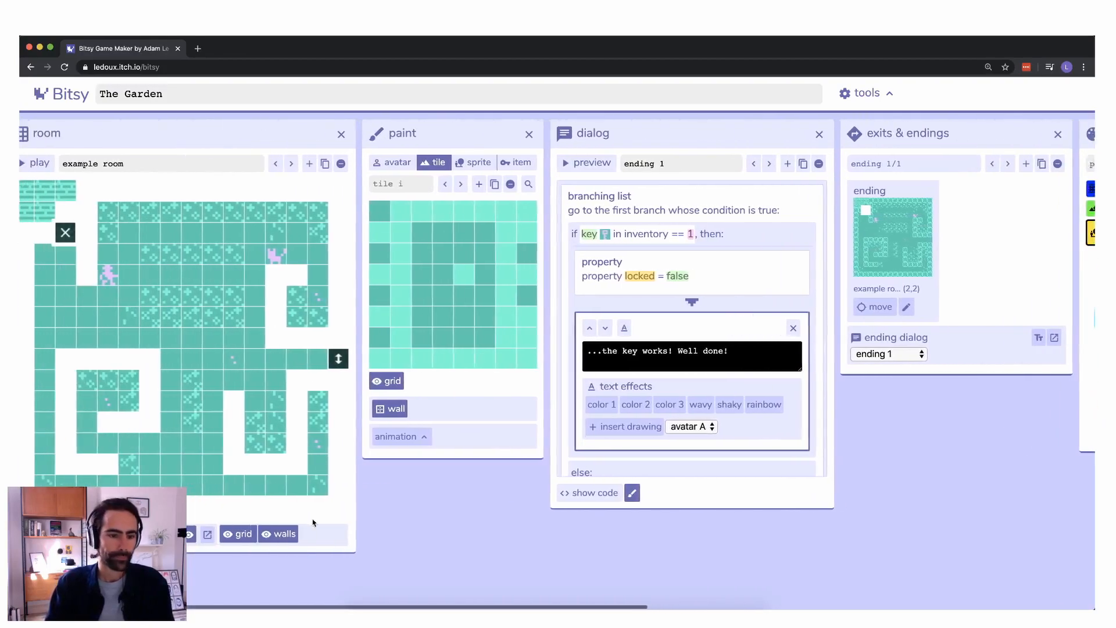
{"action": "left_click", "coordinate": [285, 536]}
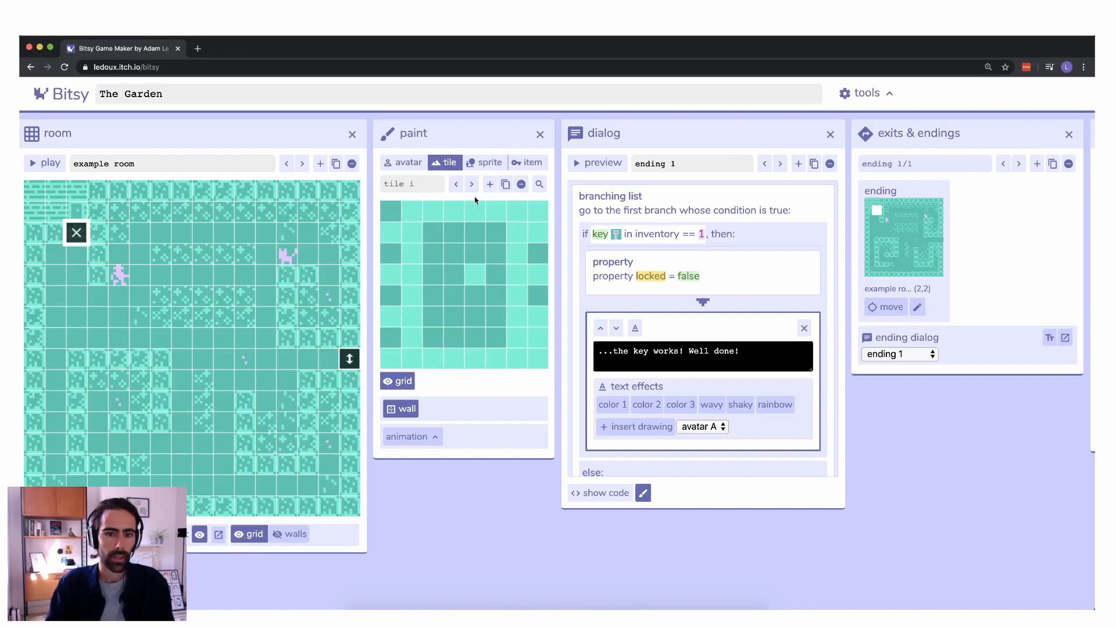
Step: Add a shuffle list after "You found some fallen seeds" in the seeds item's dialog and inspect its text entries
{"action": "left_click", "coordinate": [483, 166]}
{"action": "left_click", "coordinate": [541, 166]}
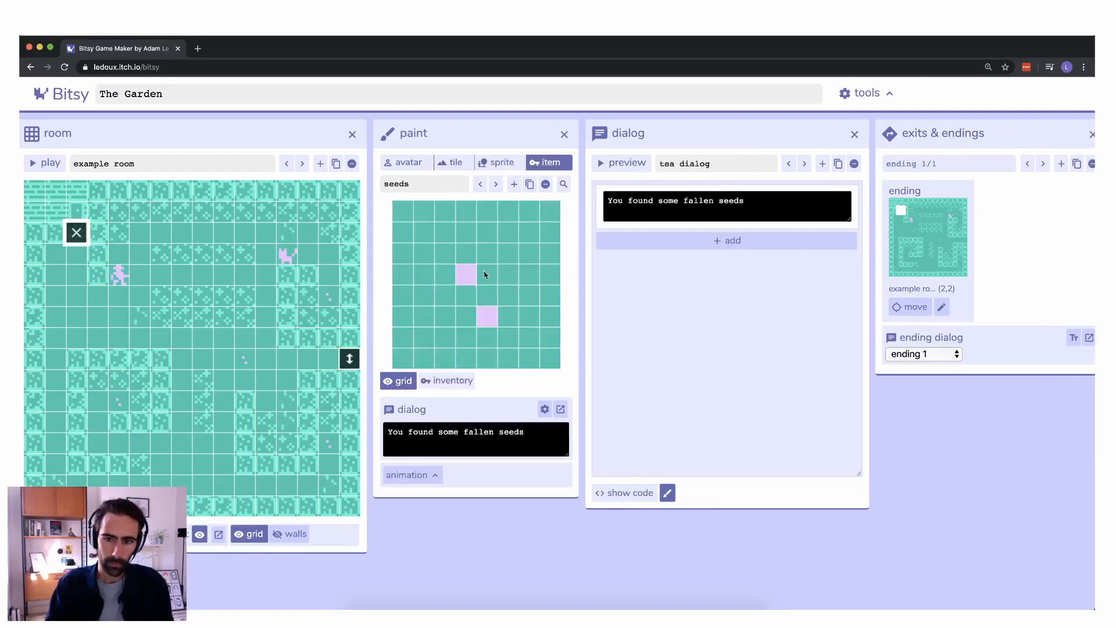
{"action": "left_click", "coordinate": [701, 240]}
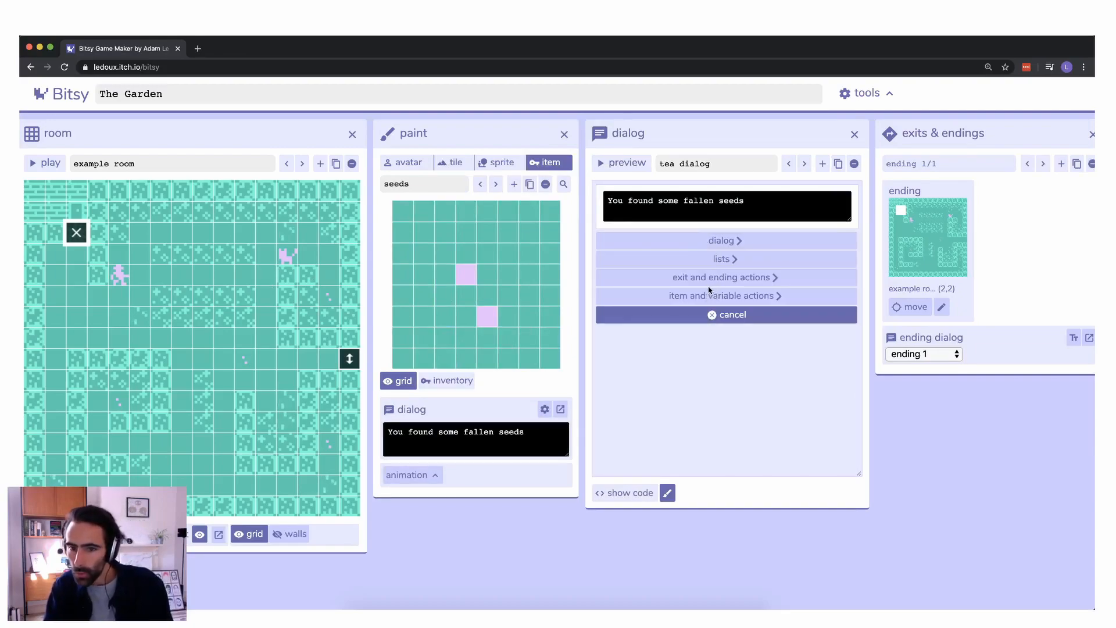
{"action": "scroll", "coordinate": [709, 291], "scroll_direction": "right", "scroll_amount": 2}
{"action": "scroll", "coordinate": [708, 285], "scroll_direction": "right", "scroll_amount": 1}
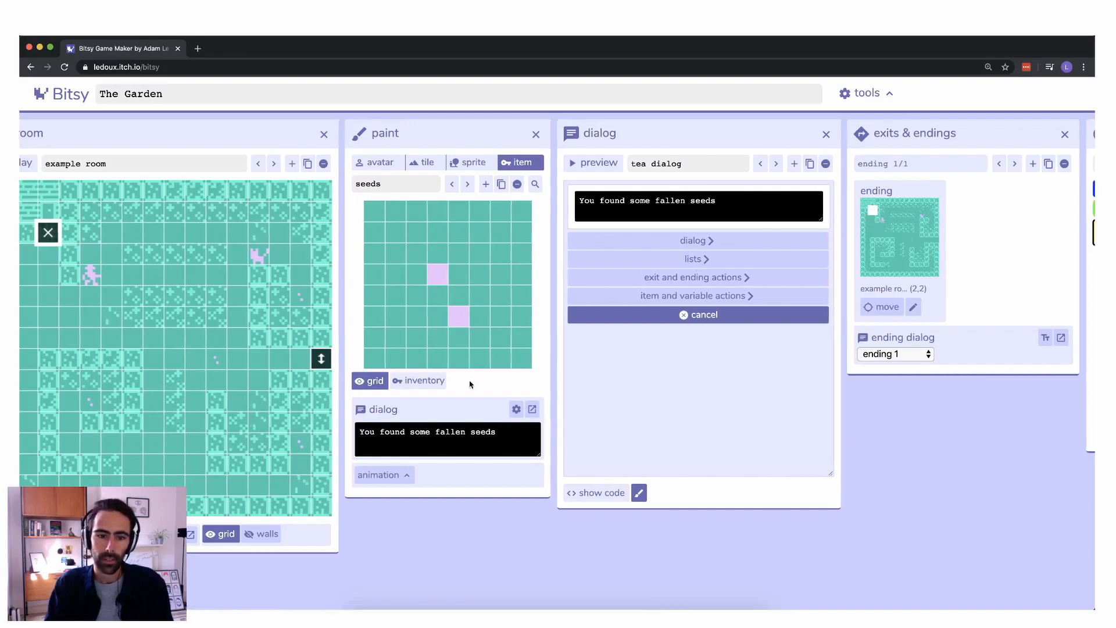
{"action": "left_click", "coordinate": [532, 409]}
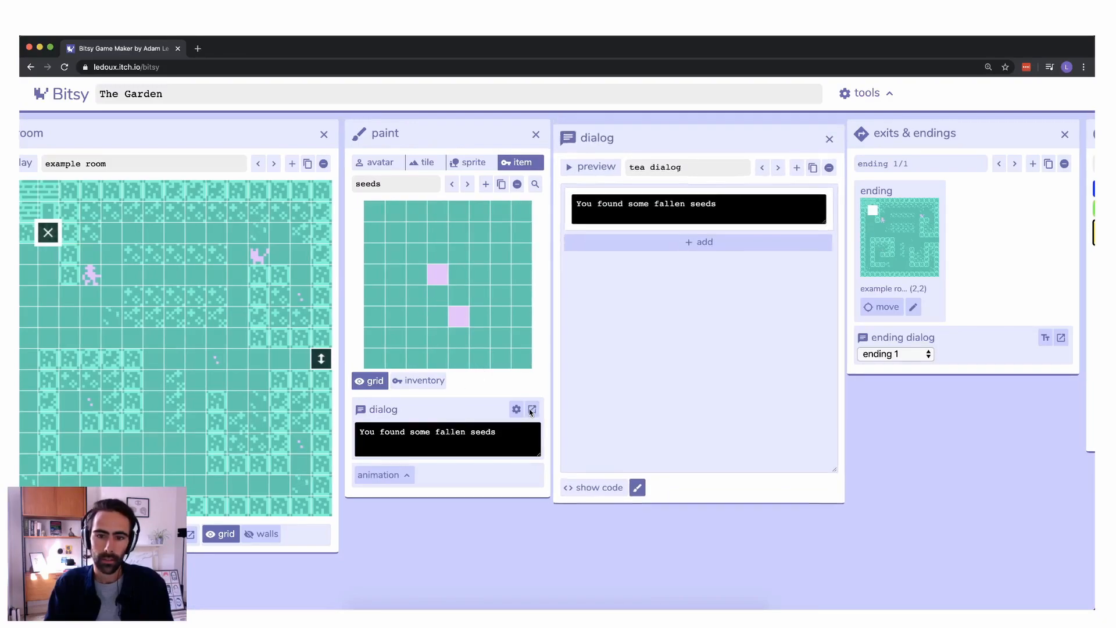
{"action": "left_click", "coordinate": [703, 243]}
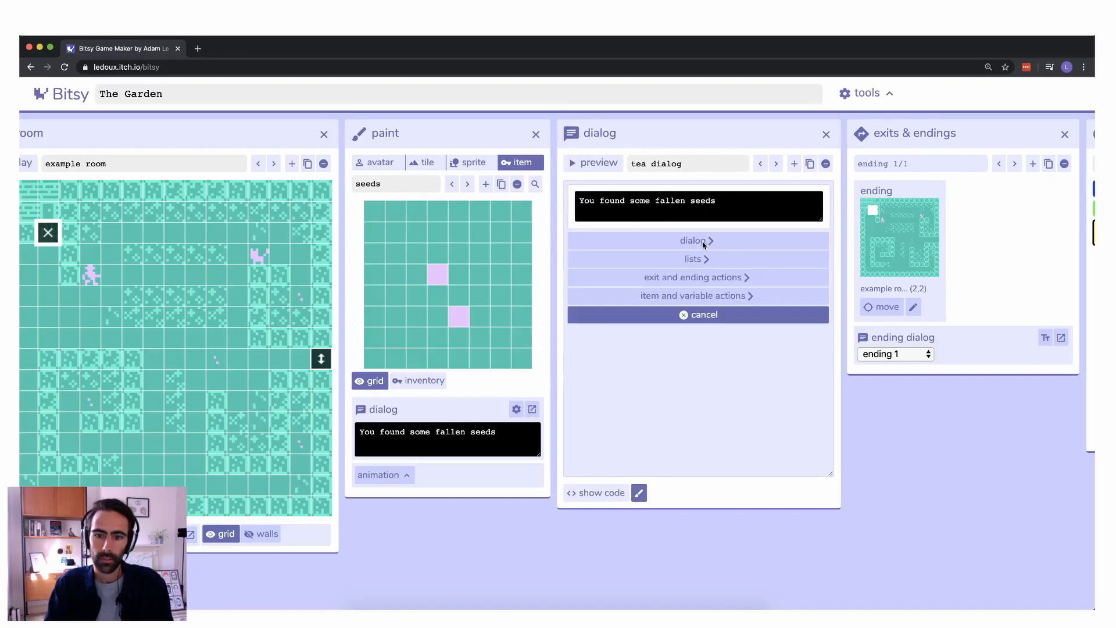
{"action": "left_click", "coordinate": [703, 260]}
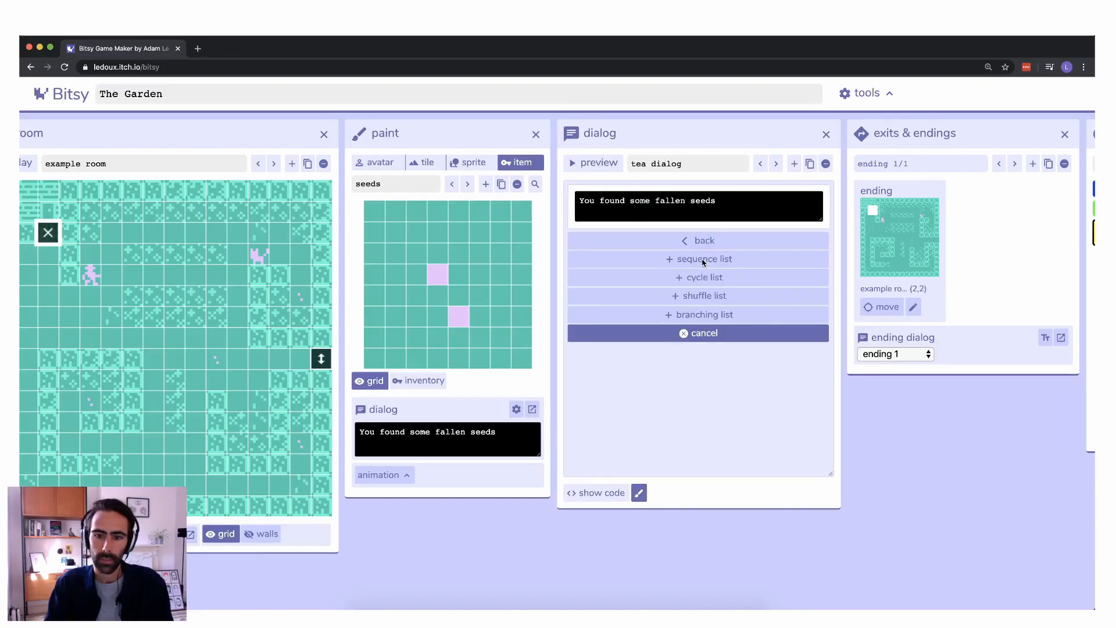
{"action": "left_click", "coordinate": [700, 298]}
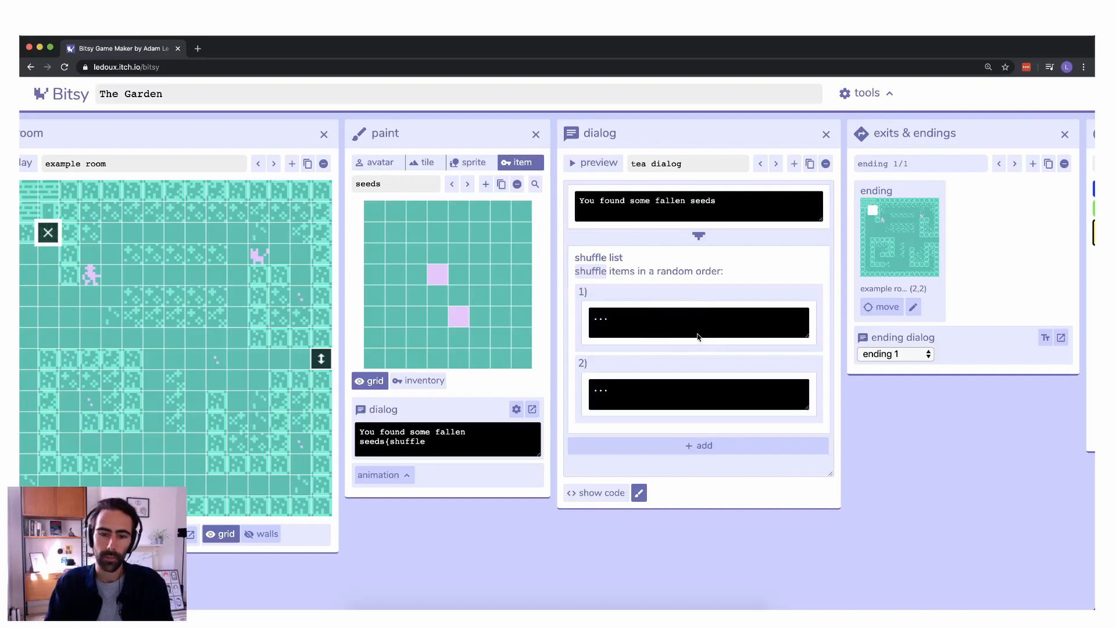
{"action": "left_click", "coordinate": [696, 321]}
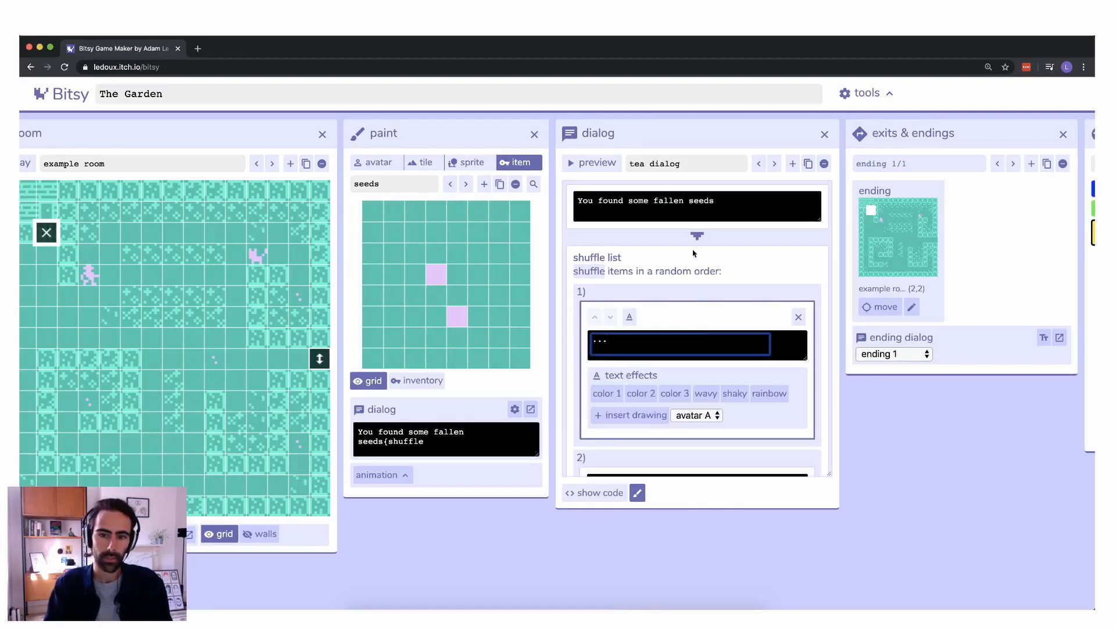
{"action": "left_click", "coordinate": [725, 210]}
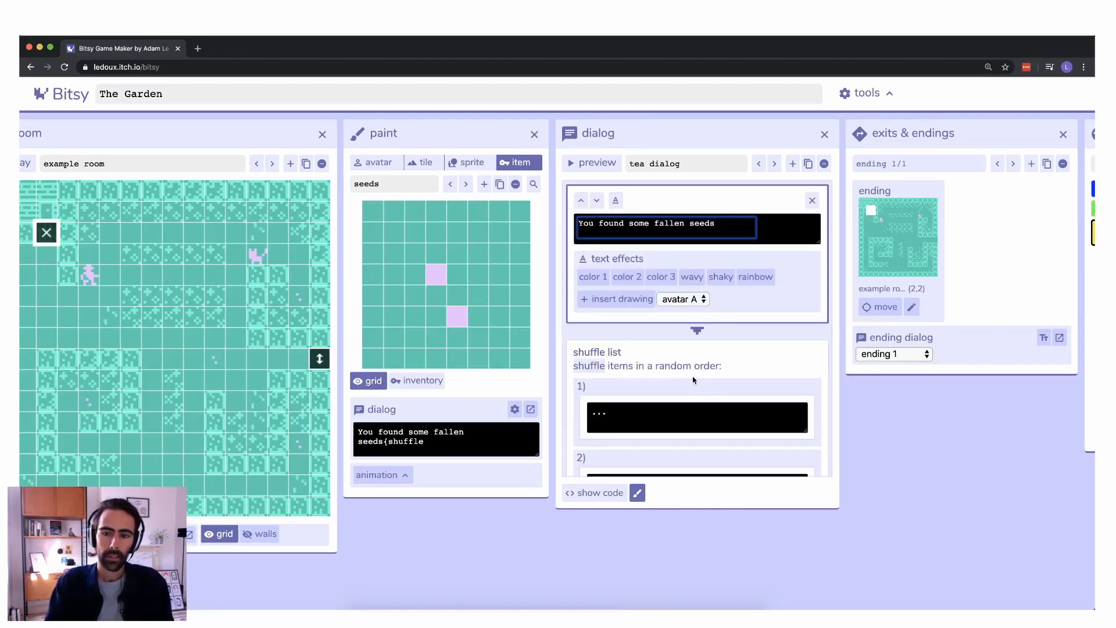
{"action": "left_click", "coordinate": [898, 453]}
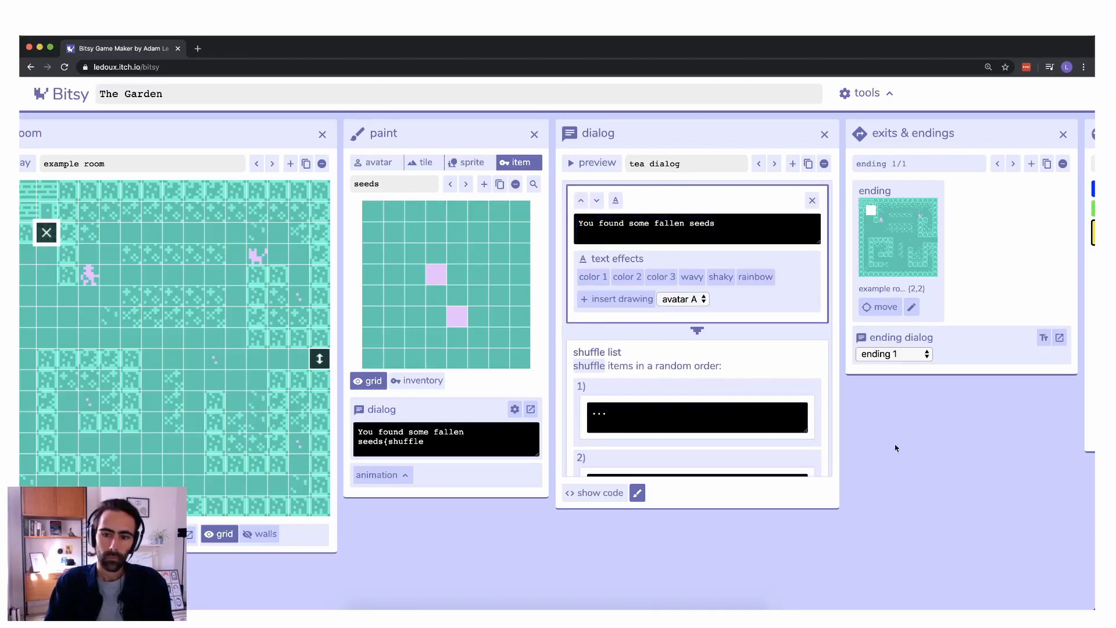
Step: Download the game as an HTML file and open the downloaded the_garden.html in the browser
{"action": "scroll", "coordinate": [883, 407], "scroll_direction": "right", "scroll_amount": 10}
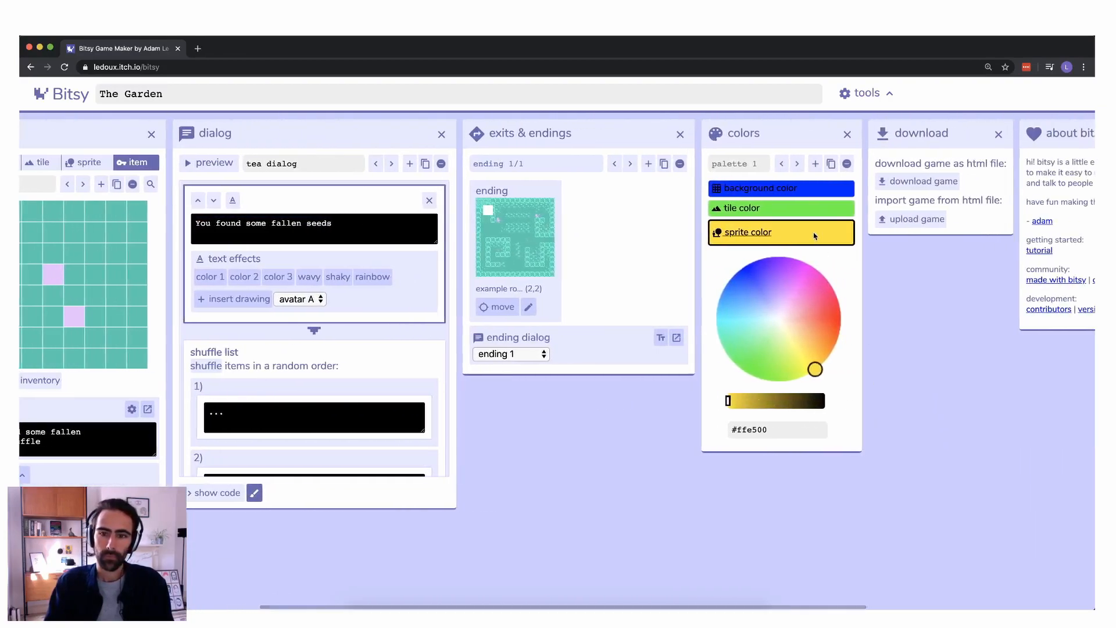
{"action": "scroll", "coordinate": [797, 244], "scroll_direction": "right", "scroll_amount": 6}
{"action": "scroll", "coordinate": [791, 240], "scroll_direction": "right", "scroll_amount": 4}
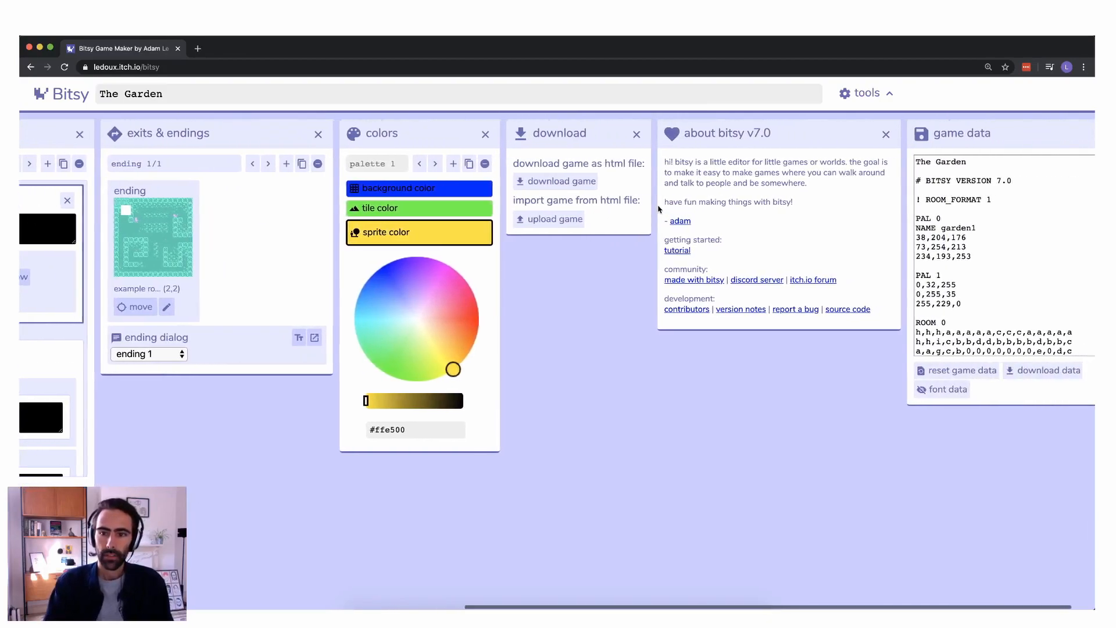
{"action": "left_click", "coordinate": [571, 182]}
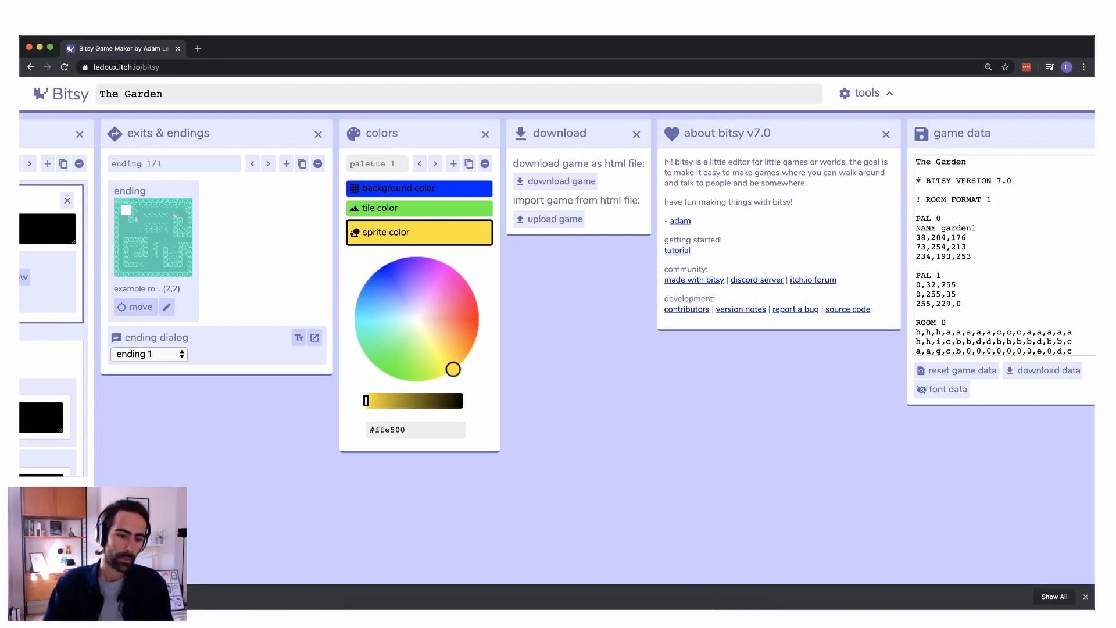
{"action": "left_click", "coordinate": [75, 597]}
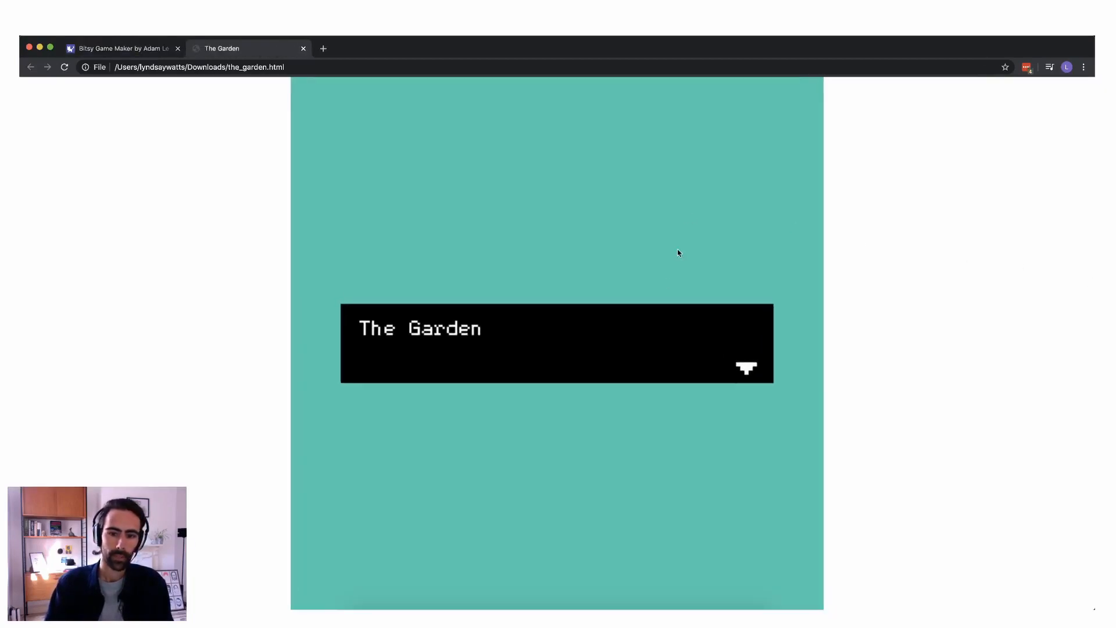
Step: Playtest the exported game by walking the avatar through the maze and trying the gate without the key, and close the game
{"action": "key", "text": "Right"}
{"action": "key", "text": "Right"}
{"action": "key", "text": "Right"}
{"action": "key", "text": "Down"}
{"action": "key", "text": "Down"}
{"action": "key", "text": "Down"}
{"action": "key", "text": "Left"}
{"action": "key", "text": "Left"}
{"action": "key", "text": "Up"}
{"action": "key", "text": "Up"}
{"action": "key", "text": "Right"}
{"action": "key", "text": "Right"}
{"action": "key", "text": "Up"}
{"action": "key", "text": "Up"}
{"action": "key", "text": "Left"}
{"action": "key", "text": "Left"}
{"action": "key", "text": "Down"}
{"action": "key", "text": "Down"}
{"action": "key", "text": "Left"}
{"action": "key", "text": "Up"}
{"action": "key", "text": "Up"}
{"action": "key", "text": "Up"}
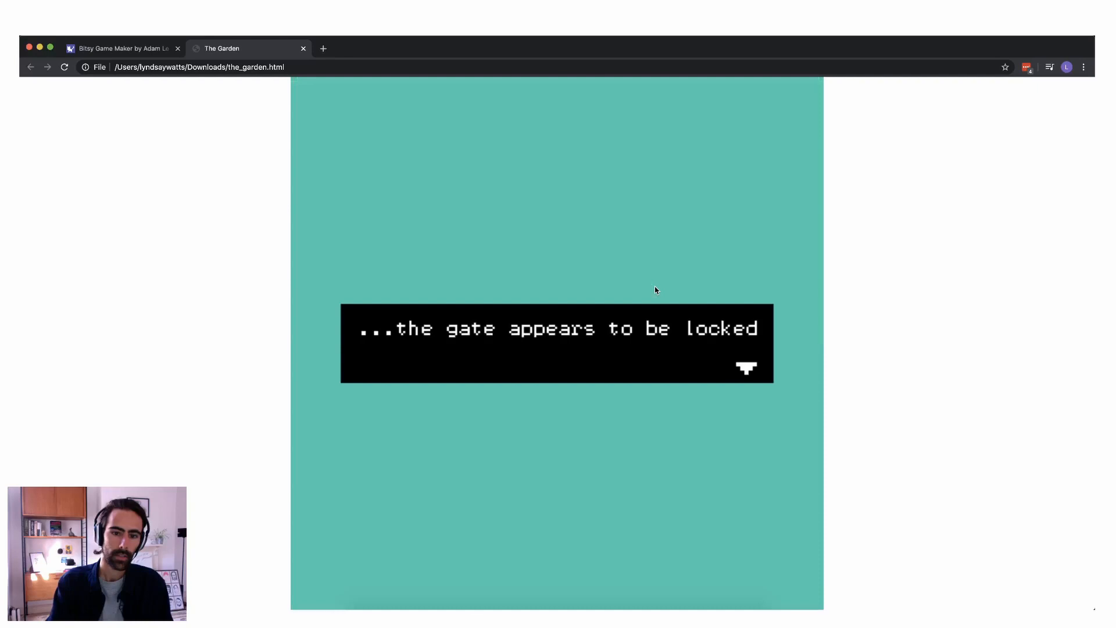
{"action": "key", "text": "Up"}
{"action": "key", "text": "Down"}
{"action": "key", "text": "Down"}
{"action": "key", "text": "Right"}
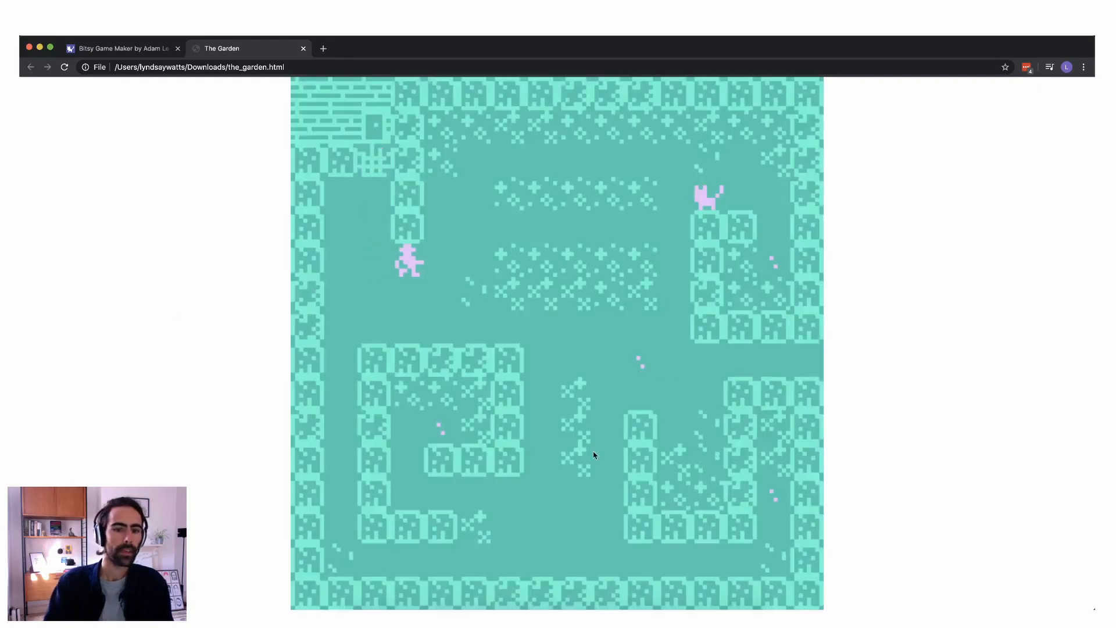
{"action": "left_click", "coordinate": [304, 49]}
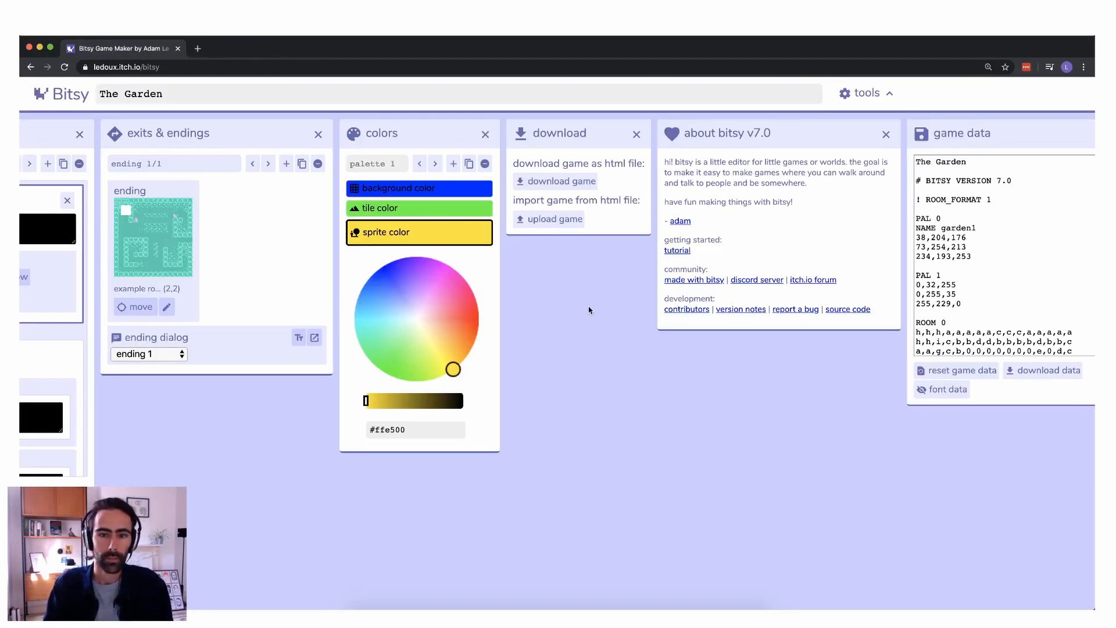
Step: Examine the raw game data from the palettes and room grids through to the dialog and variable entries
{"action": "scroll", "coordinate": [589, 310], "scroll_direction": "right", "scroll_amount": 2}
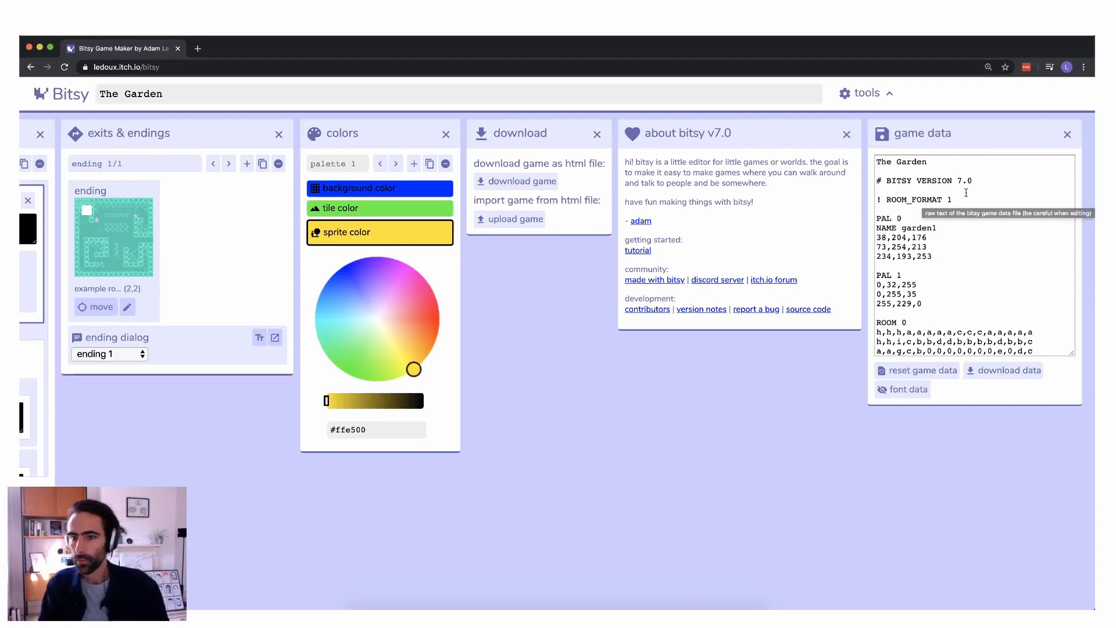
{"action": "scroll", "coordinate": [945, 243], "scroll_direction": "down", "scroll_amount": 20}
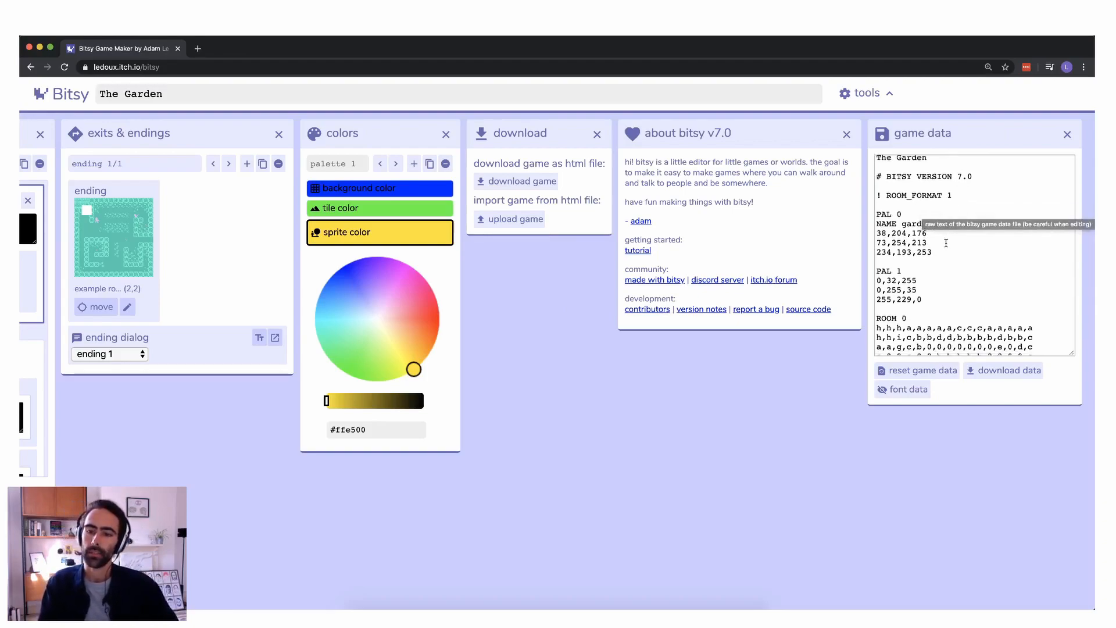
{"action": "scroll", "coordinate": [946, 243], "scroll_direction": "down", "scroll_amount": 15}
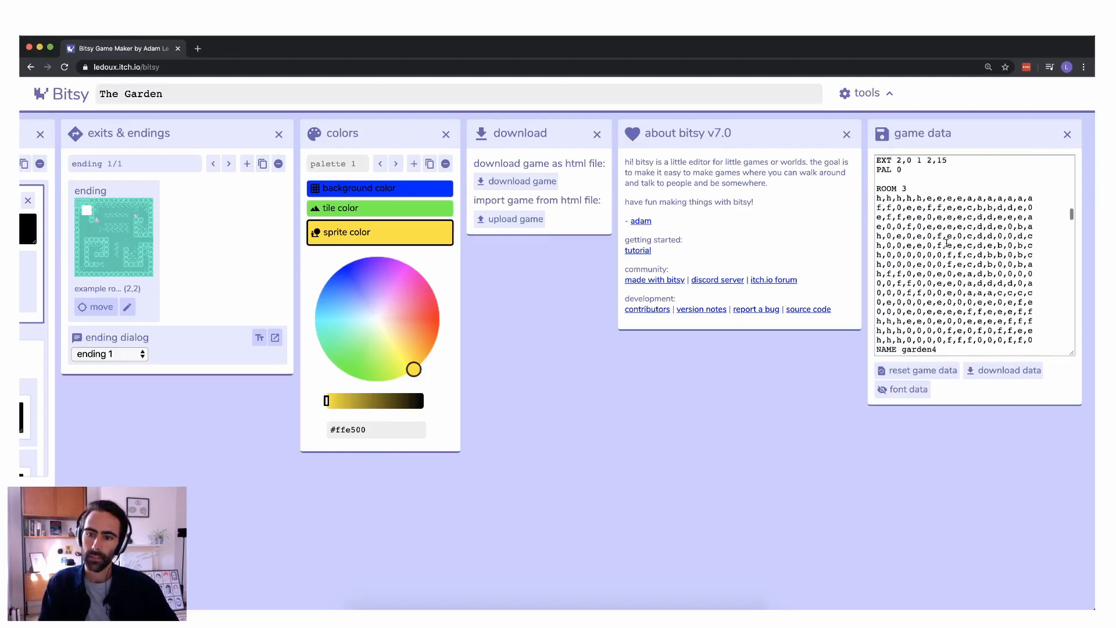
{"action": "scroll", "coordinate": [947, 243], "scroll_direction": "down", "scroll_amount": 20}
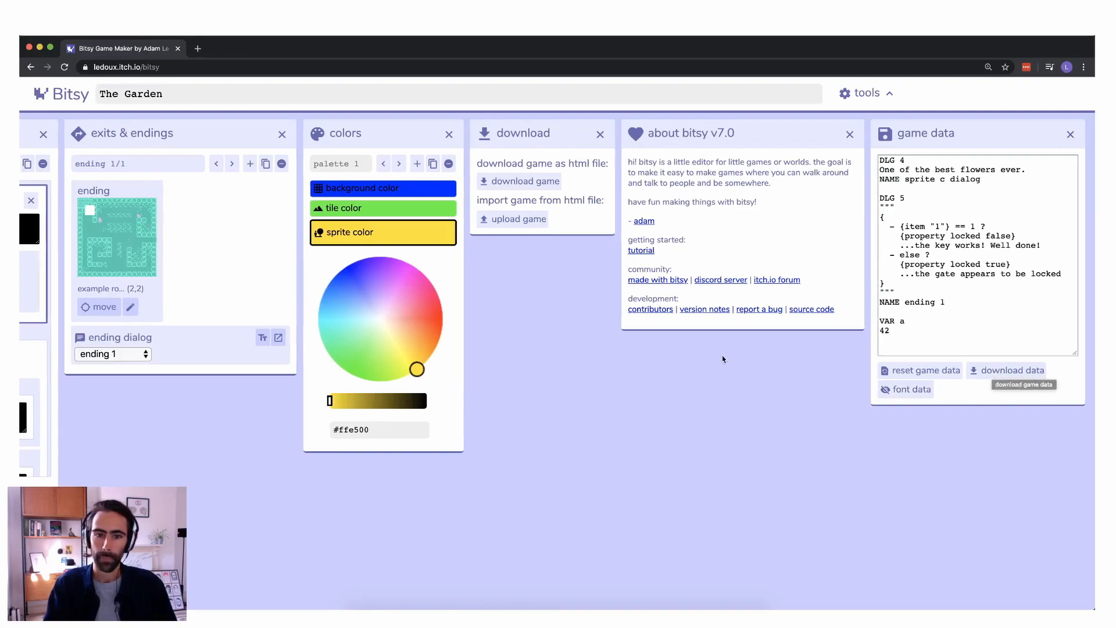
{"action": "scroll", "coordinate": [777, 356], "scroll_direction": "left", "scroll_amount": 4}
{"action": "scroll", "coordinate": [776, 356], "scroll_direction": "right", "scroll_amount": 2}
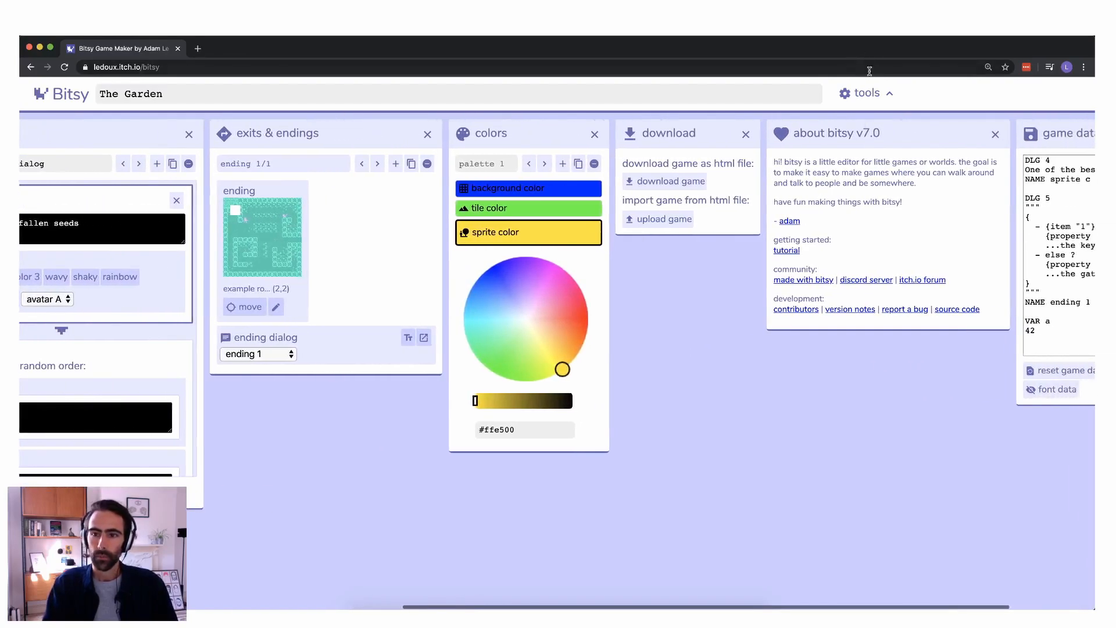
Step: Show the list of available tools and display the cat sprite's drawing and dialog
{"action": "left_click", "coordinate": [866, 93]}
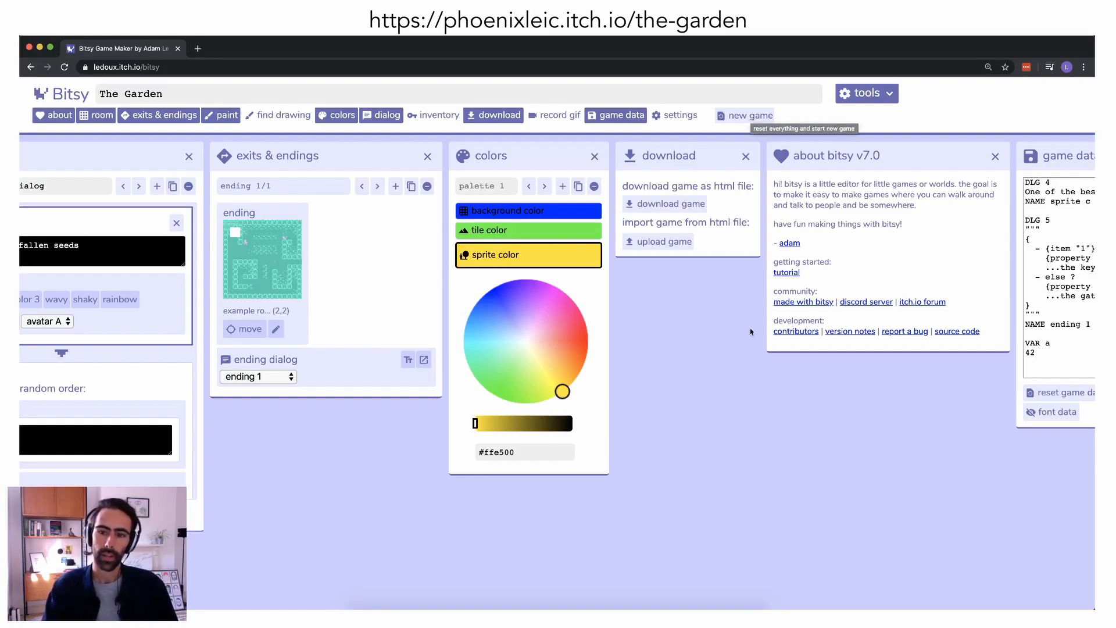
{"action": "scroll", "coordinate": [752, 327], "scroll_direction": "left", "scroll_amount": 10}
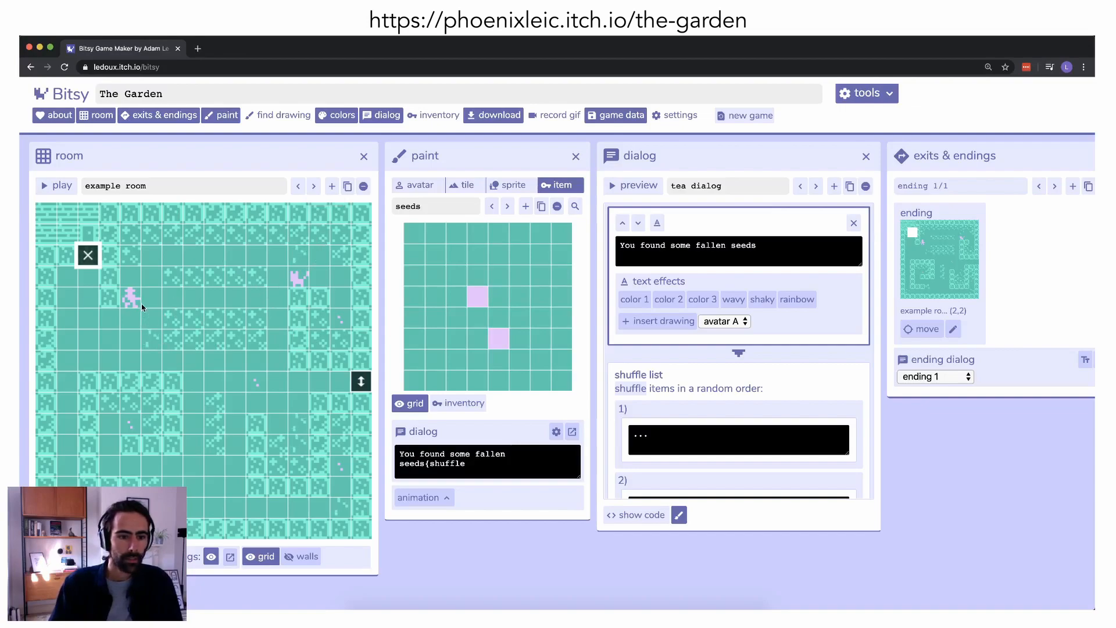
{"action": "left_click", "coordinate": [462, 185]}
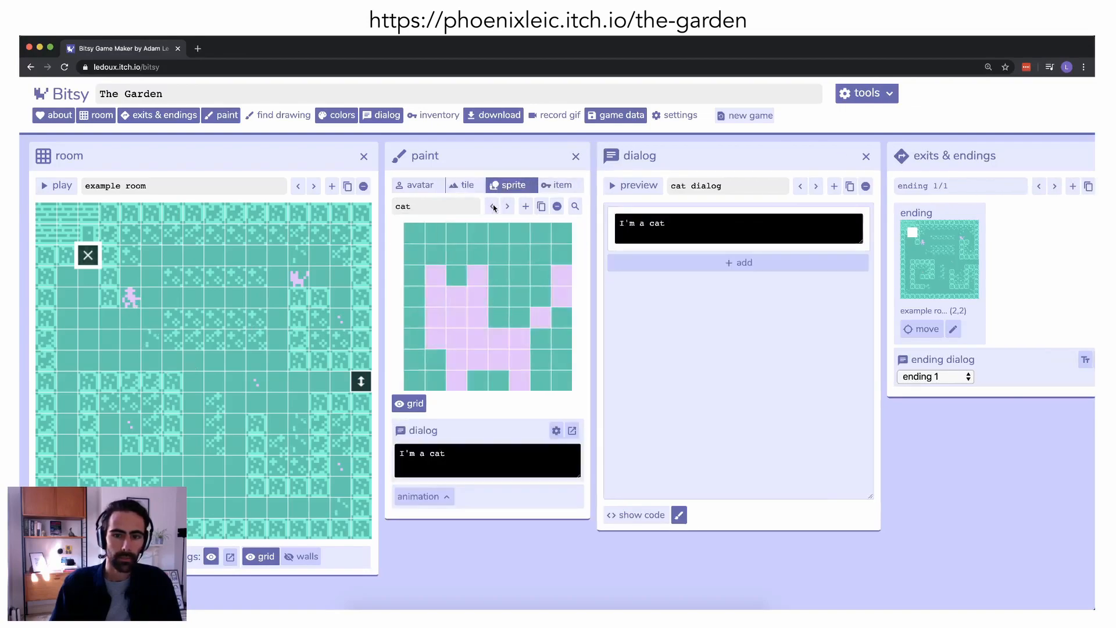